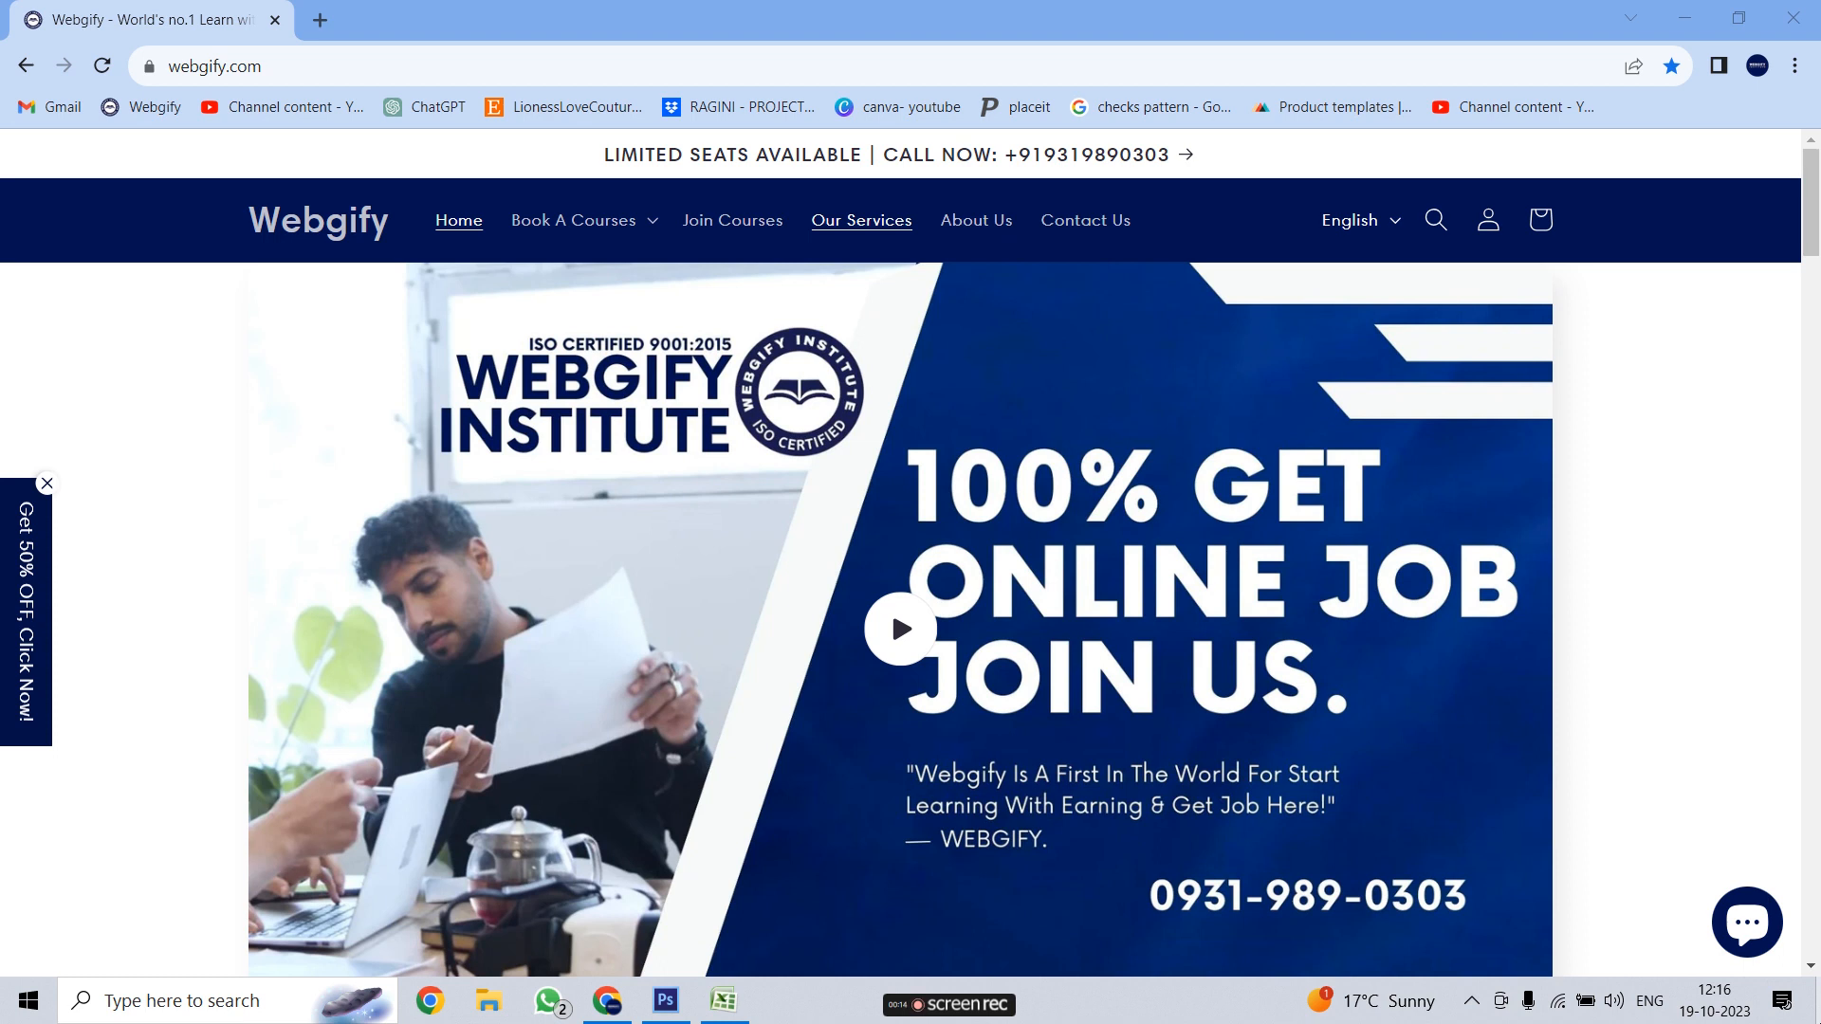
# Switch from the Webgify page in Chrome to the blank Excel workbook Book1
pyautogui.hotkey('alt', 'Tab')
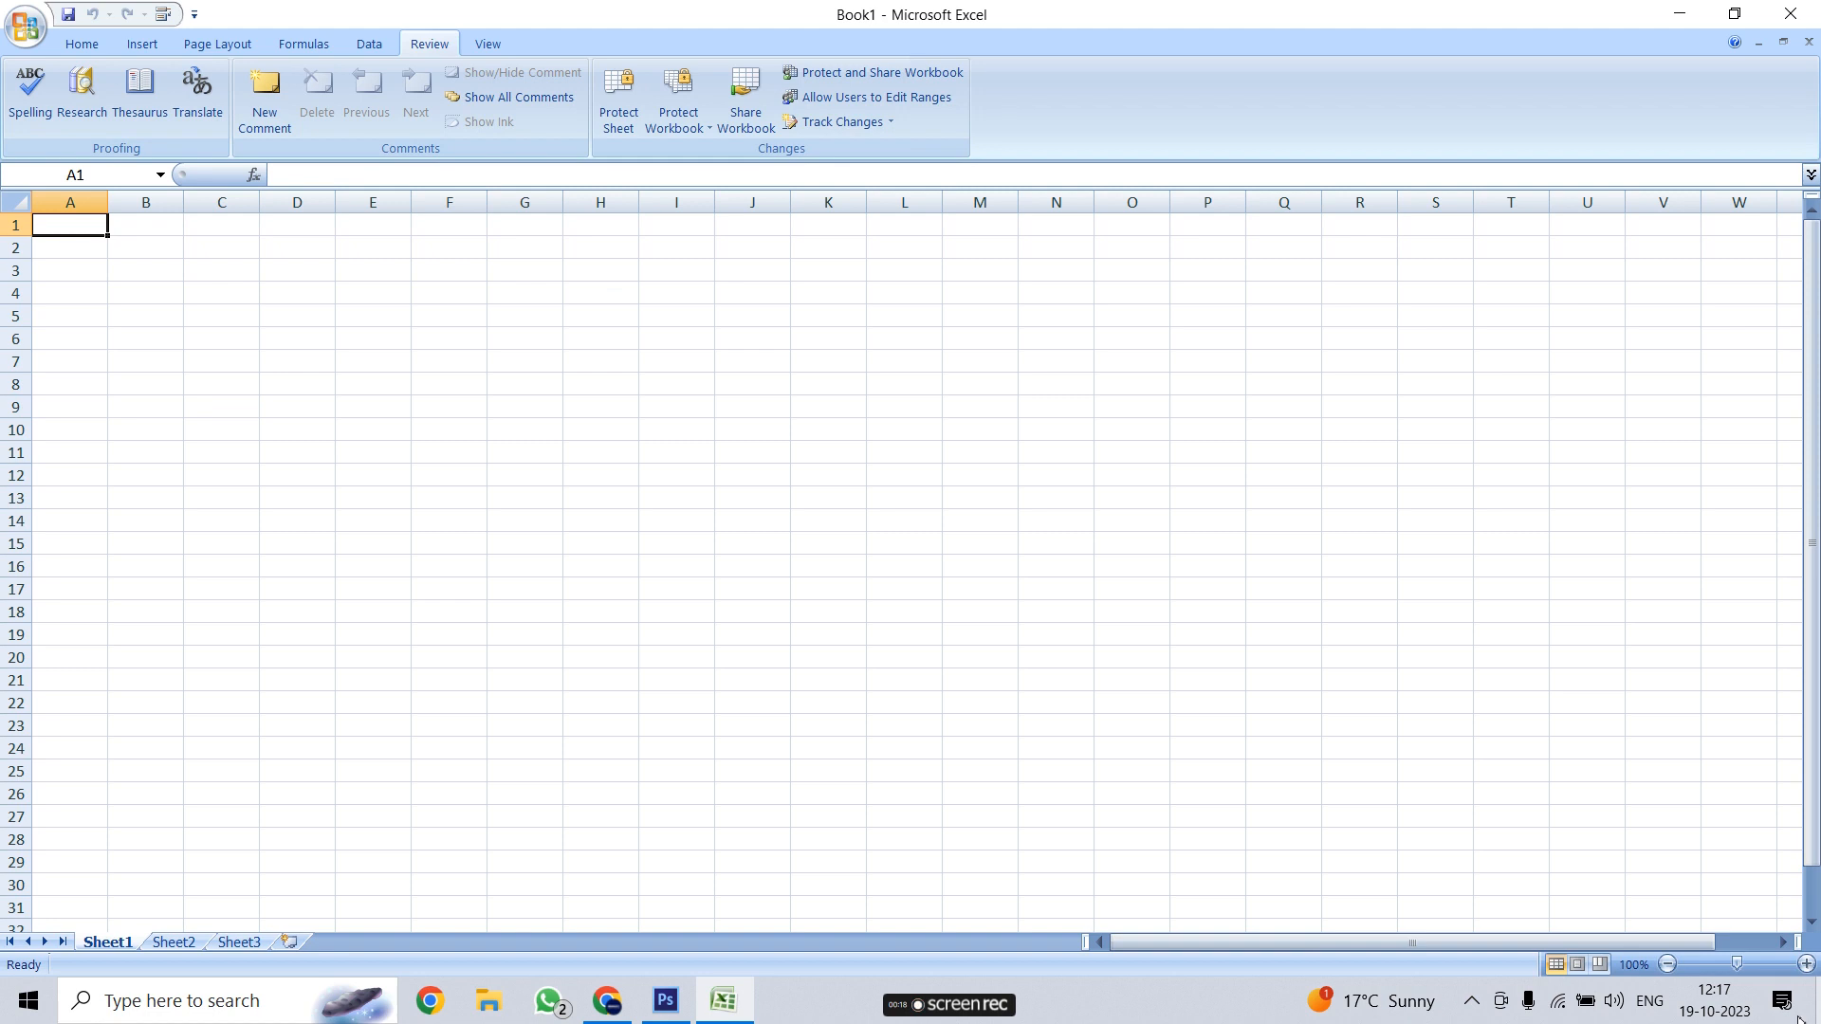
pyautogui.click(80, 44)
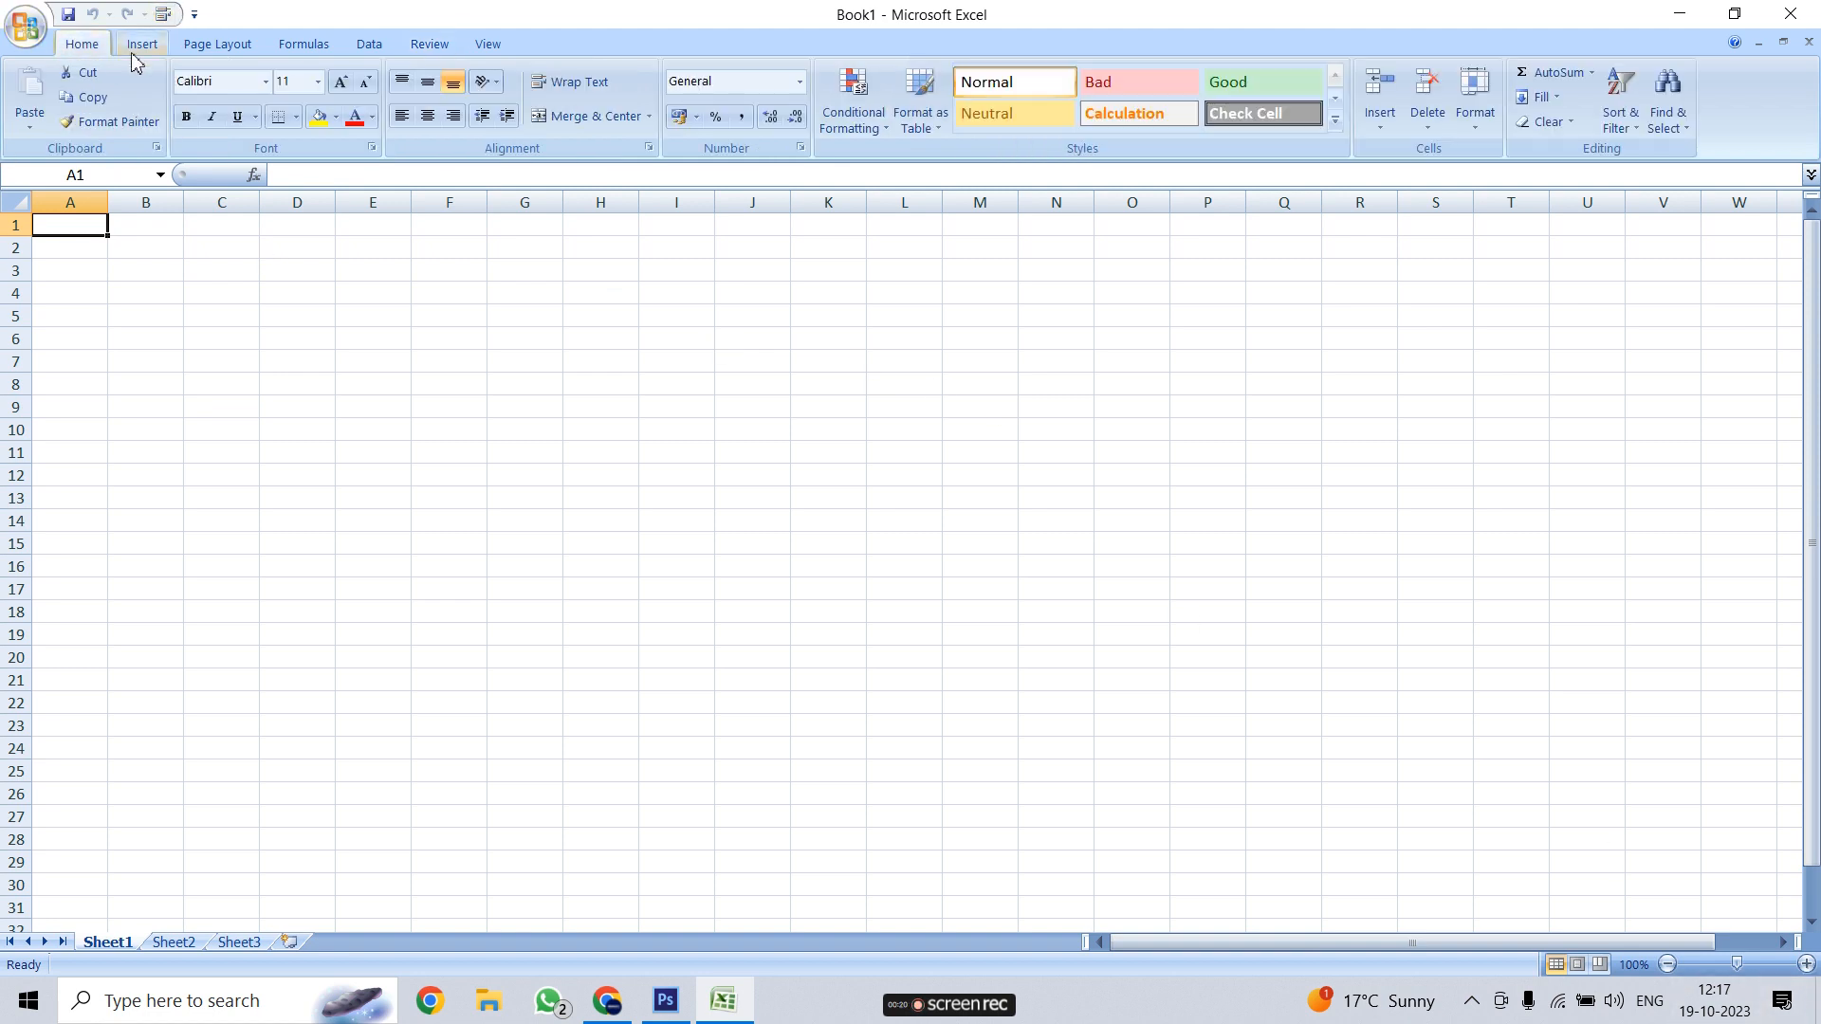
pyautogui.click(143, 47)
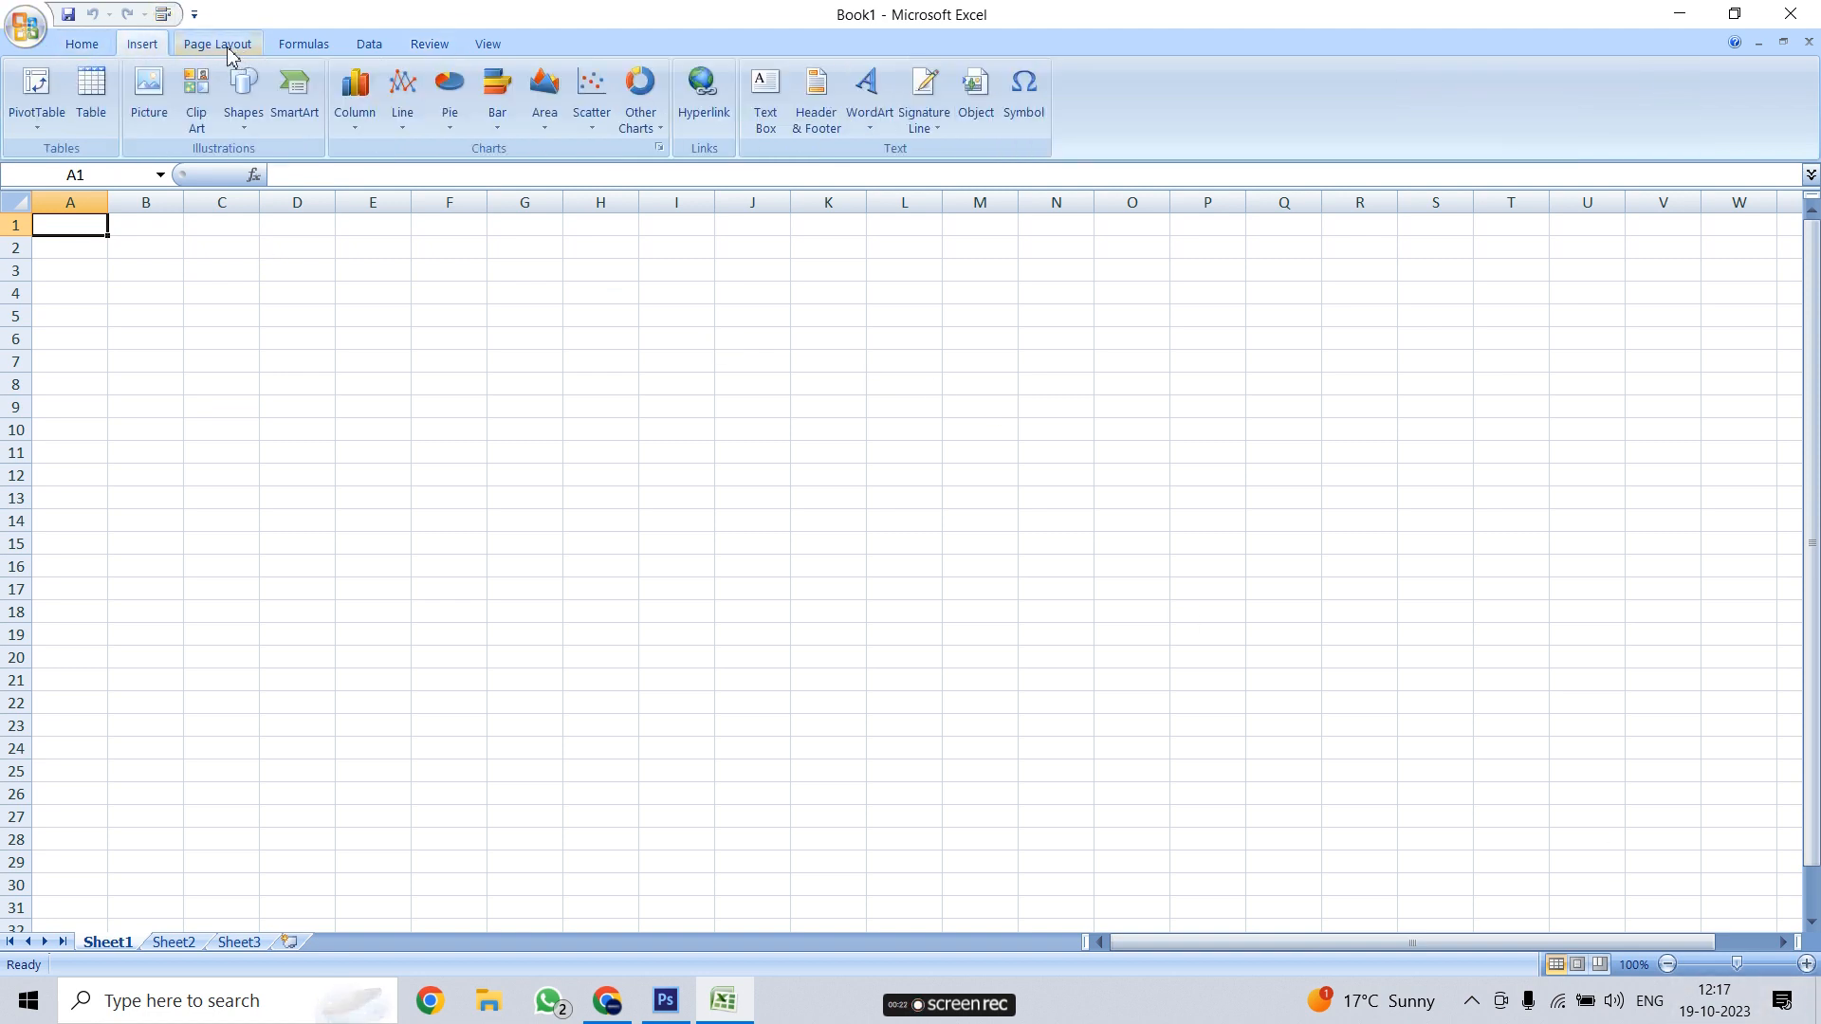
pyautogui.click(228, 54)
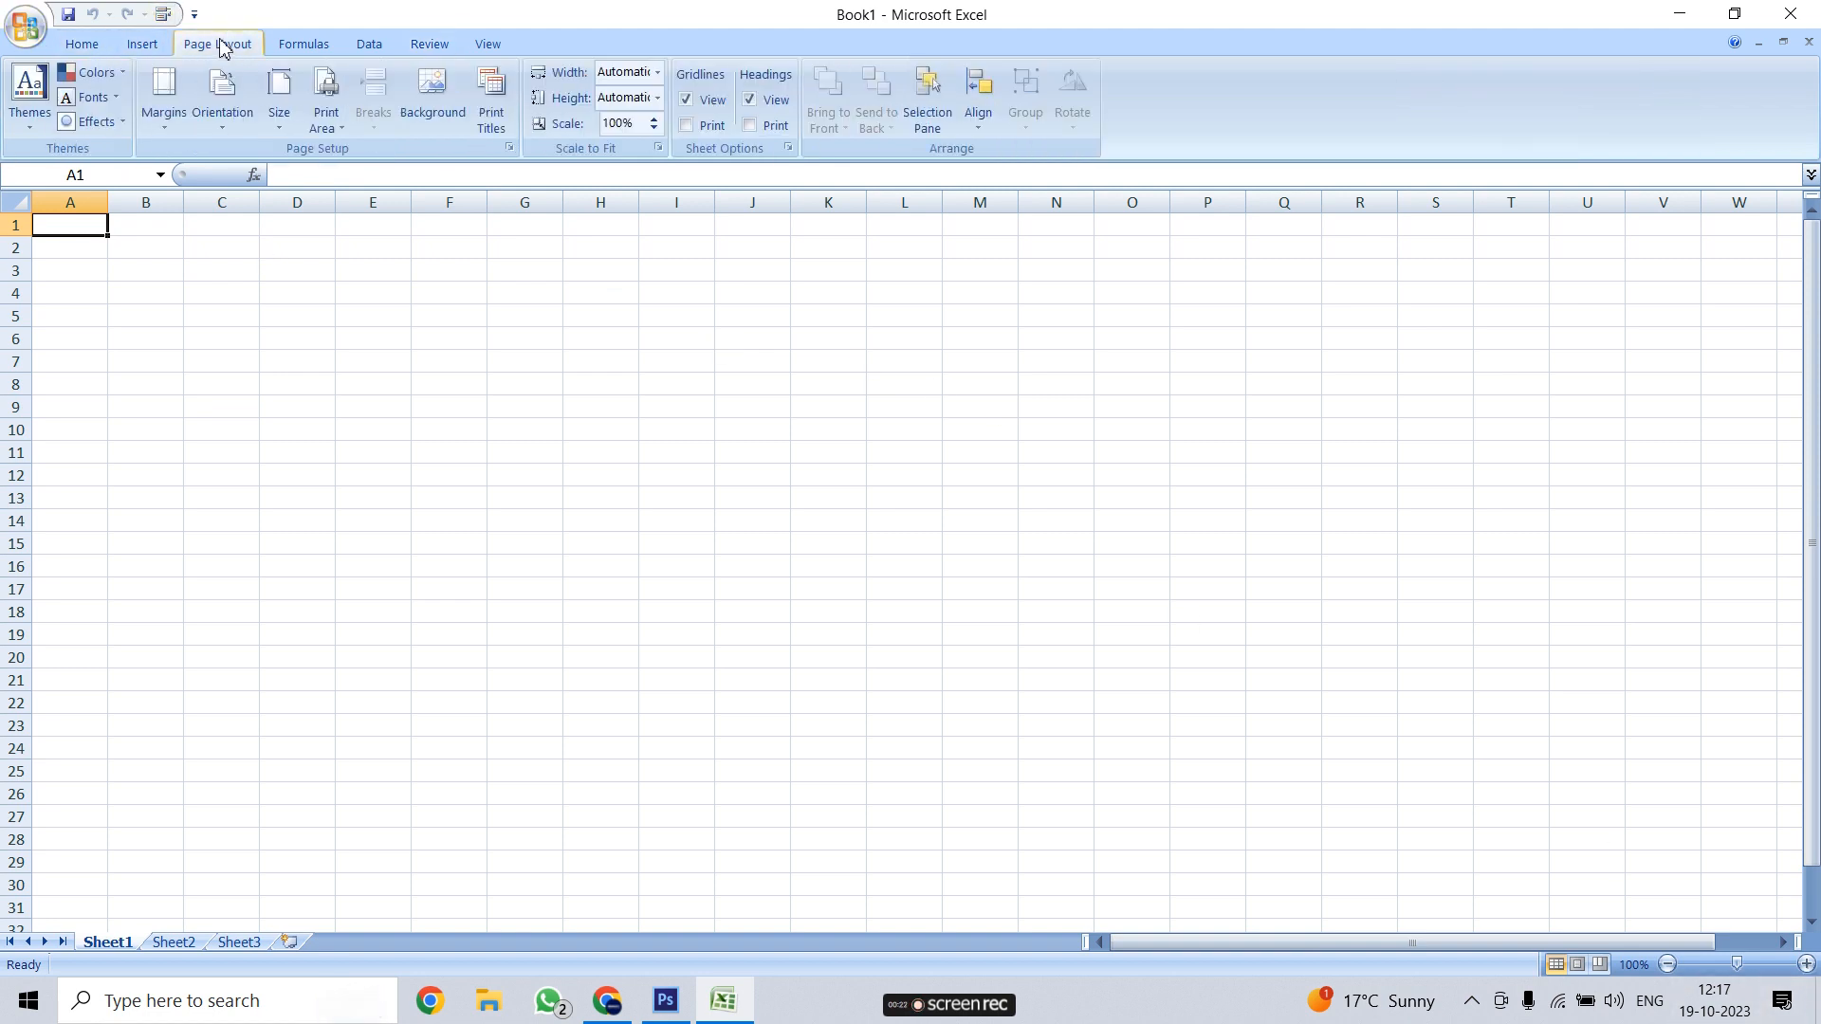
pyautogui.click(304, 47)
pyautogui.click(372, 47)
pyautogui.click(431, 46)
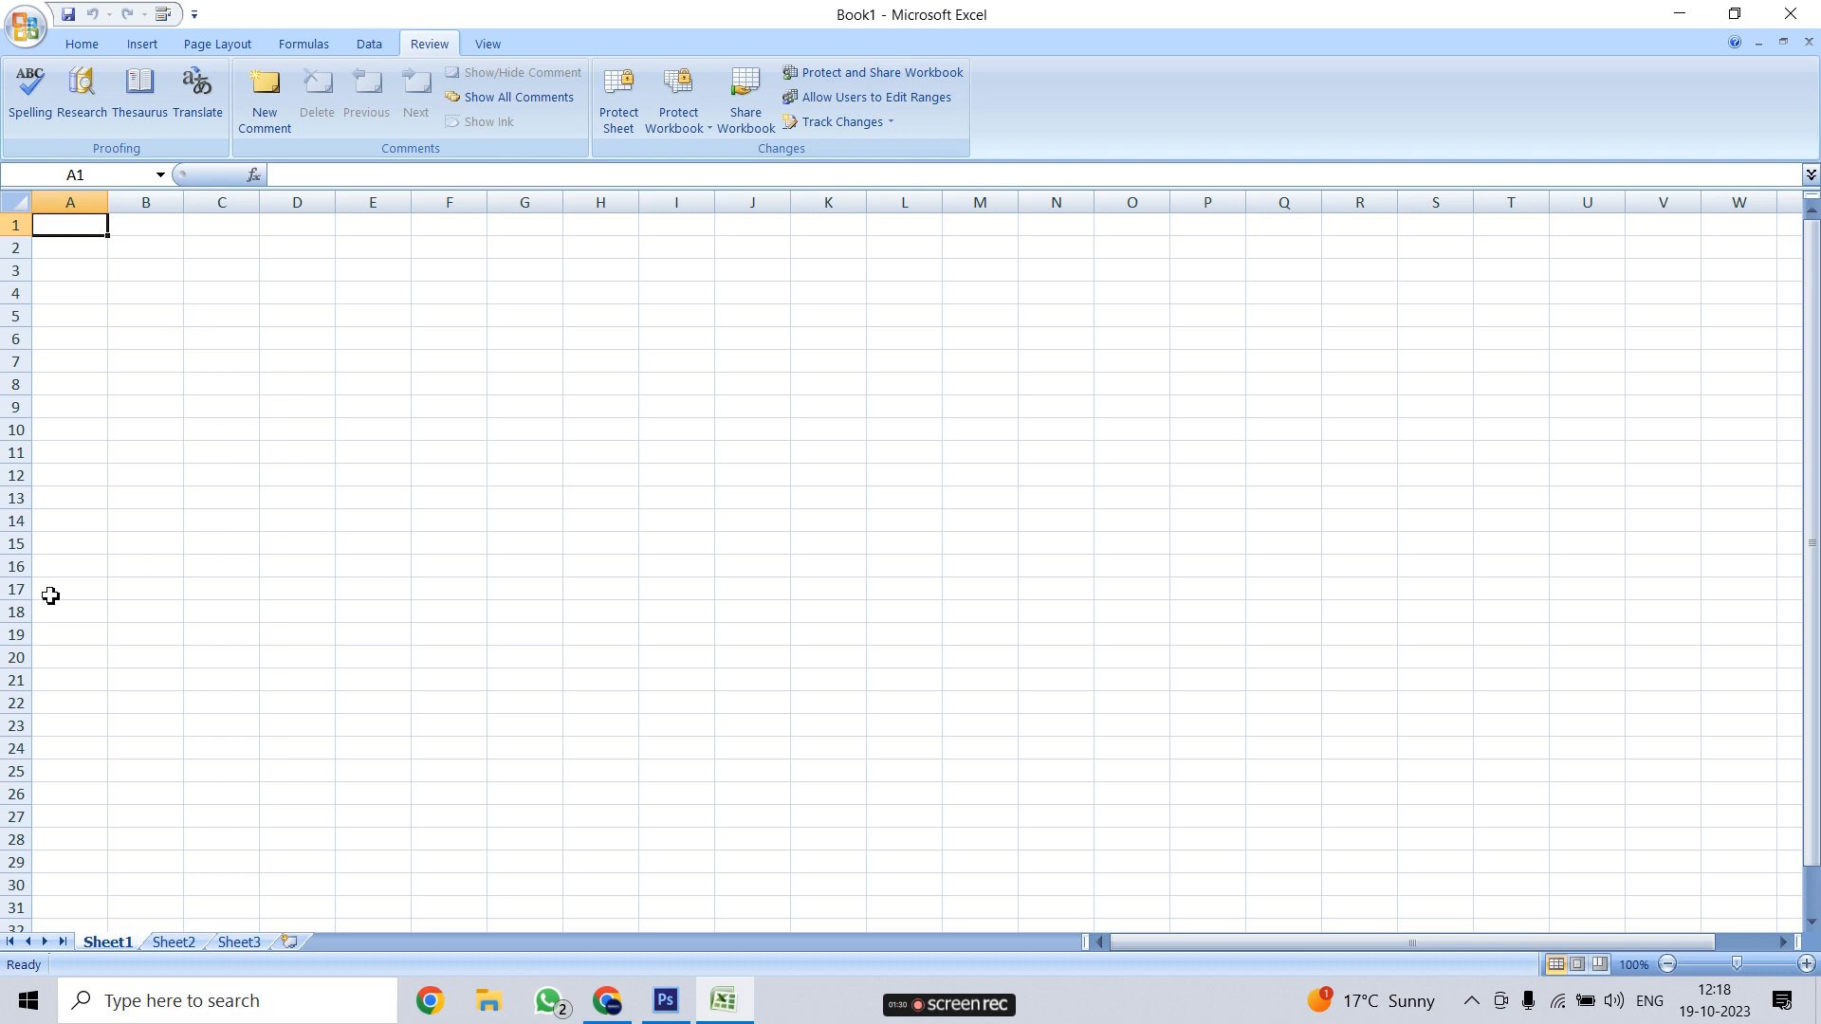
# Enter the misspelled word 'coputer' in cell B4
pyautogui.click(144, 290)
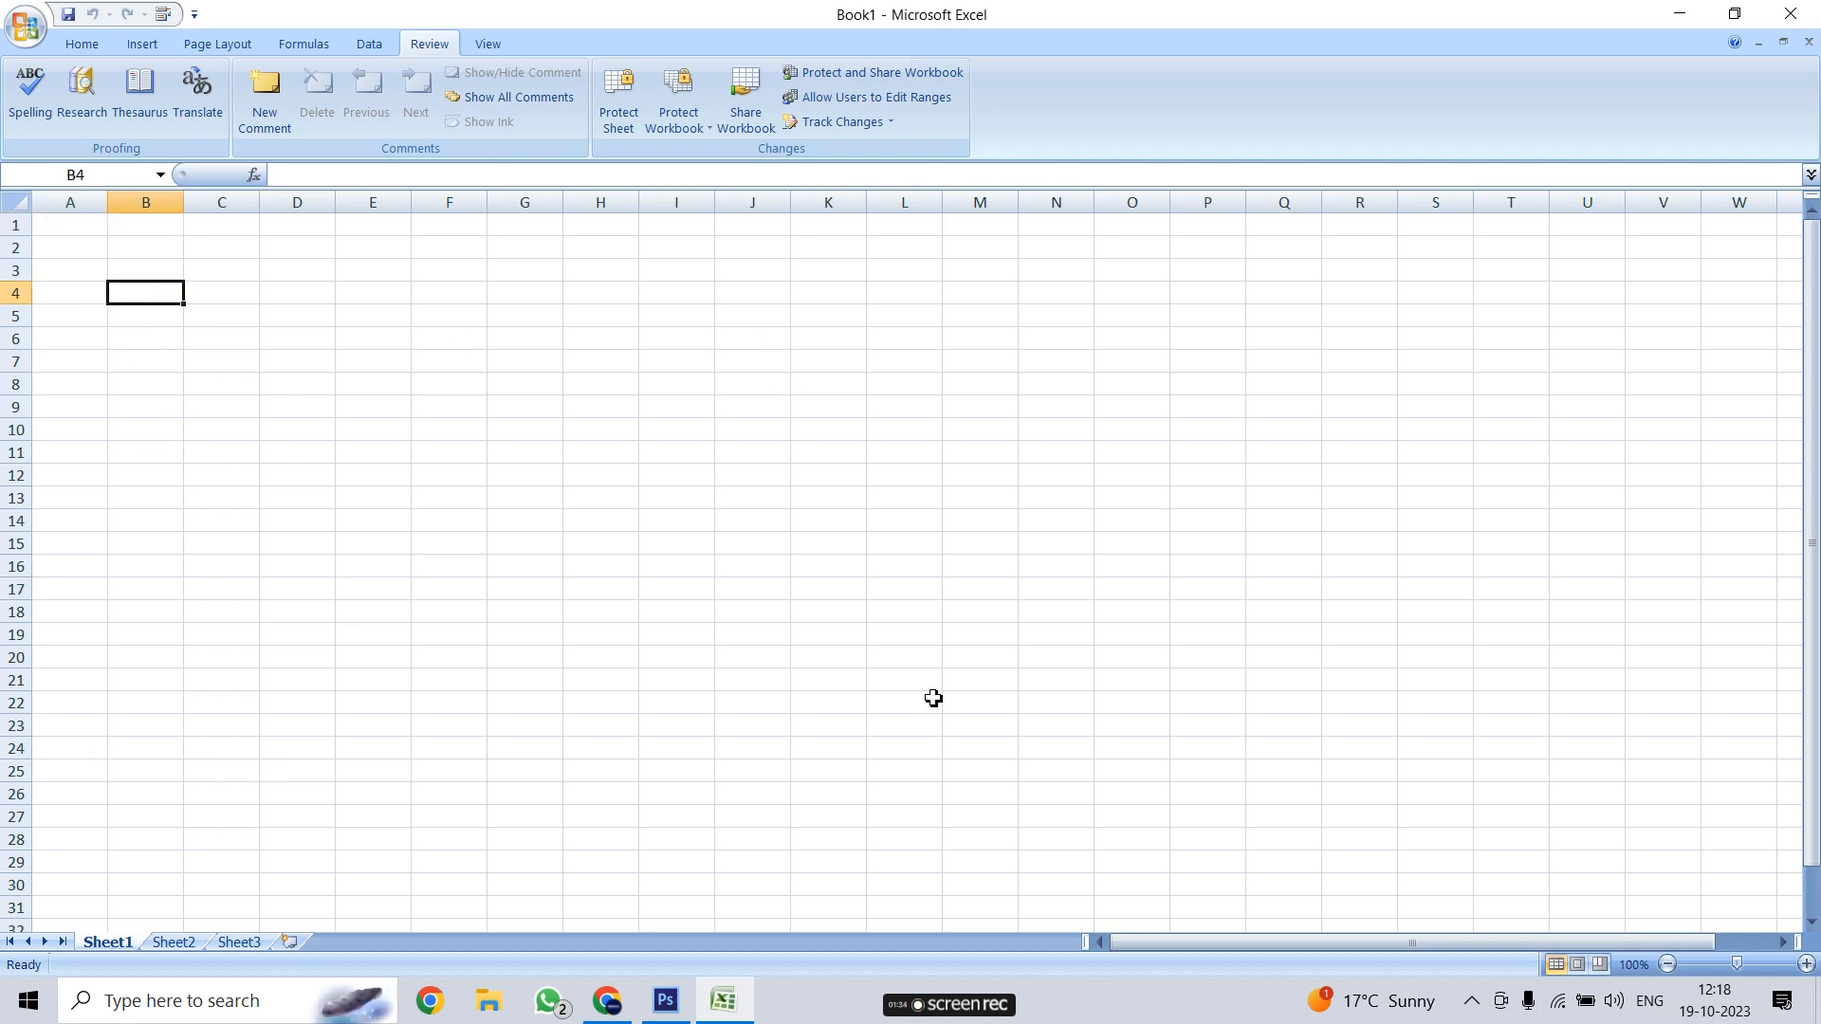
pyautogui.write('computer')
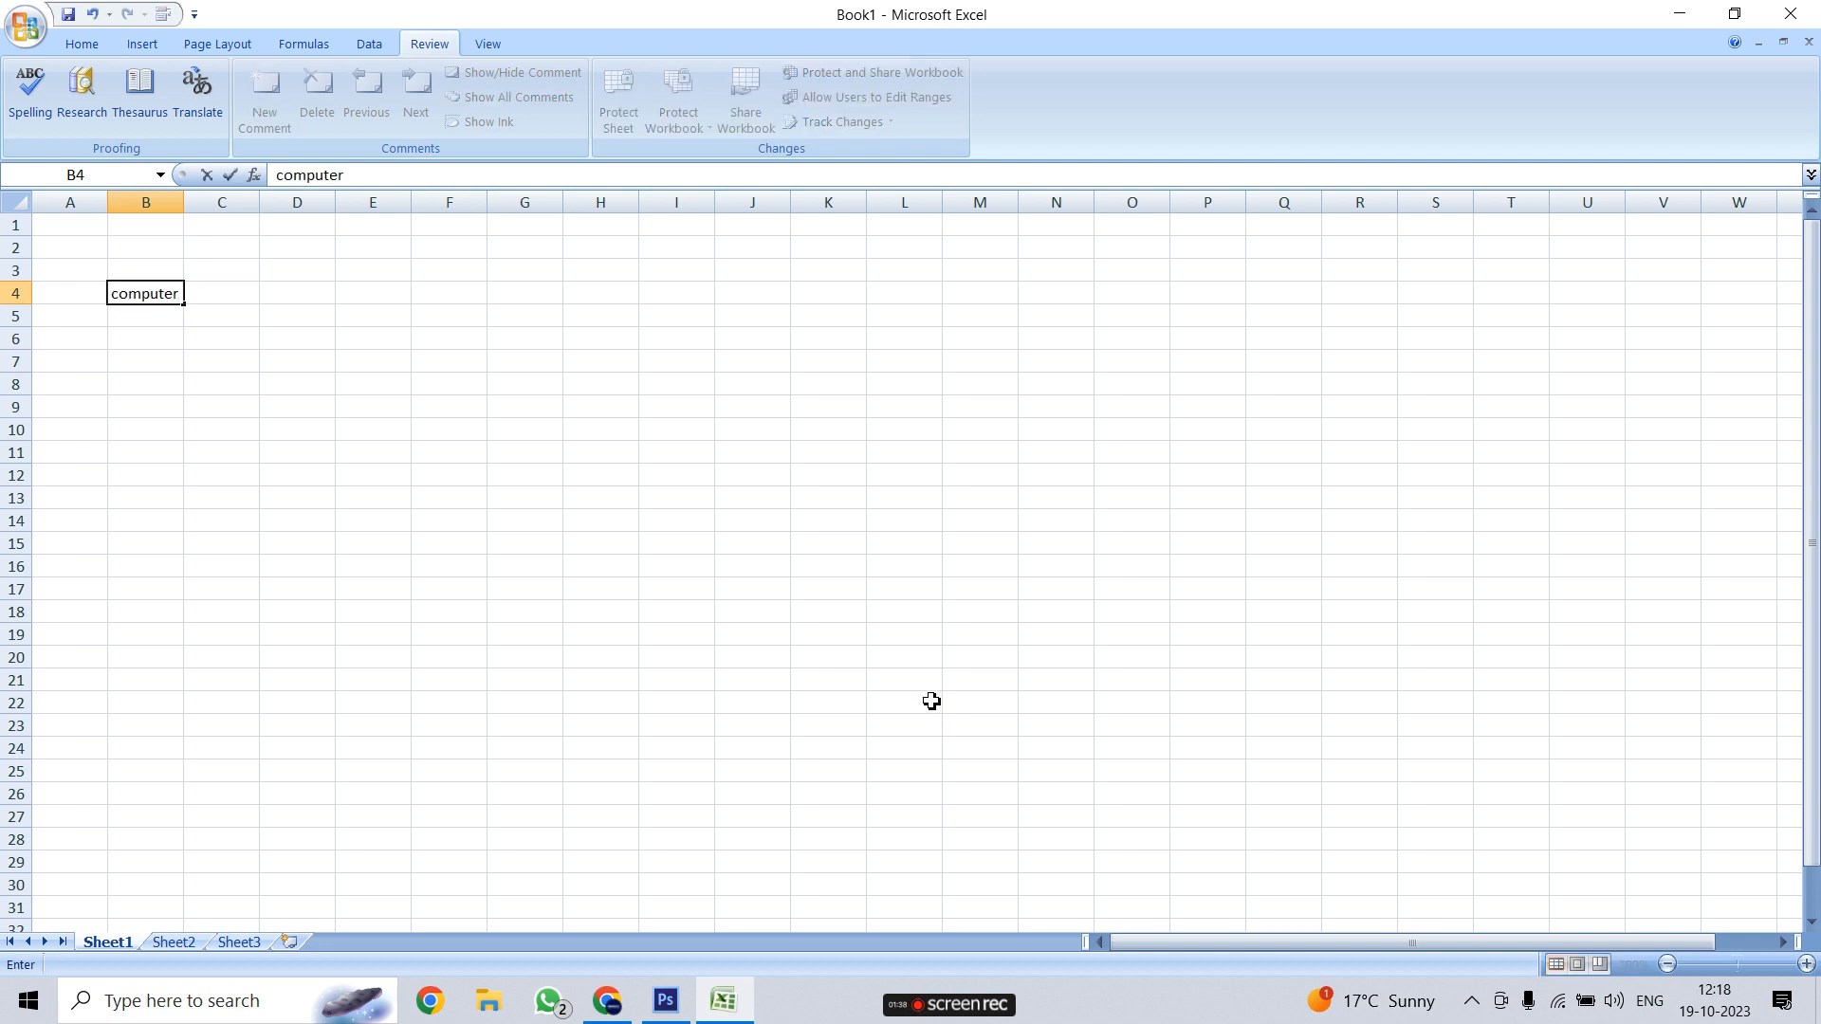
pyautogui.click(142, 295)
pyautogui.press('BackSpace')
pyautogui.click(237, 220)
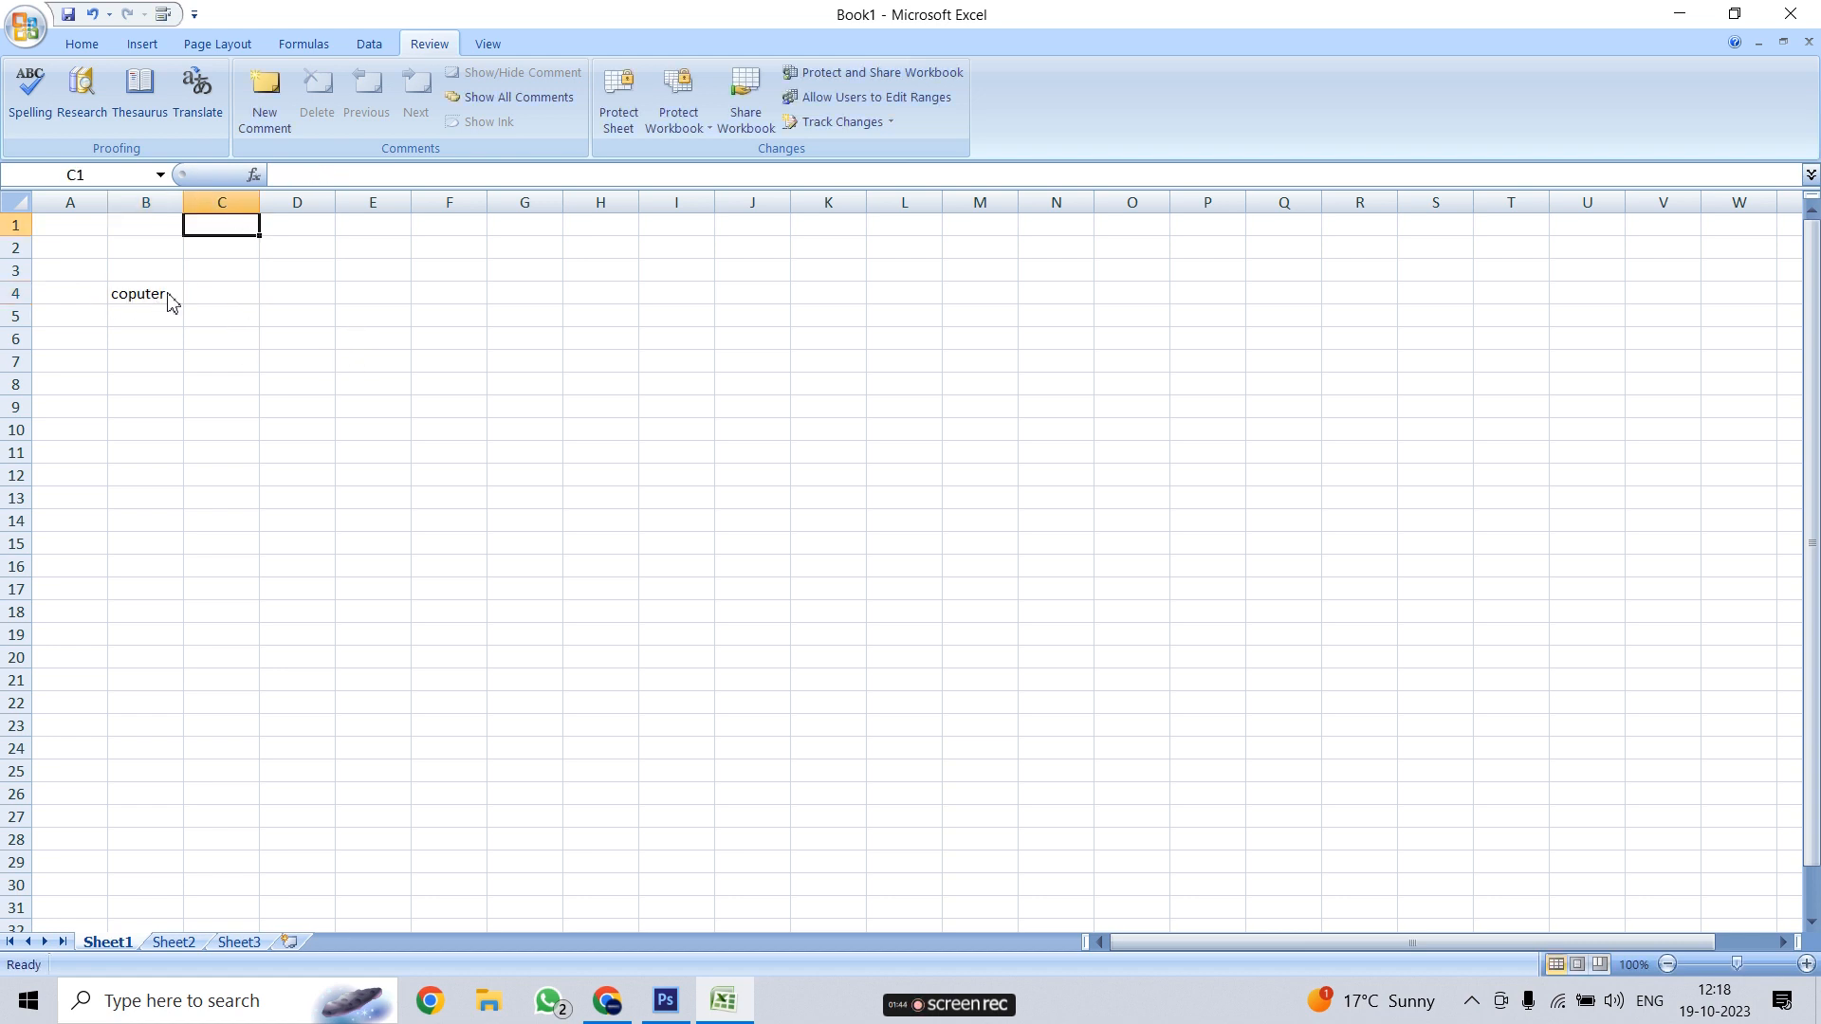
# Enter the misspelled word 'keybiard' in cell C4
pyautogui.click(211, 296)
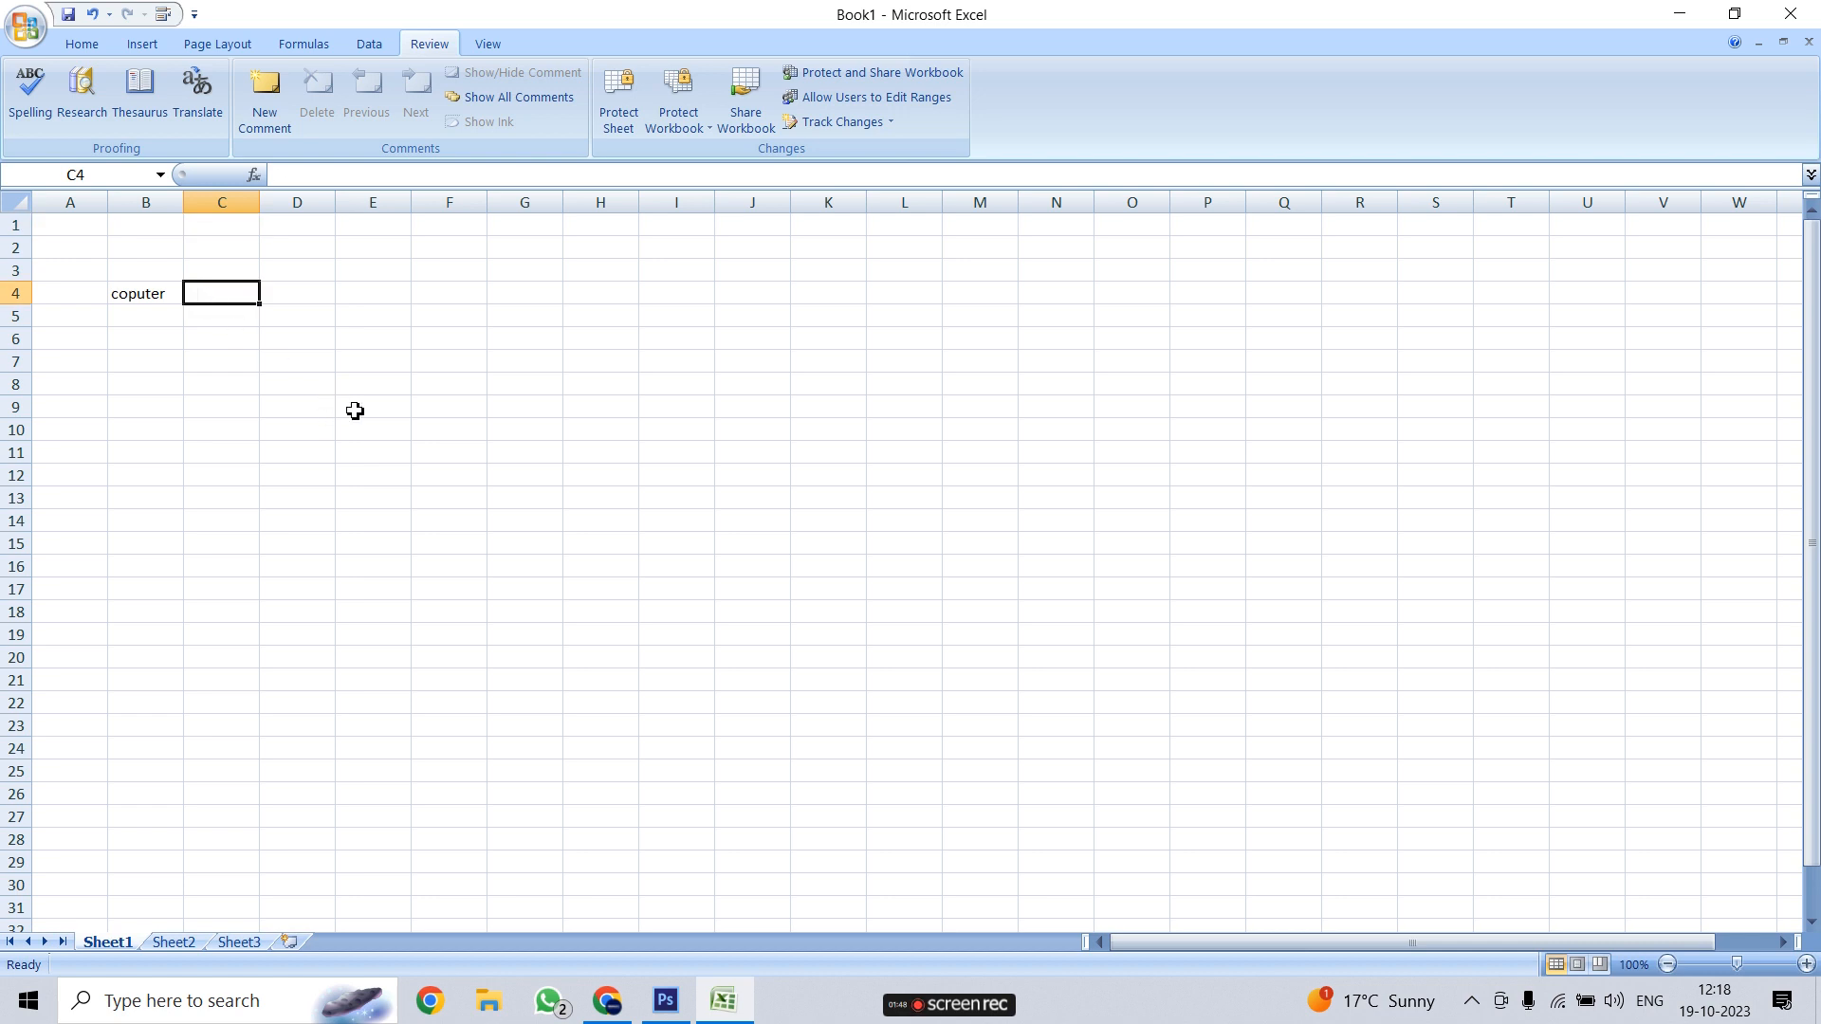
pyautogui.write('keybi')
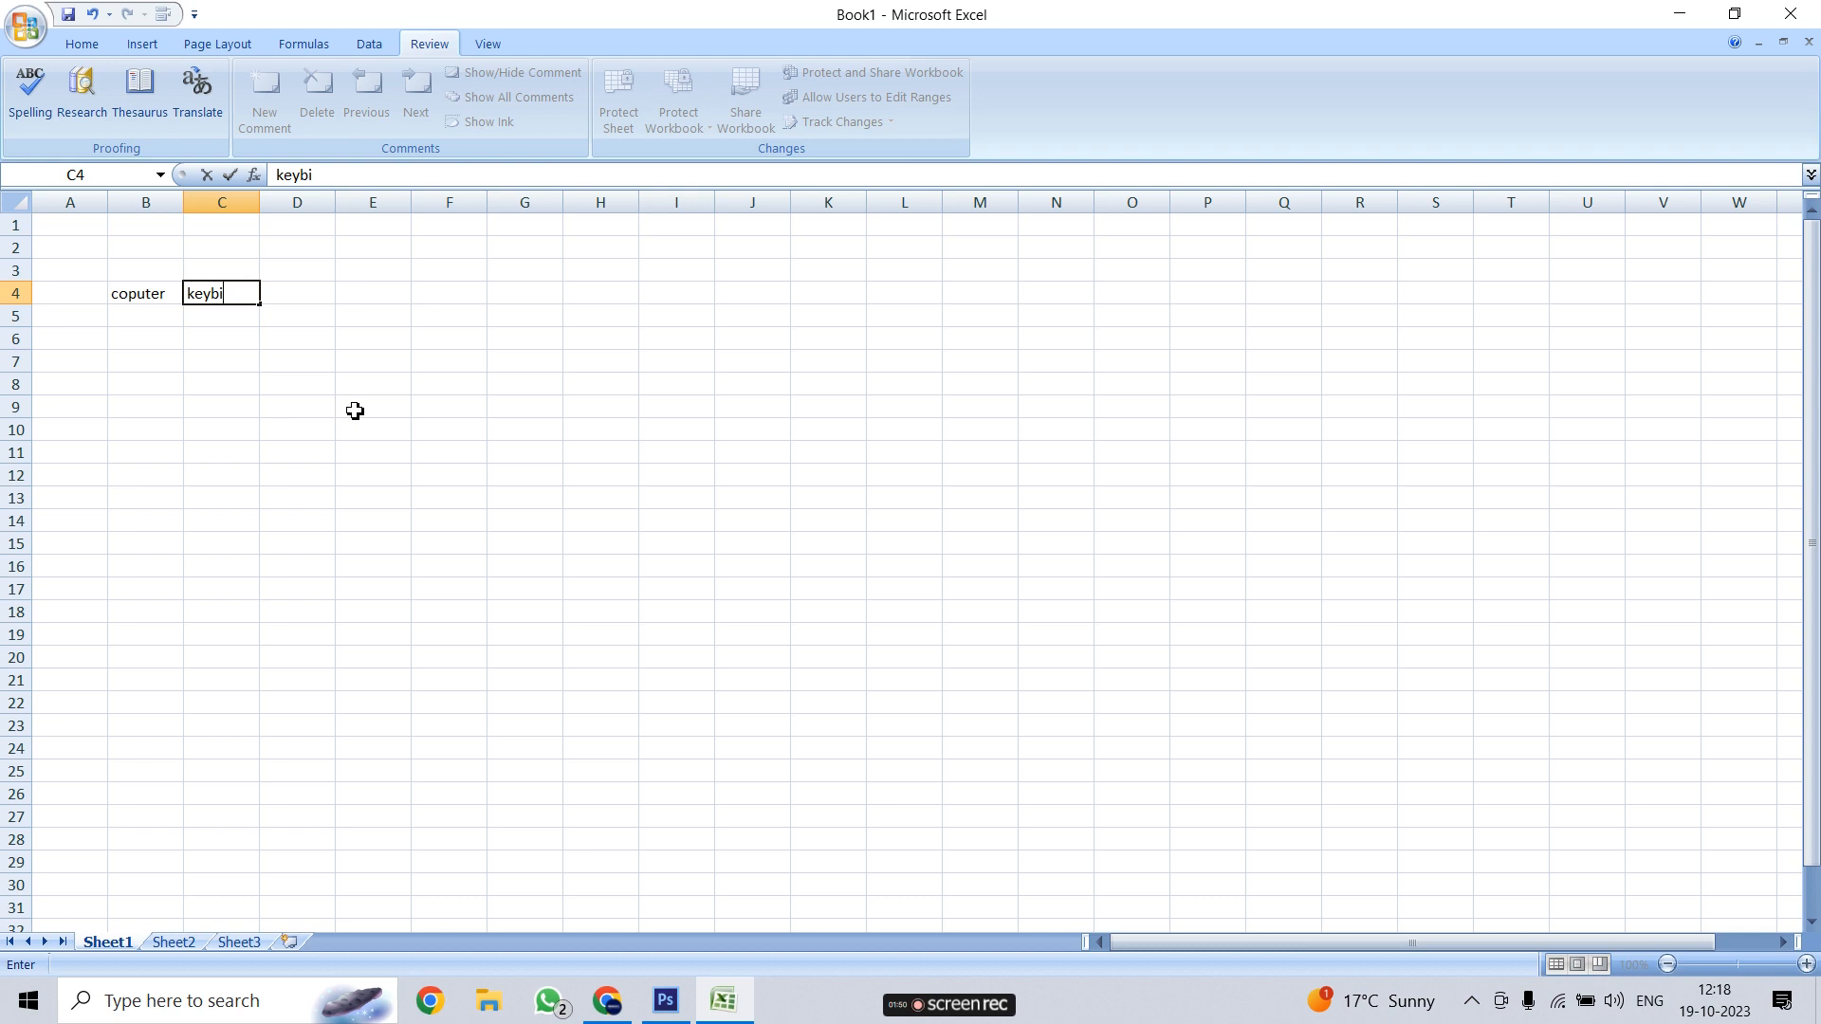
pyautogui.press('BackSpace')
pyautogui.write('oard')
pyautogui.click(227, 299)
pyautogui.press('BackSpace')
pyautogui.write('i')
pyautogui.click(249, 471)
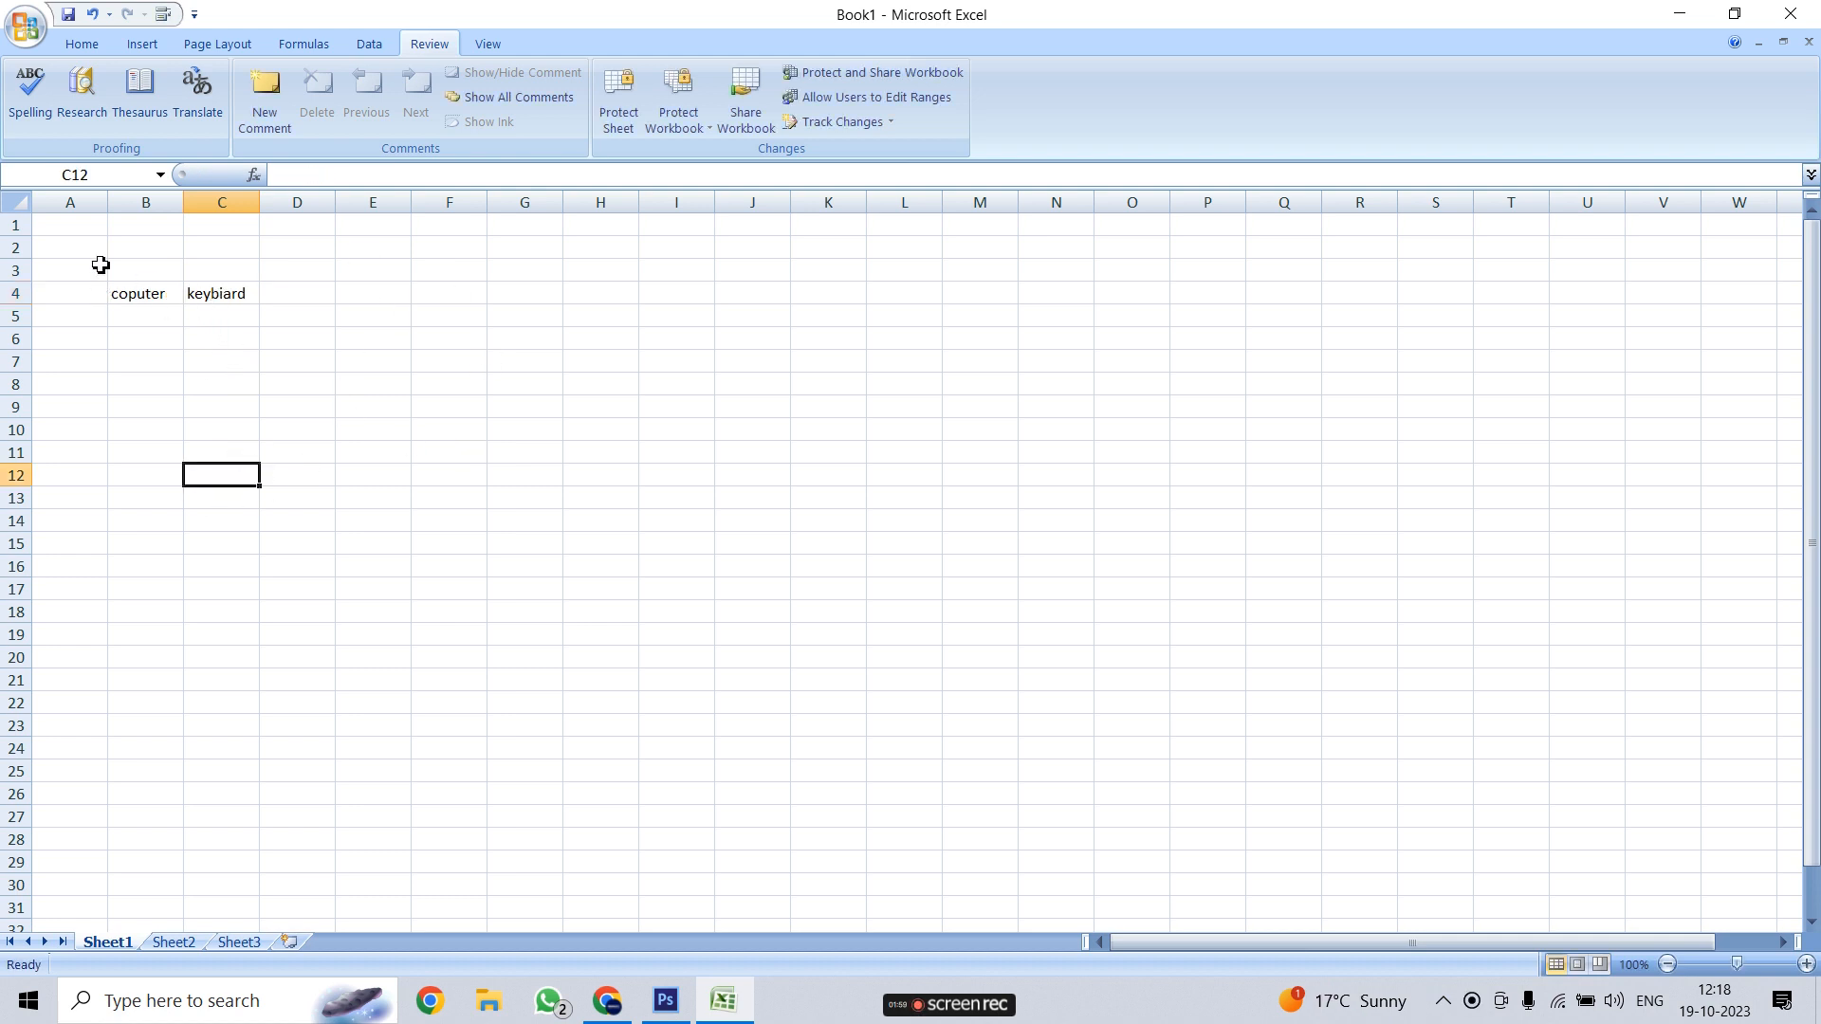
# Increase the font size of cells A1:G15 to 22 point
pyautogui.moveTo(53, 227); pyautogui.dragTo(535, 544)
pyautogui.click(81, 44)
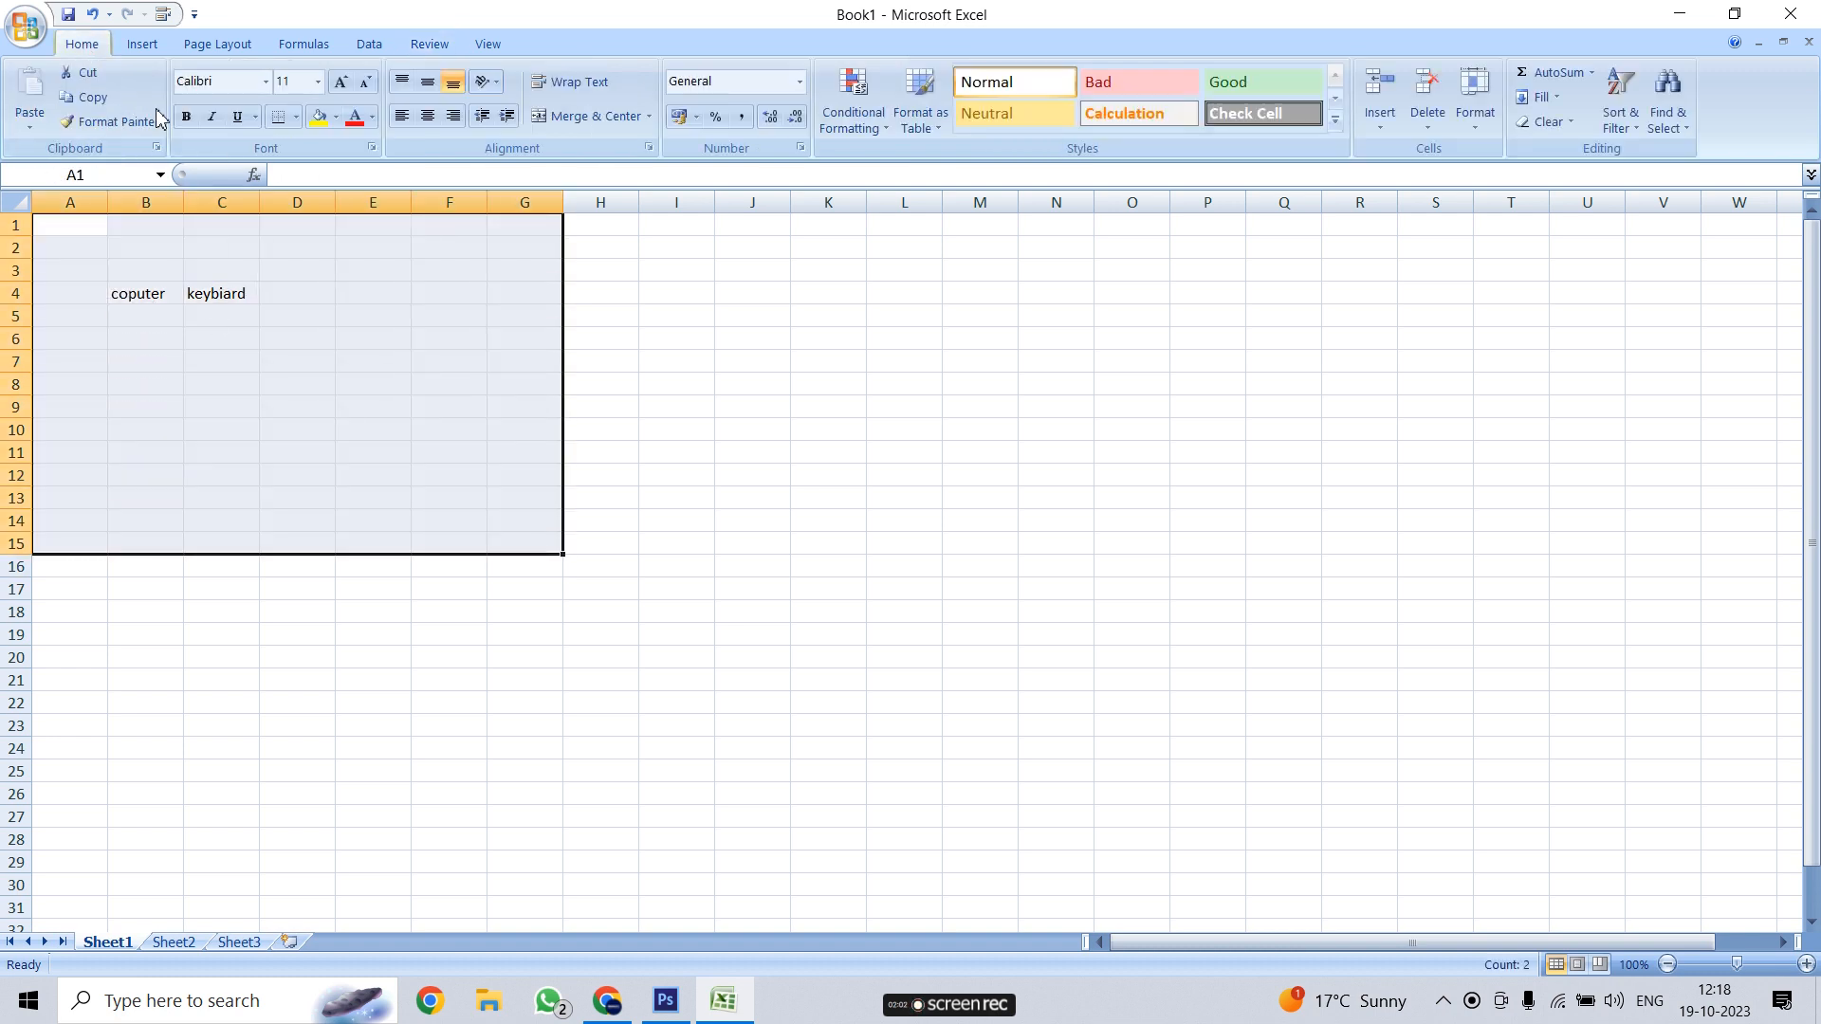
pyautogui.click(339, 79)
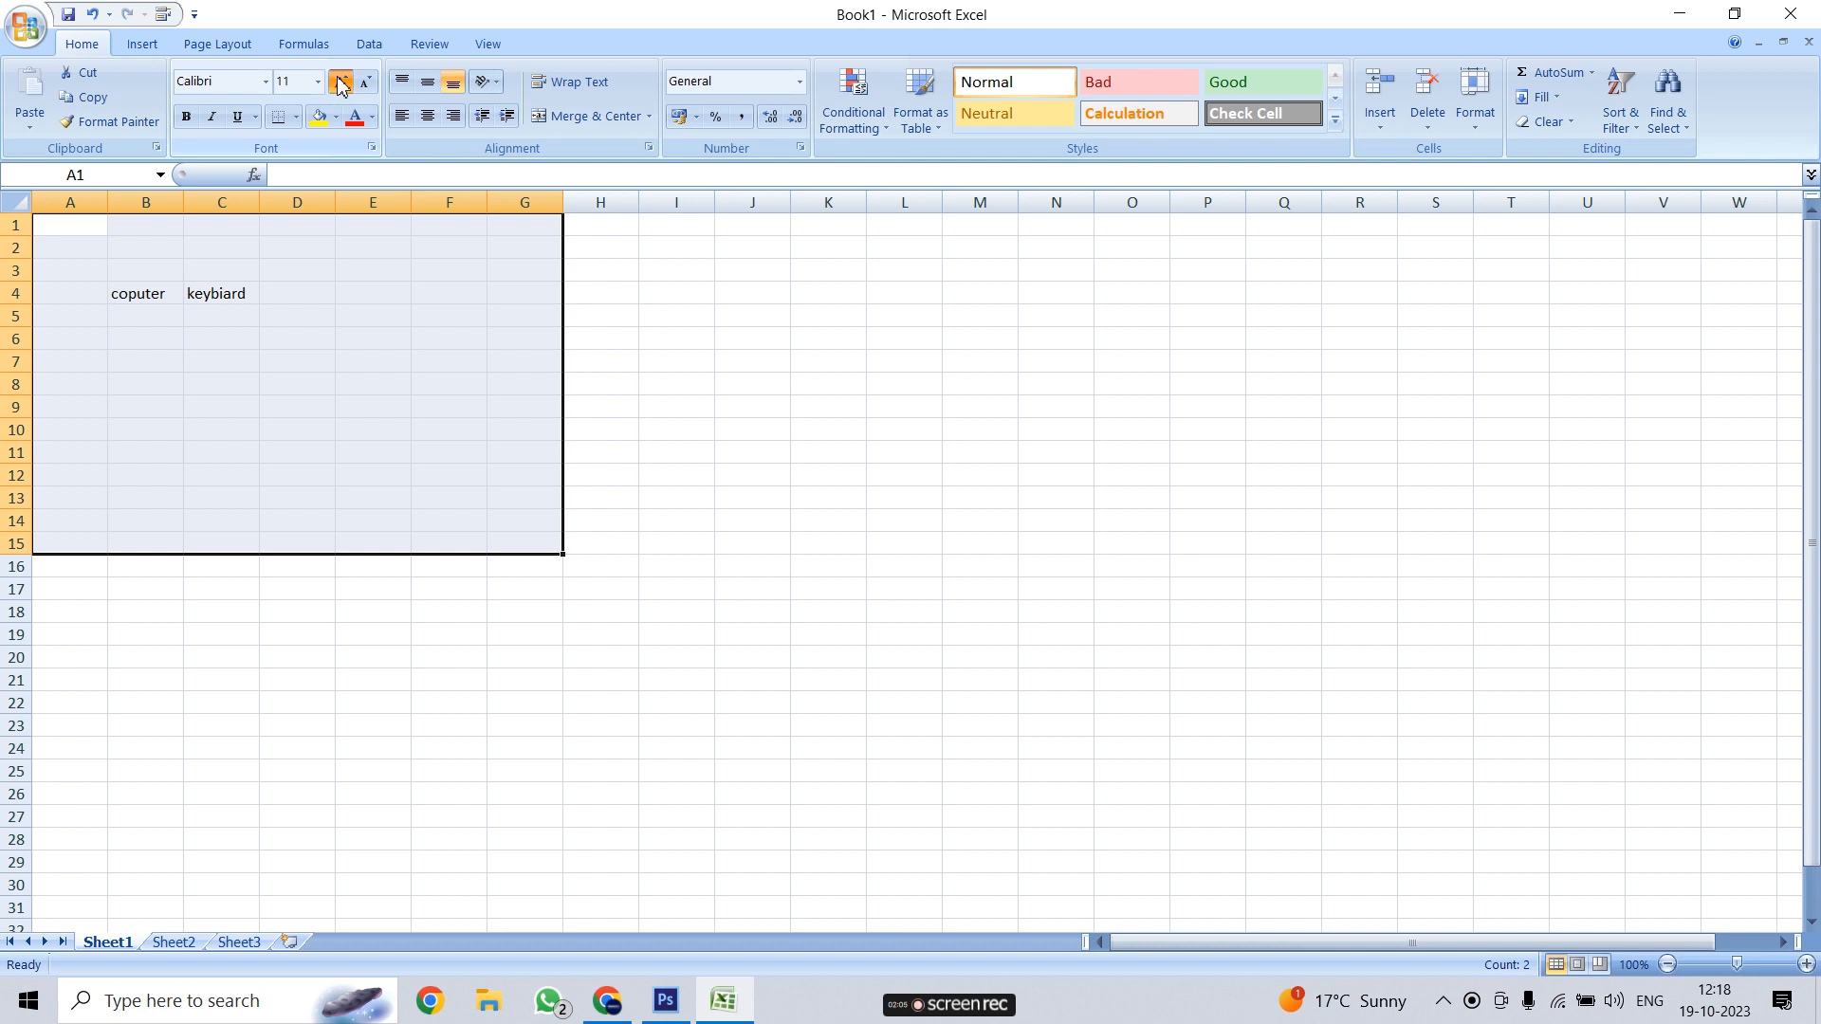
pyautogui.click(959, 385)
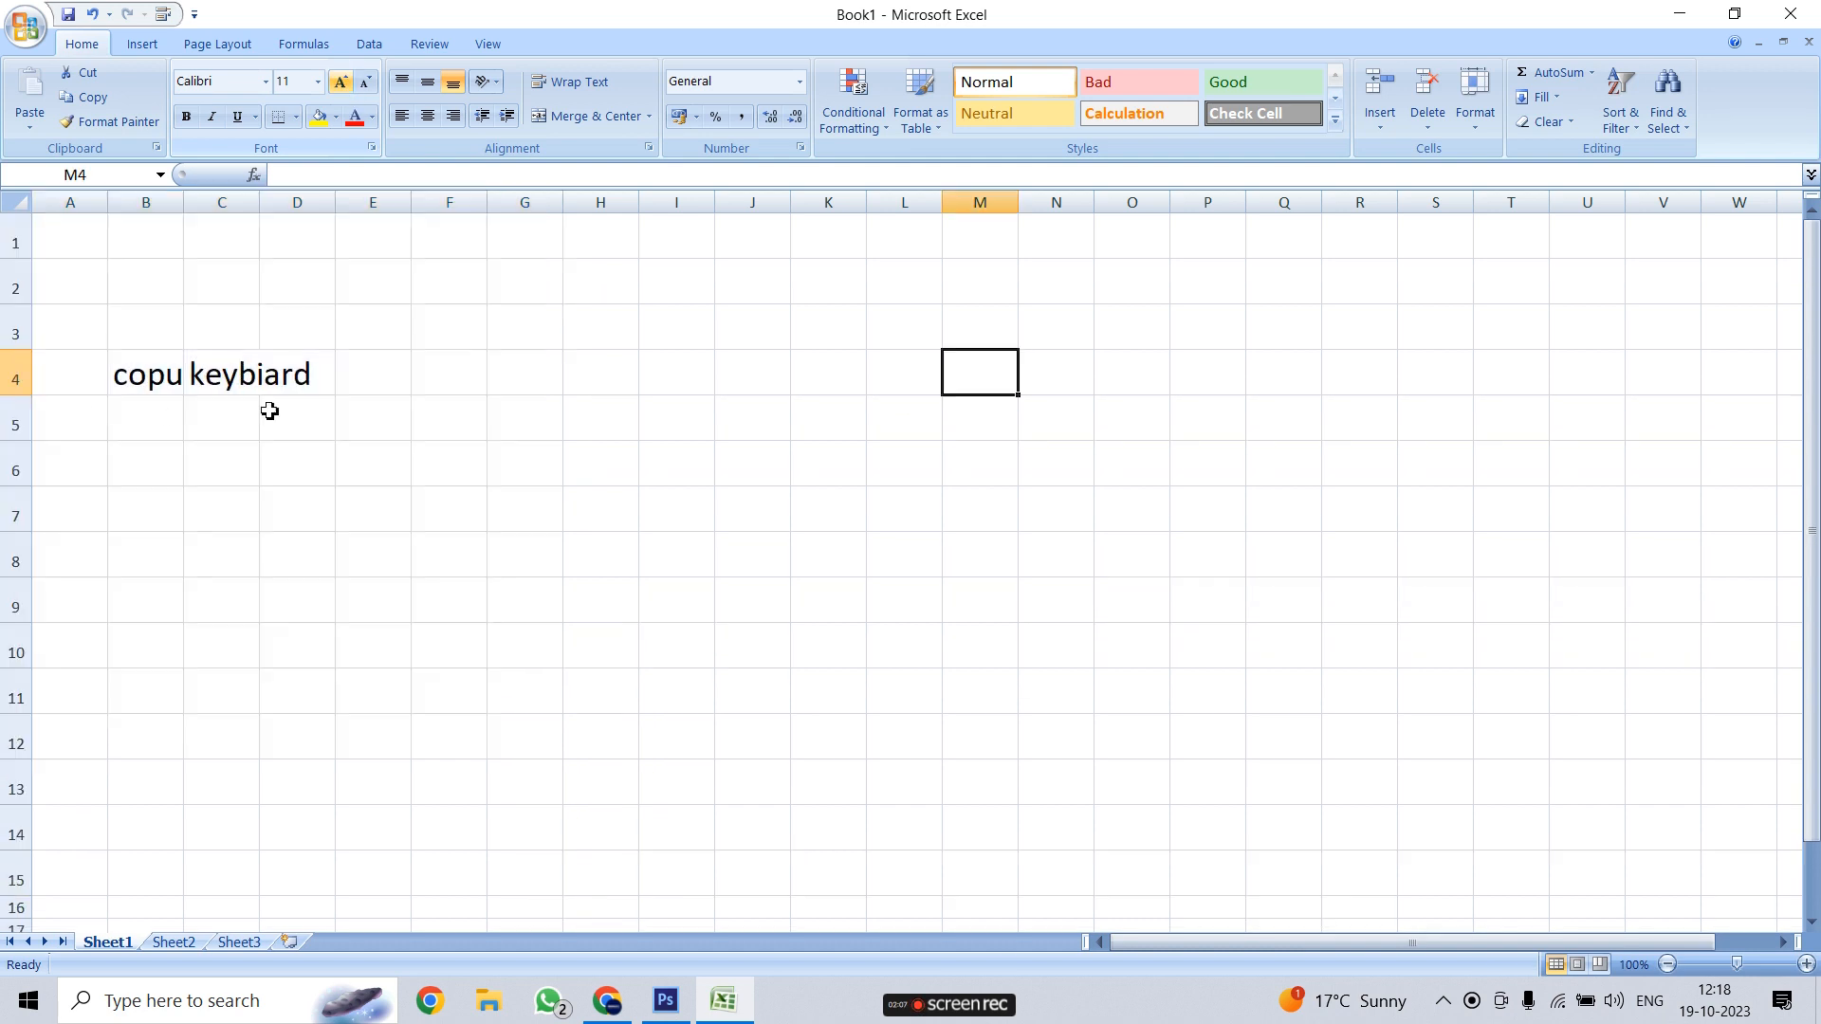
# AutoFit columns C and B to the enlarged words, then reselect B4
pyautogui.click(224, 374)
pyautogui.doubleClick(258, 203)
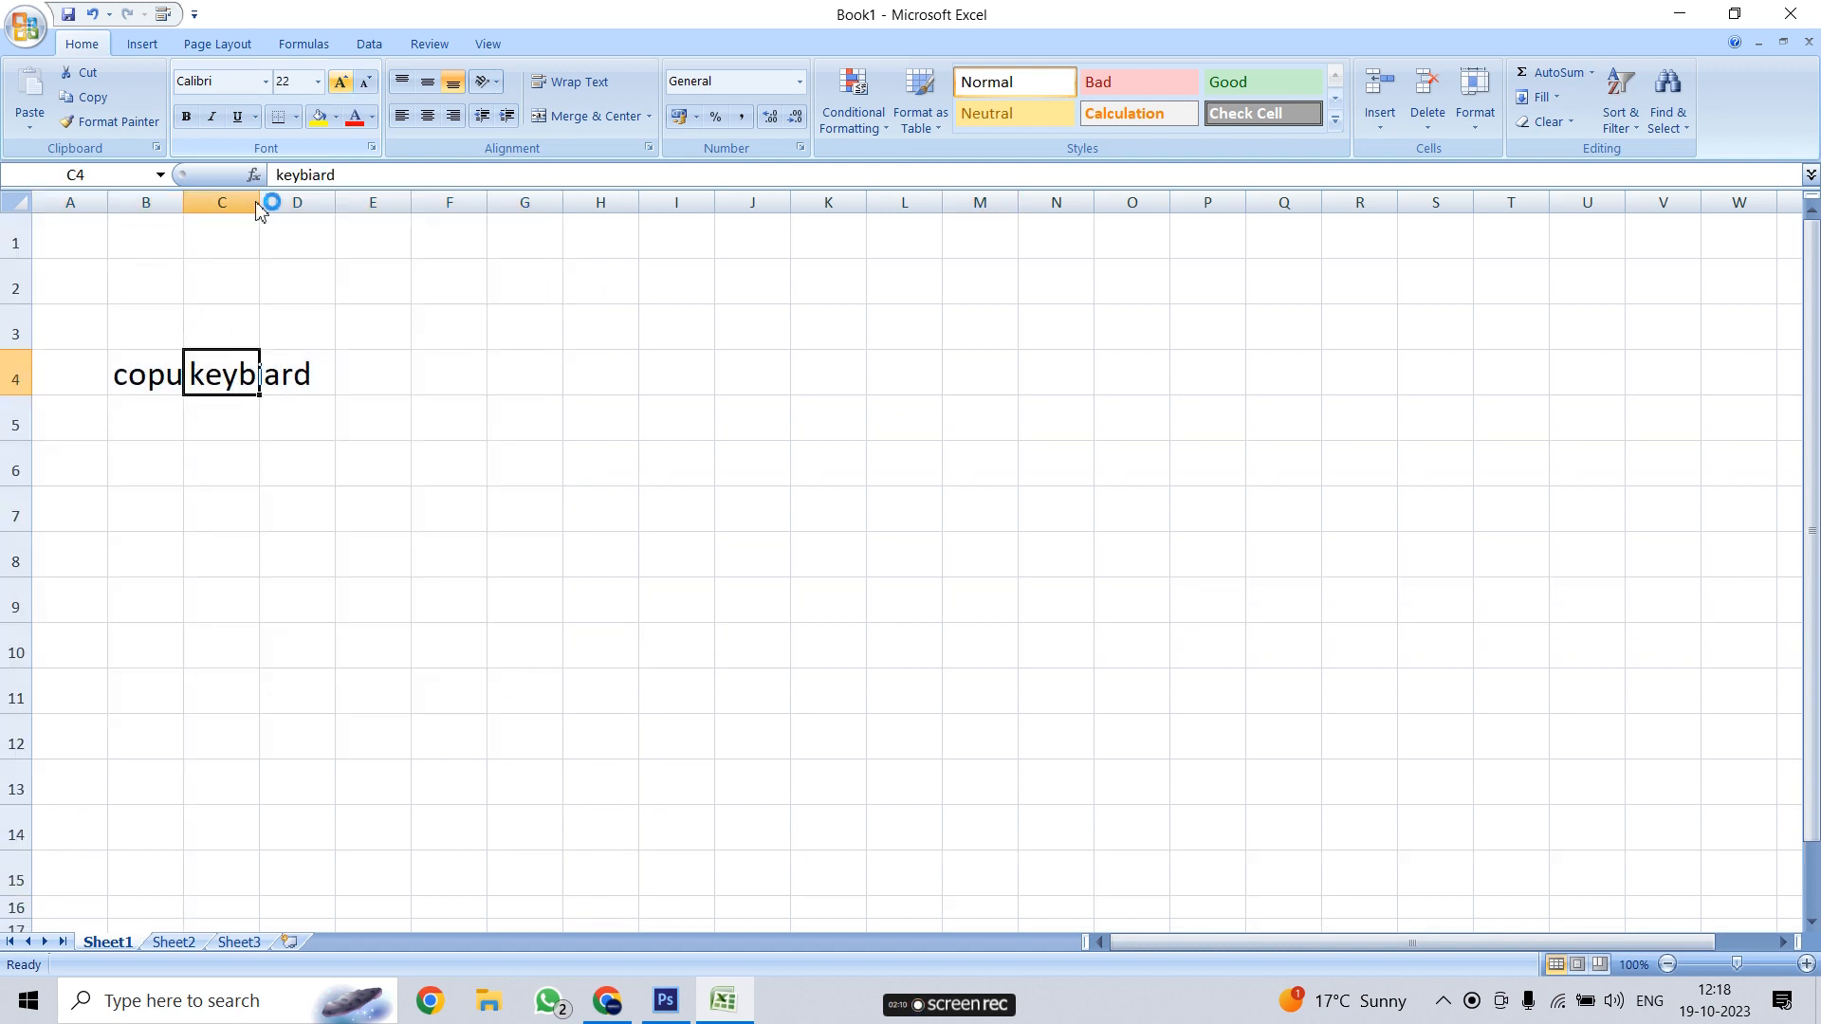
pyautogui.click(166, 376)
pyautogui.doubleClick(183, 202)
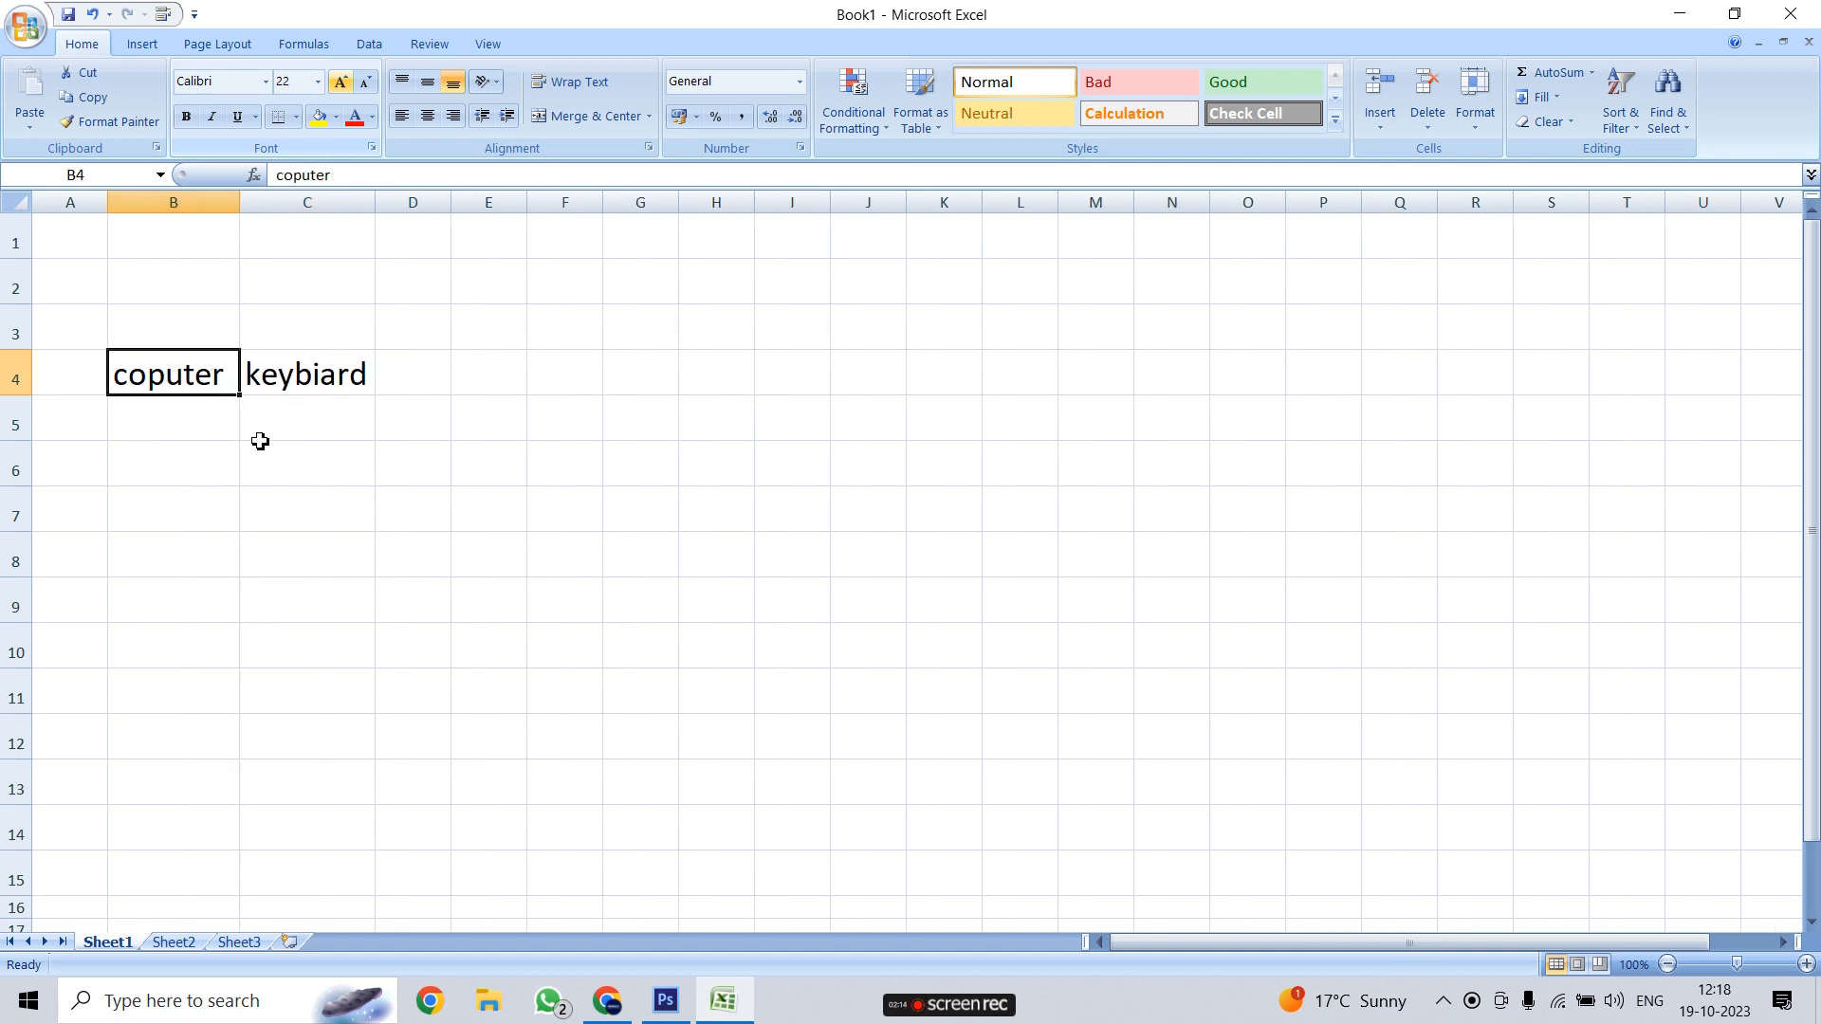
pyautogui.click(429, 44)
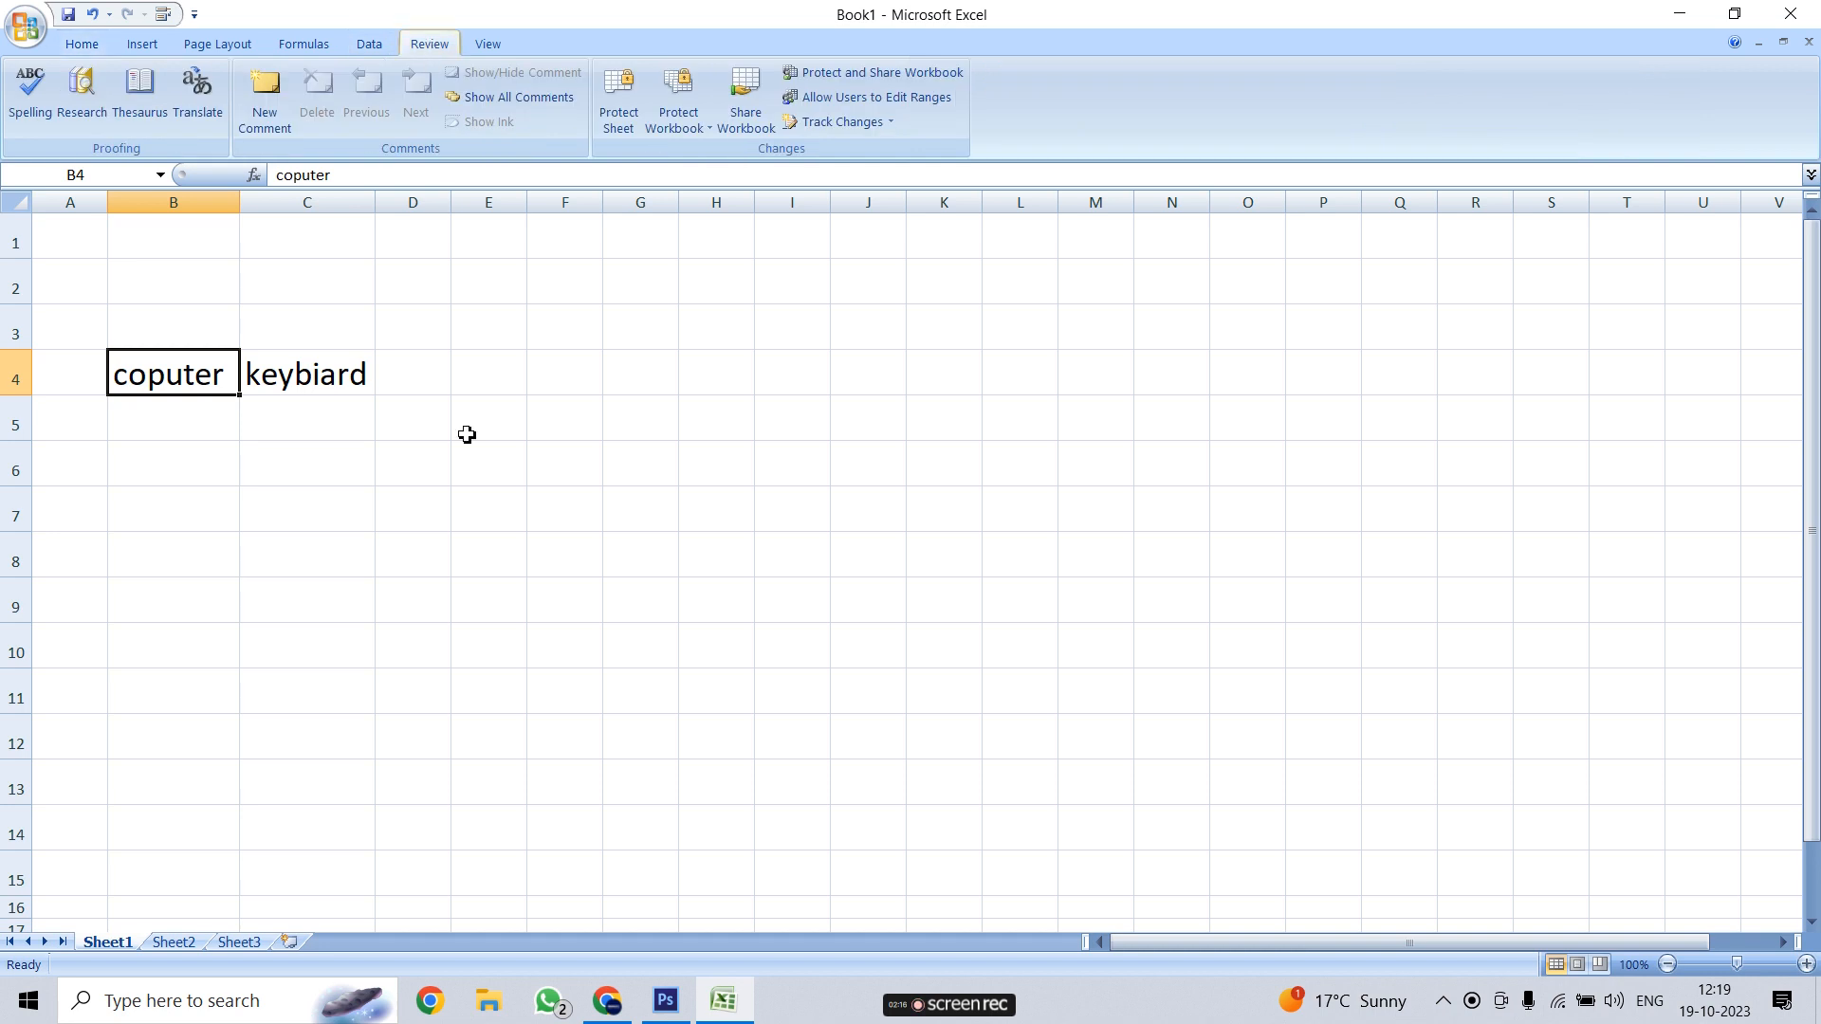
pyautogui.click(150, 473)
pyautogui.click(174, 384)
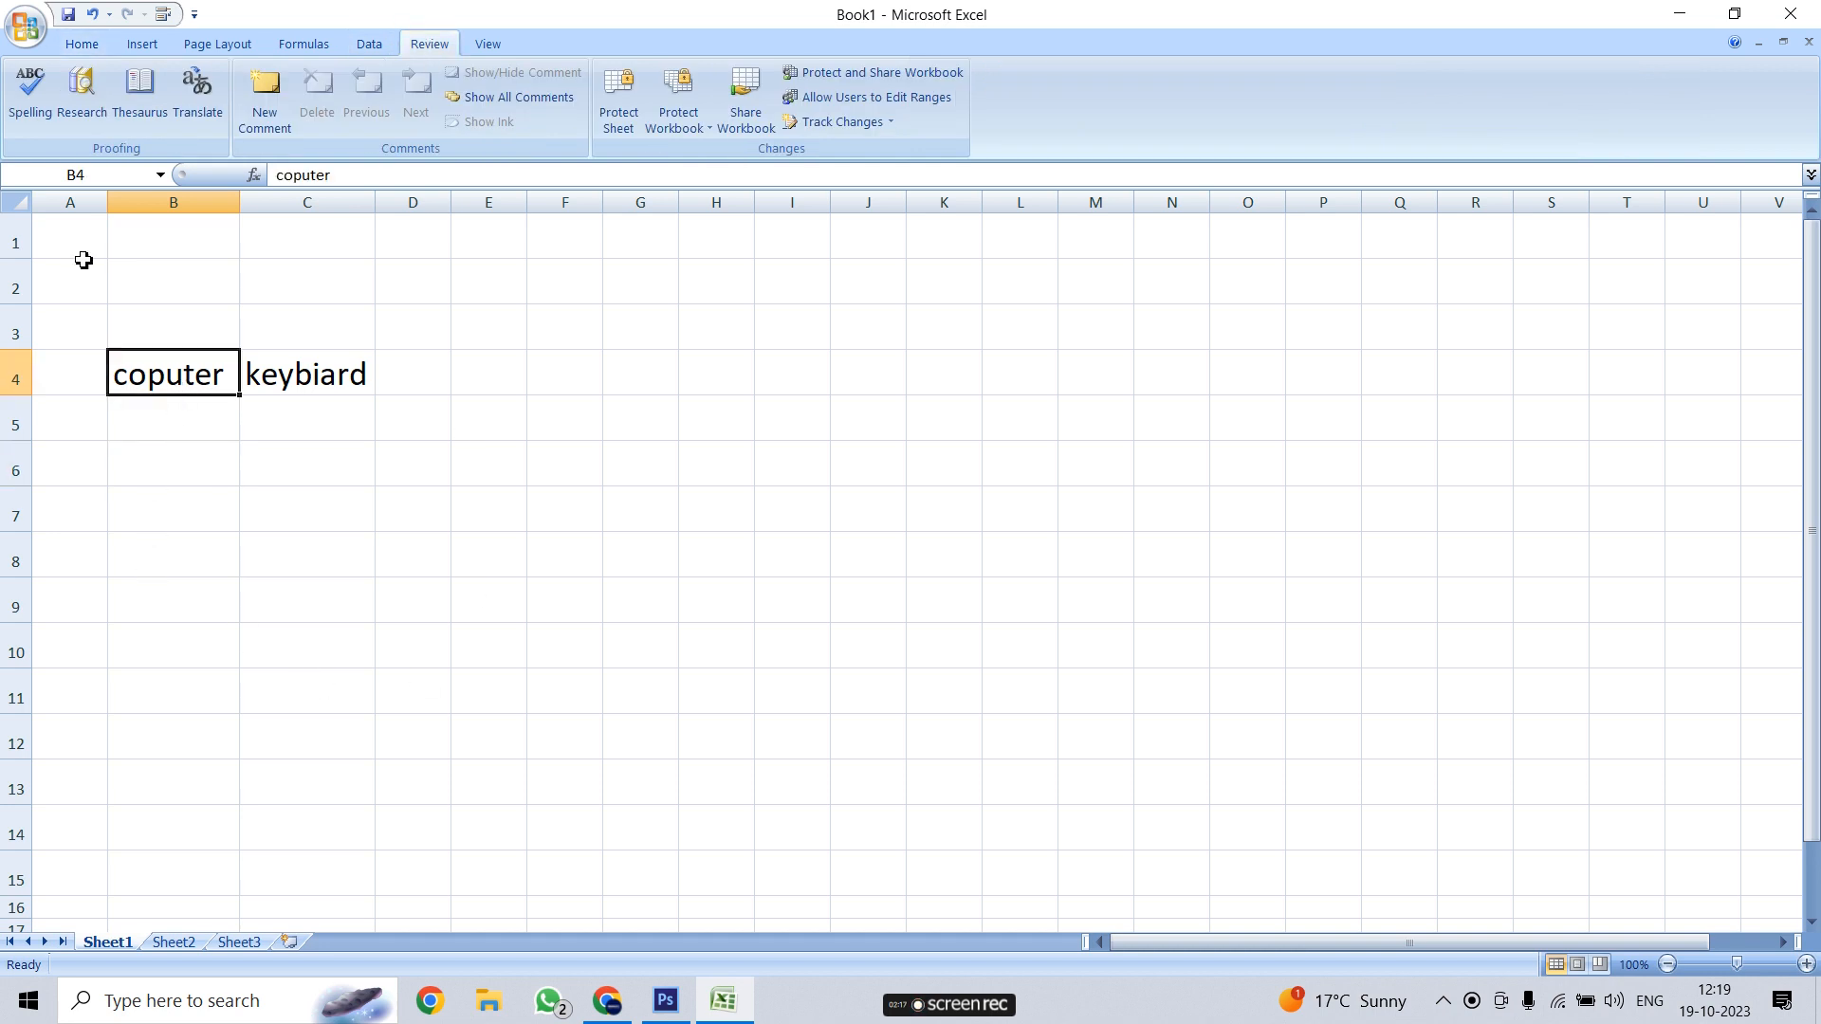
# Run a spell check from B4, which flags 'coputer' and suggests 'computer'
pyautogui.click(30, 95)
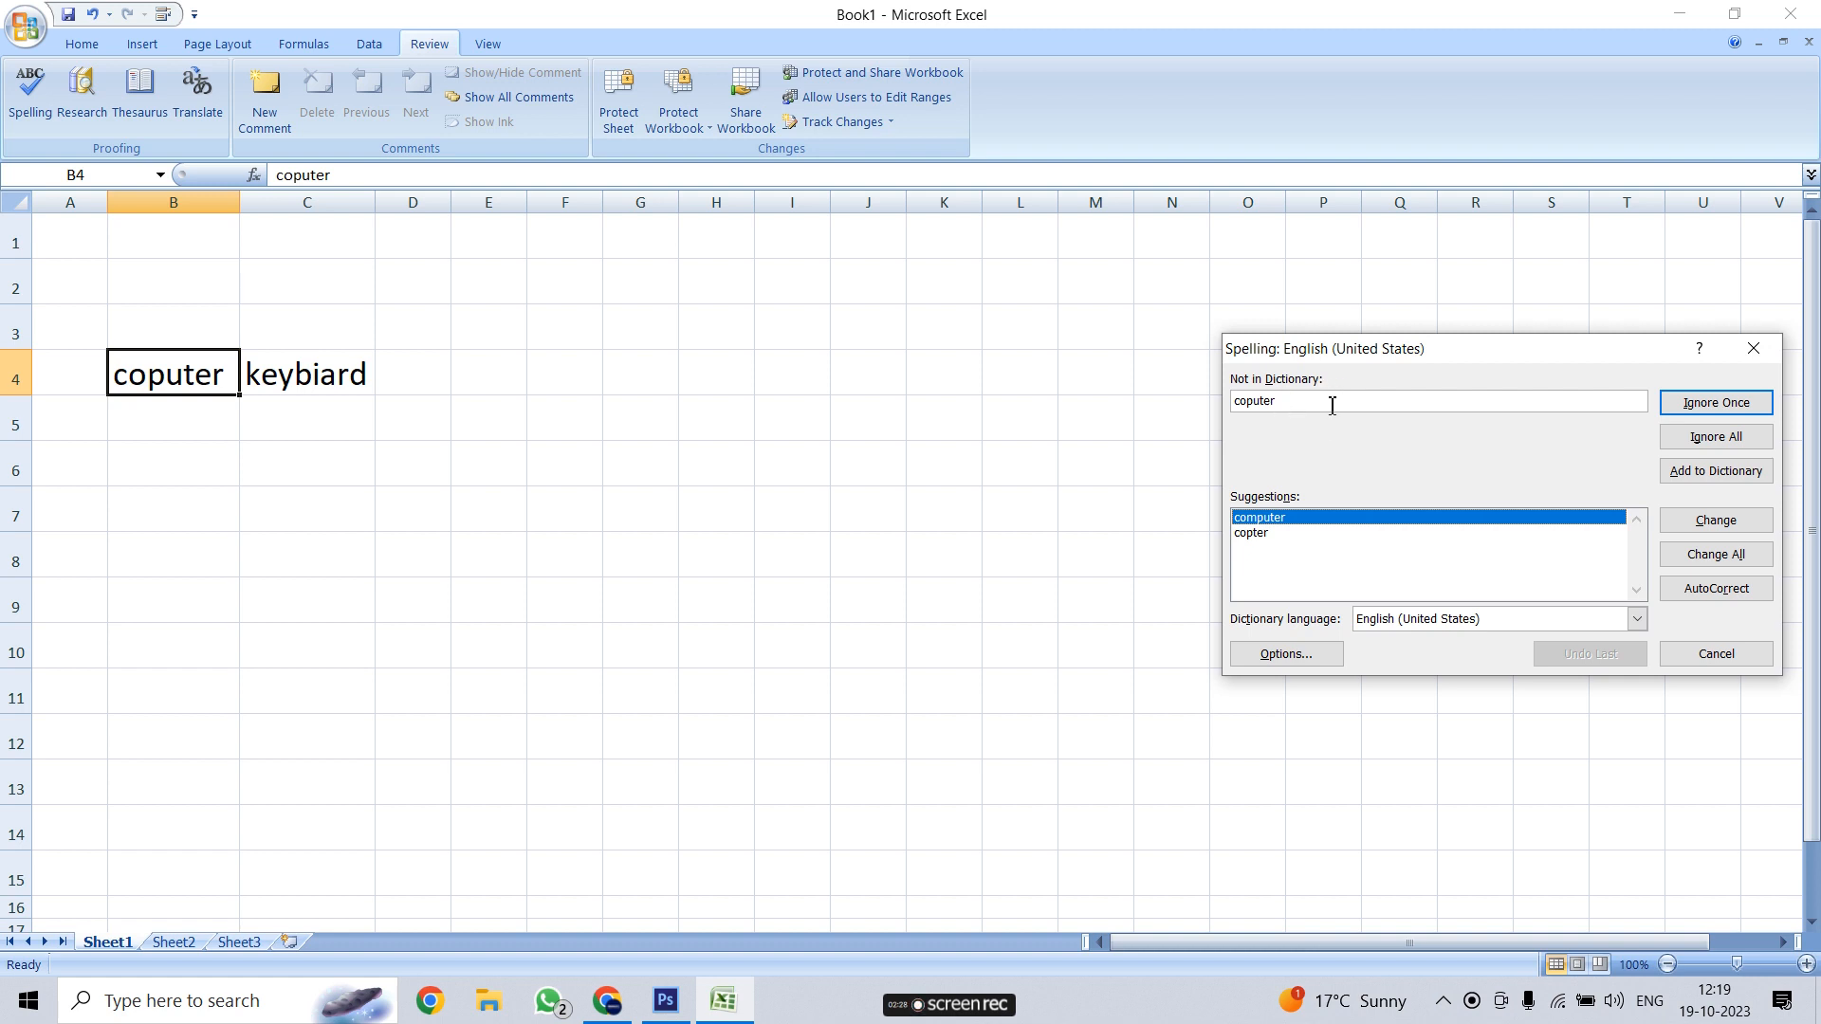
pyautogui.moveTo(1289, 400)
pyautogui.mouseDown()
pyautogui.moveTo(1240, 410)
pyautogui.moveTo(1268, 411)
pyautogui.mouseUp()
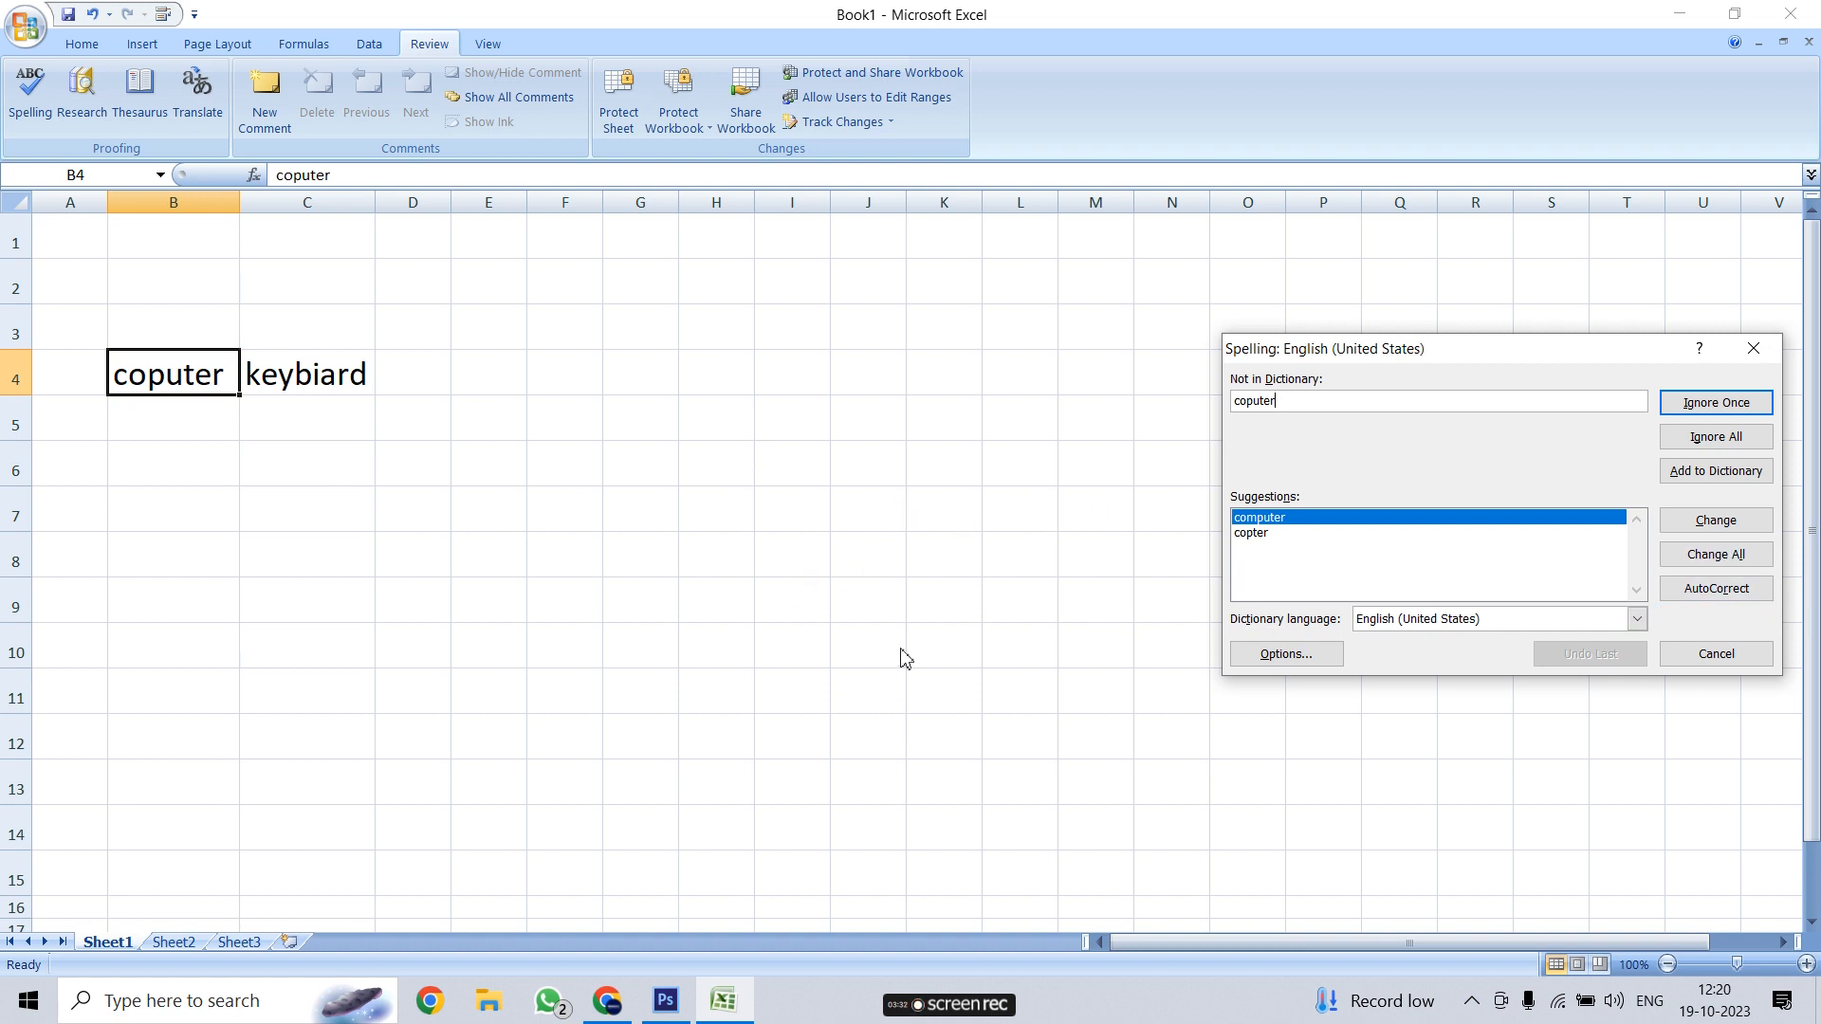
# Correct 'coputer' to 'computer' and 'keybiard' to 'keyboard', completing the spell check
pyautogui.click(1749, 522)
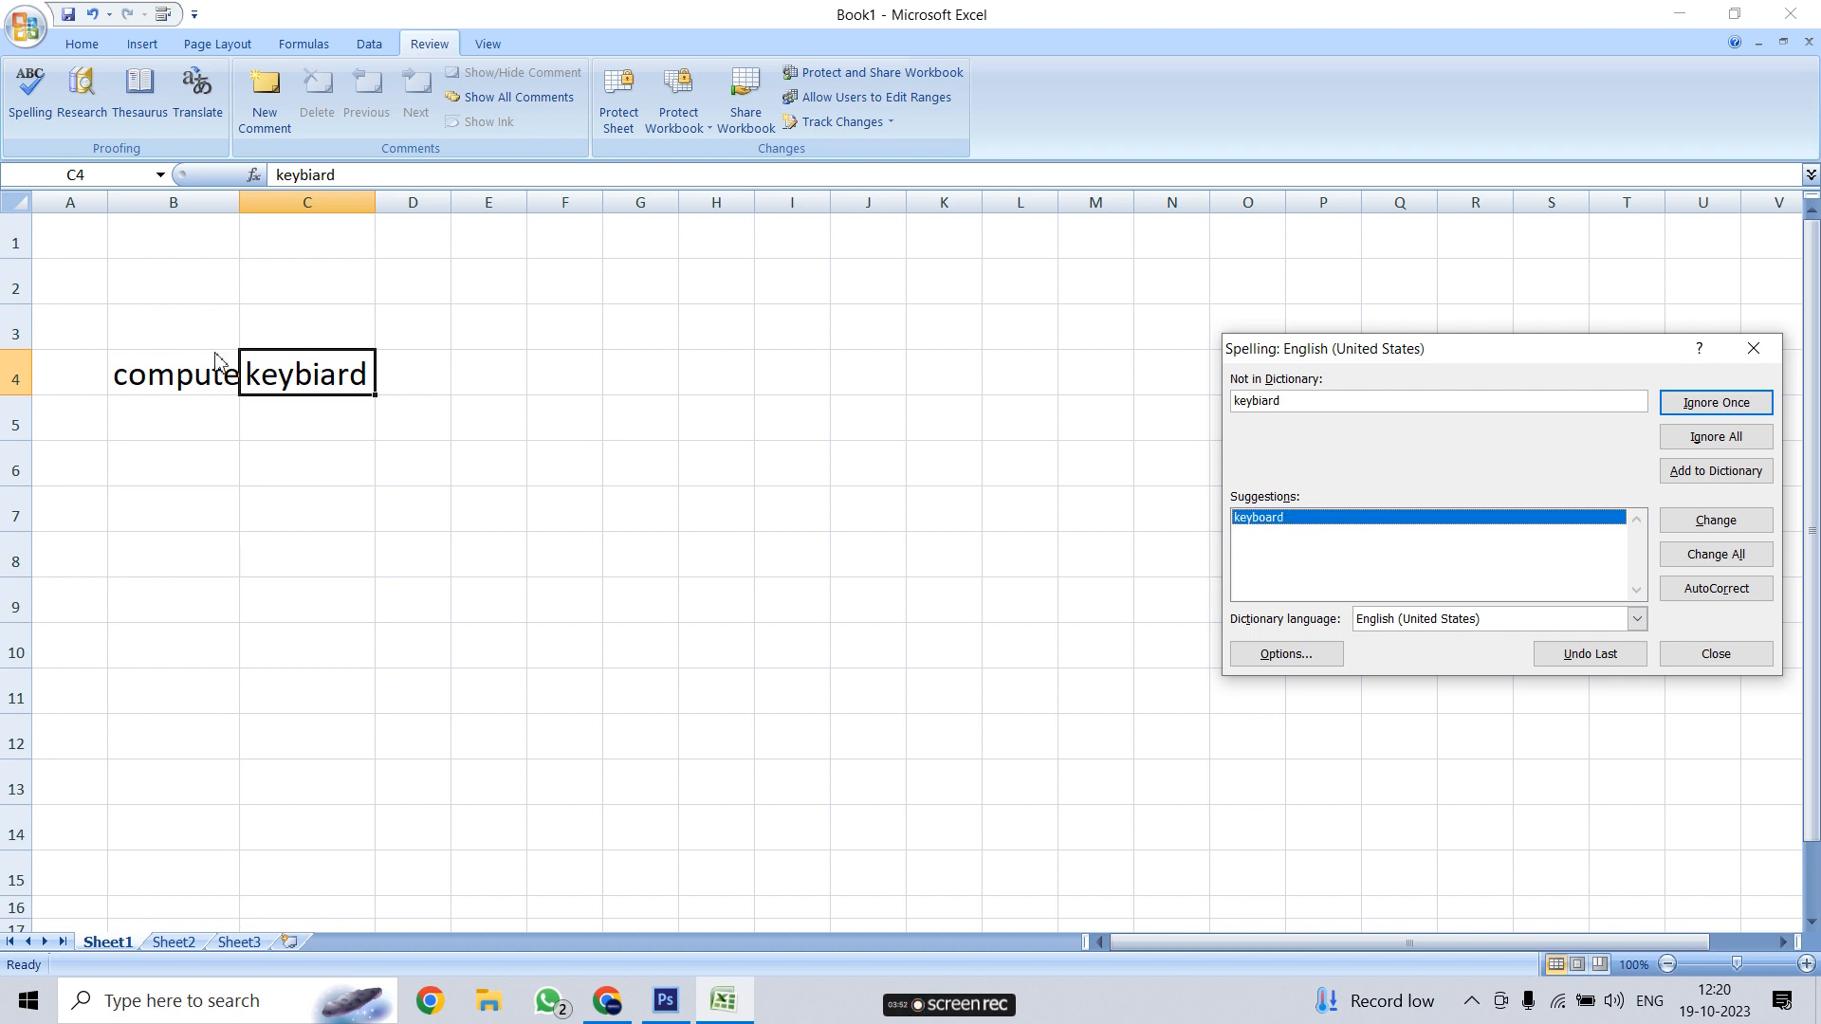
pyautogui.click(1732, 524)
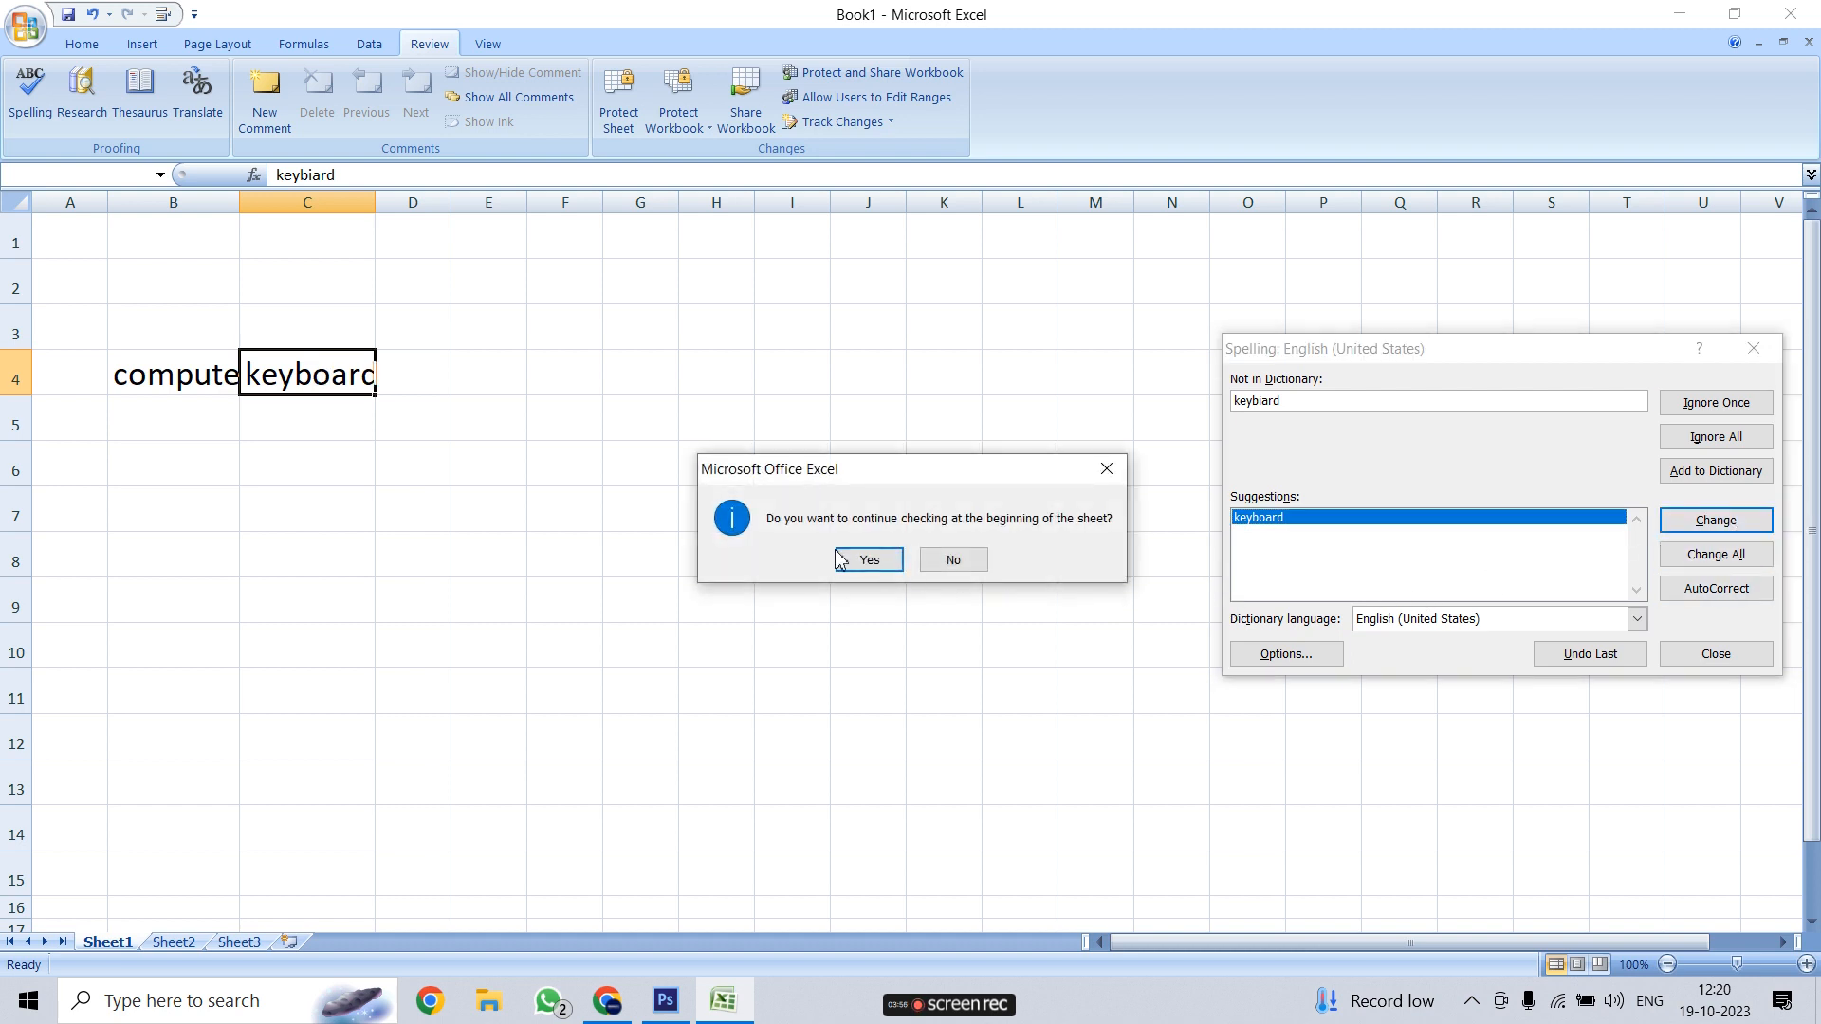
pyautogui.click(858, 560)
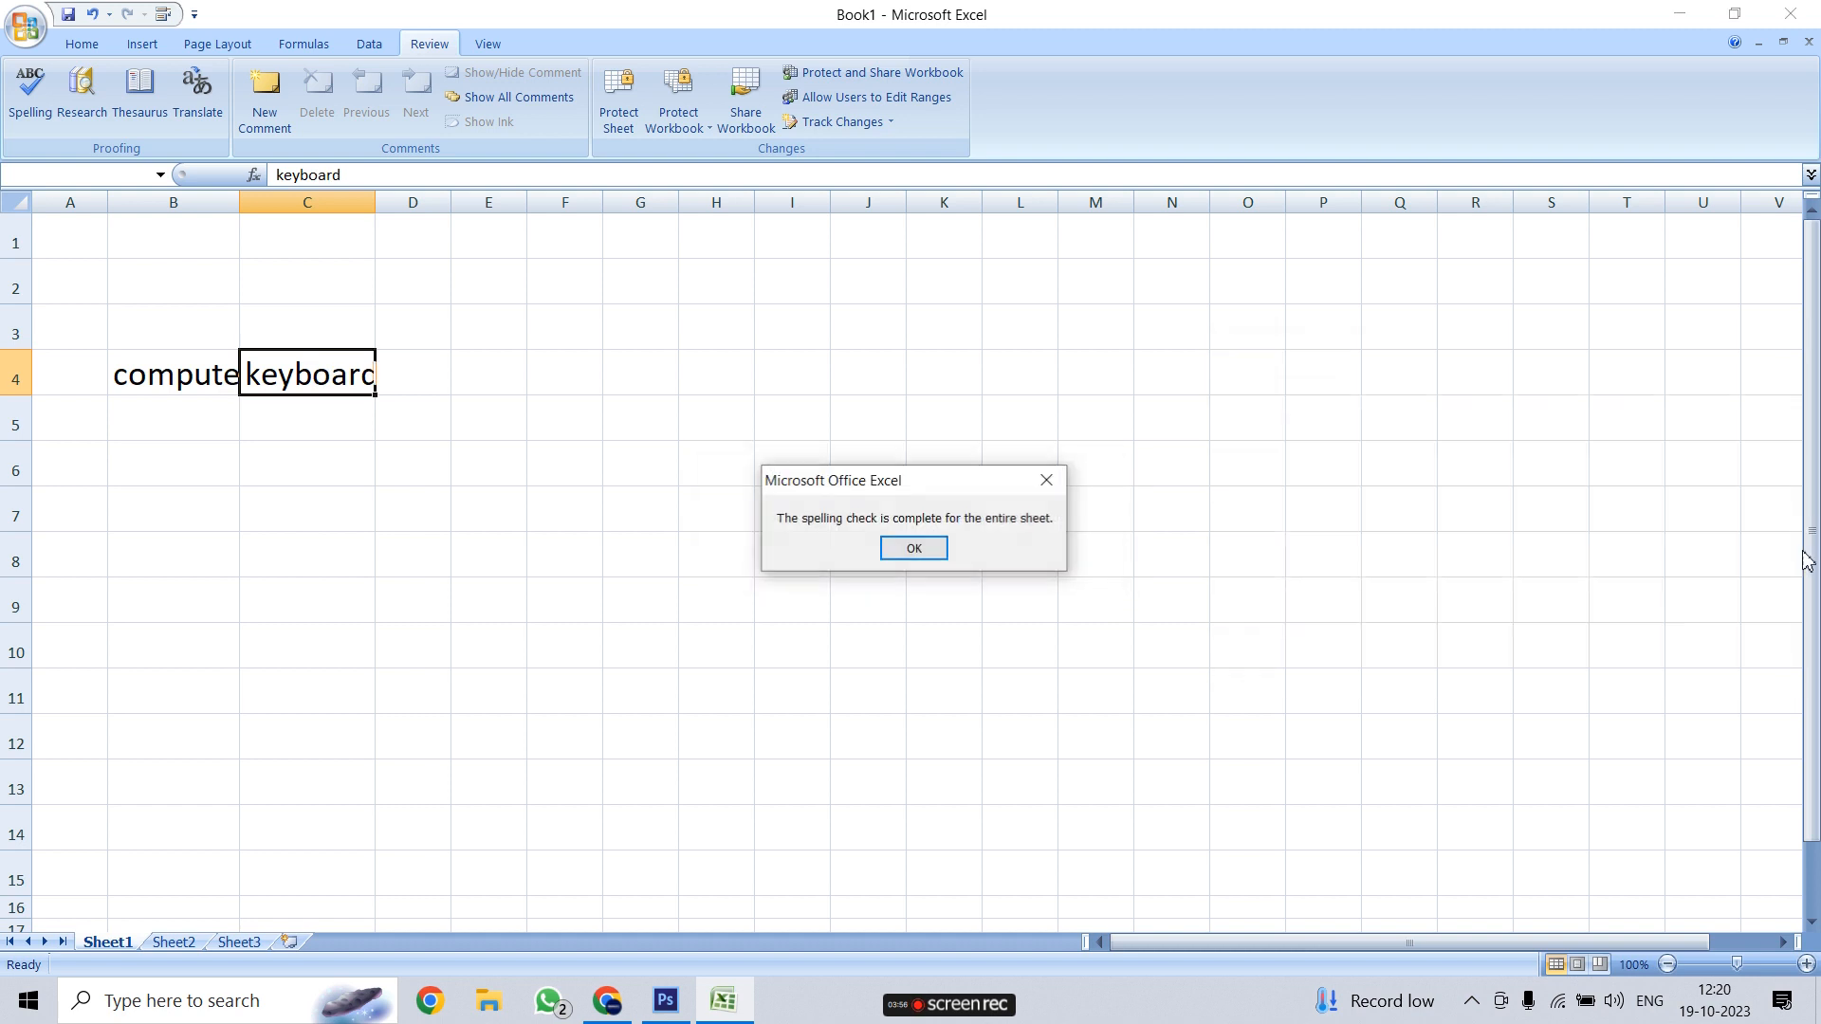
pyautogui.click(935, 561)
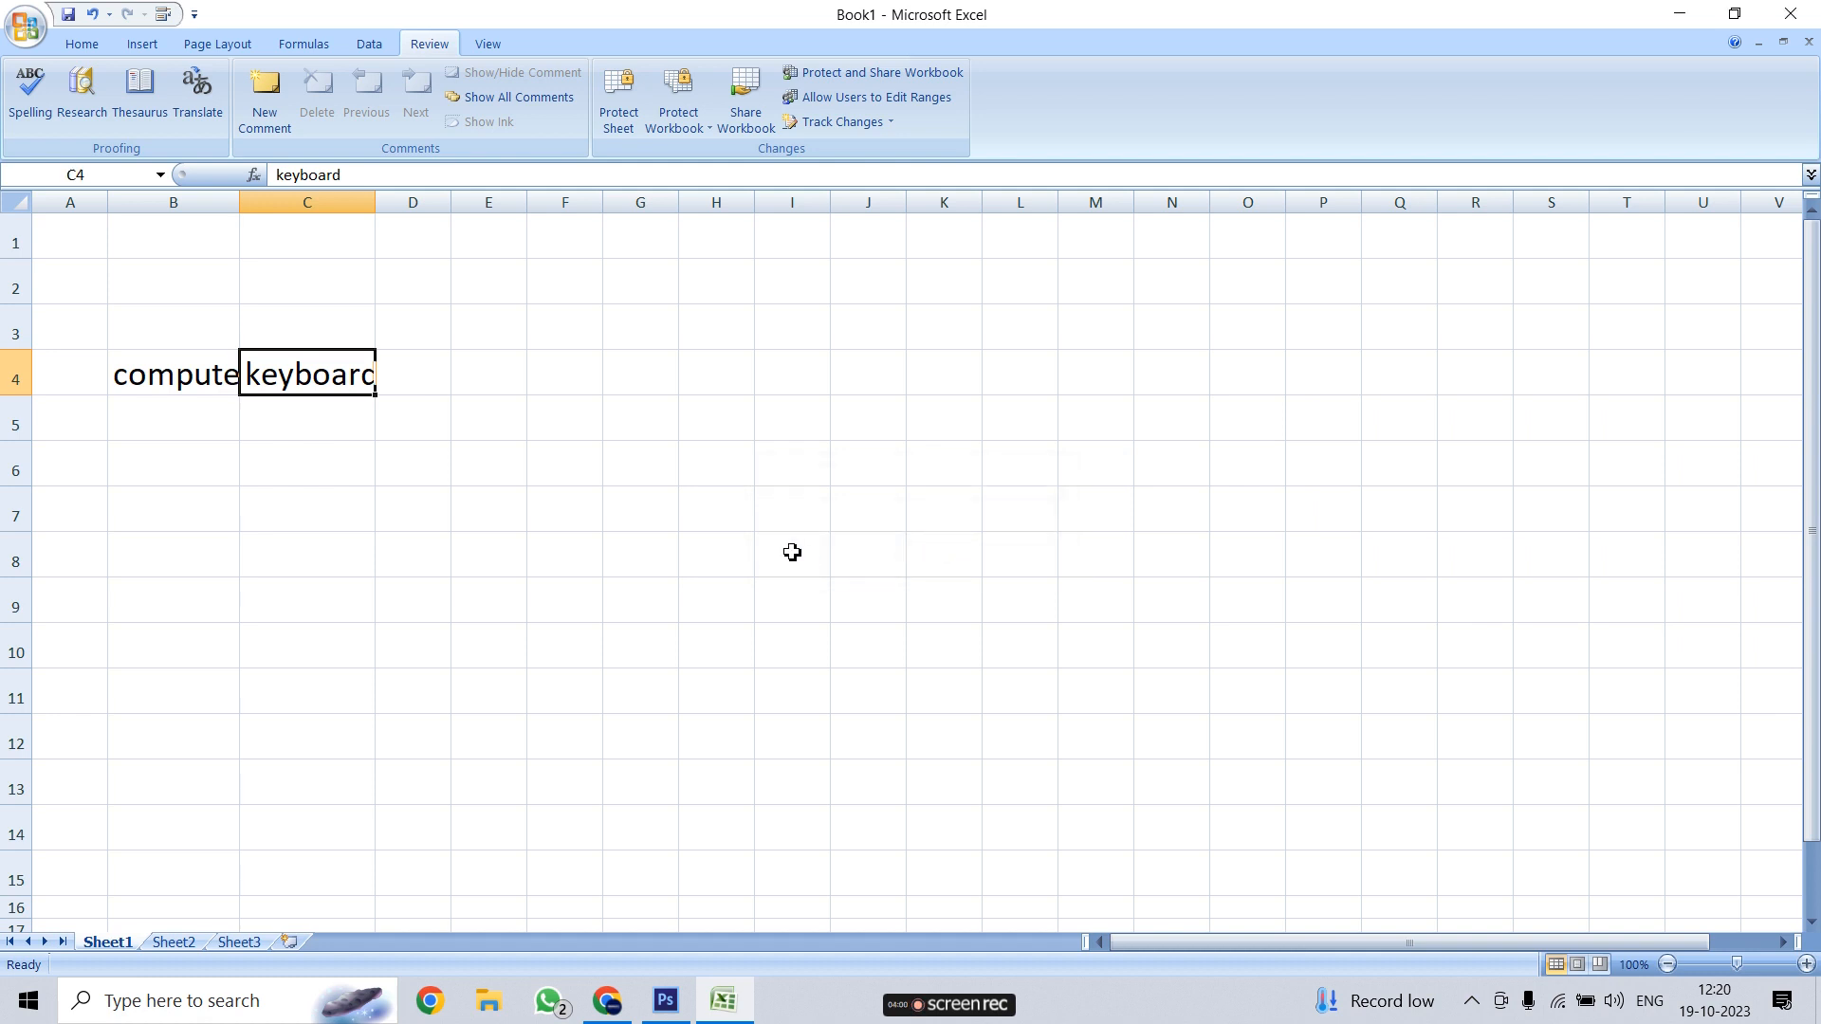
# AutoFit columns C and B to 'keyboard' and 'computer'
pyautogui.click(419, 497)
pyautogui.click(345, 372)
pyautogui.doubleClick(376, 202)
pyautogui.click(179, 384)
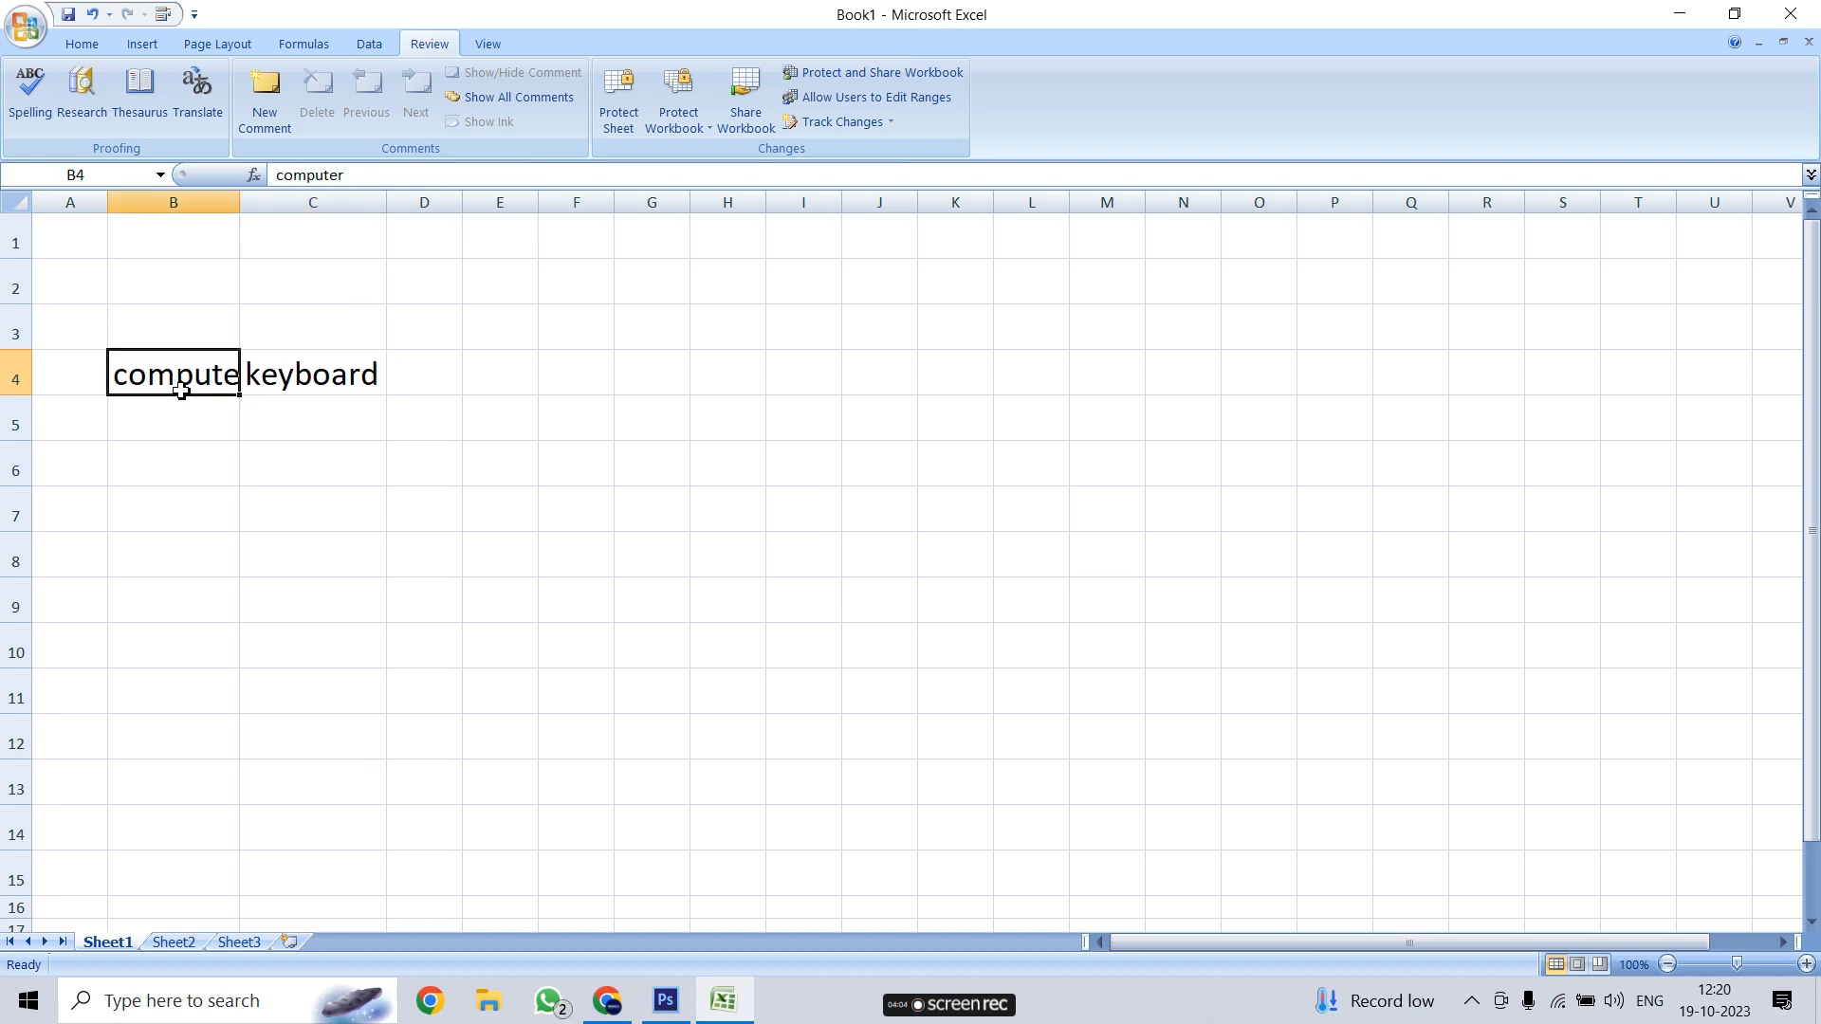
pyautogui.doubleClick(236, 201)
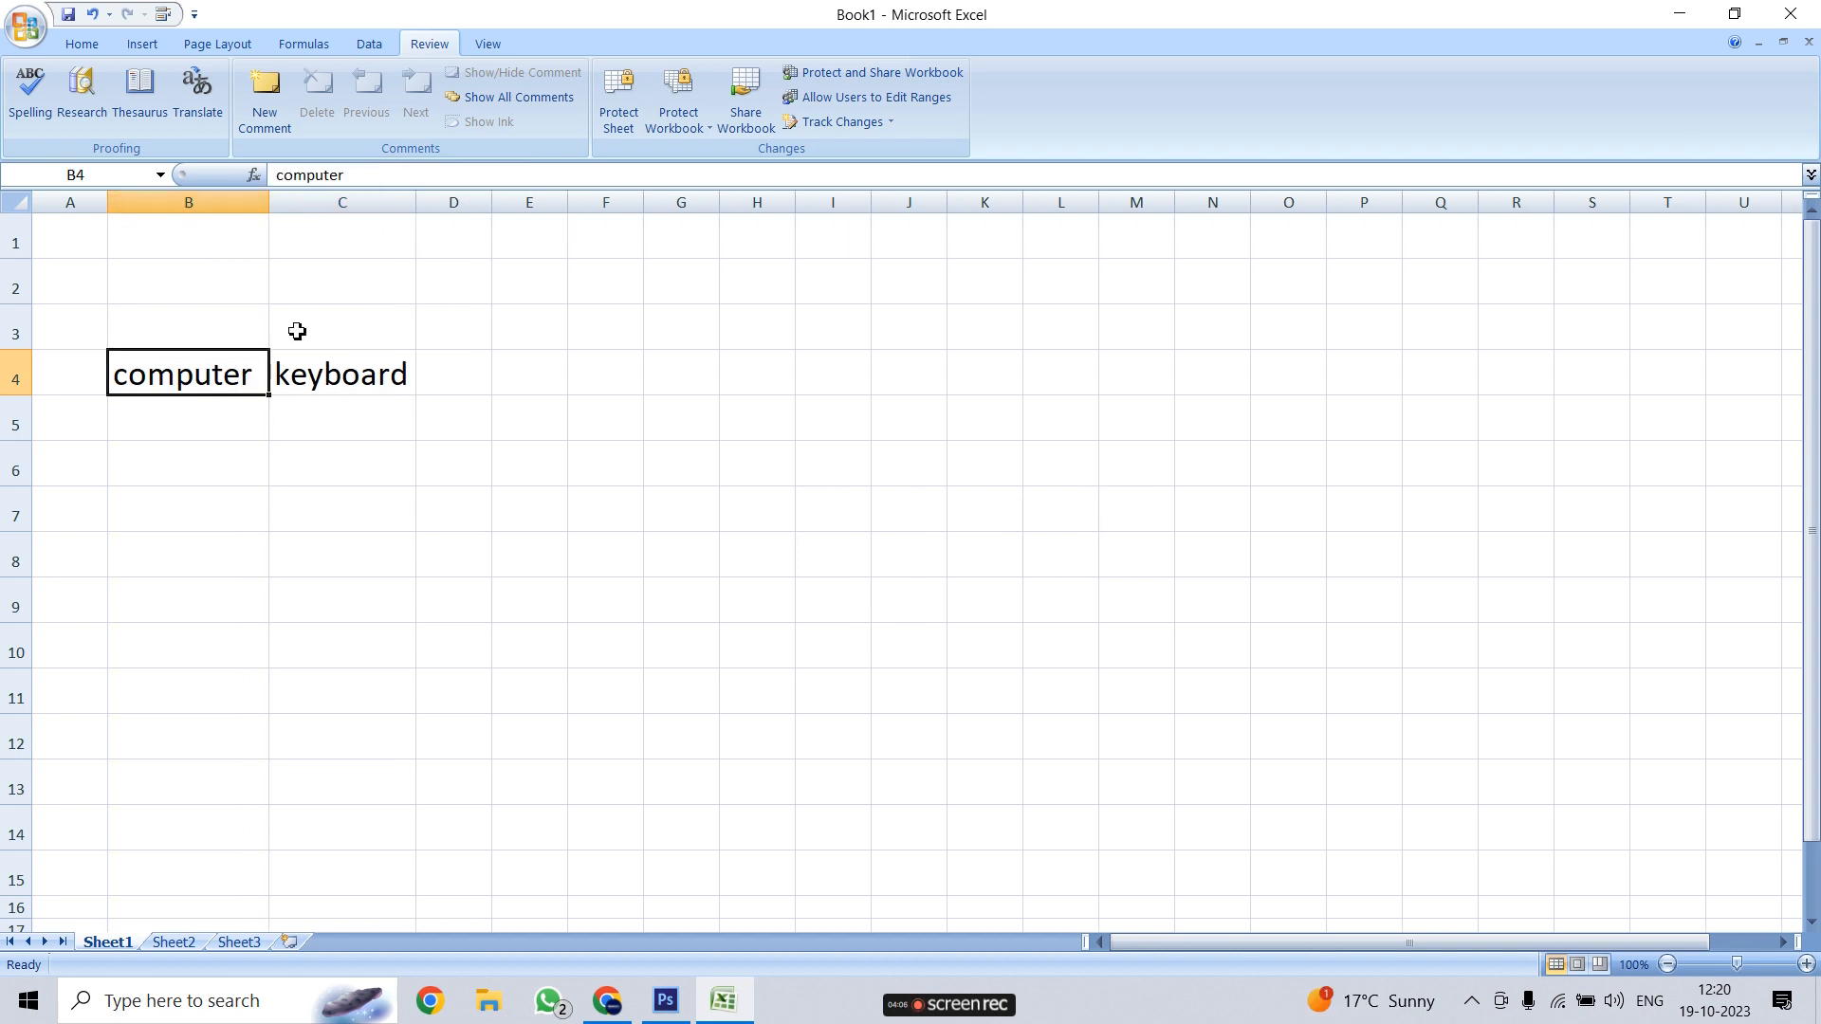
pyautogui.click(433, 561)
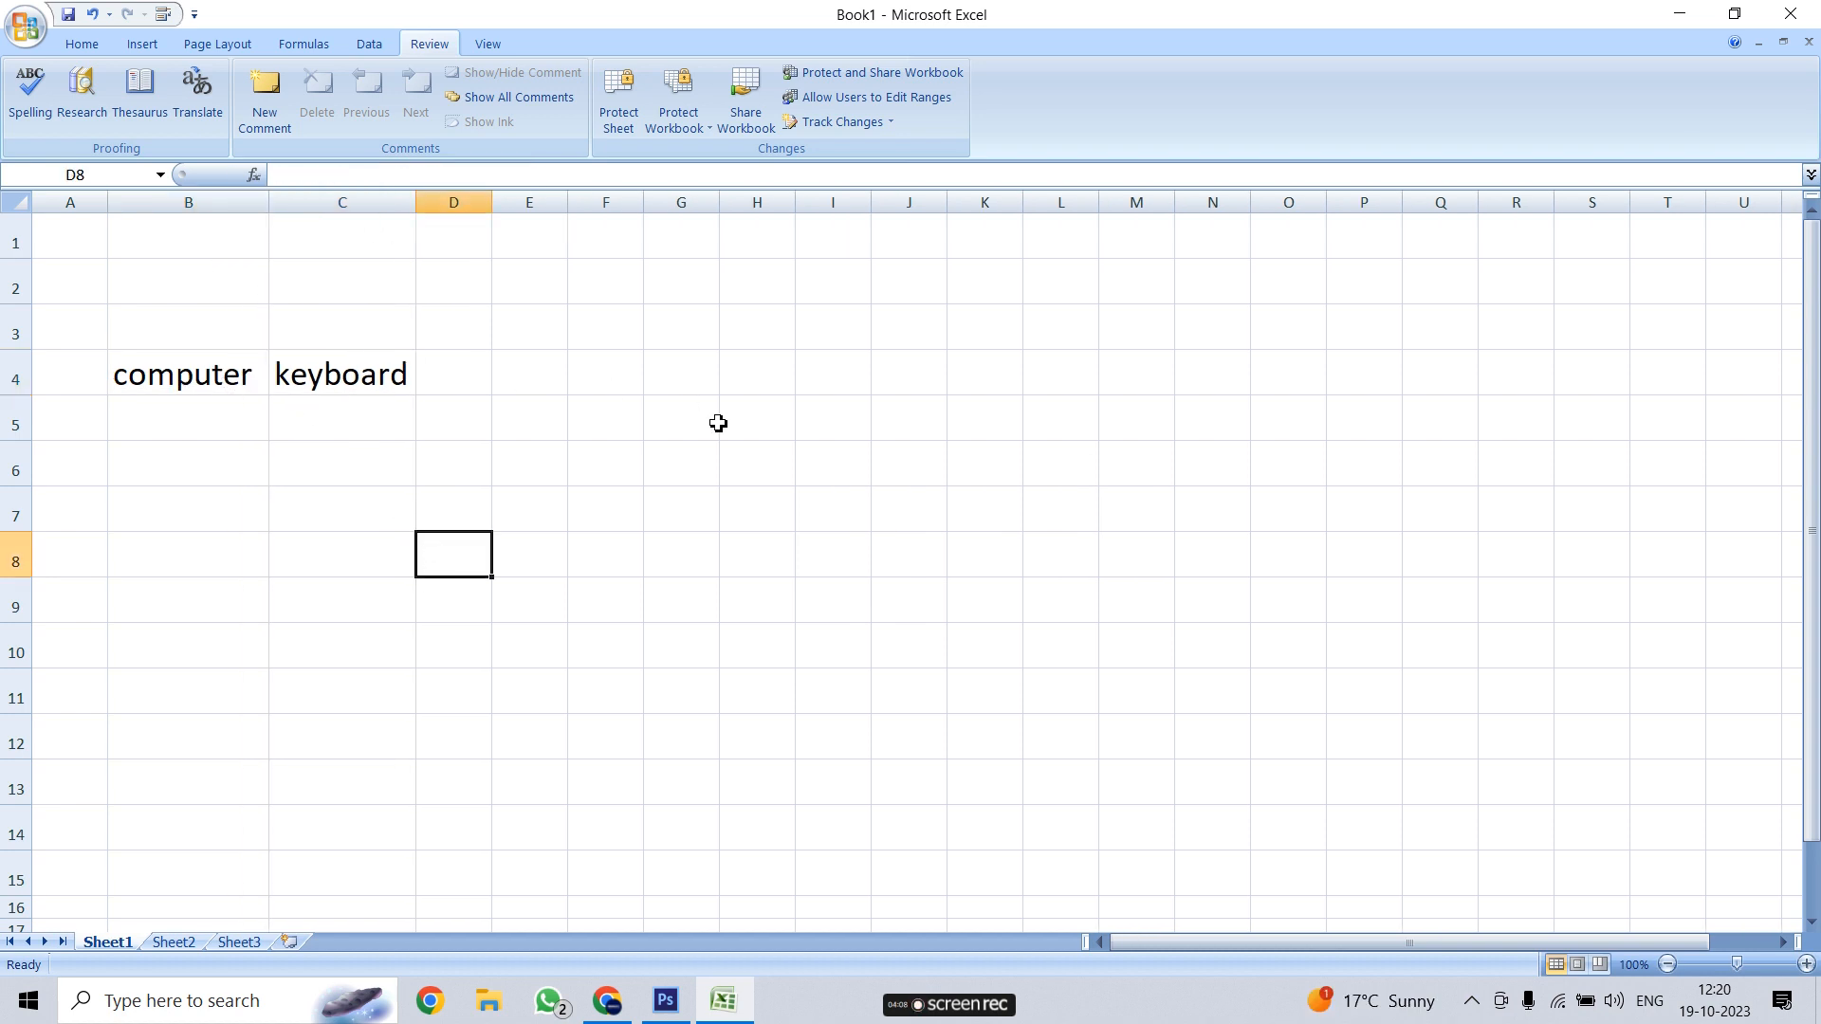
pyautogui.click(139, 115)
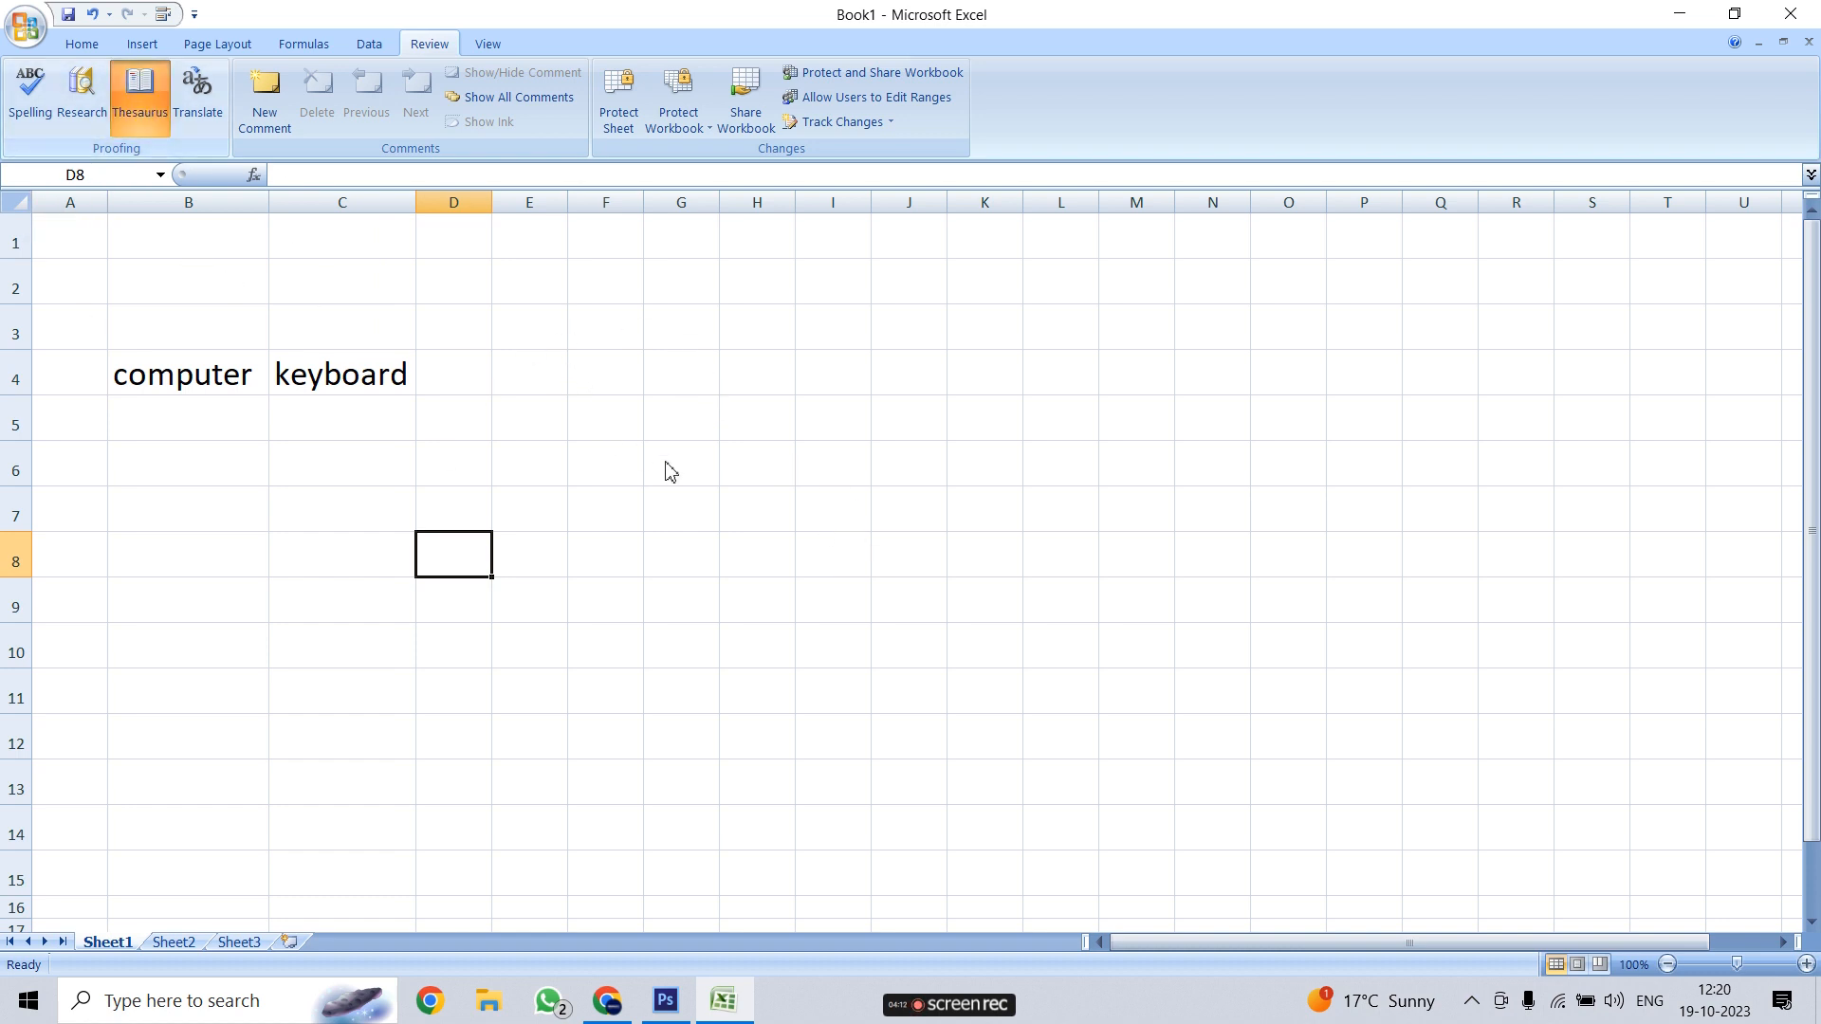
pyautogui.click(350, 372)
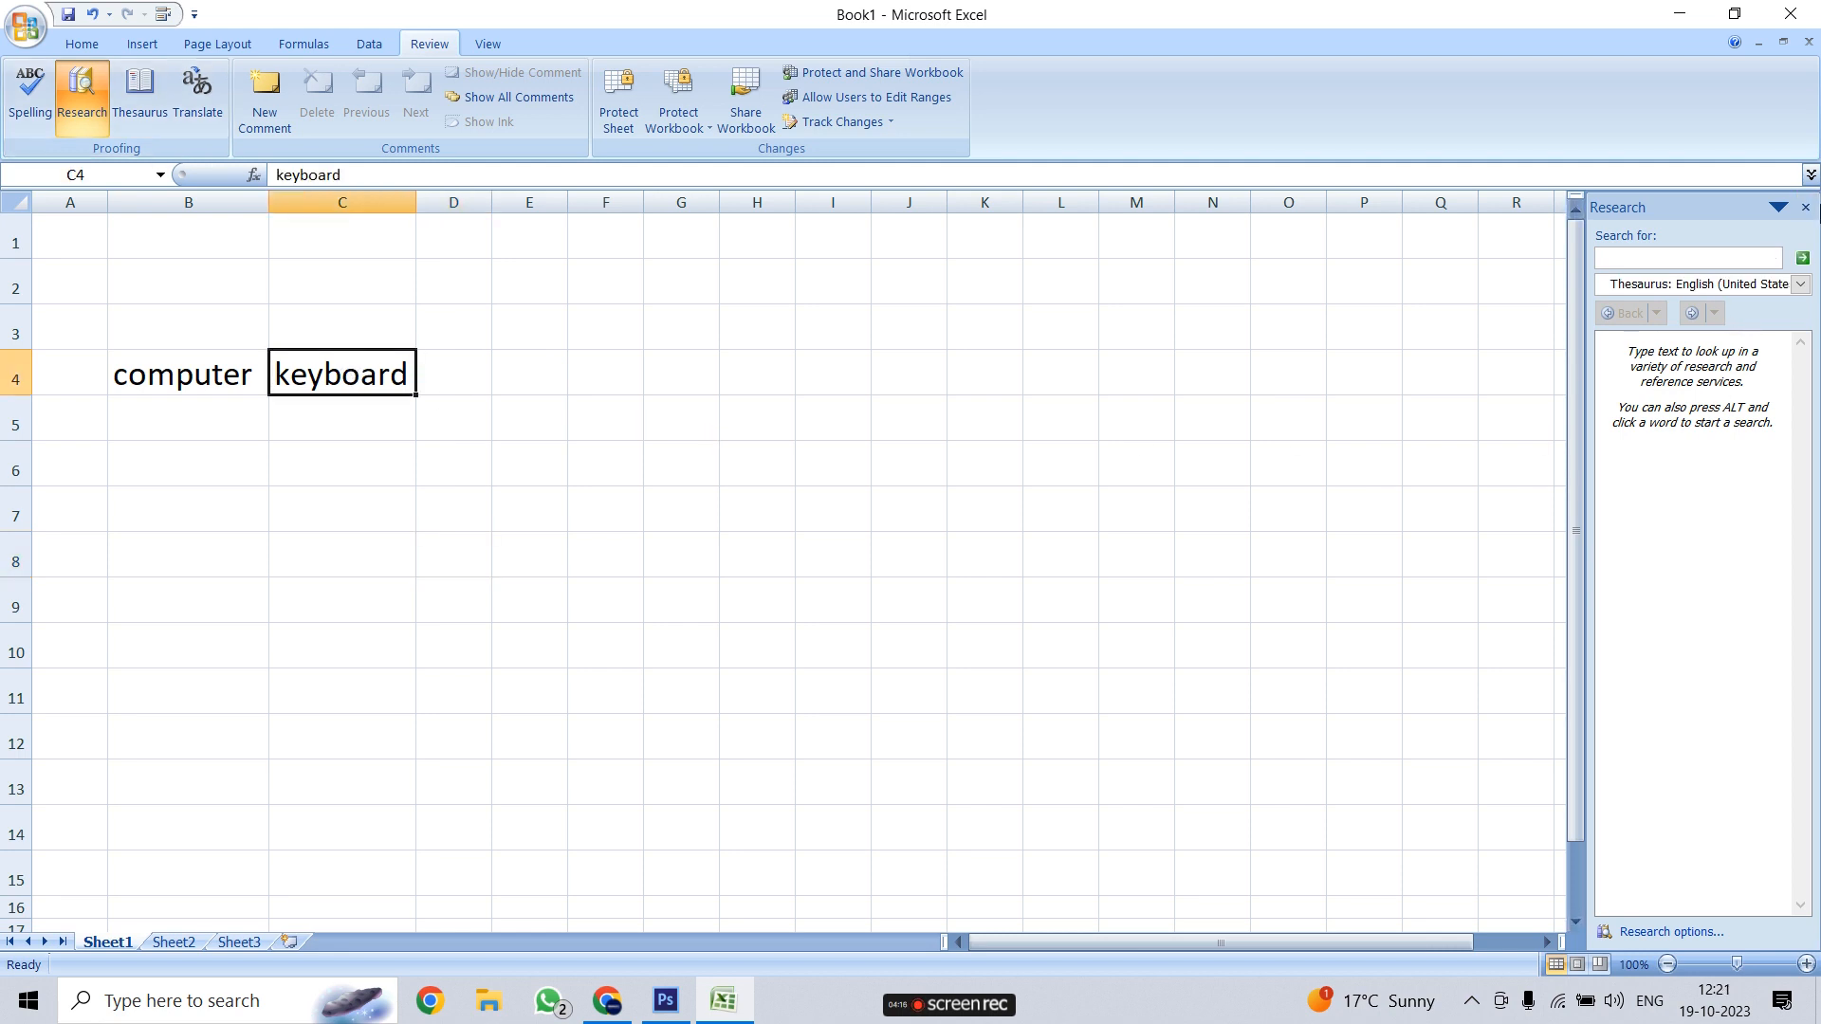
pyautogui.click(1805, 207)
pyautogui.click(330, 421)
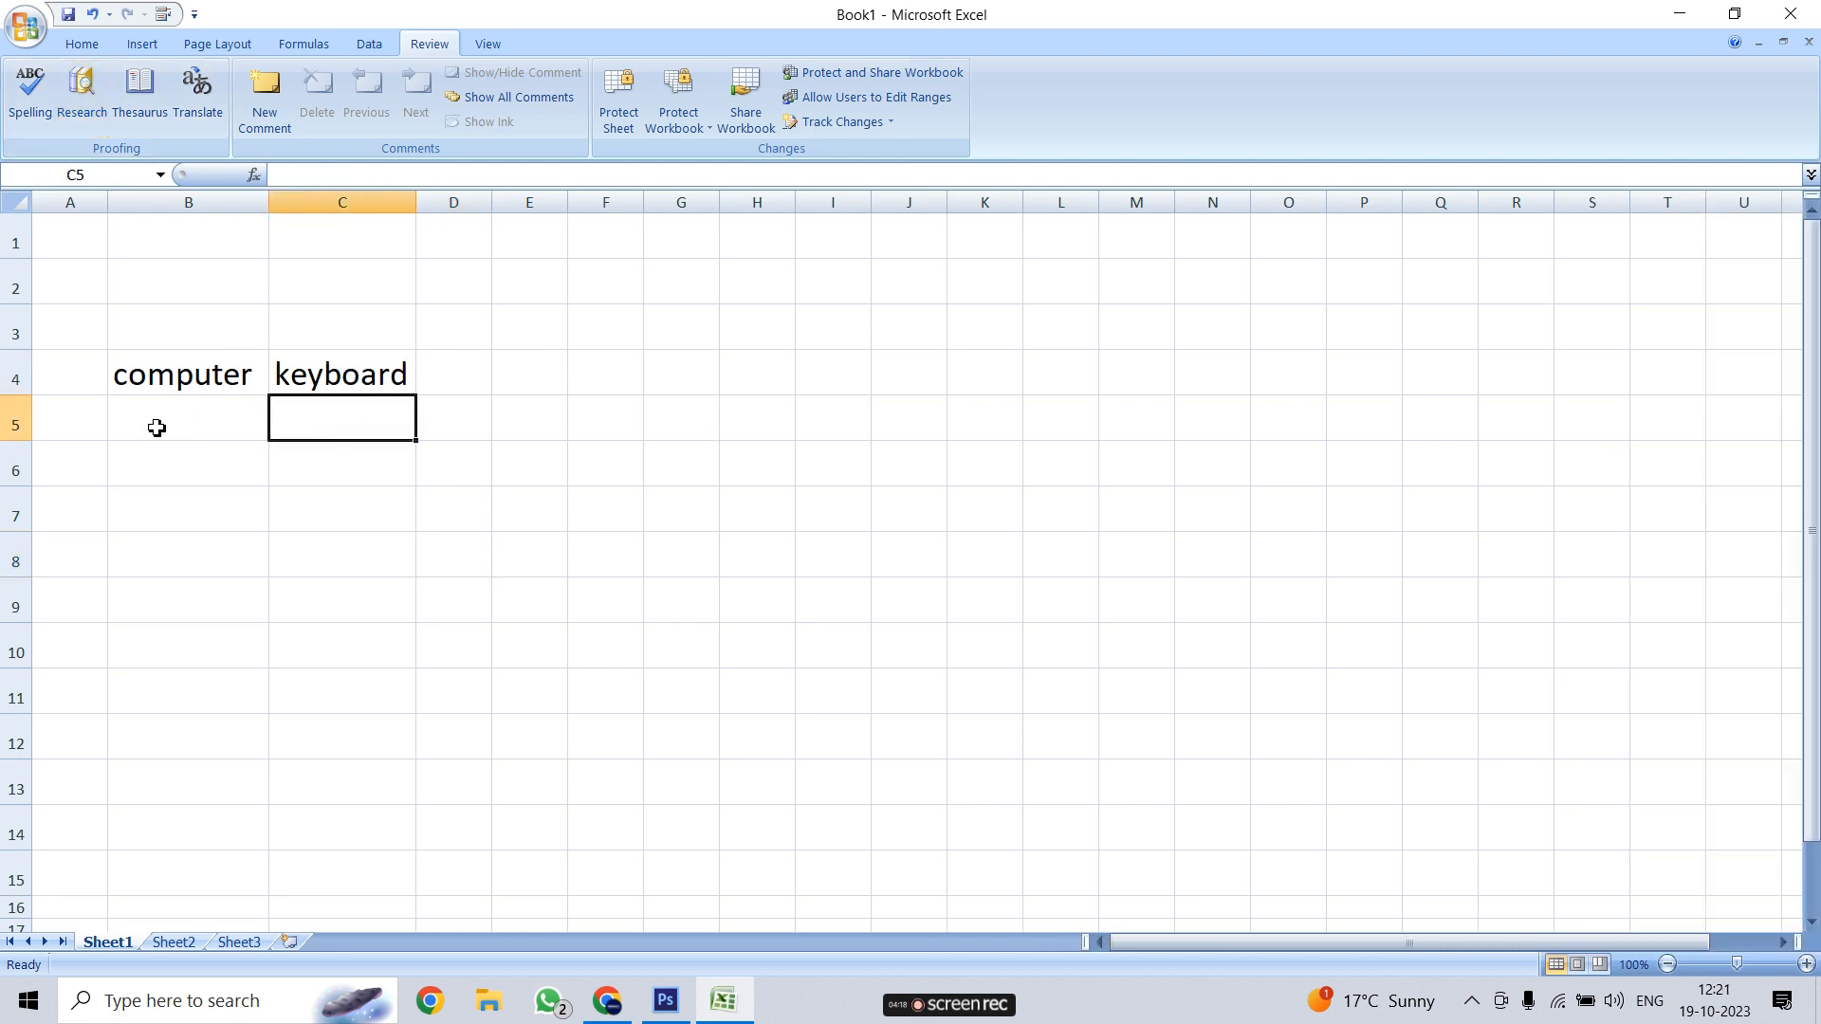
pyautogui.click(346, 378)
pyautogui.click(342, 417)
# Enter 'stick' in C5, look up its synonyms and 'branch' in the Thesaurus, then close it
pyautogui.write('stick')
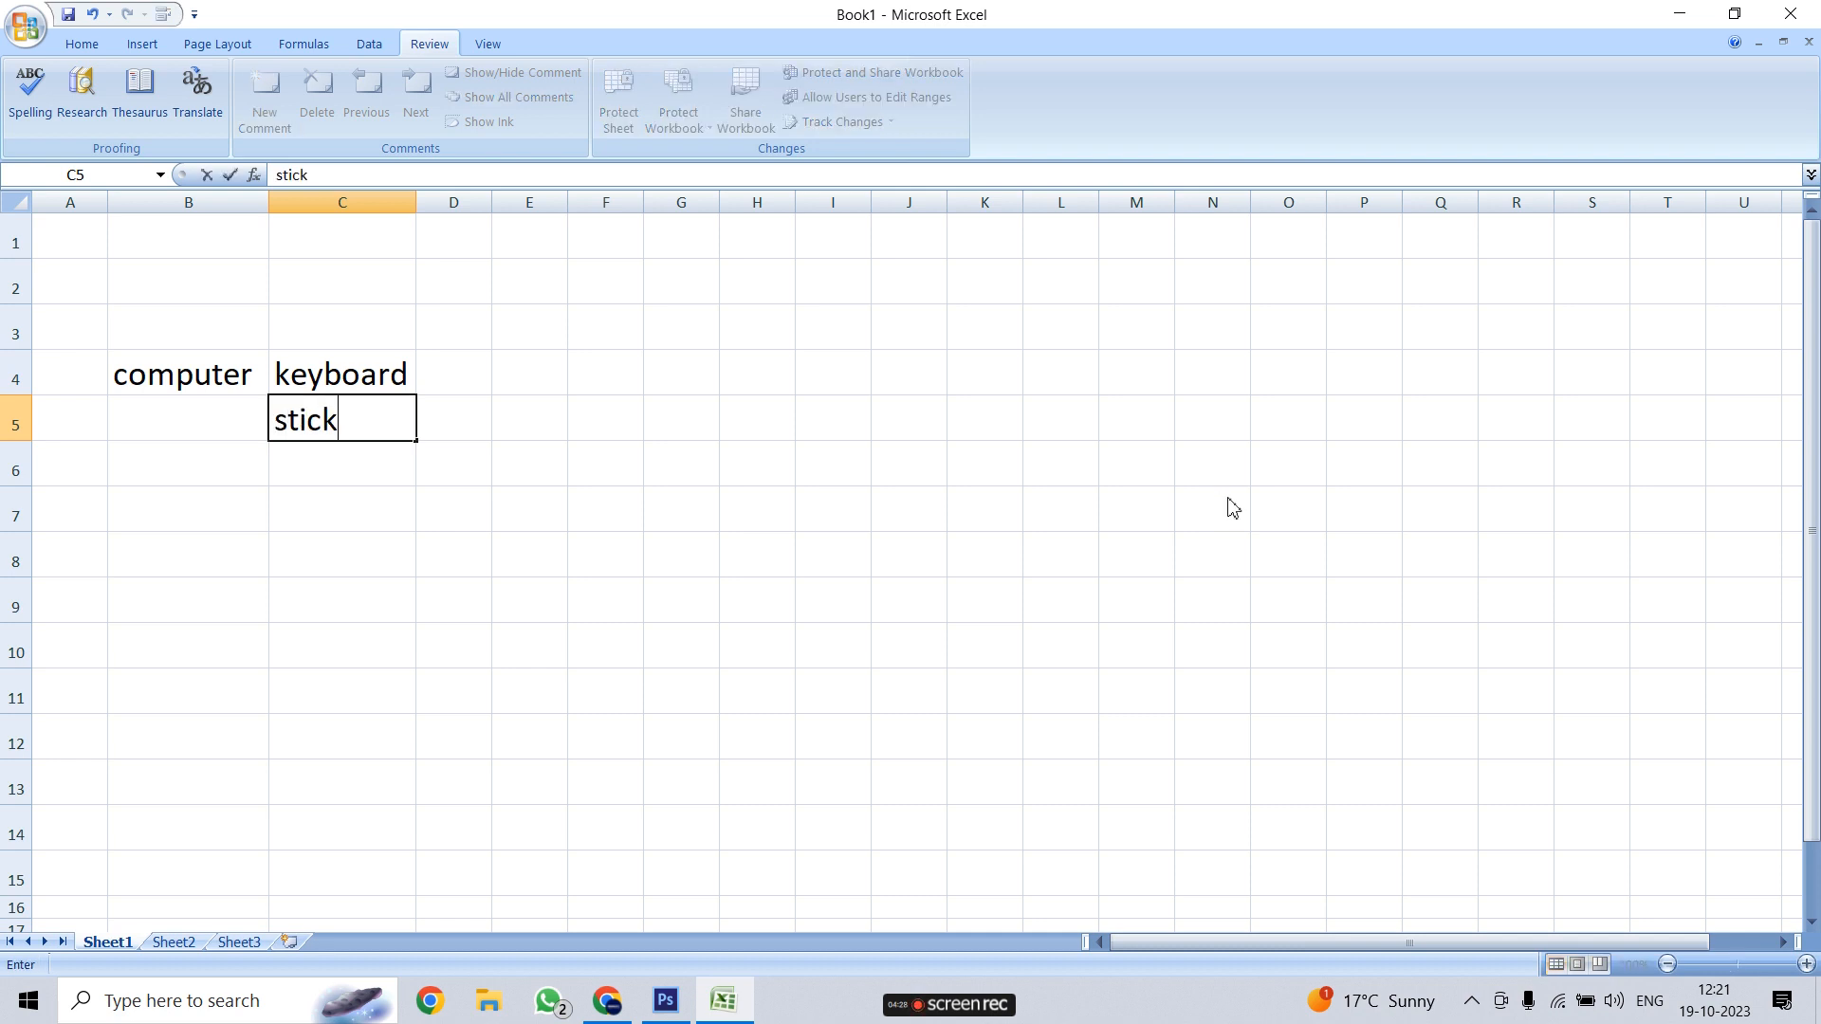
pyautogui.click(176, 437)
pyautogui.click(302, 428)
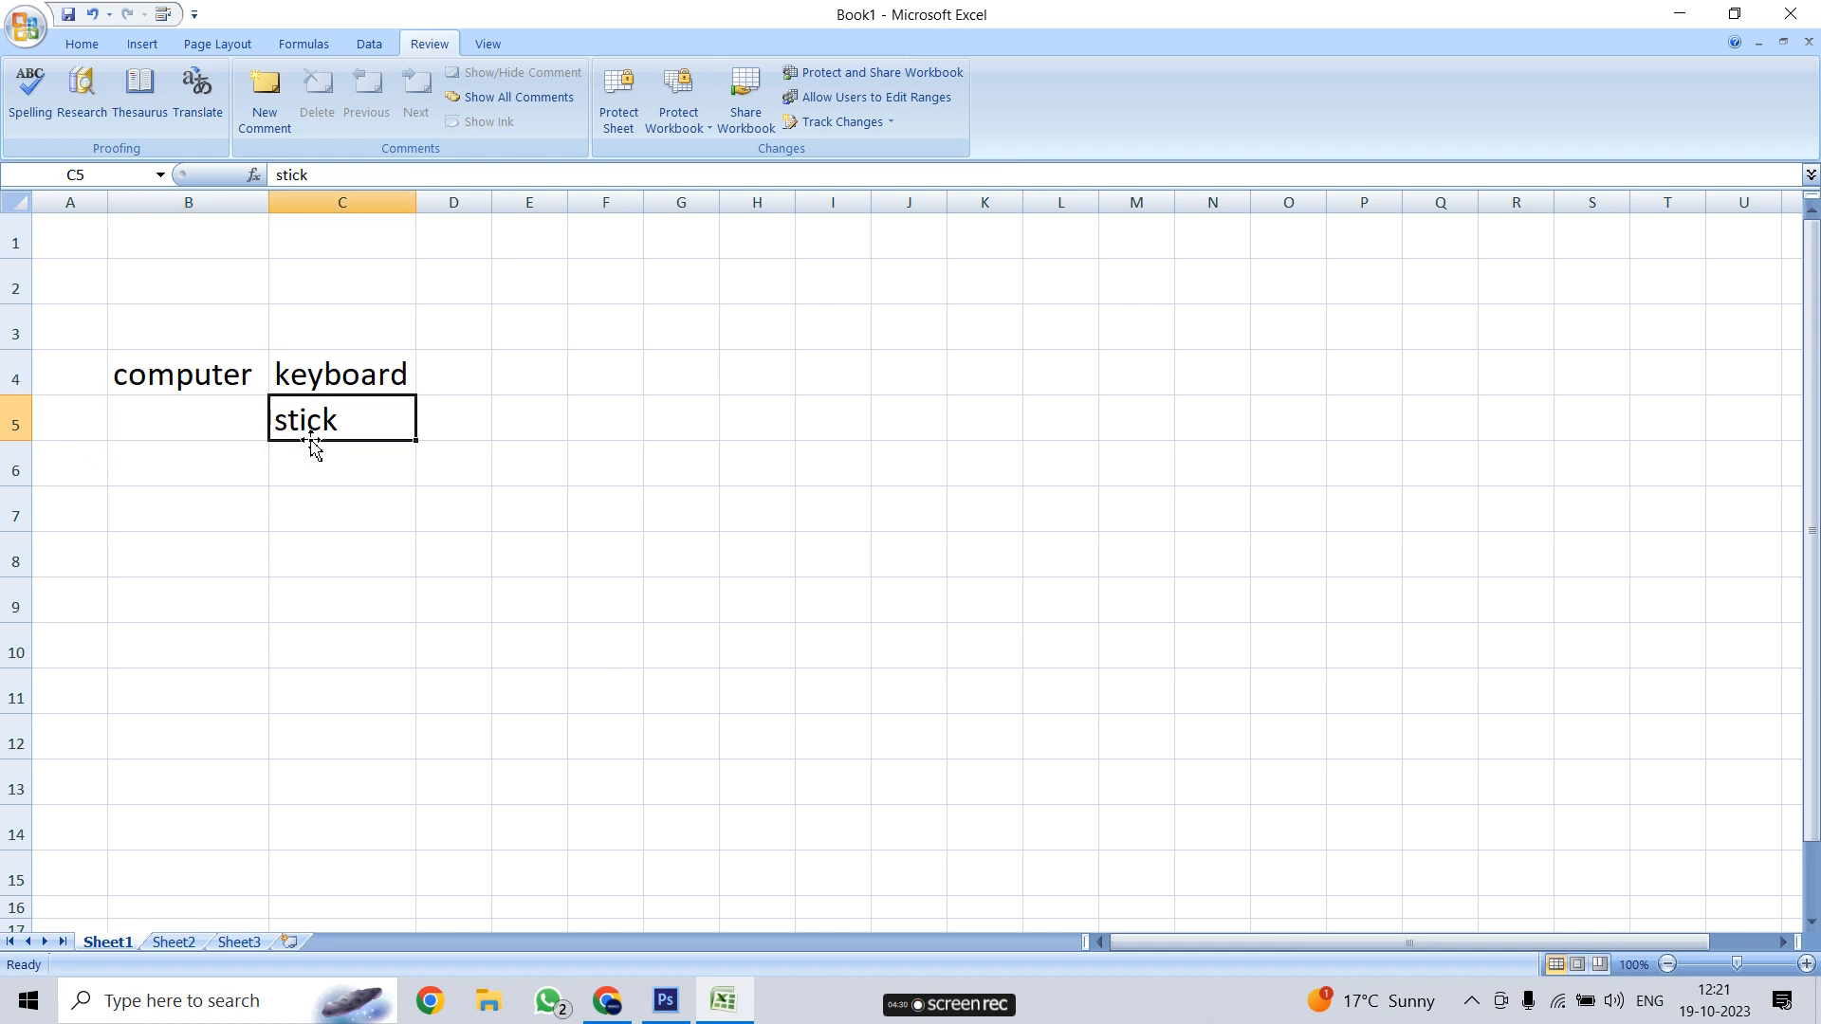
pyautogui.click(148, 105)
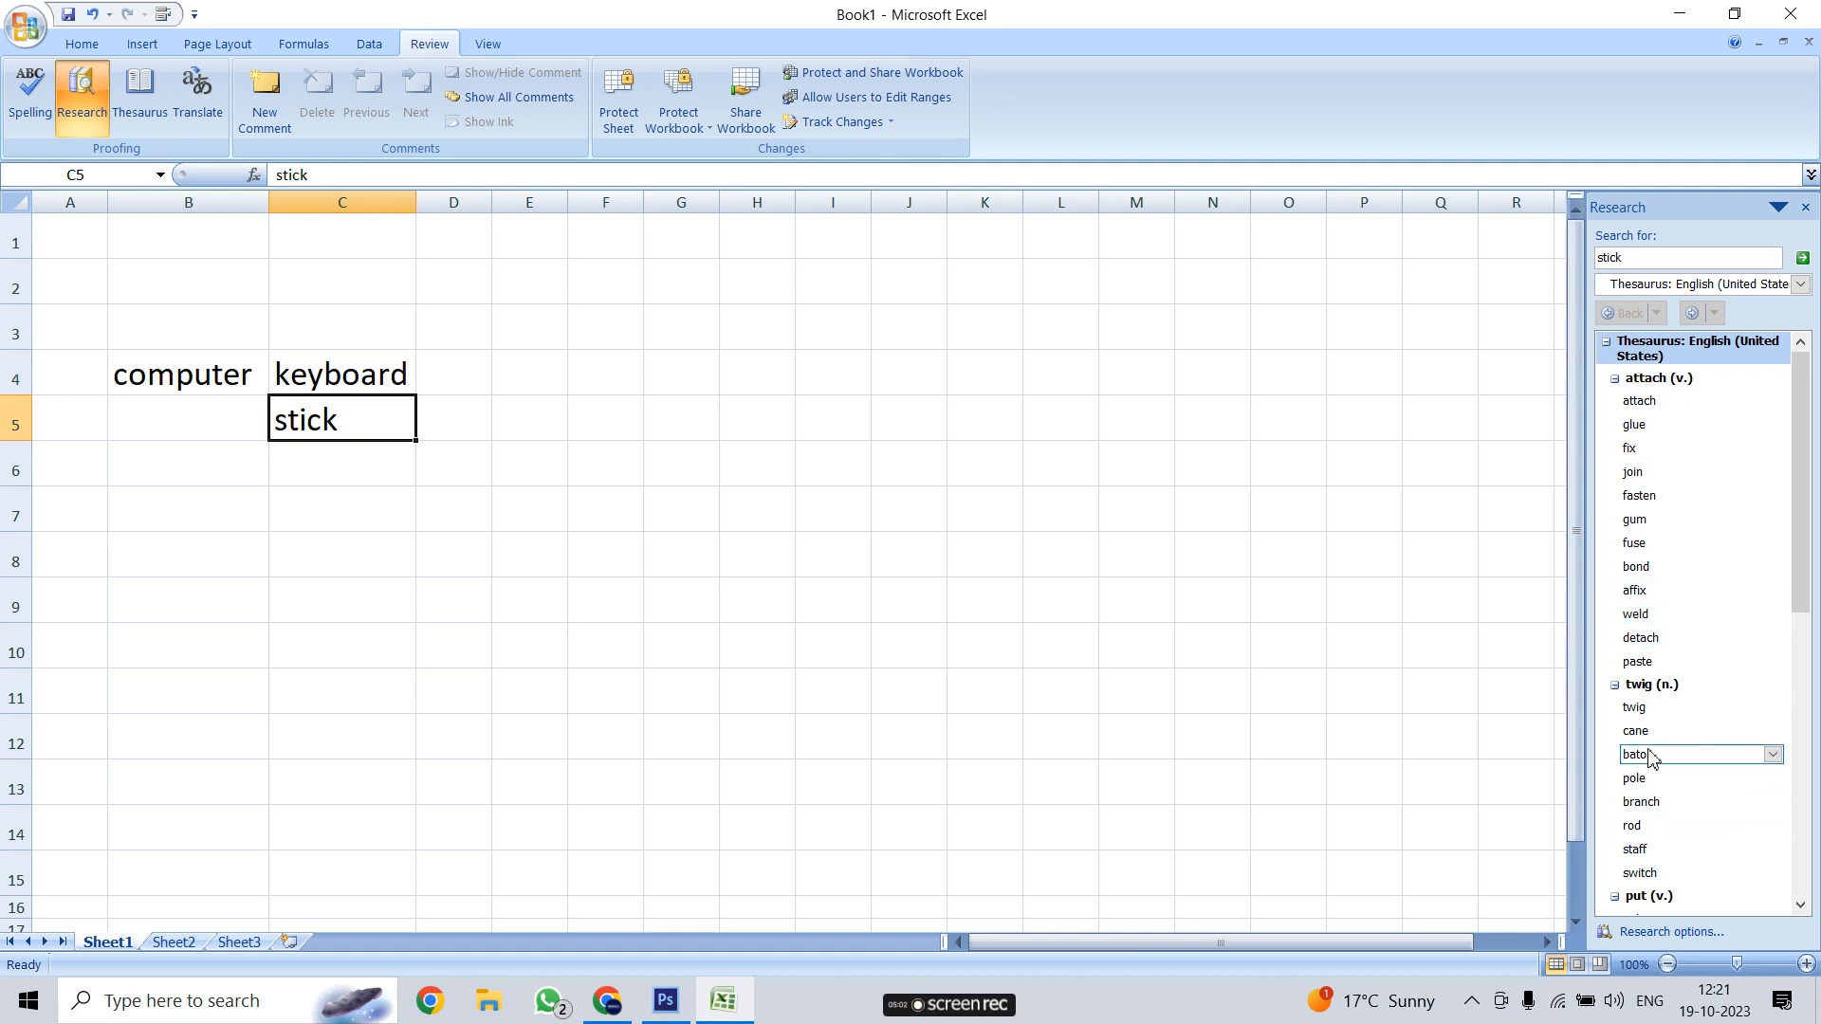
pyautogui.click(1642, 803)
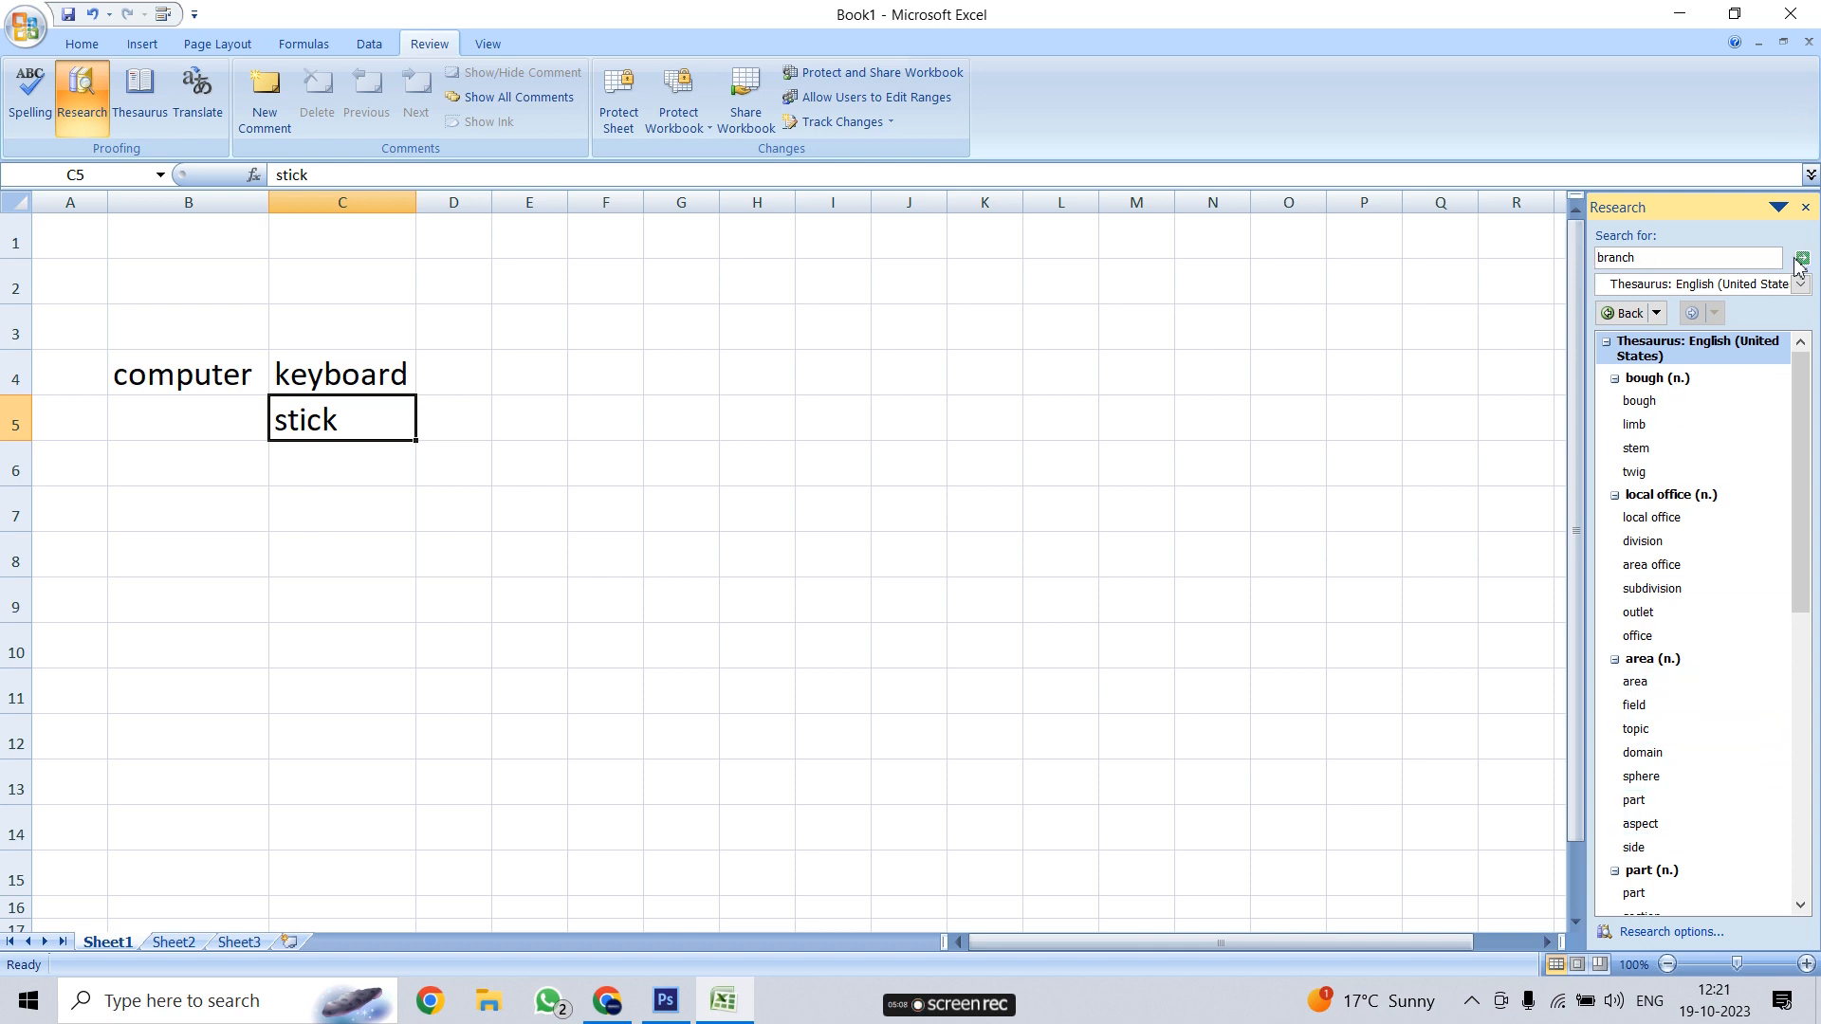
pyautogui.click(1804, 208)
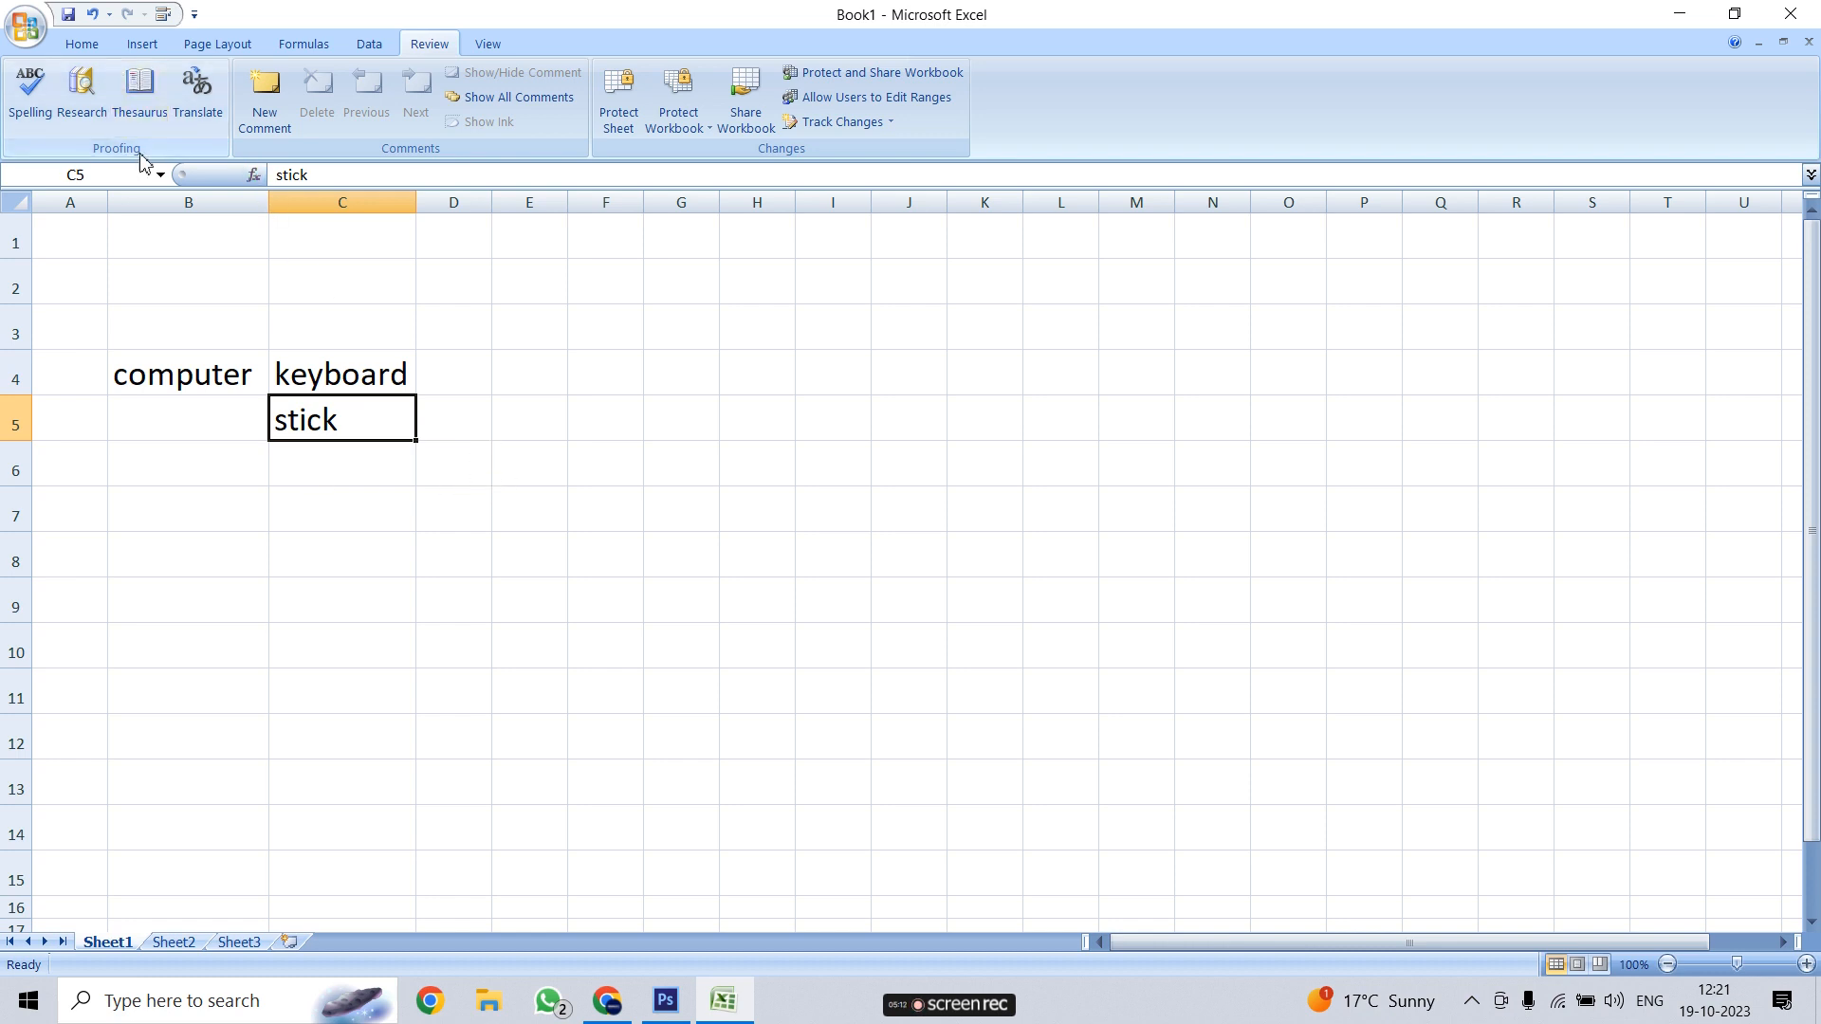
pyautogui.click(197, 99)
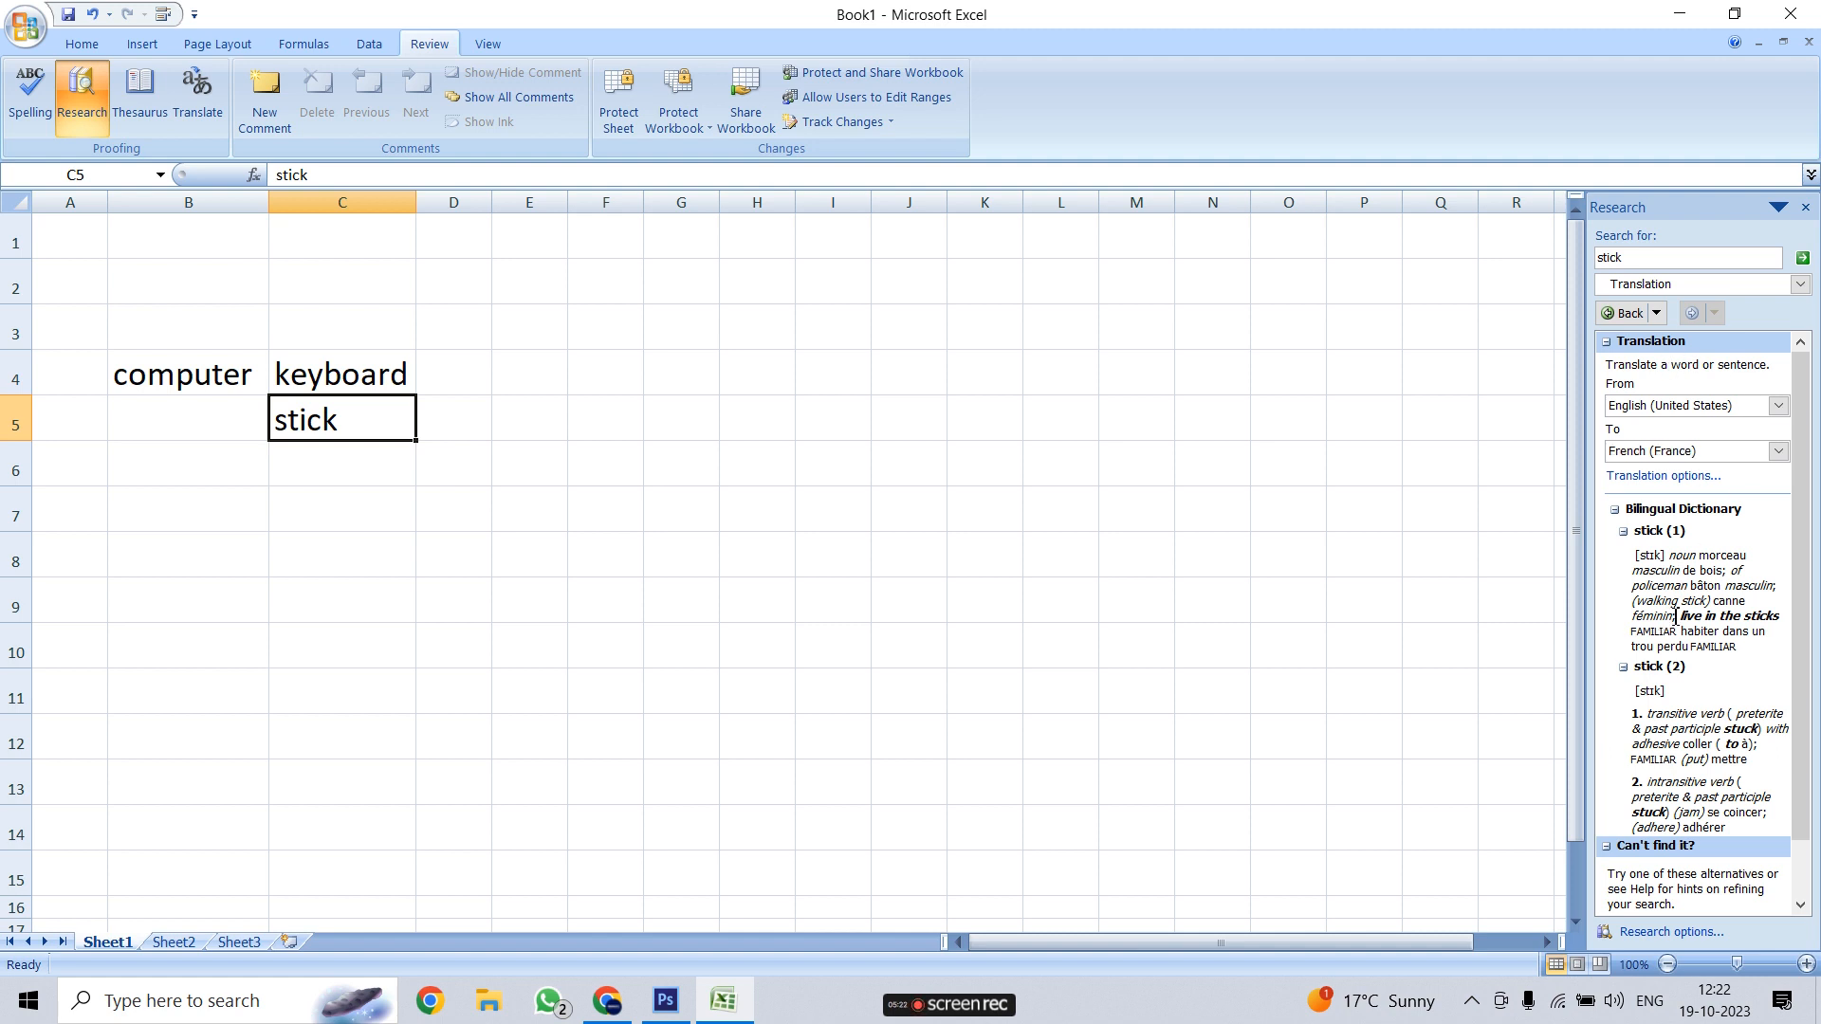
pyautogui.click(1805, 207)
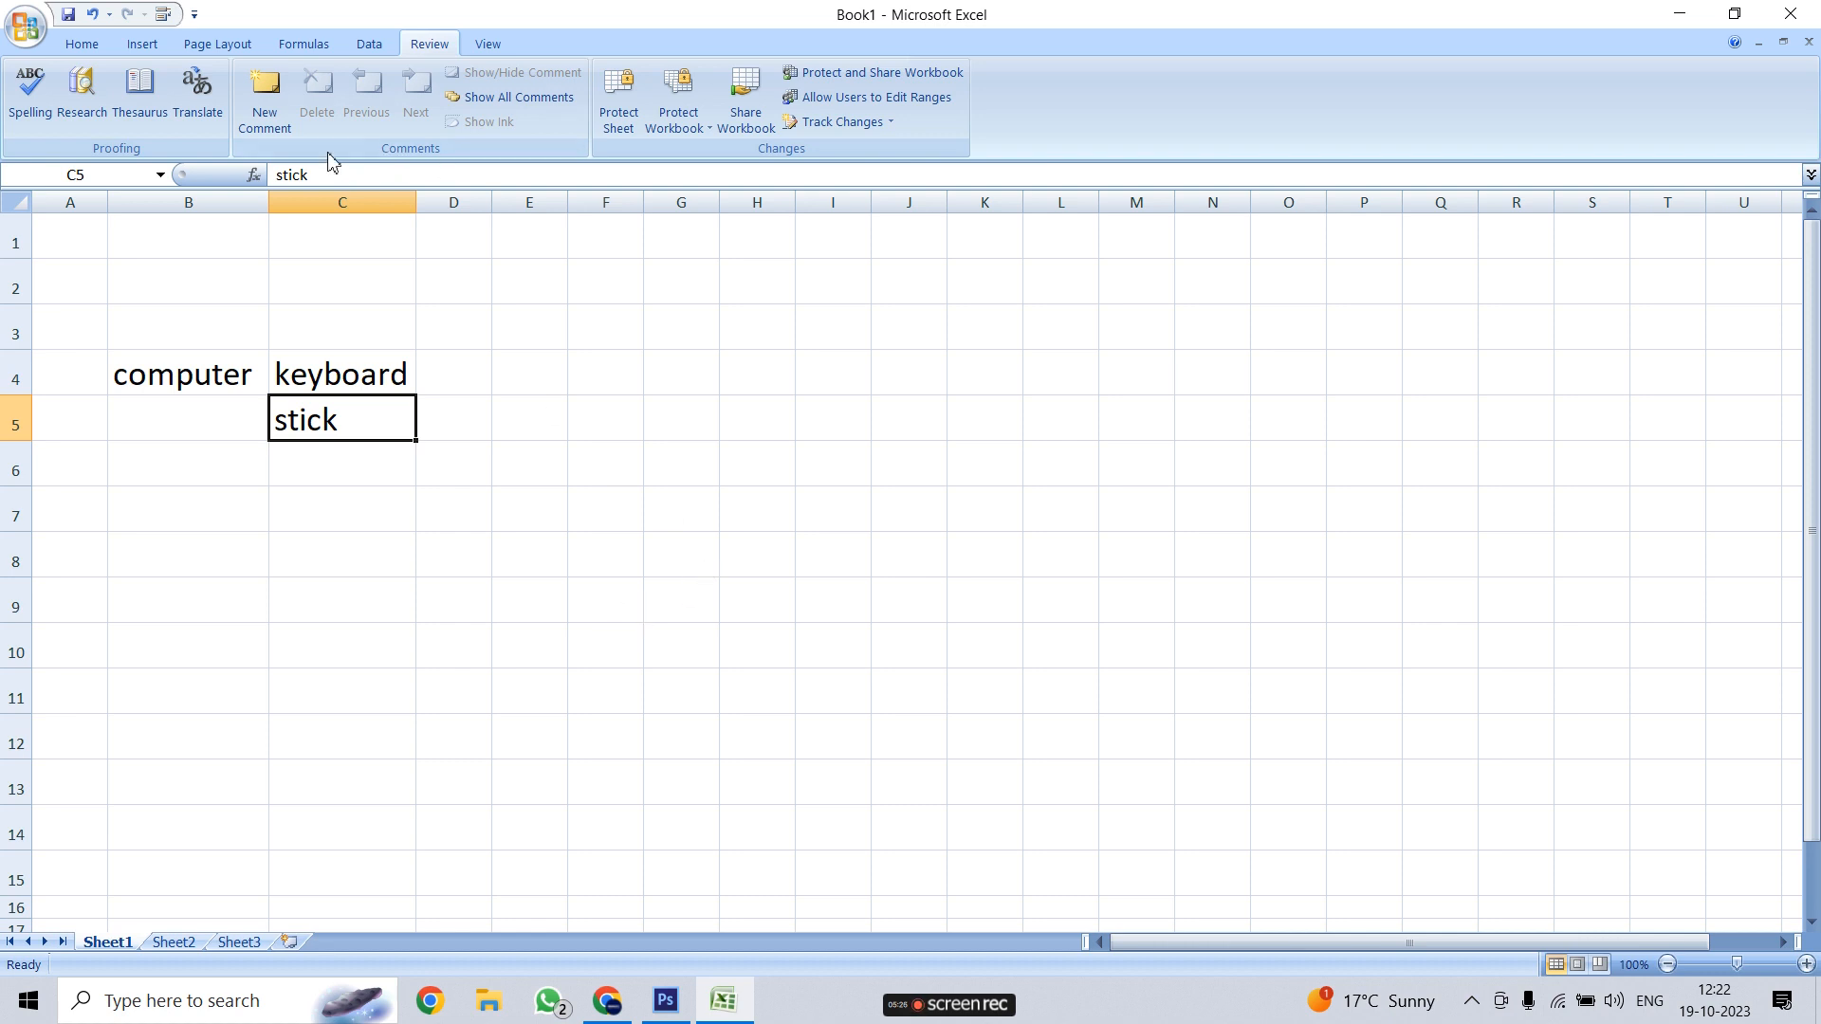
pyautogui.click(725, 699)
pyautogui.click(375, 430)
pyautogui.click(350, 571)
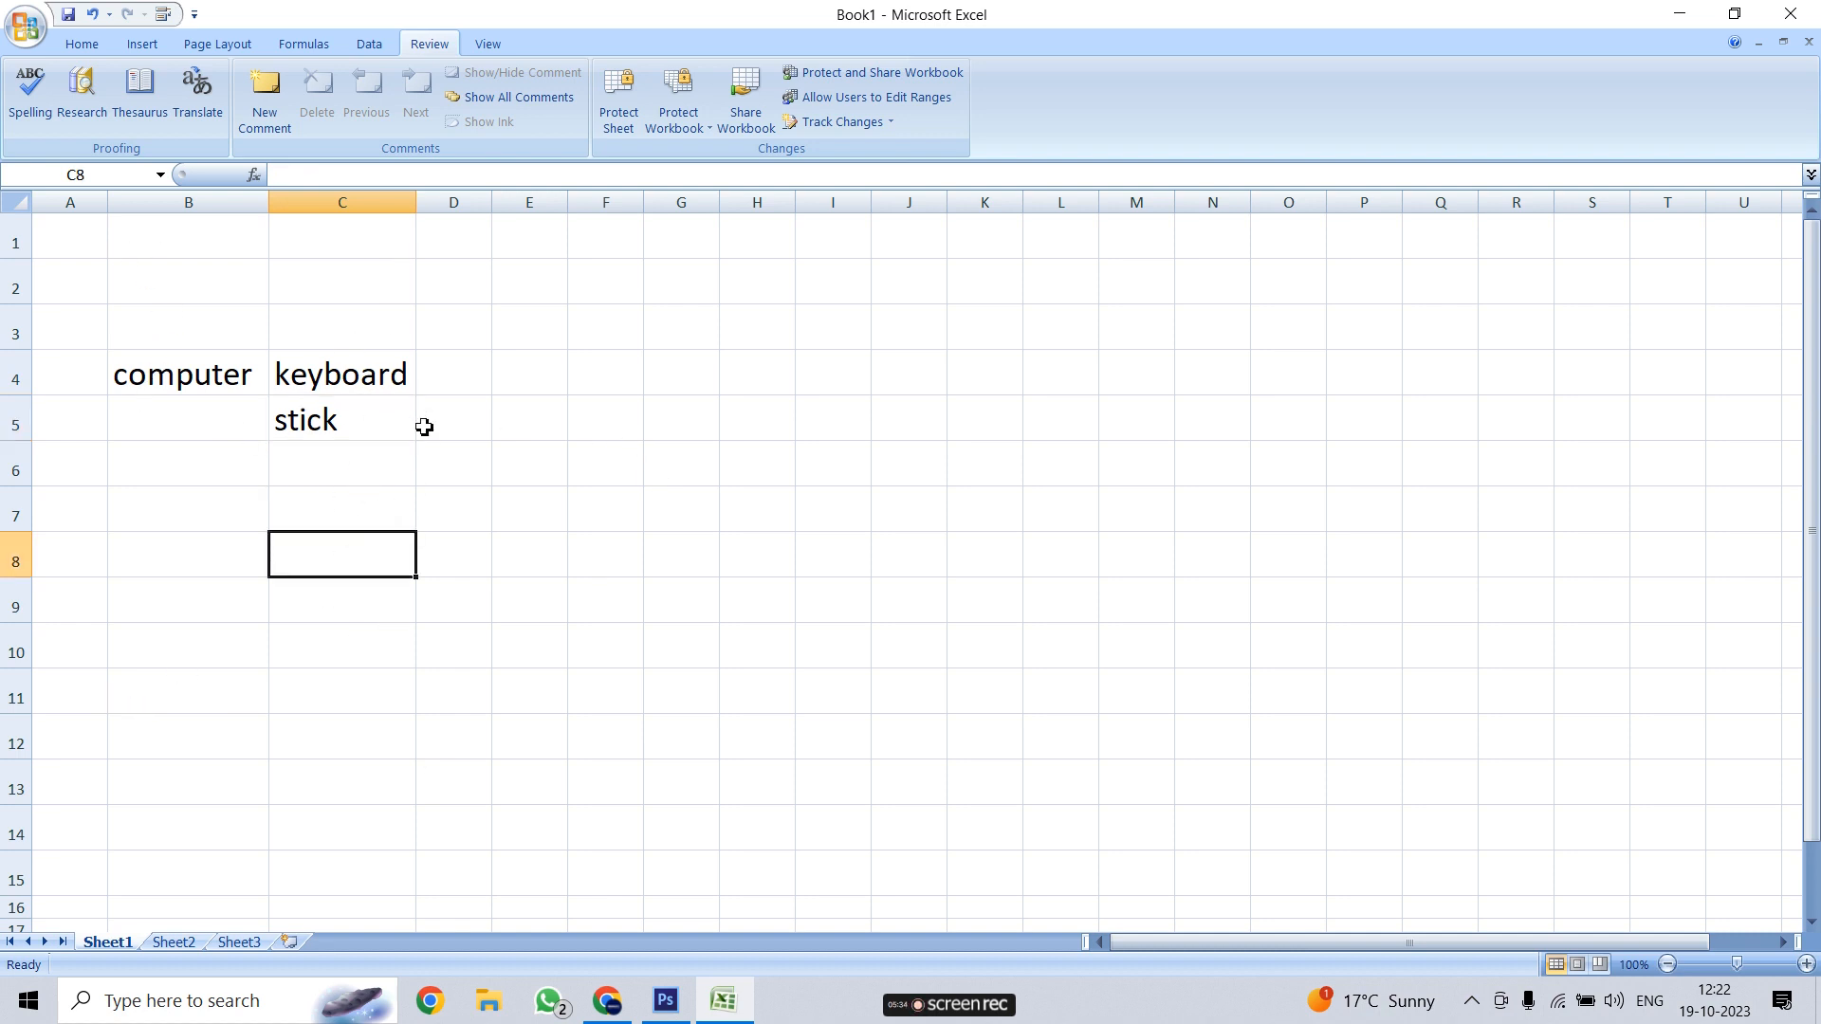
pyautogui.click(346, 426)
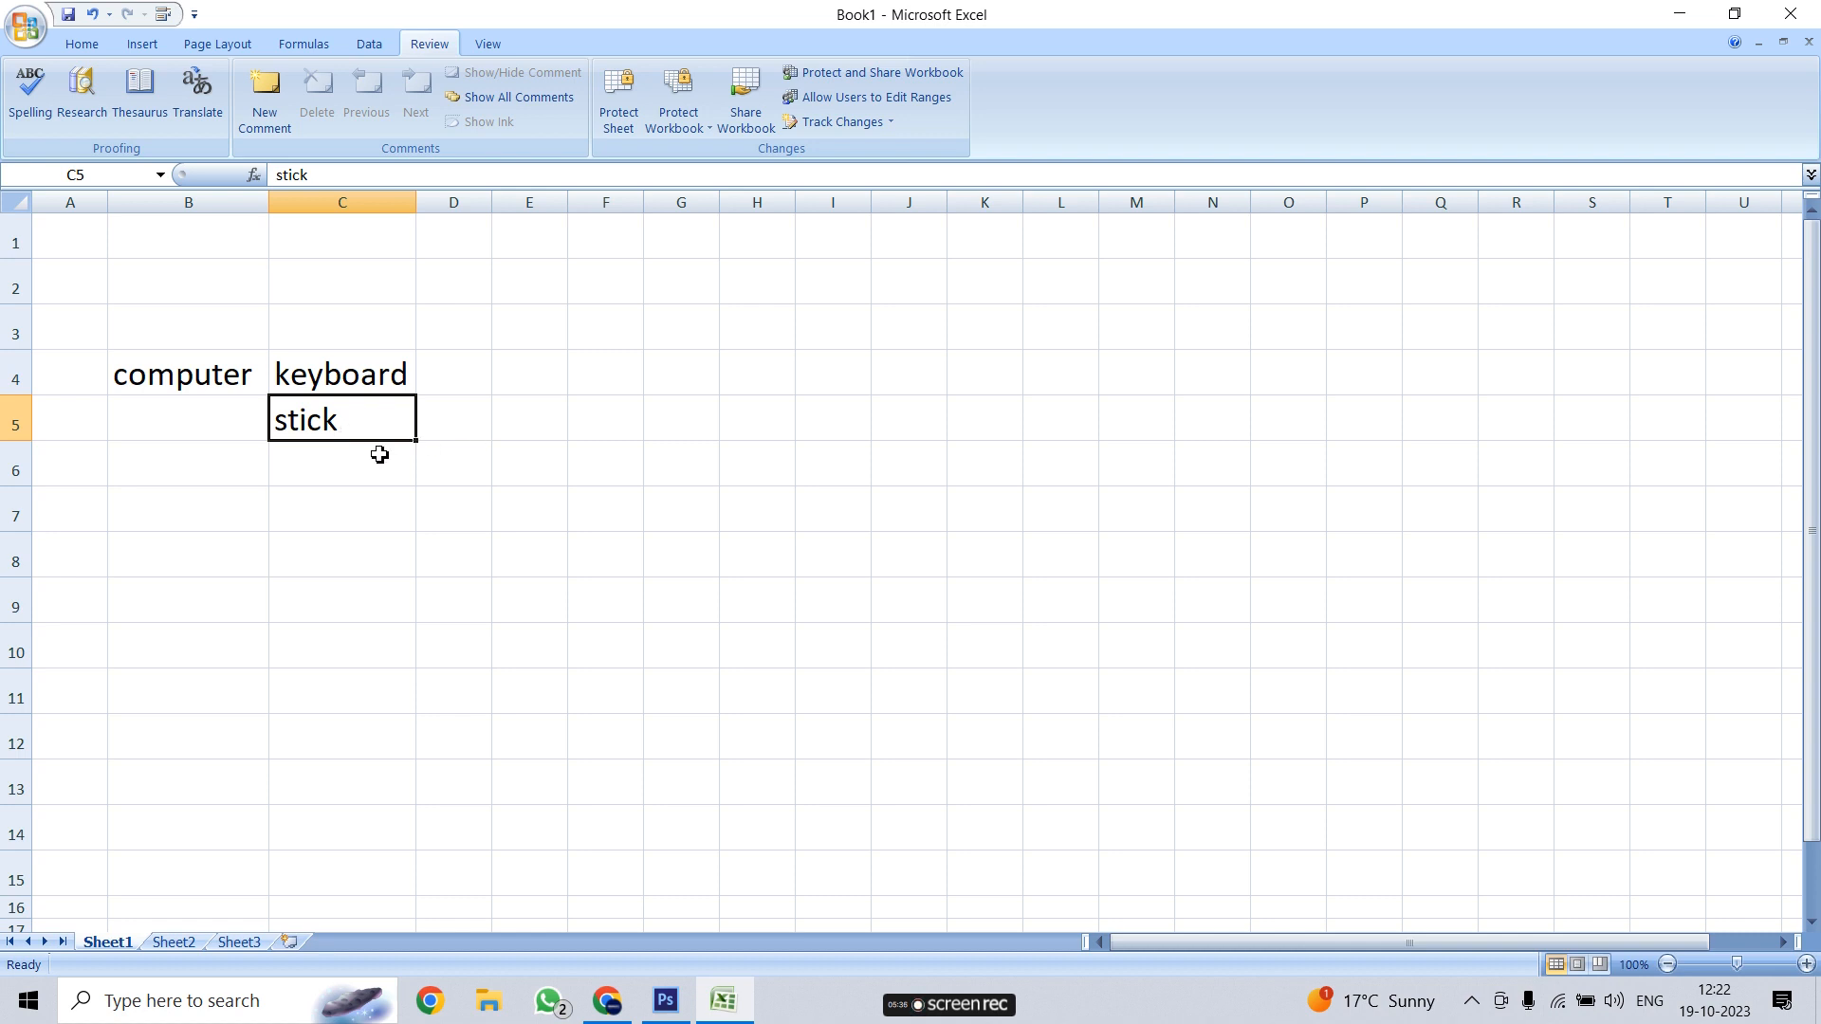
pyautogui.click(354, 546)
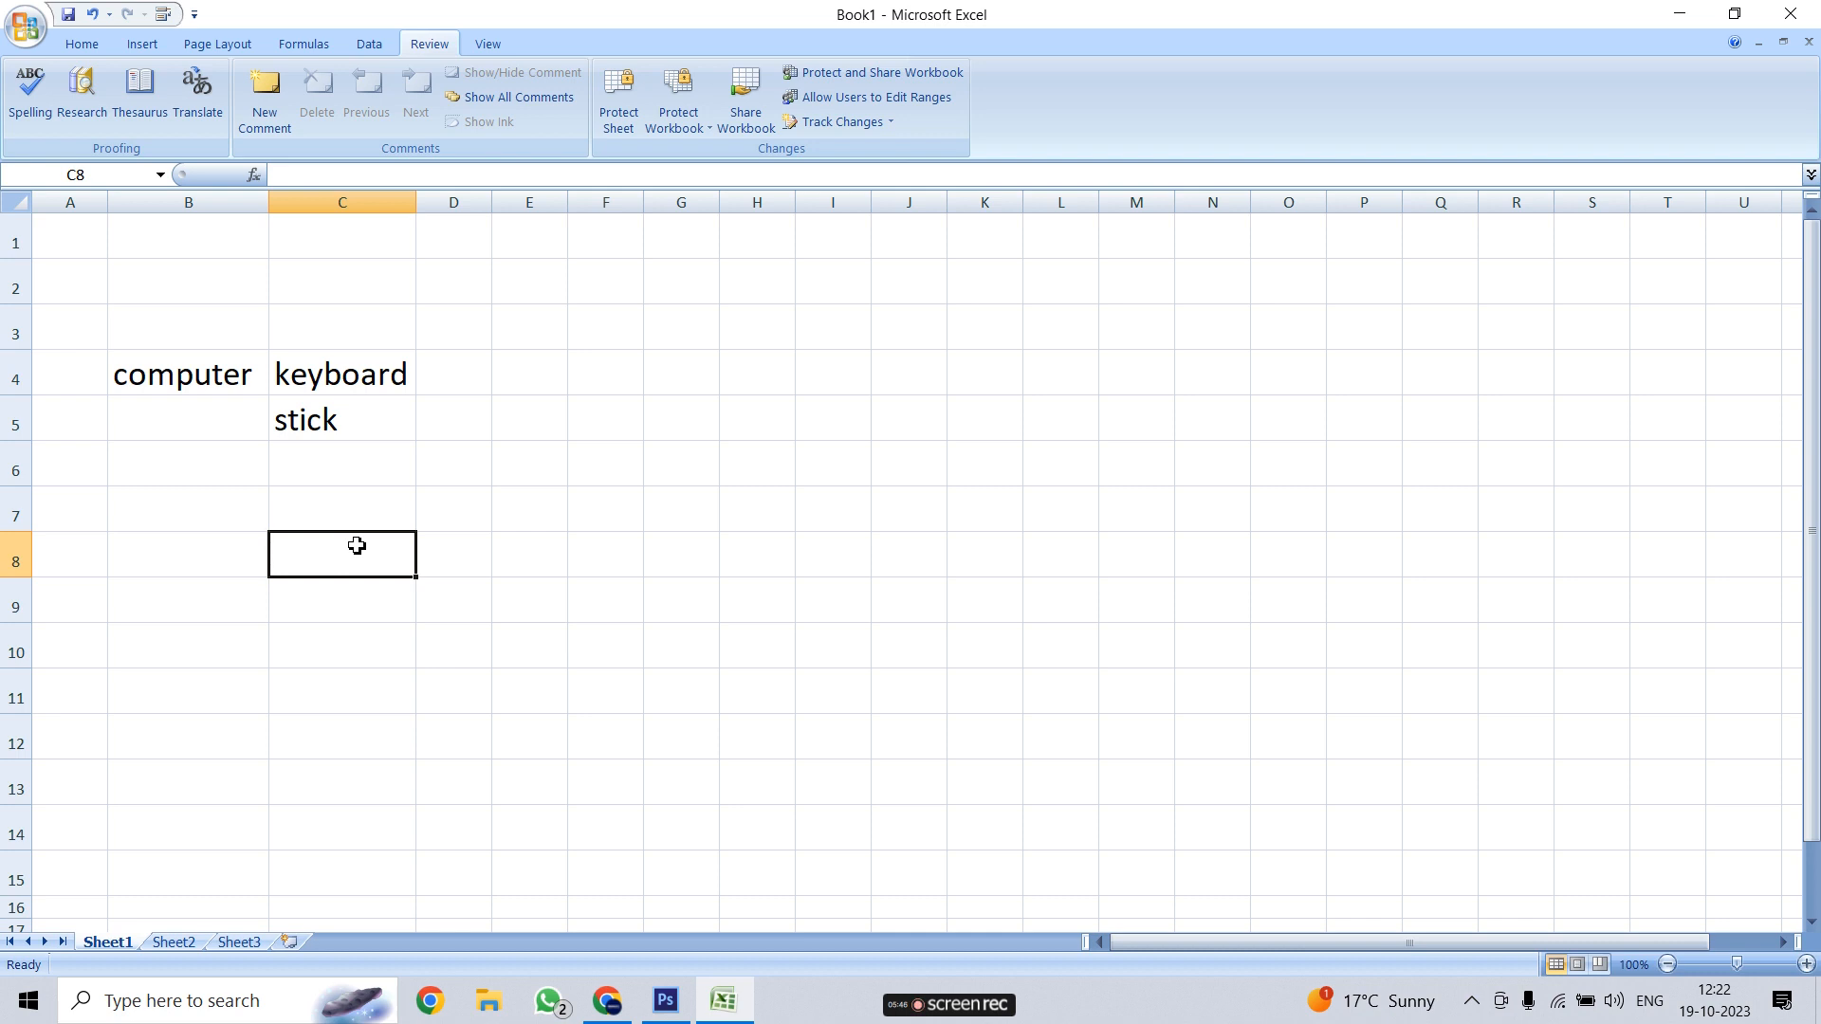
pyautogui.click(361, 379)
pyautogui.click(187, 375)
pyautogui.click(322, 379)
pyautogui.click(319, 430)
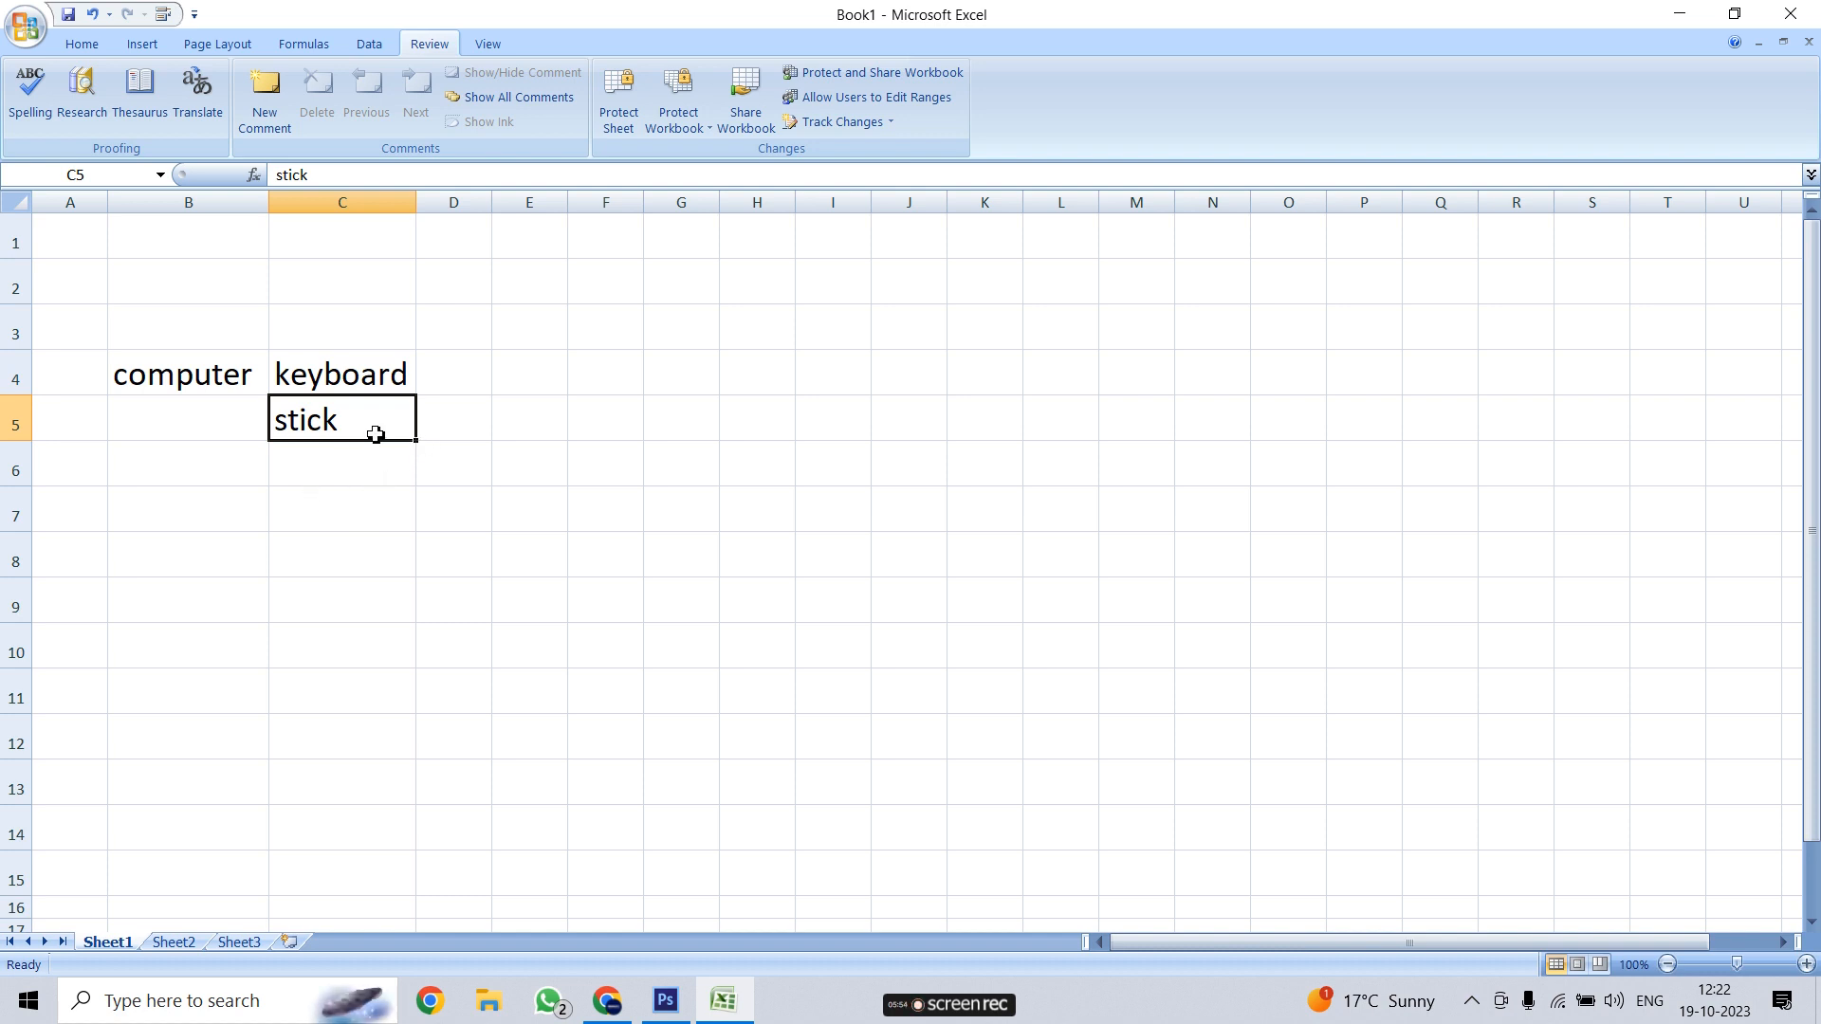
pyautogui.click(638, 417)
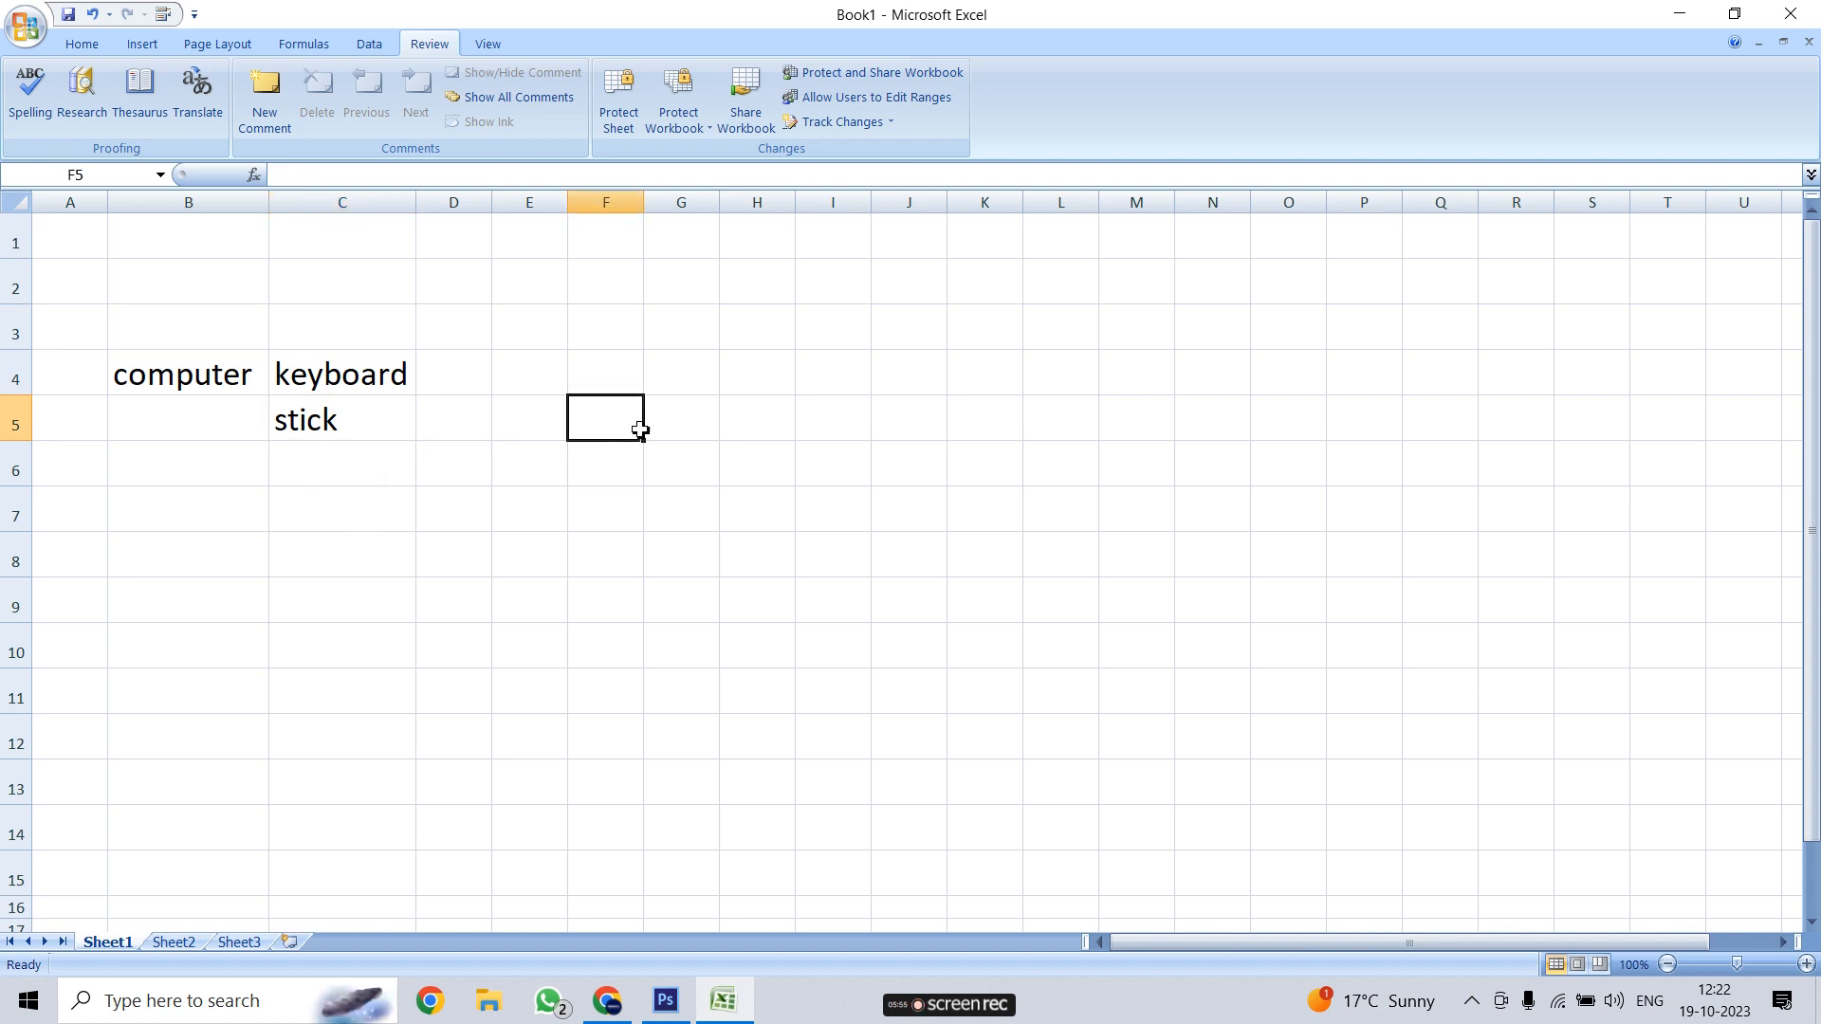
pyautogui.click(346, 423)
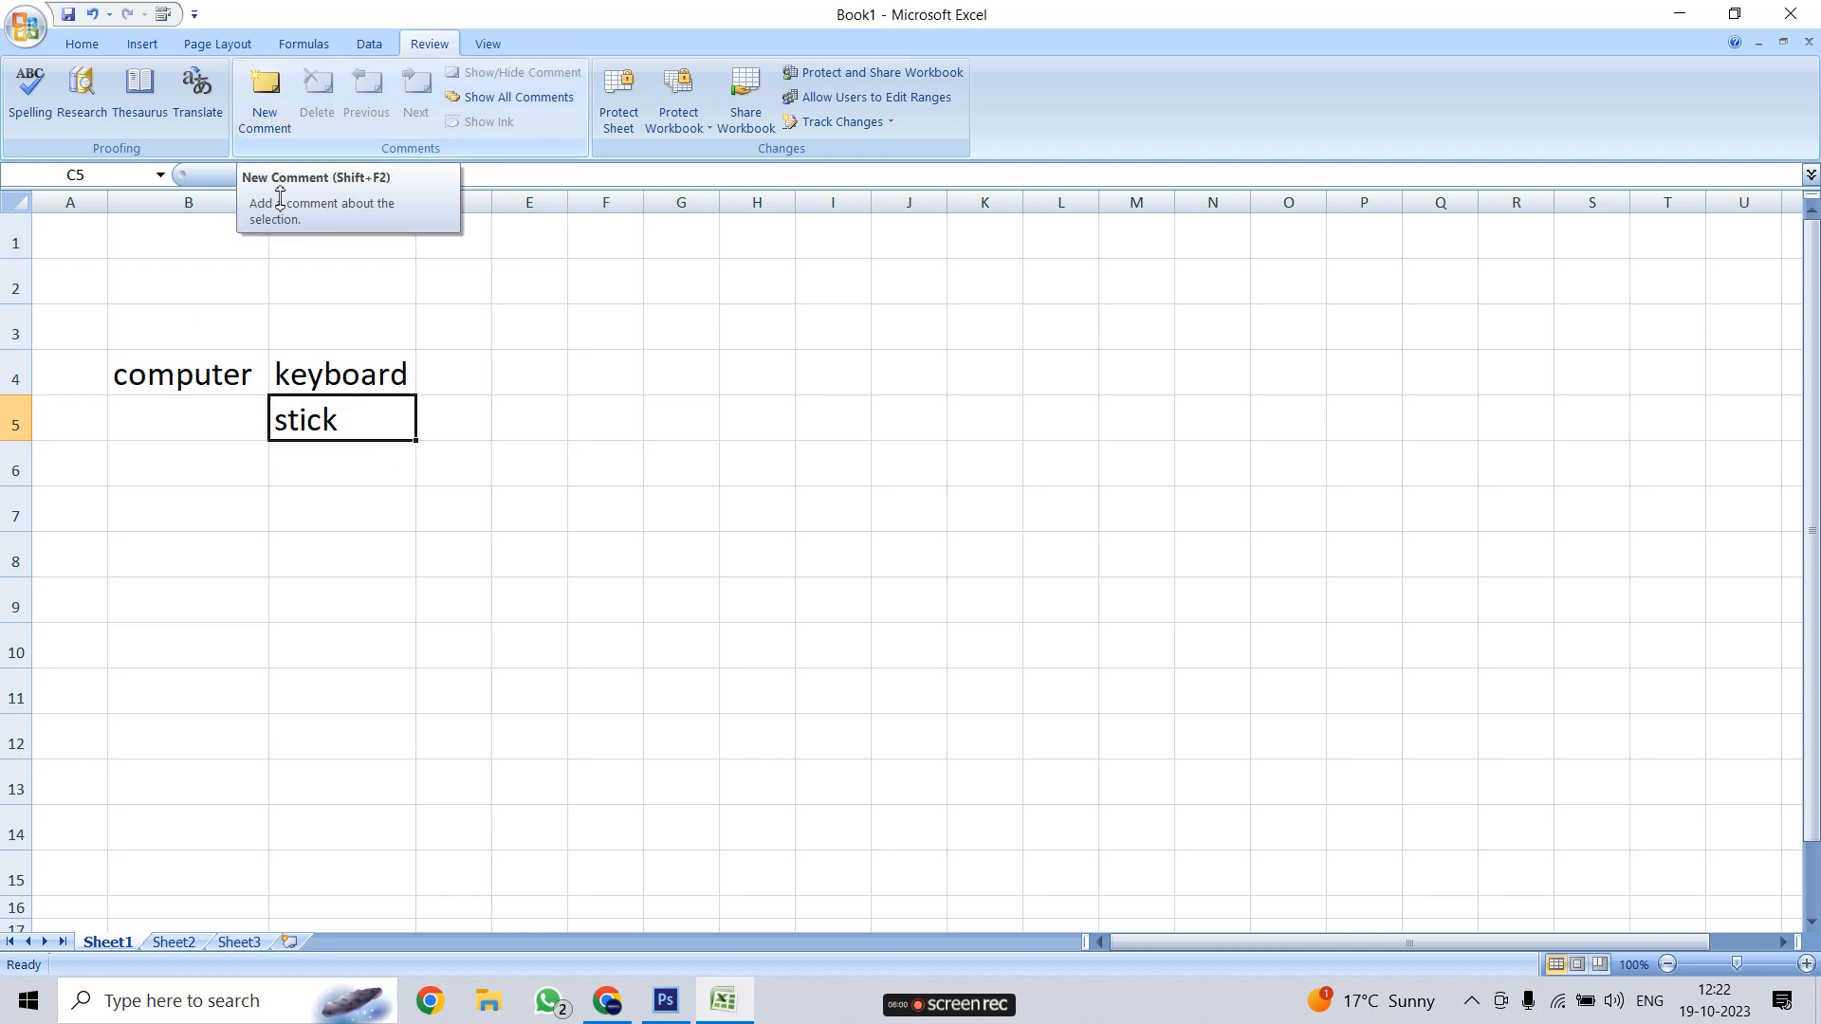
# Add a comment reading 'wood' to the stick cell C5
pyautogui.click(265, 95)
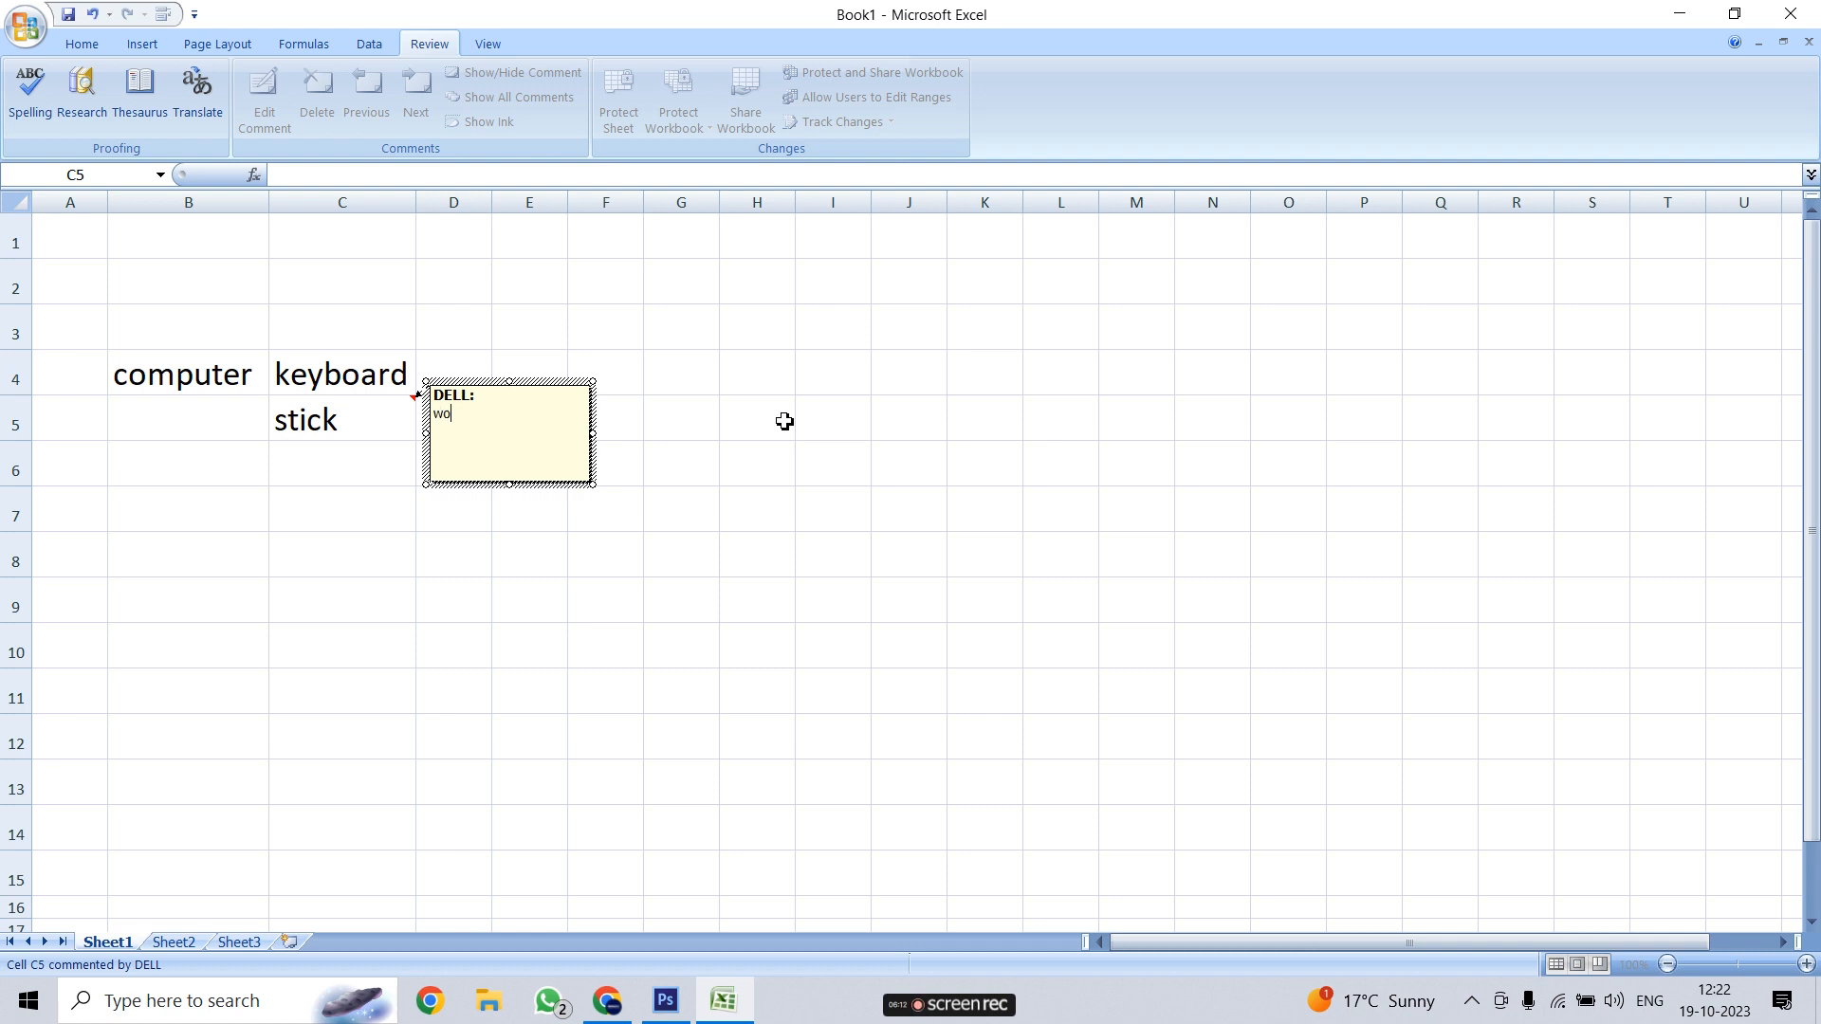
pyautogui.click(934, 595)
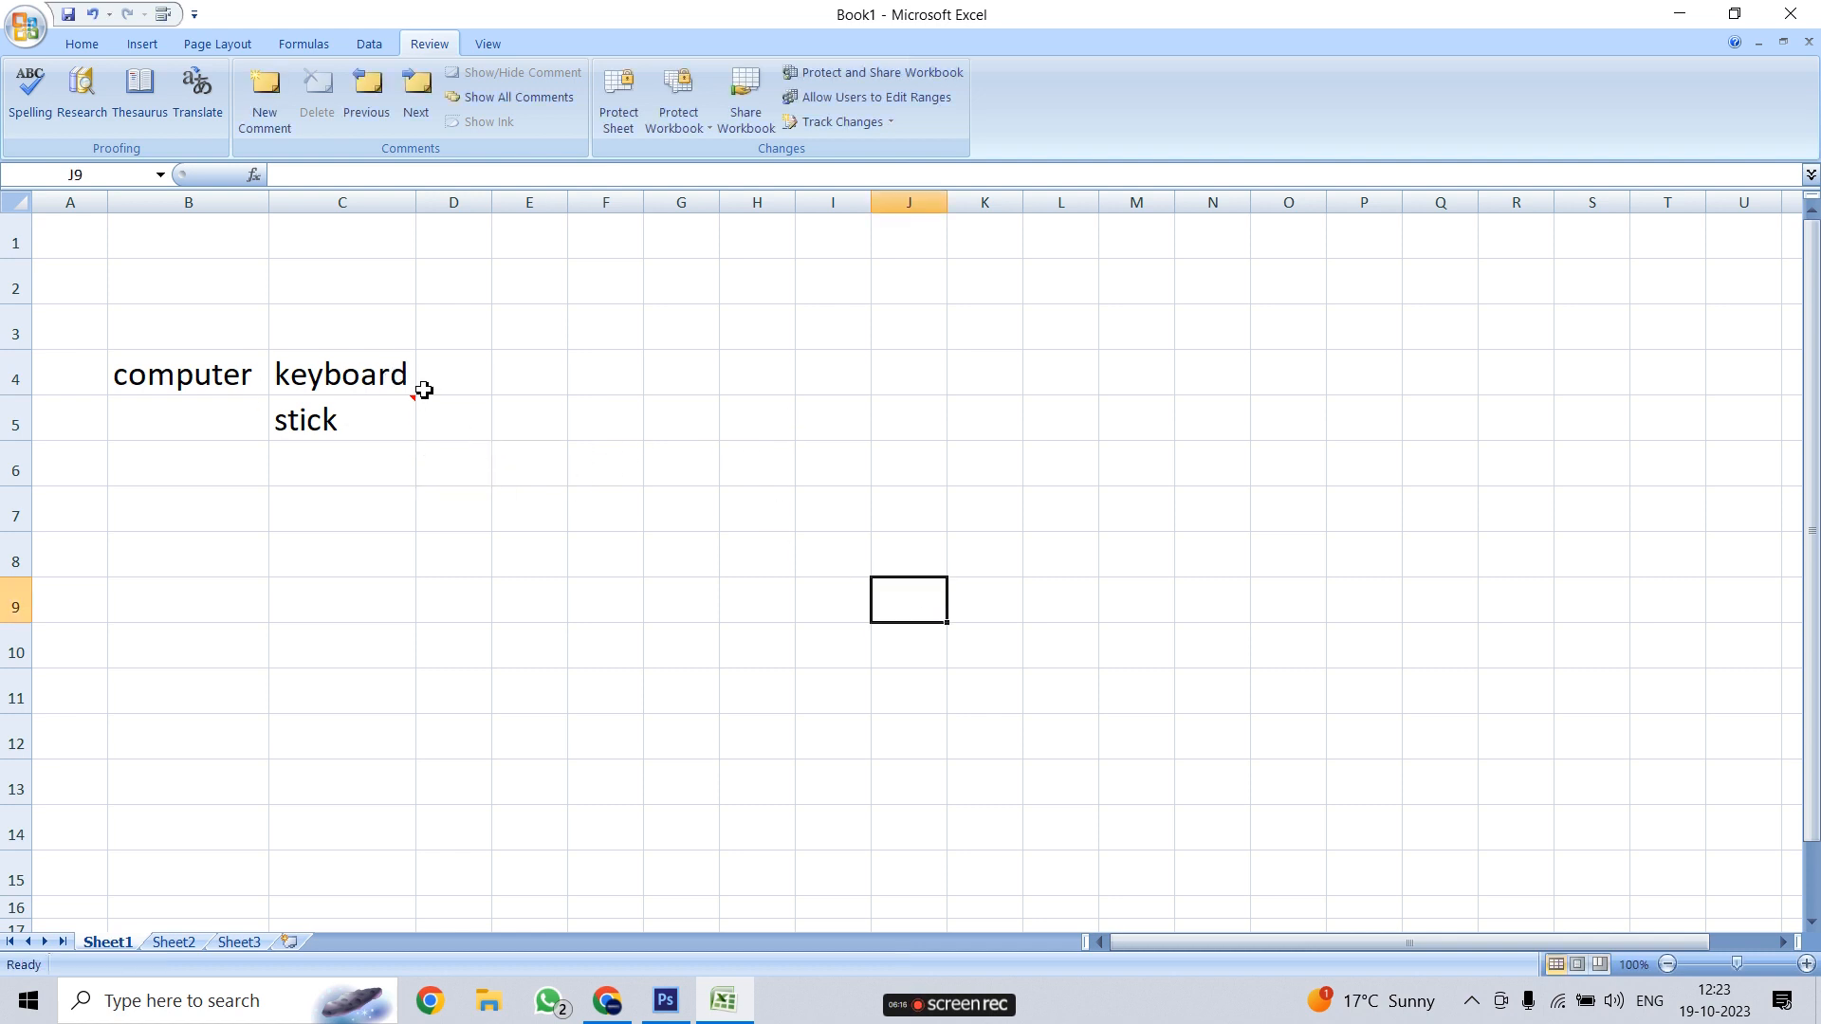
pyautogui.moveTo(412, 409)
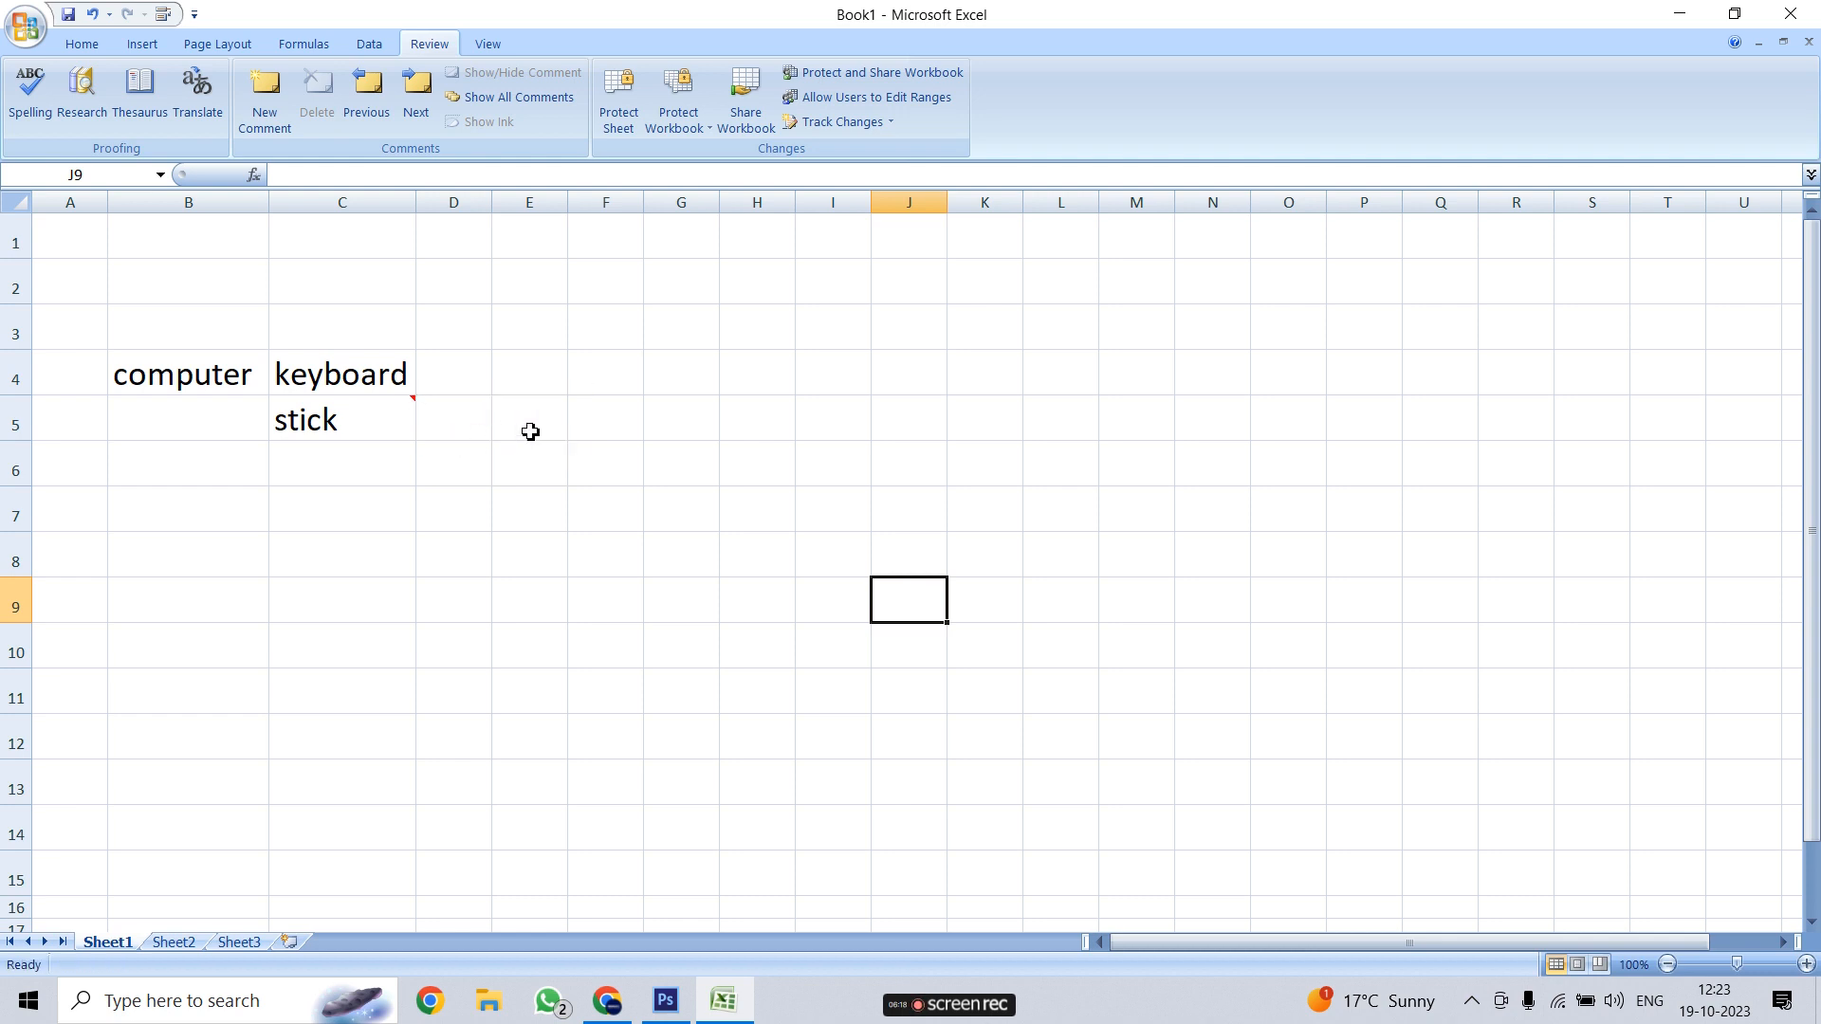
pyautogui.click(355, 423)
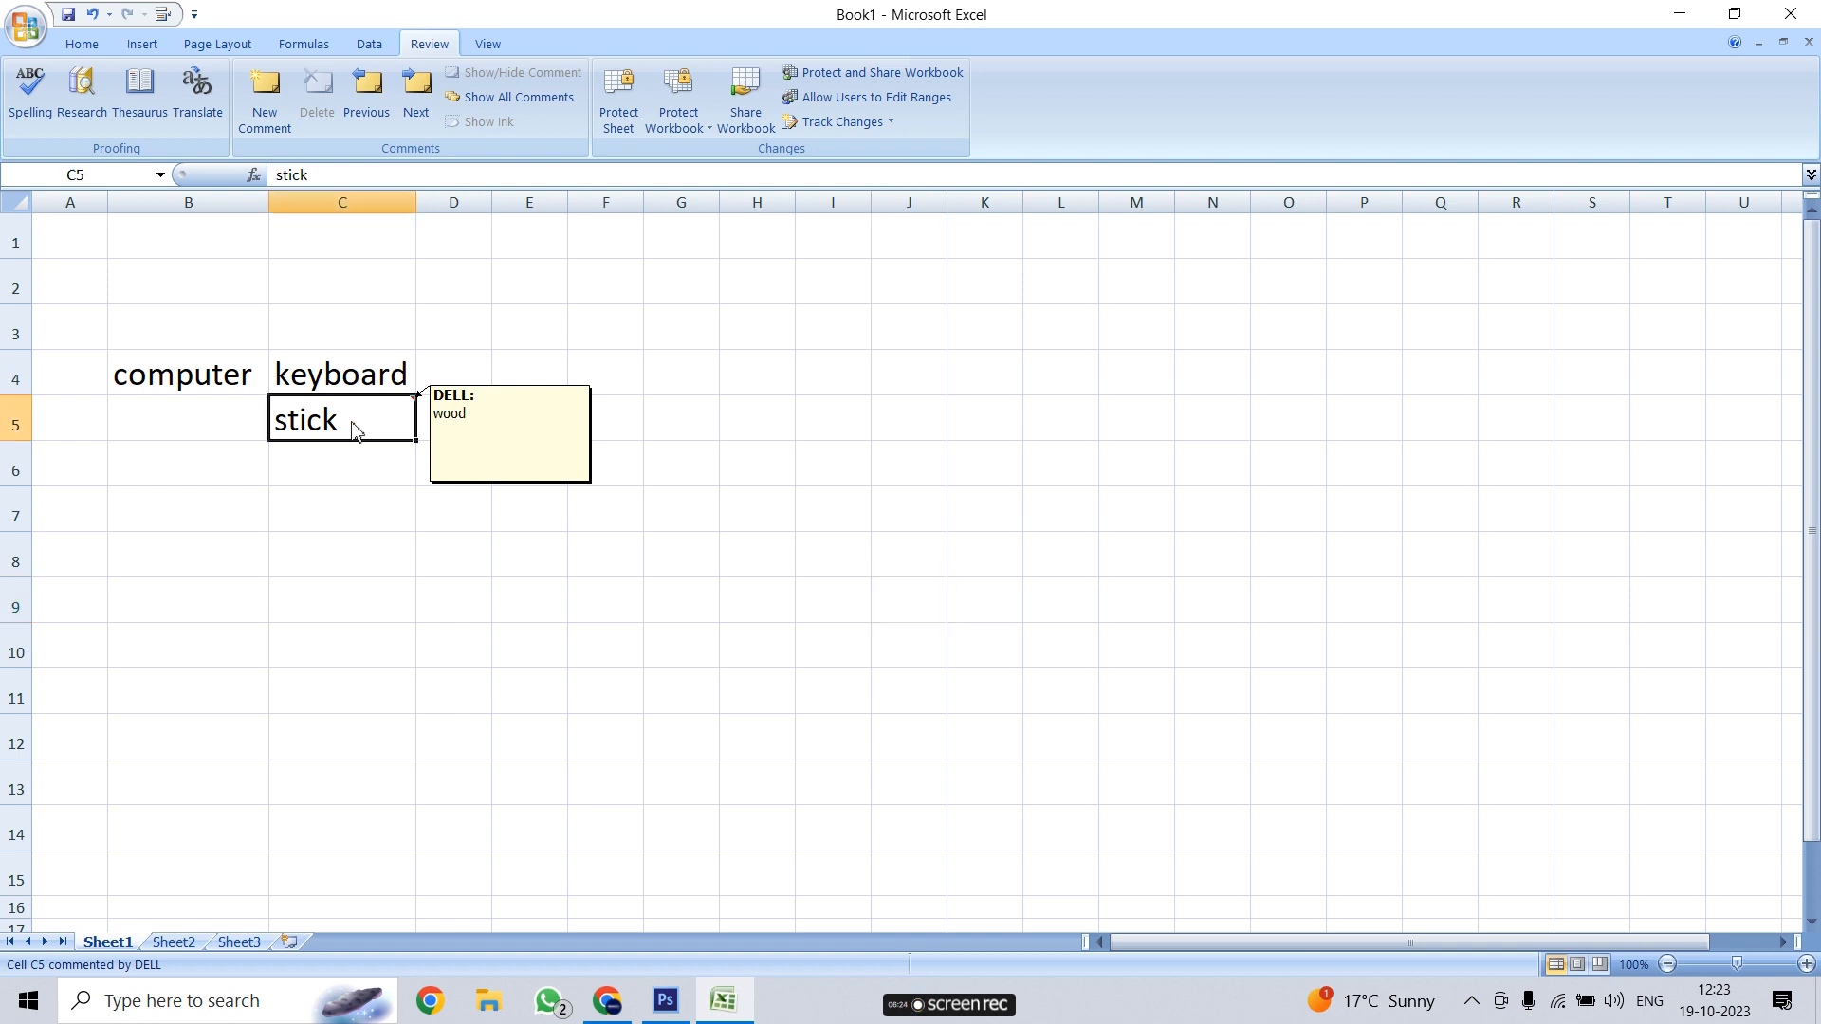
pyautogui.click(369, 372)
pyautogui.click(362, 464)
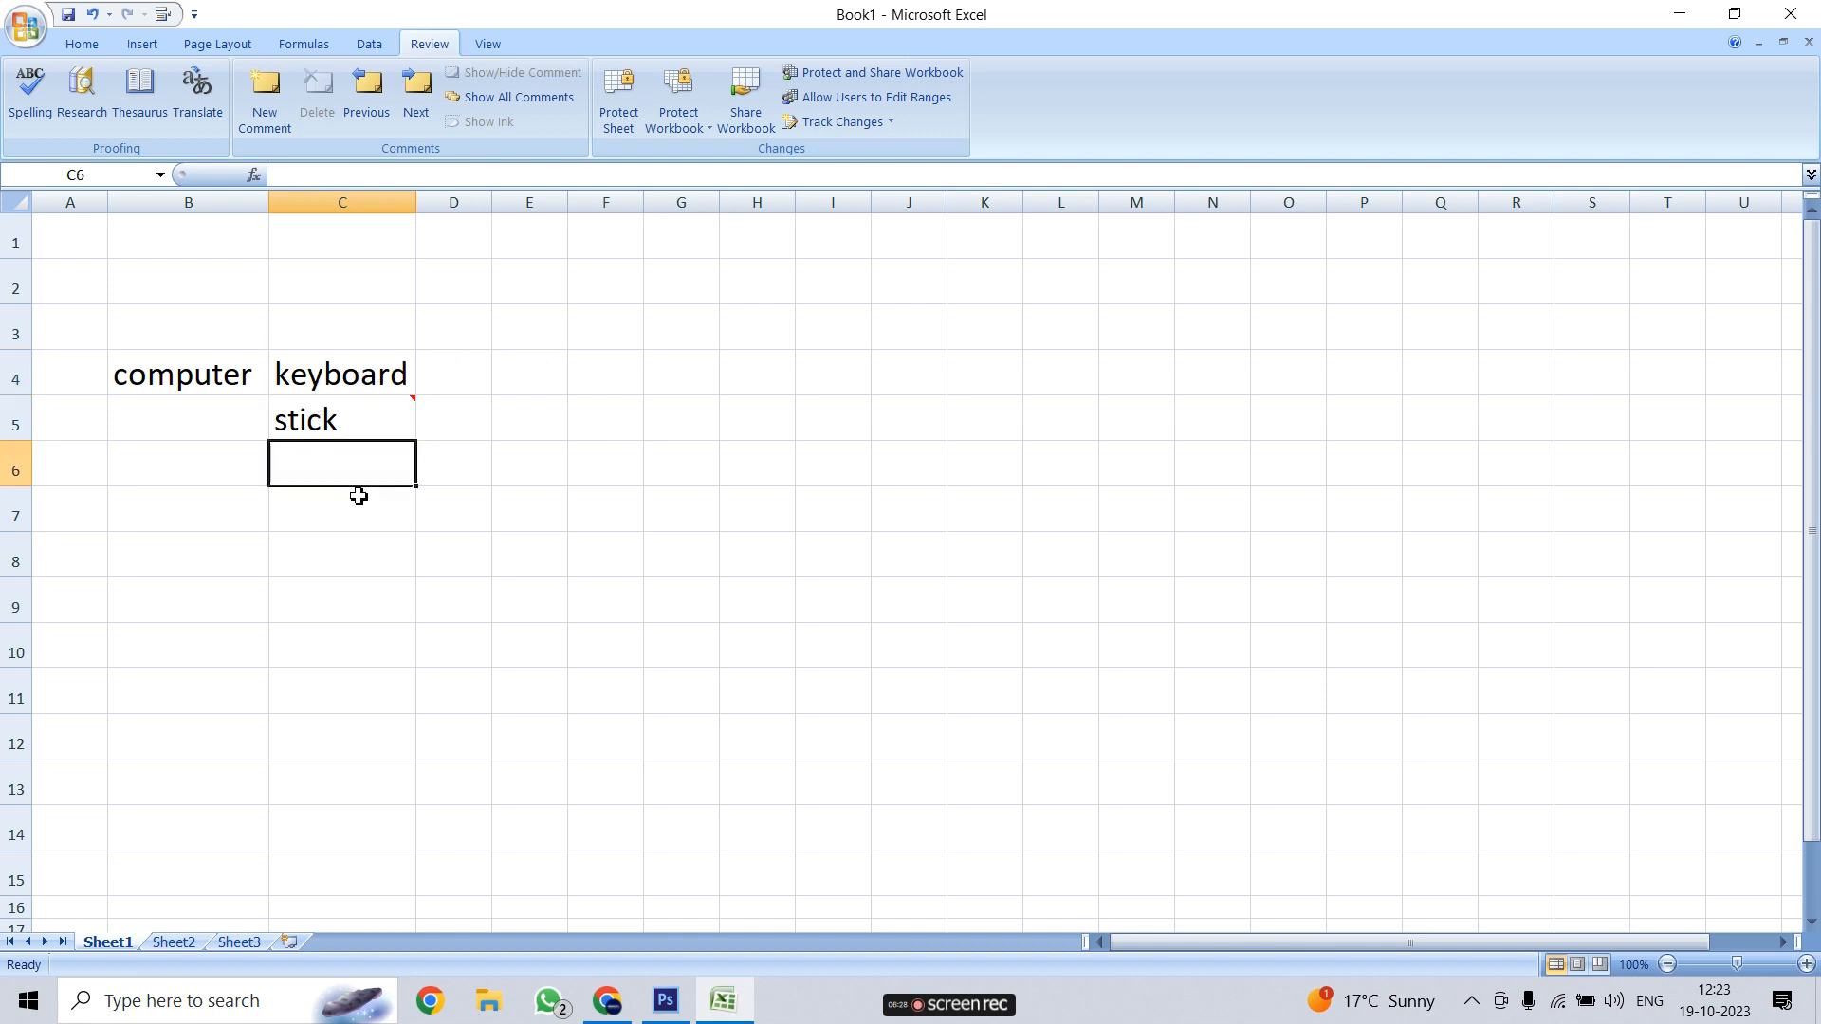
pyautogui.click(553, 476)
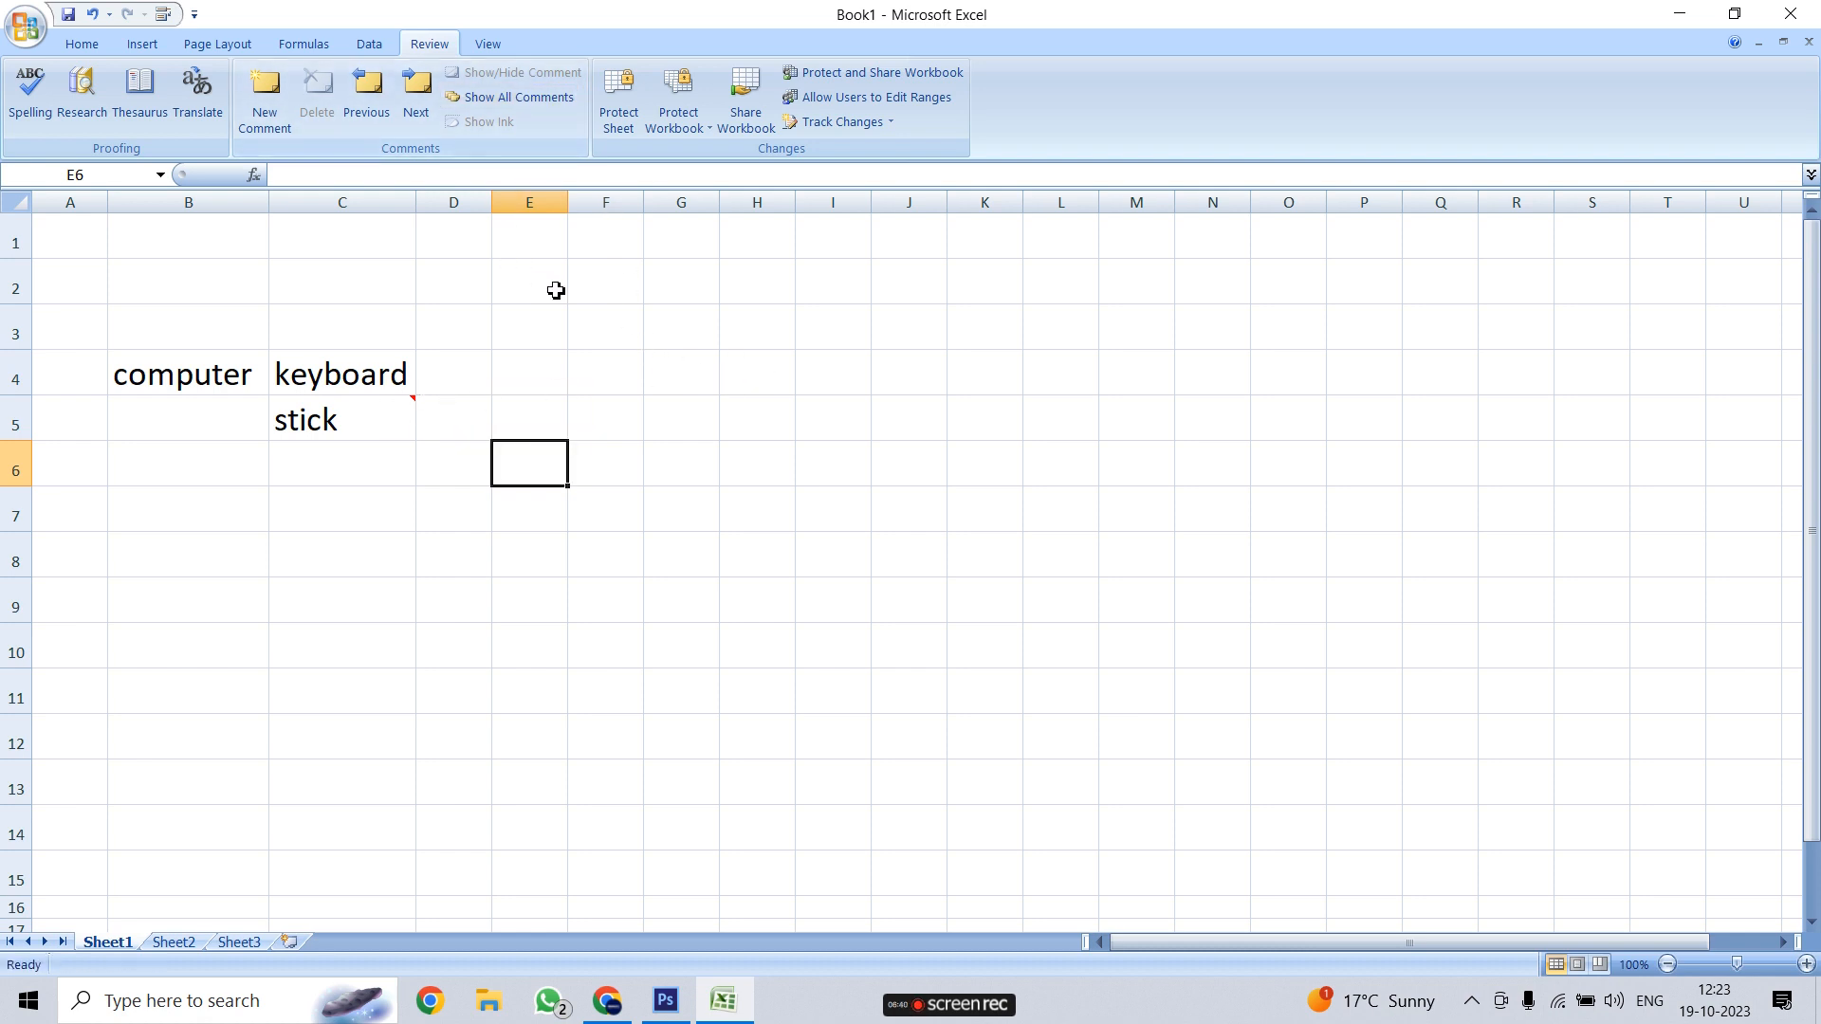
pyautogui.moveTo(353, 424)
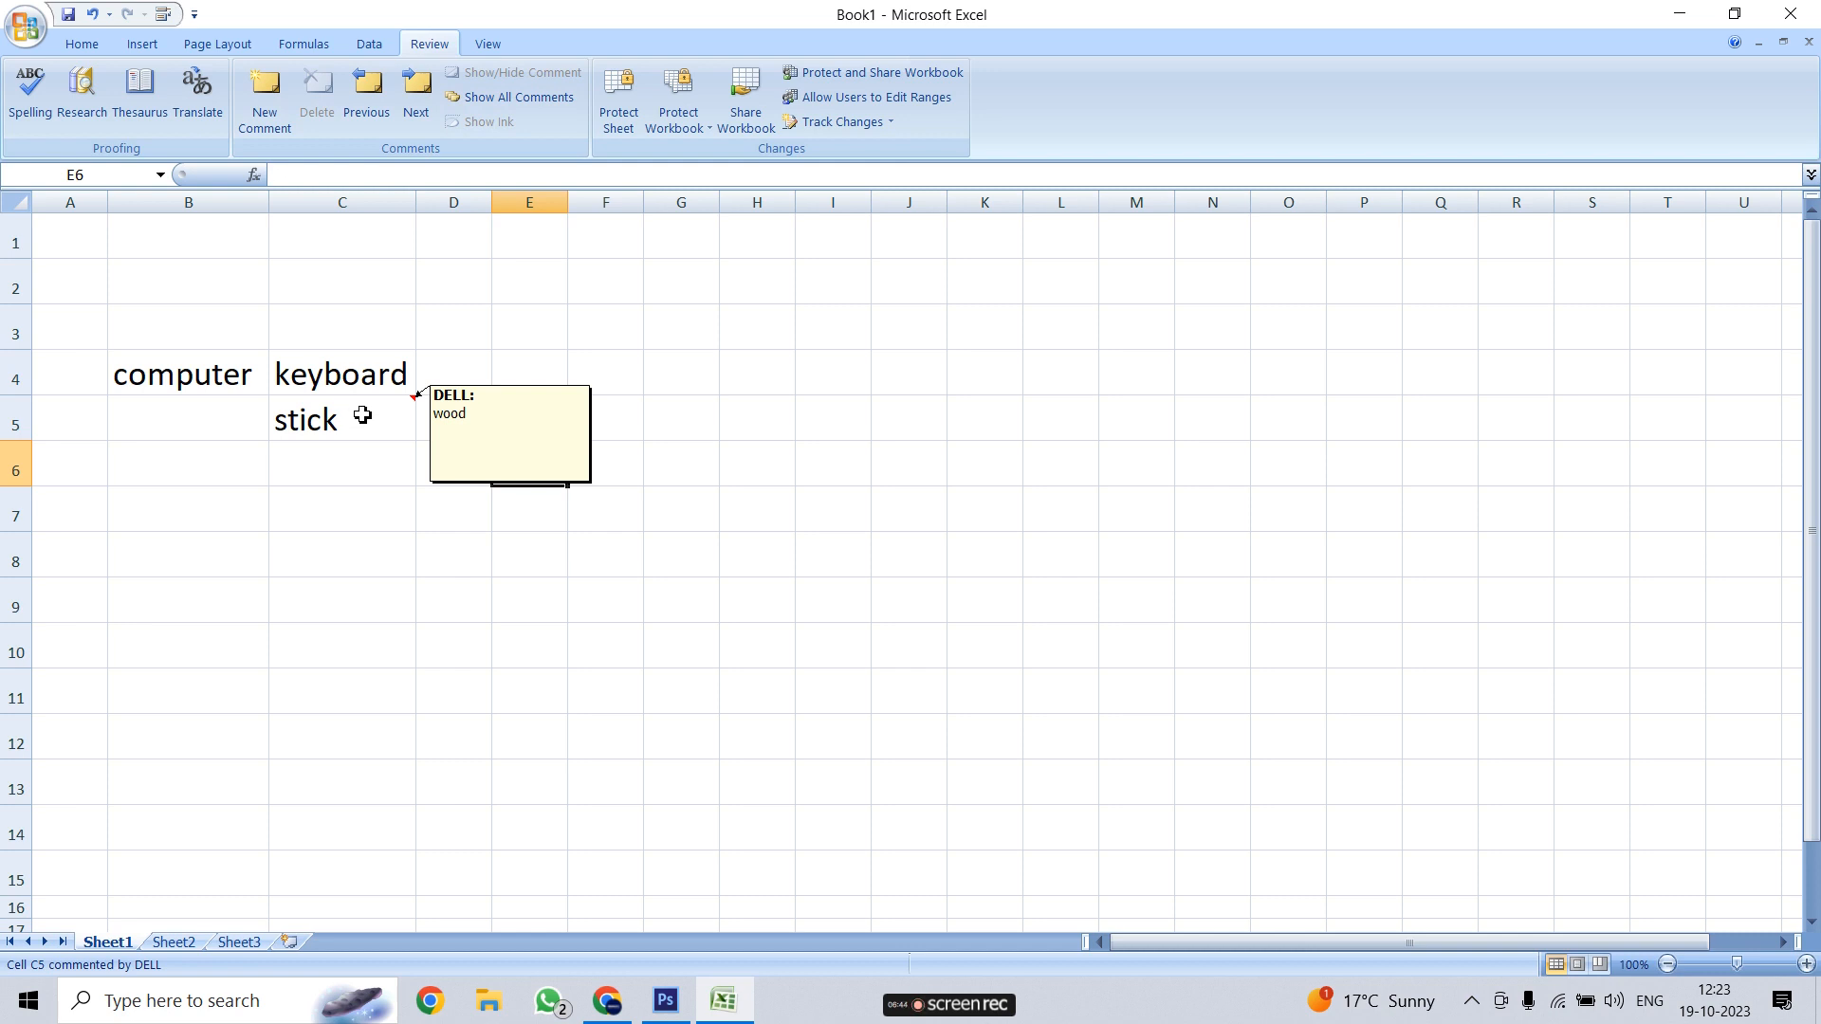
# Make C5's 'wood' comment always visible, confirming it stays while other cells are selected
pyautogui.rightClick(362, 417)
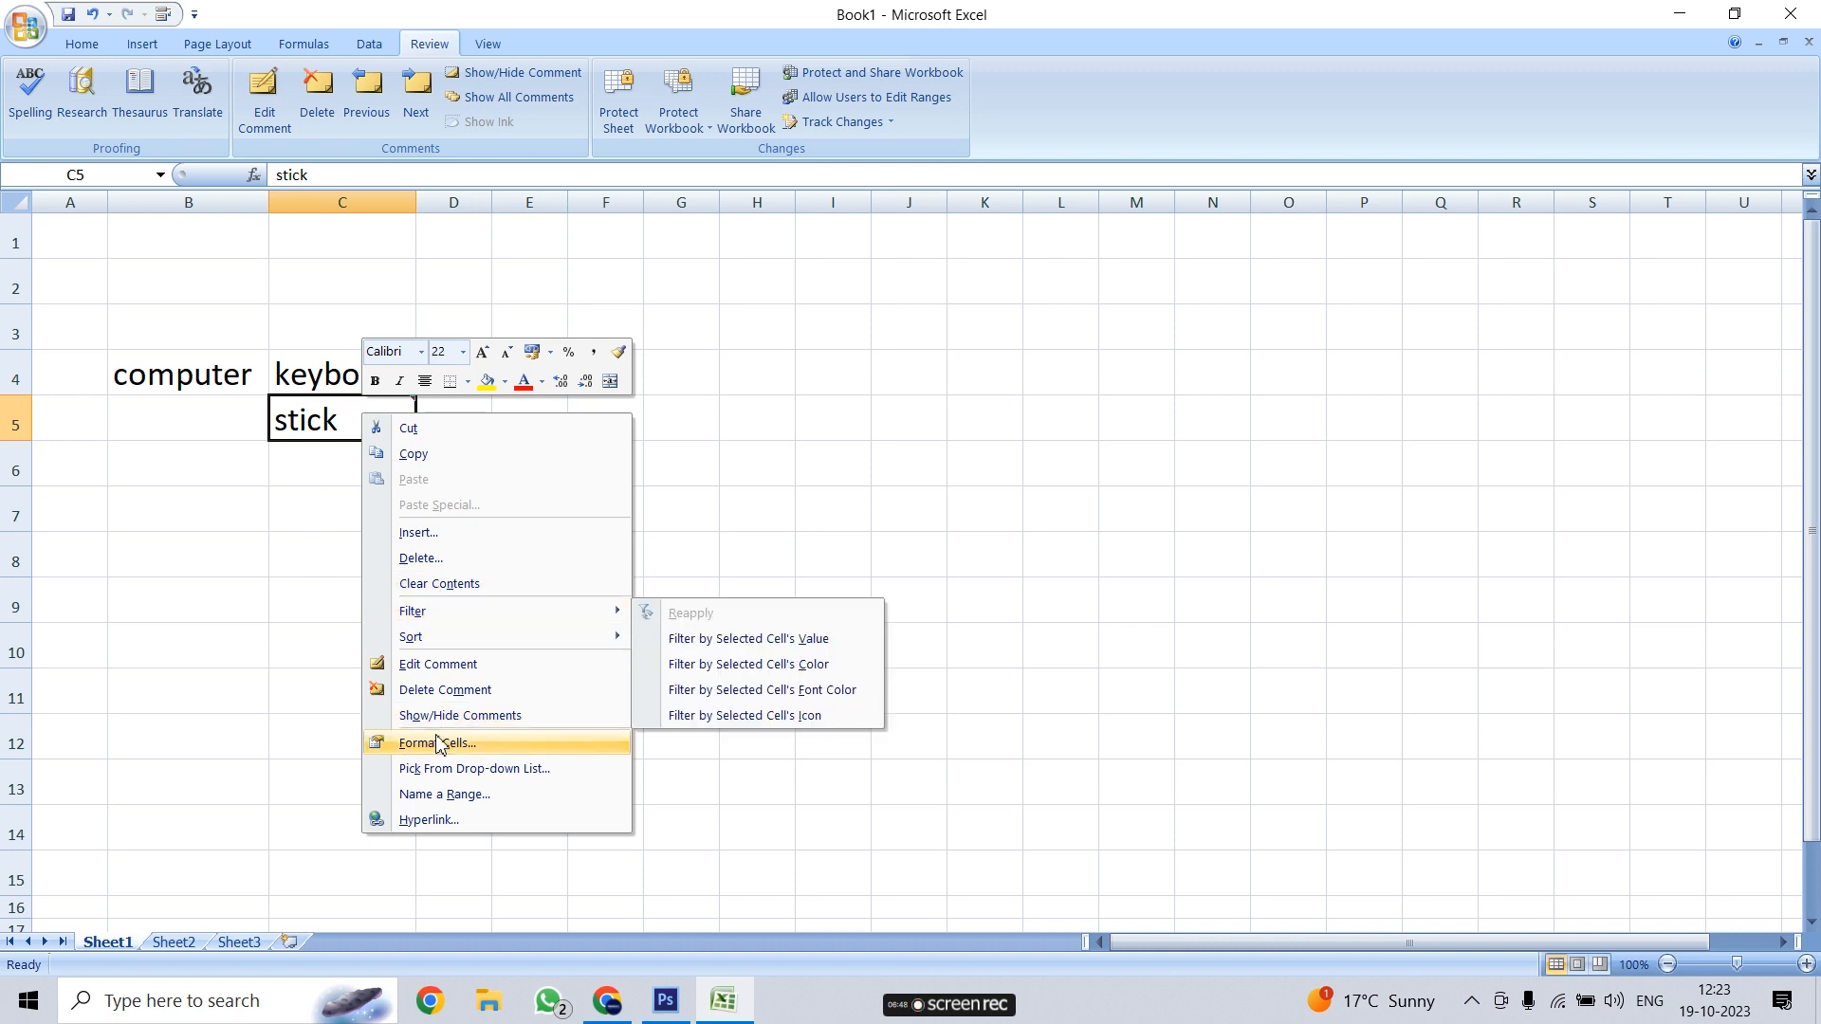
pyautogui.click(497, 723)
pyautogui.click(918, 560)
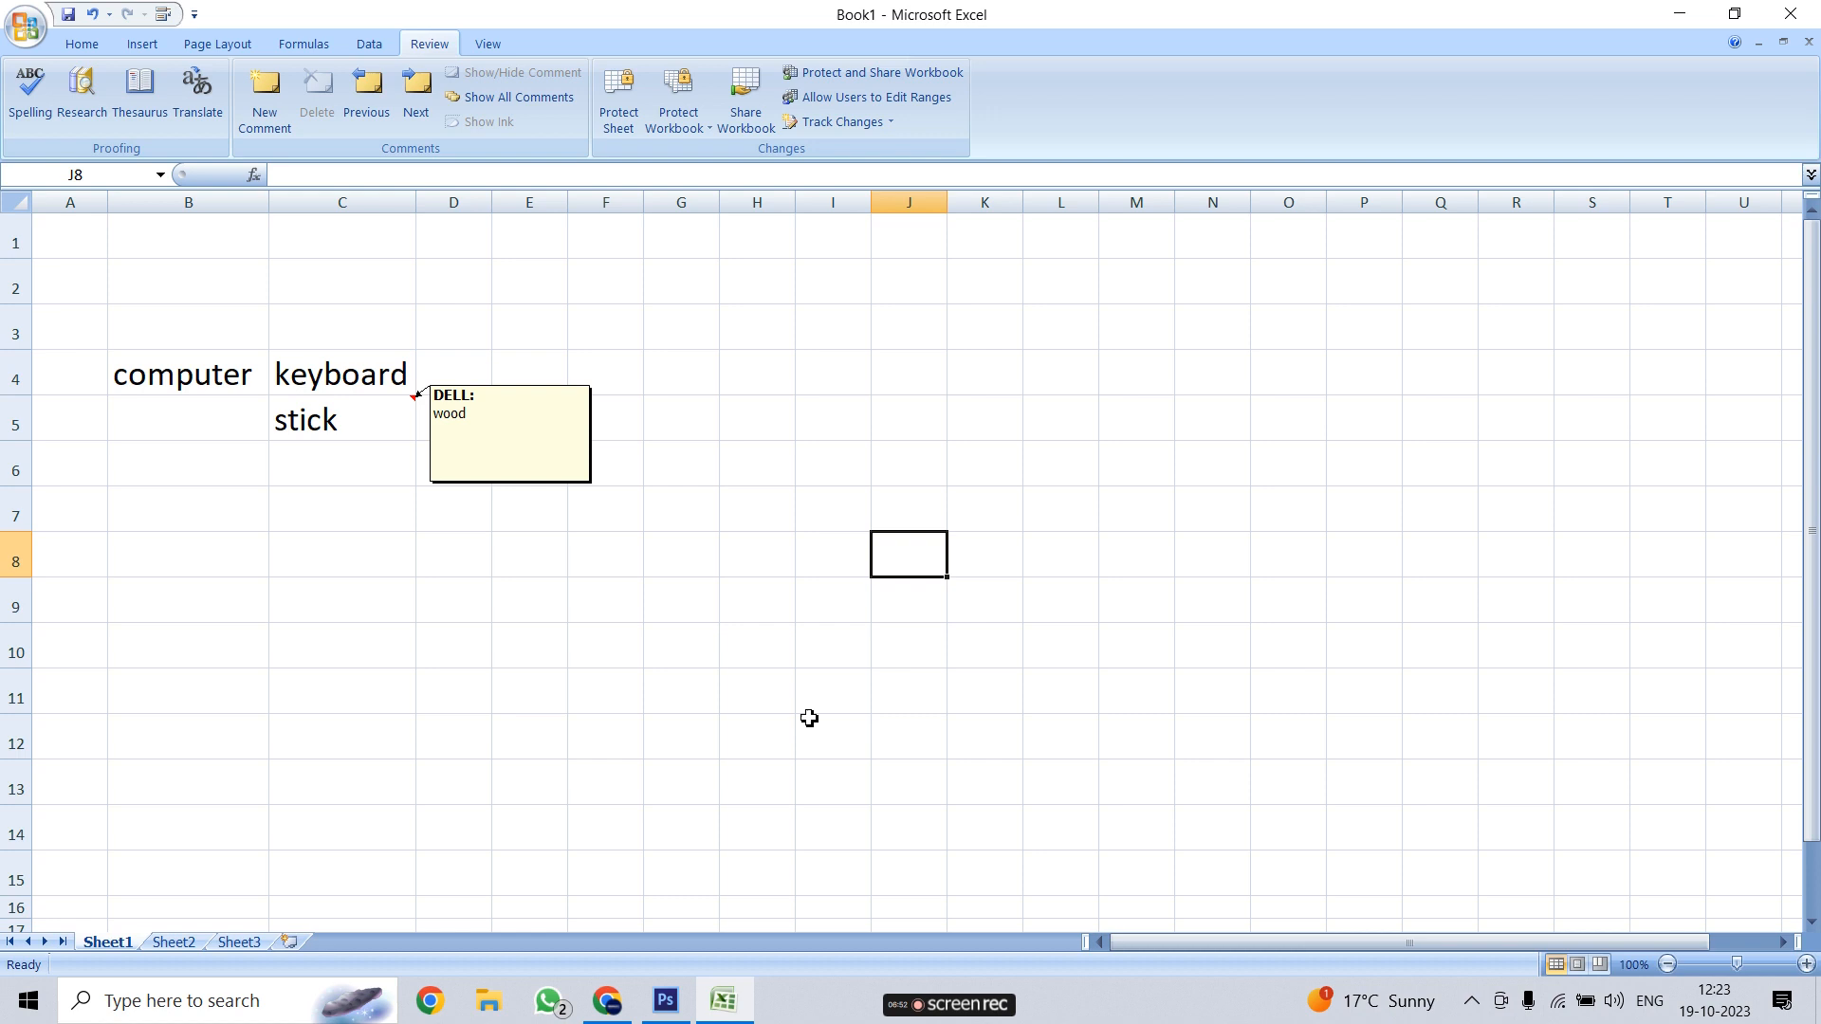
pyautogui.click(189, 732)
pyautogui.click(143, 541)
pyautogui.click(154, 391)
pyautogui.click(319, 389)
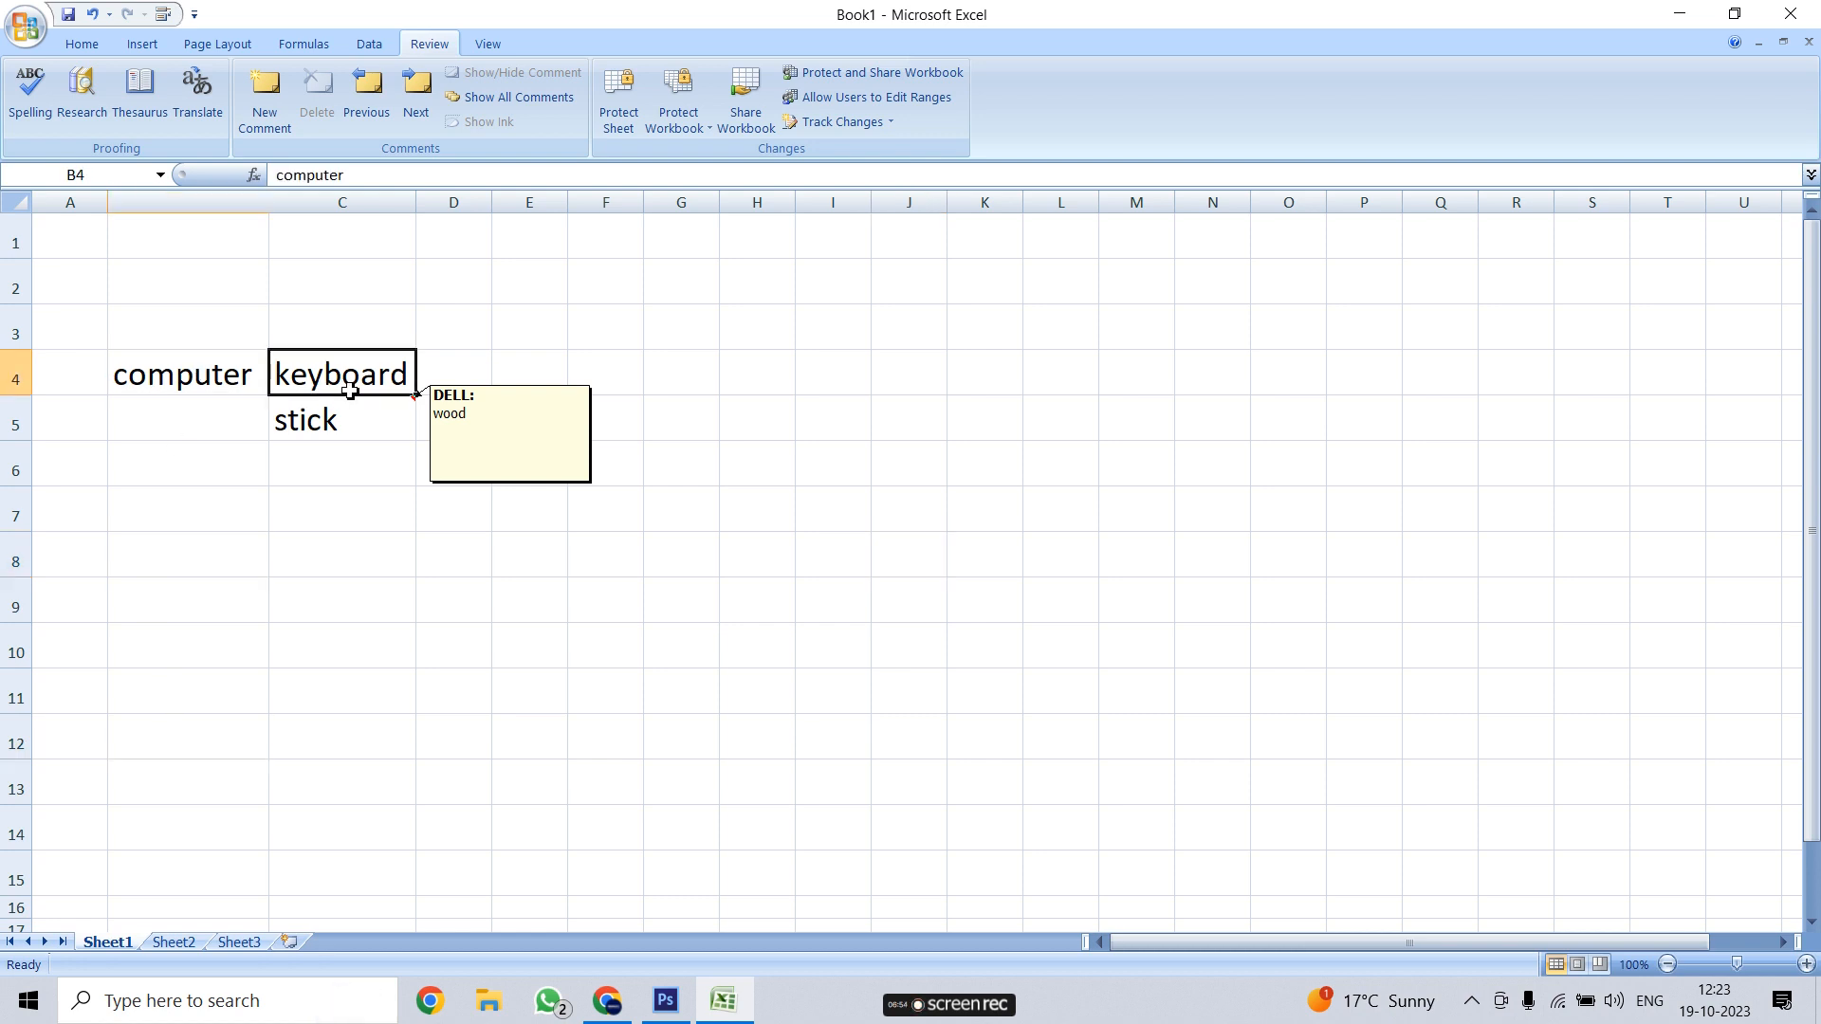
pyautogui.click(354, 428)
pyautogui.click(542, 548)
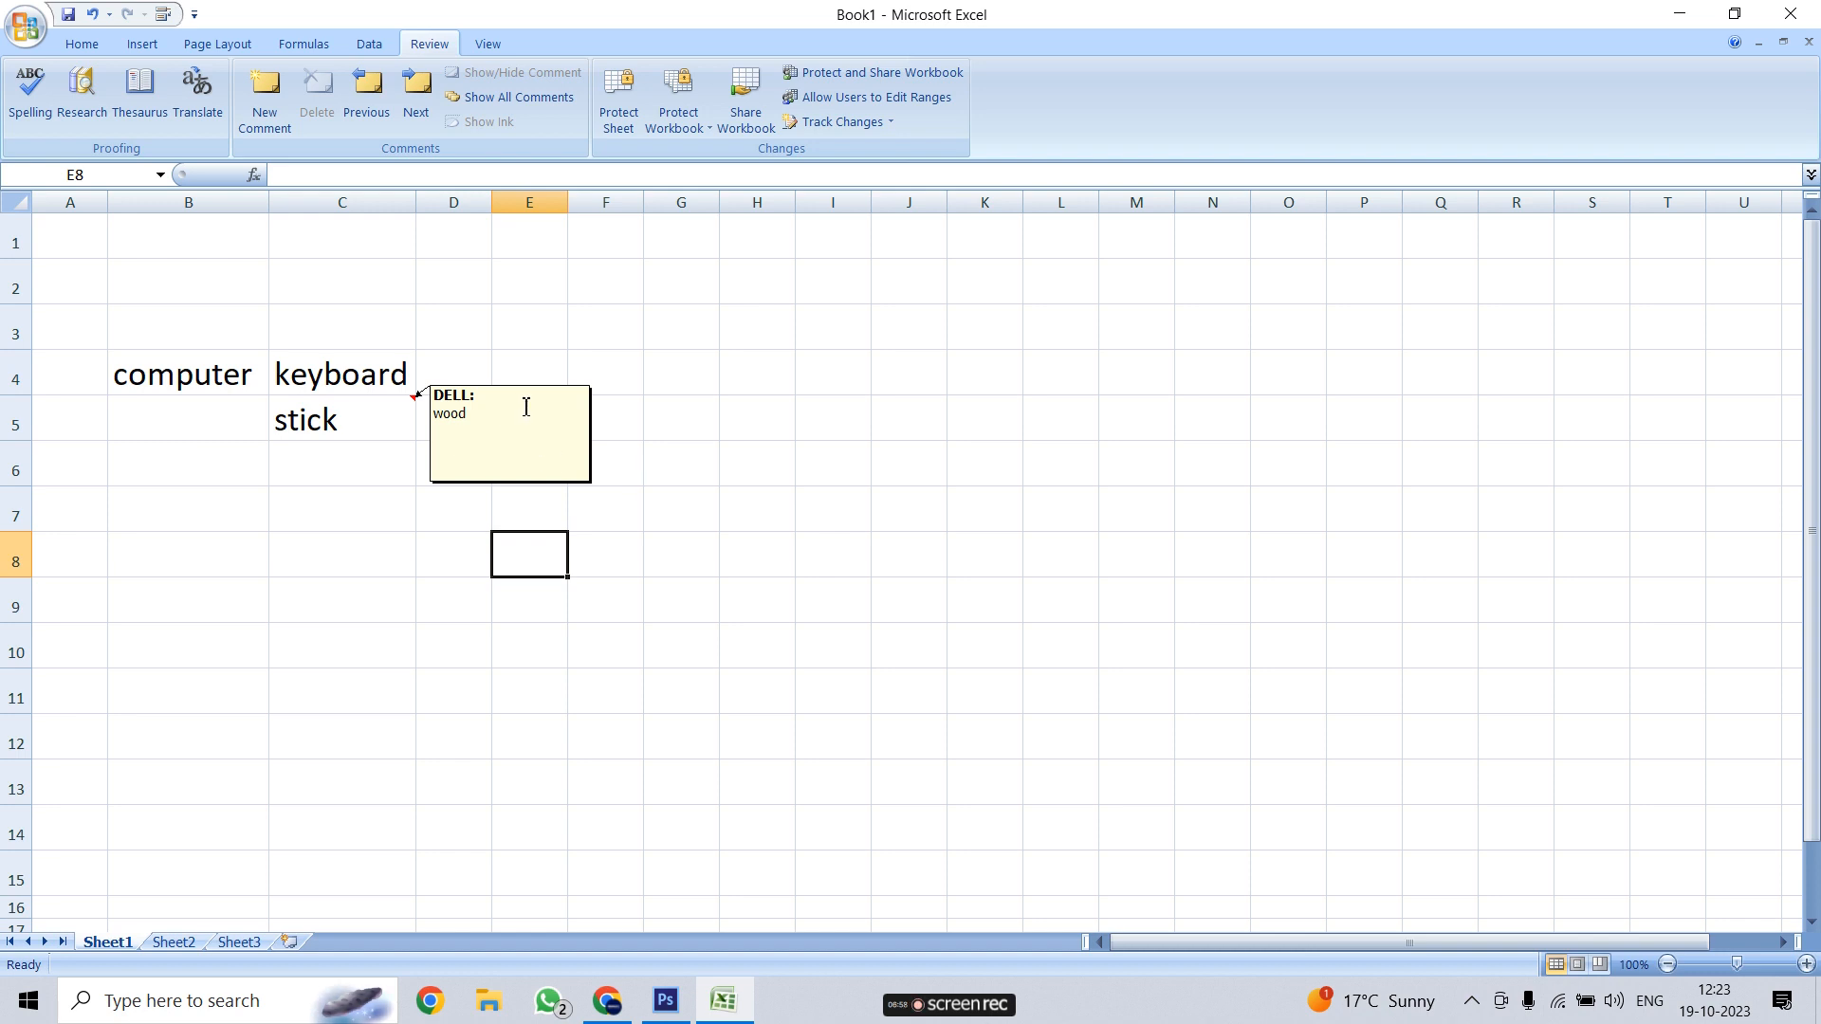
pyautogui.click(1151, 664)
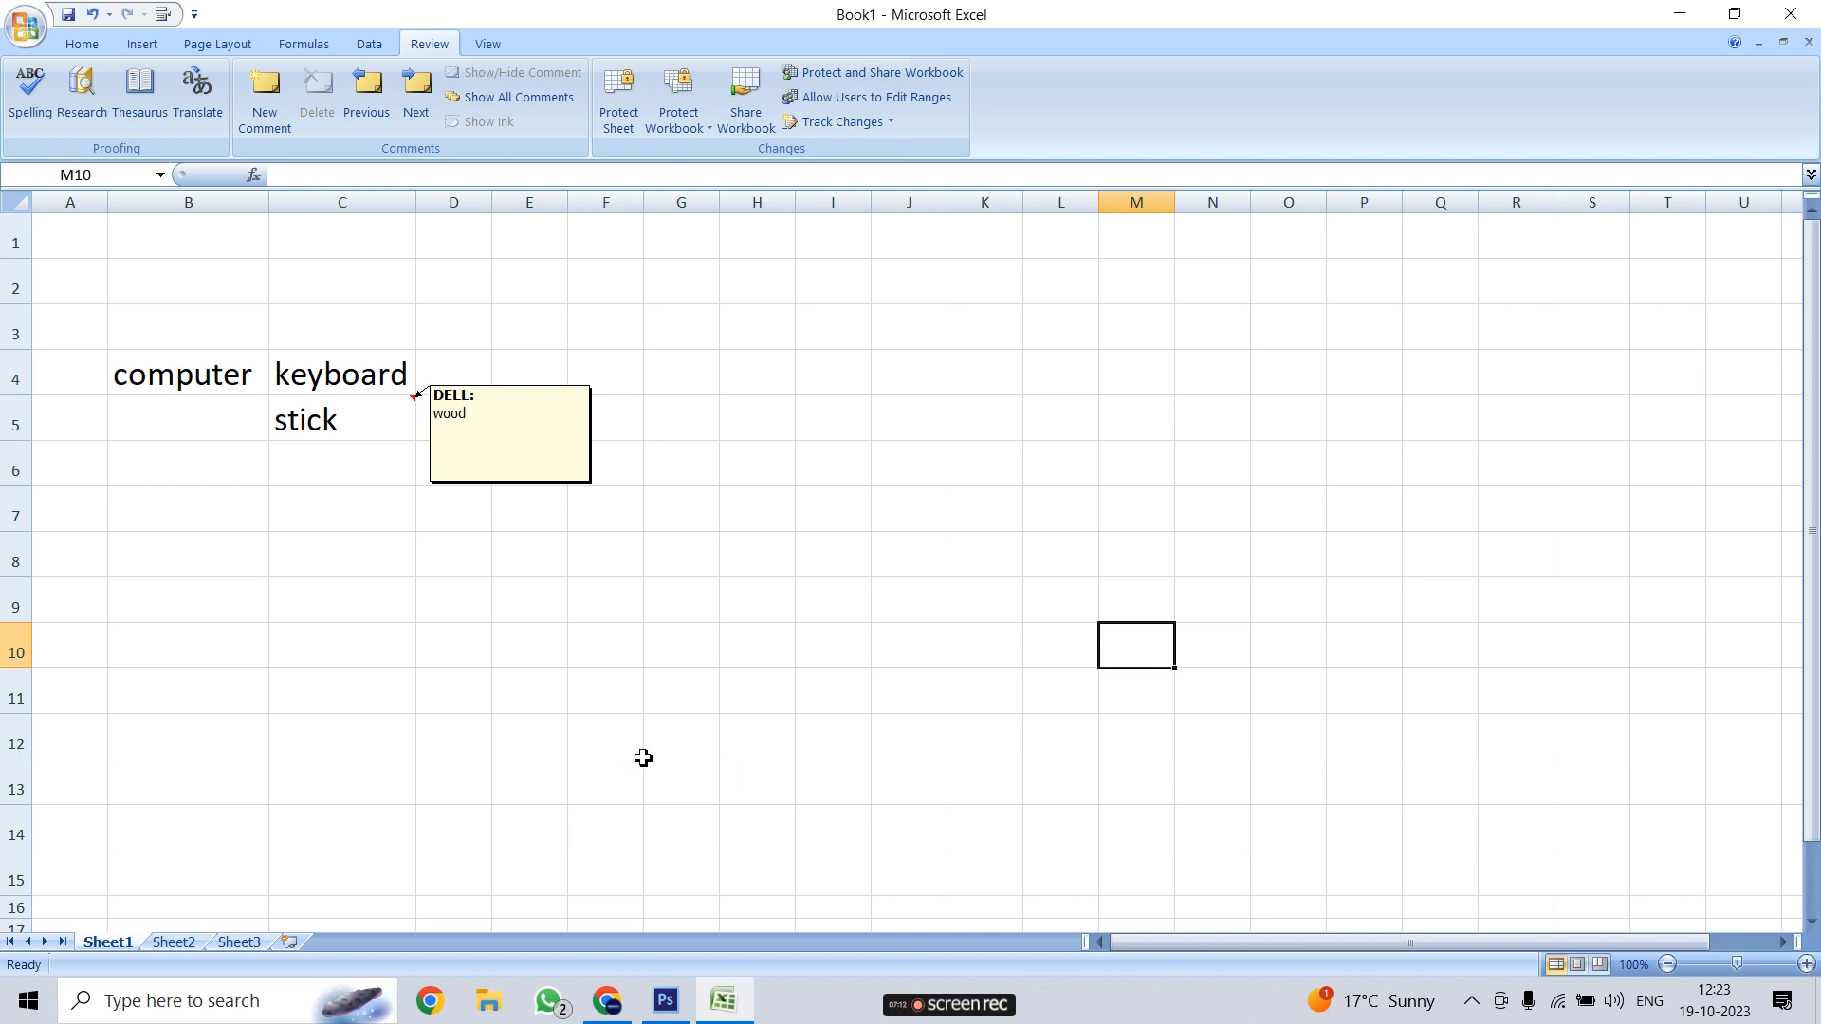
# Hide the 'wood' comment on C5 using its right-click menu
pyautogui.click(354, 419)
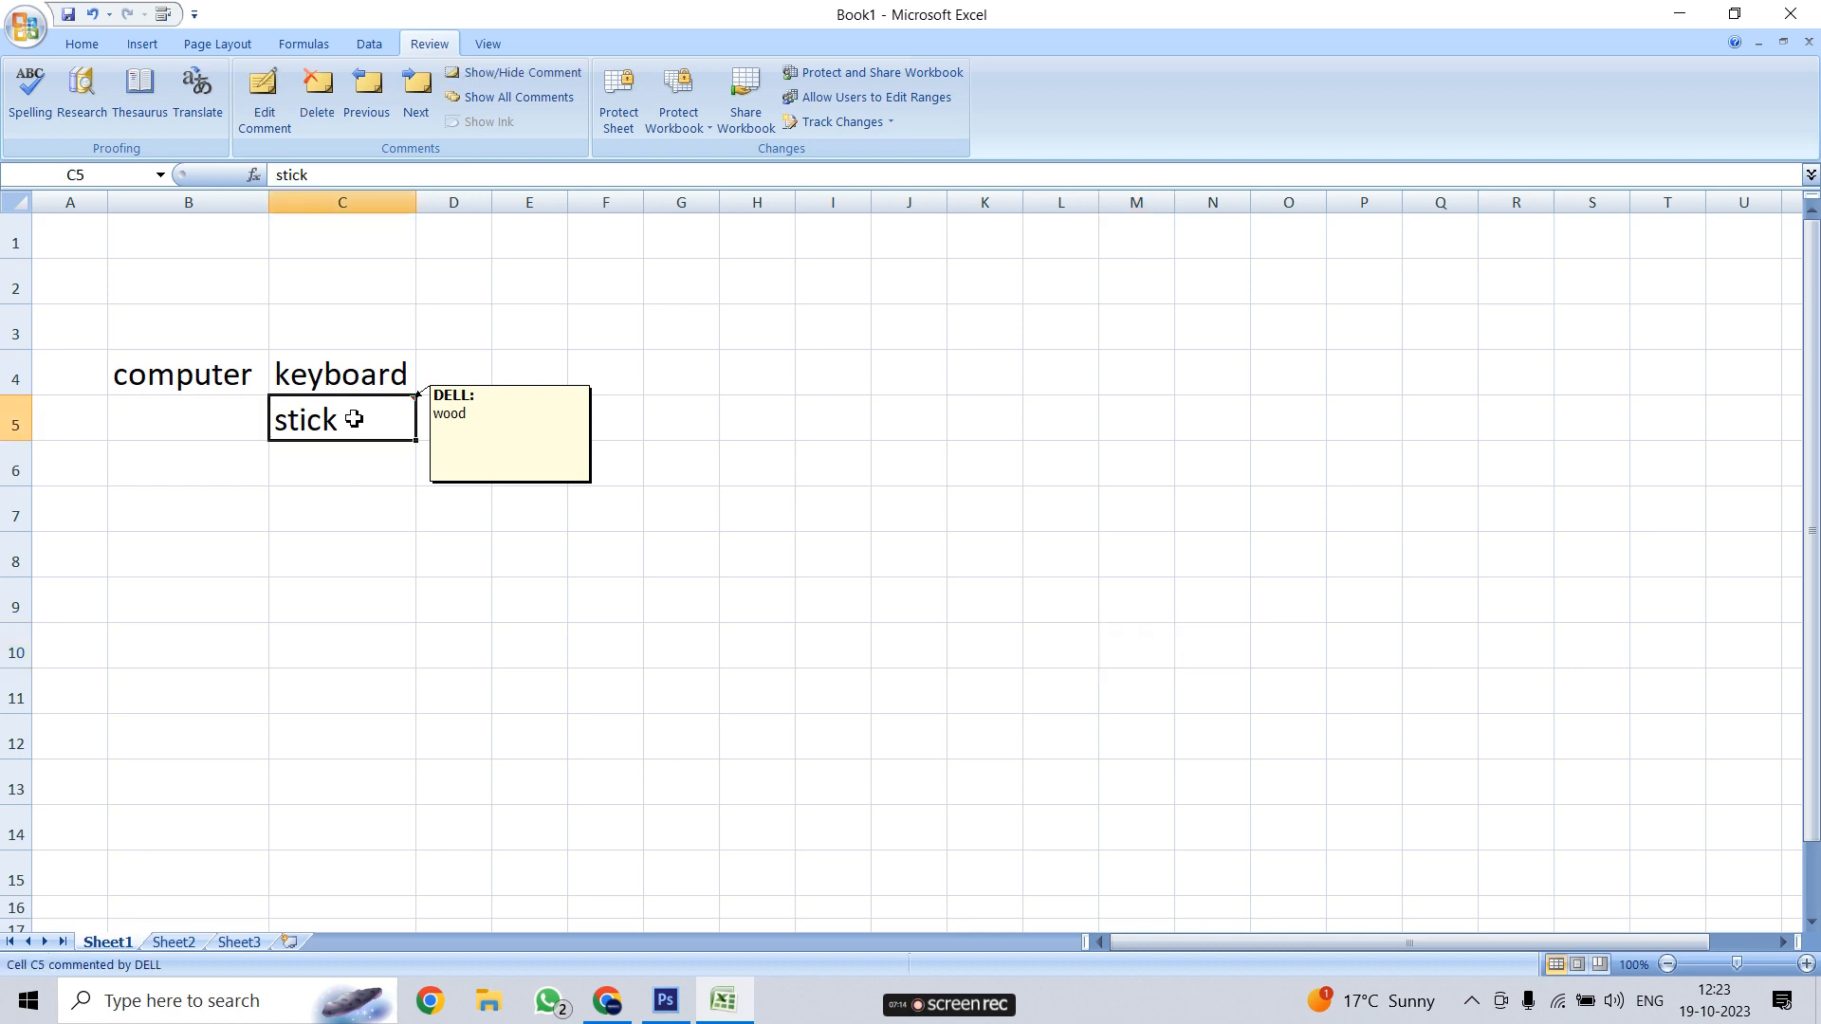
pyautogui.rightClick(354, 423)
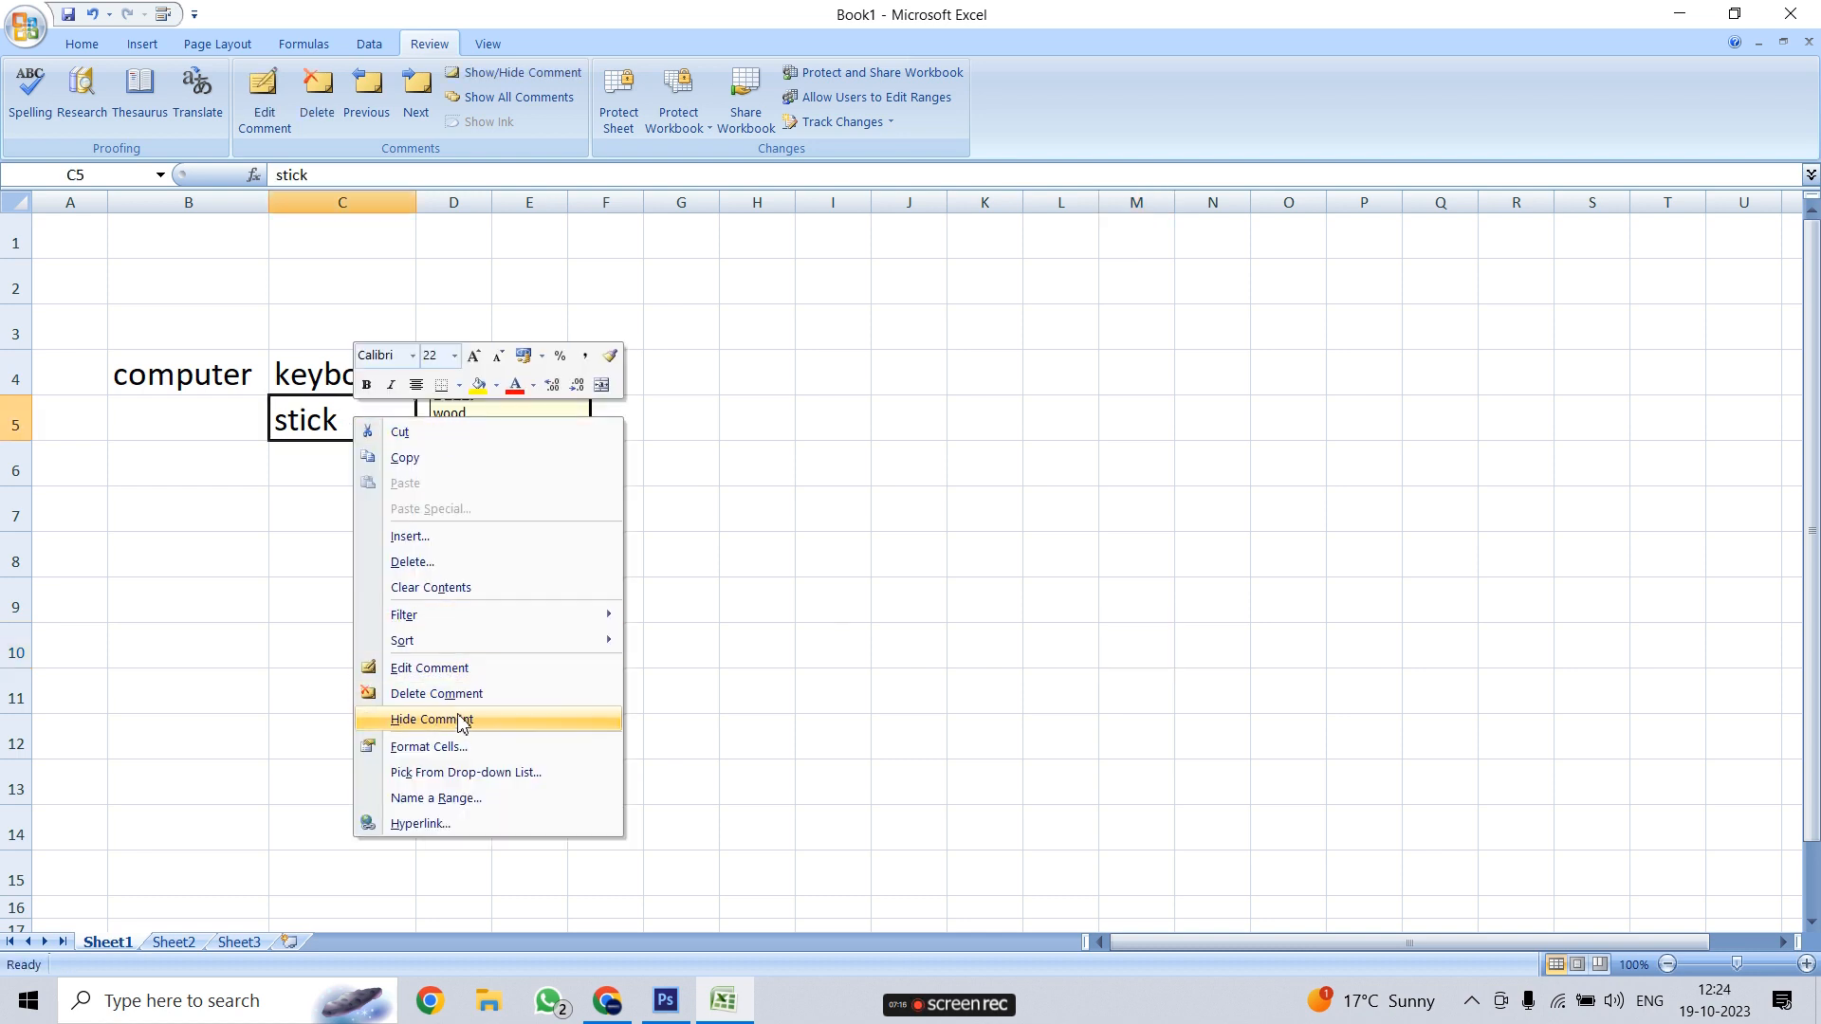
pyautogui.click(772, 727)
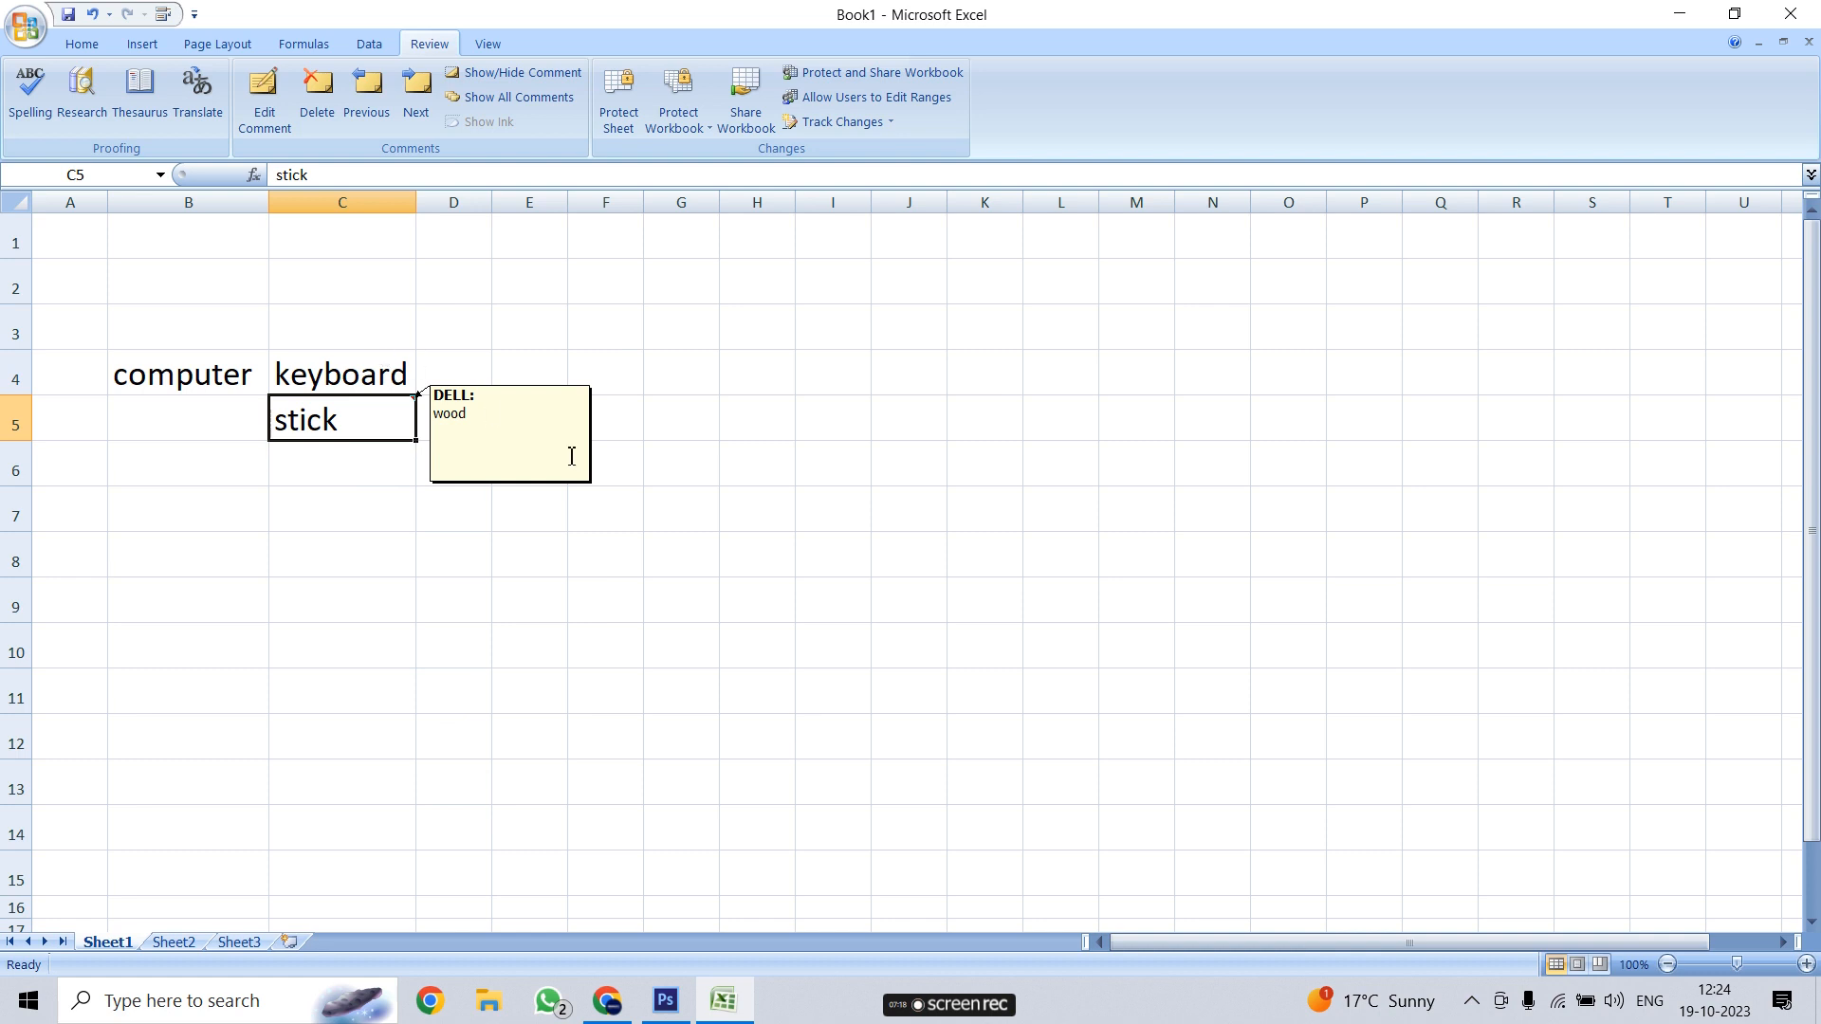
pyautogui.click(991, 417)
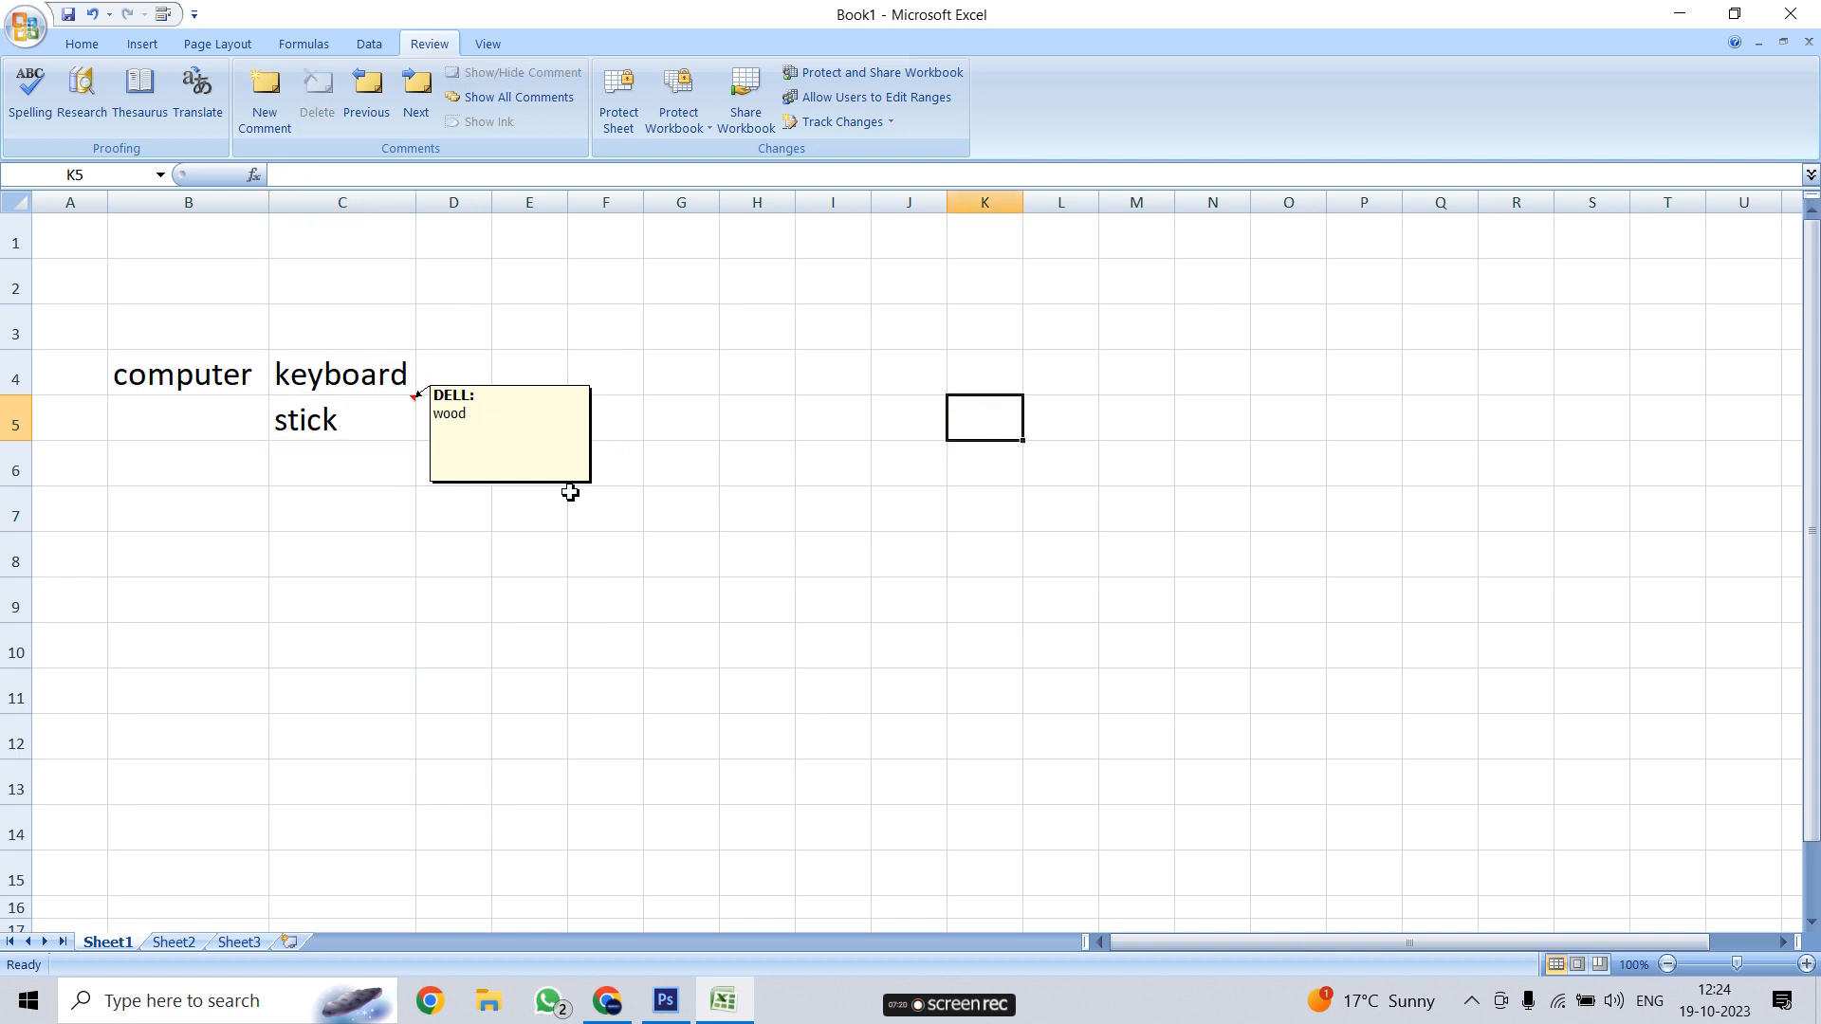
pyautogui.rightClick(337, 424)
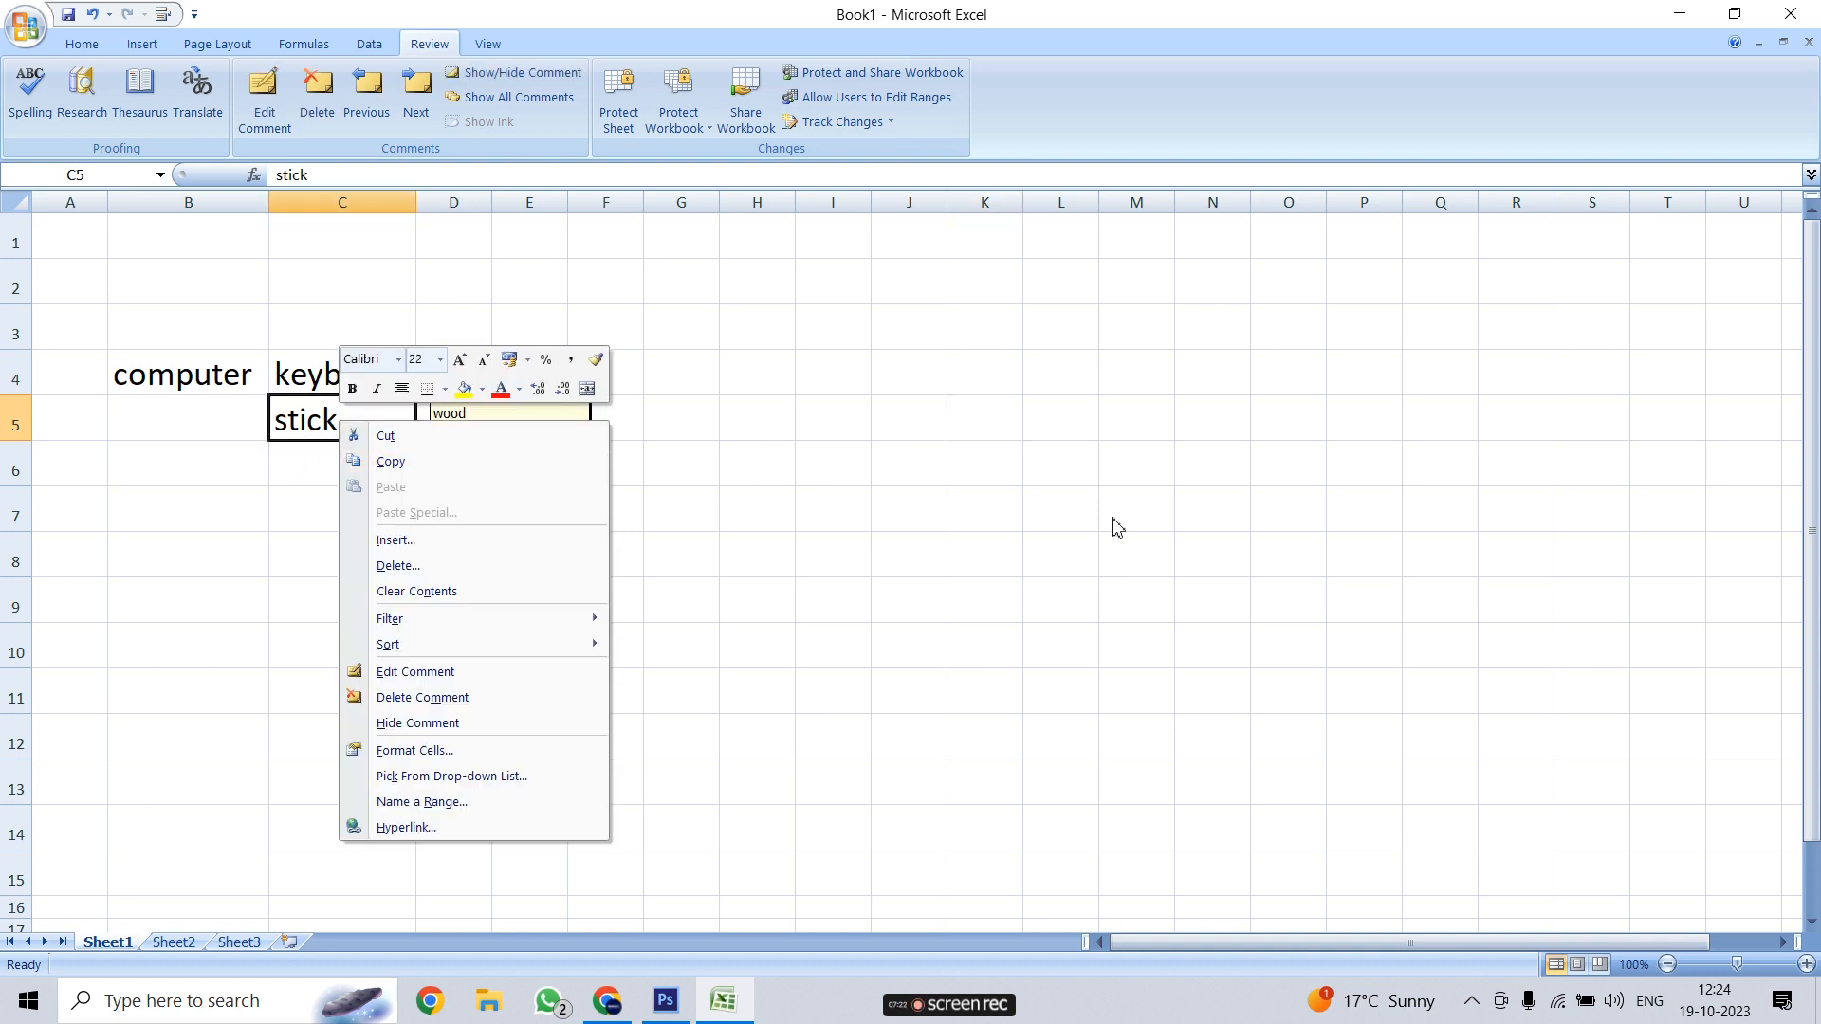
pyautogui.press('Escape')
pyautogui.rightClick(369, 429)
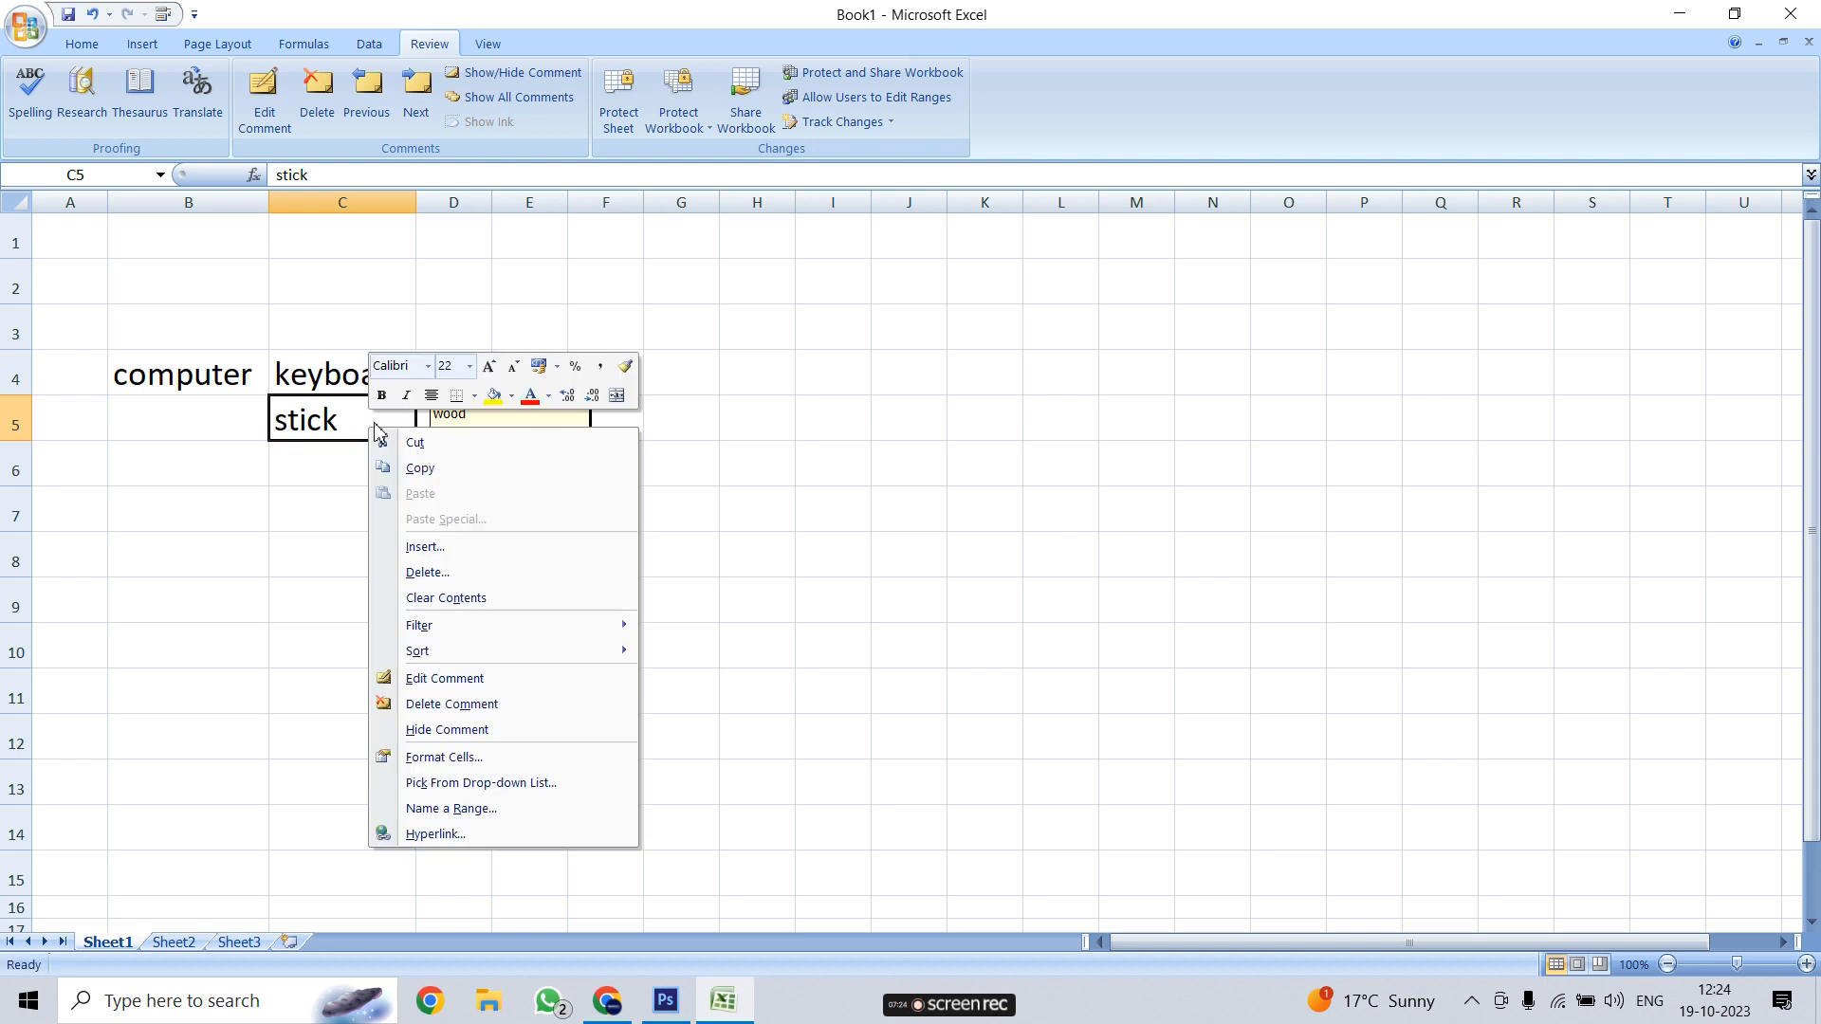
pyautogui.click(489, 729)
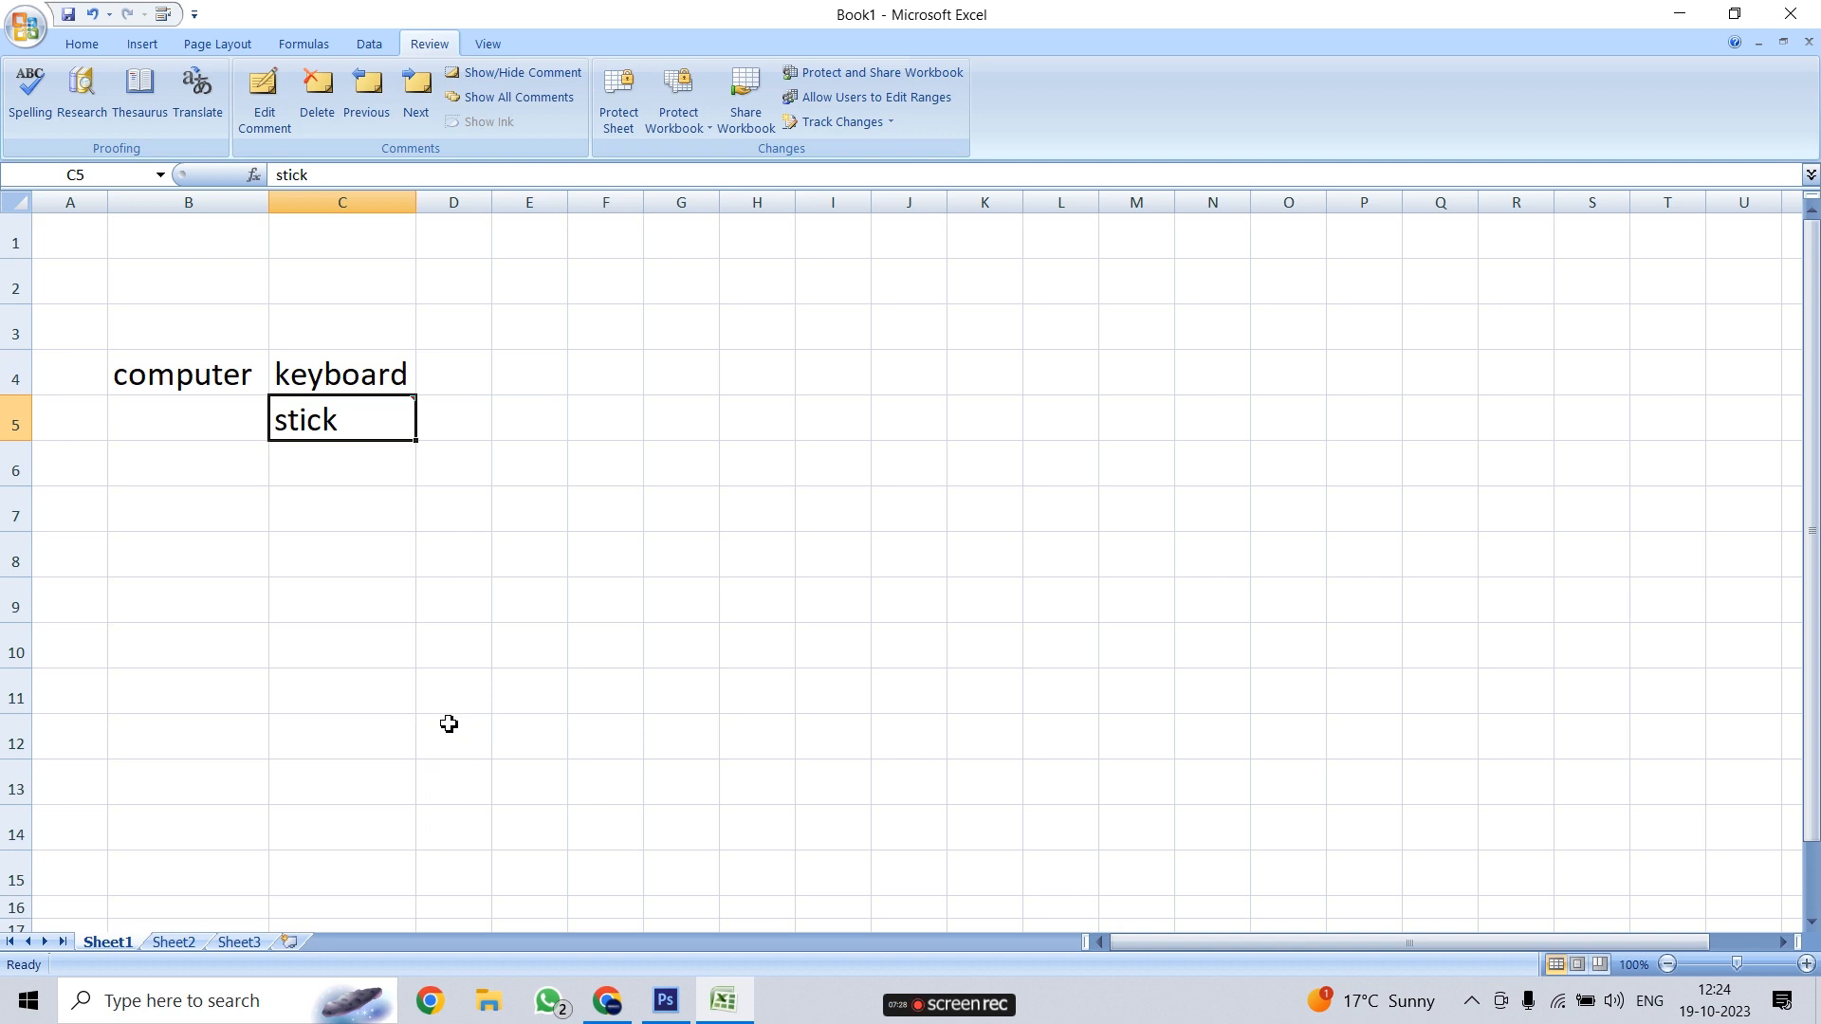
pyautogui.click(574, 461)
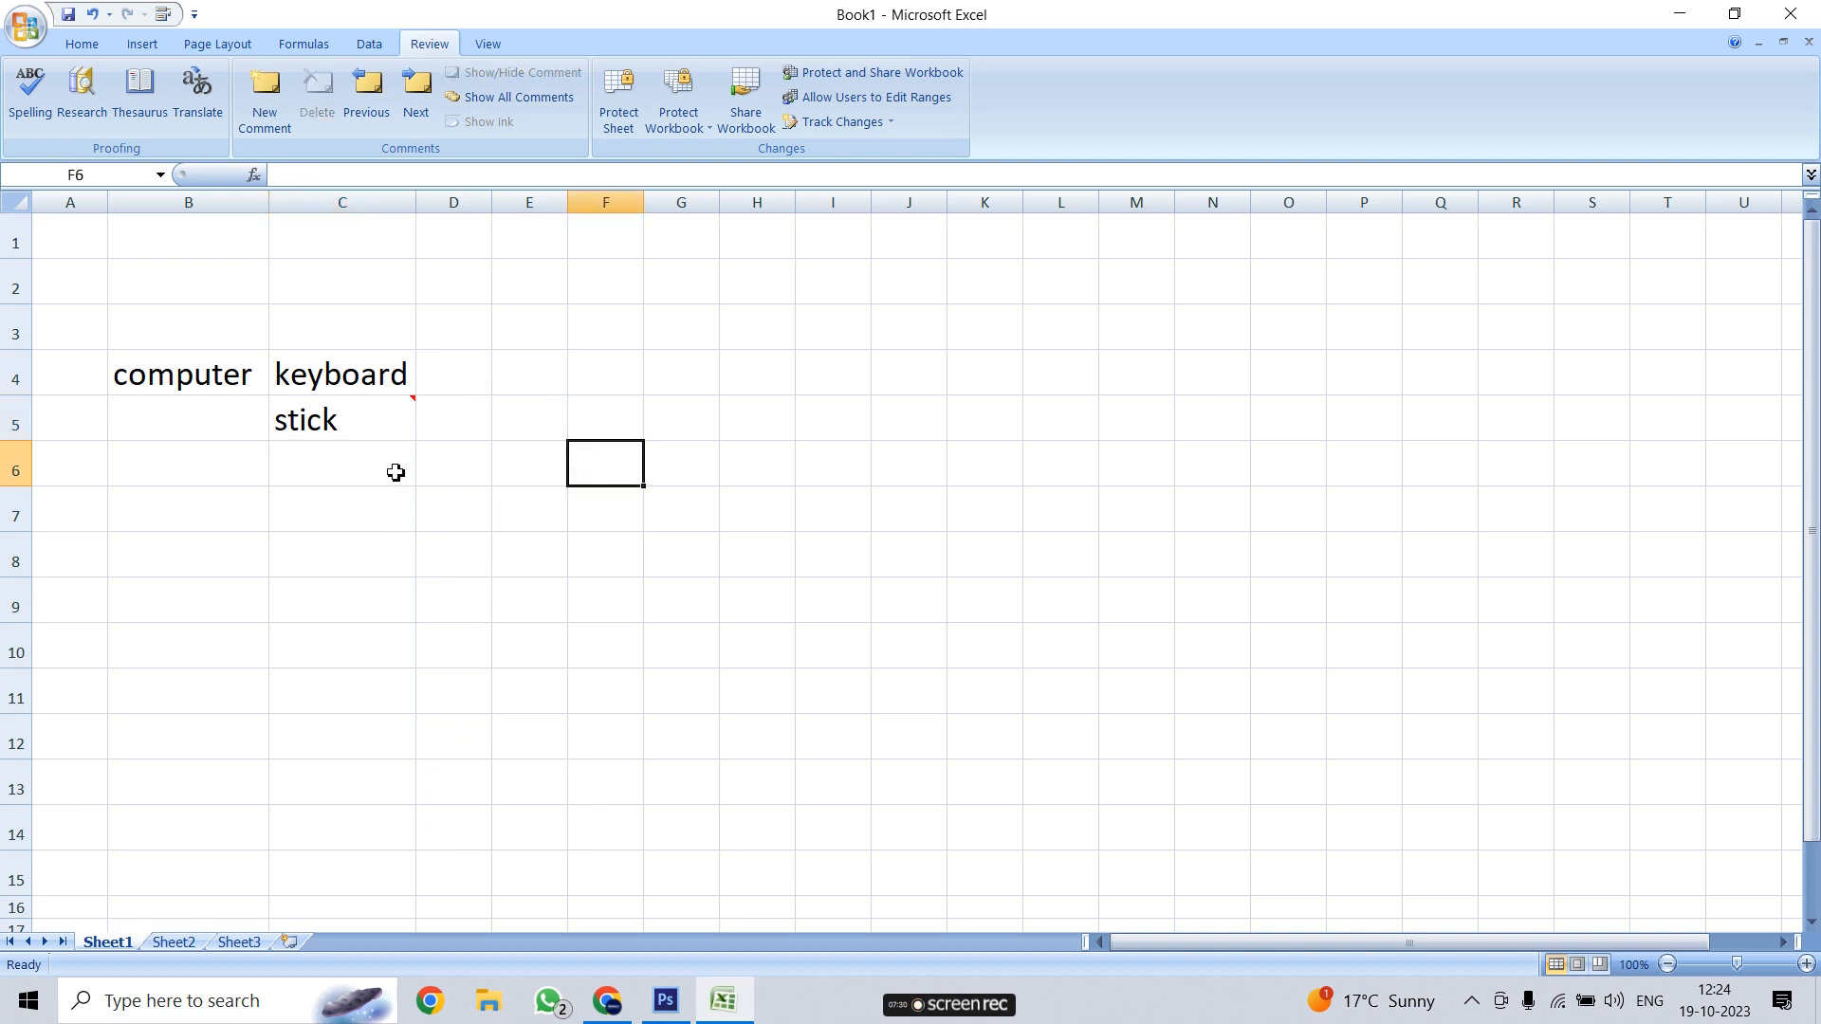
pyautogui.moveTo(343, 421)
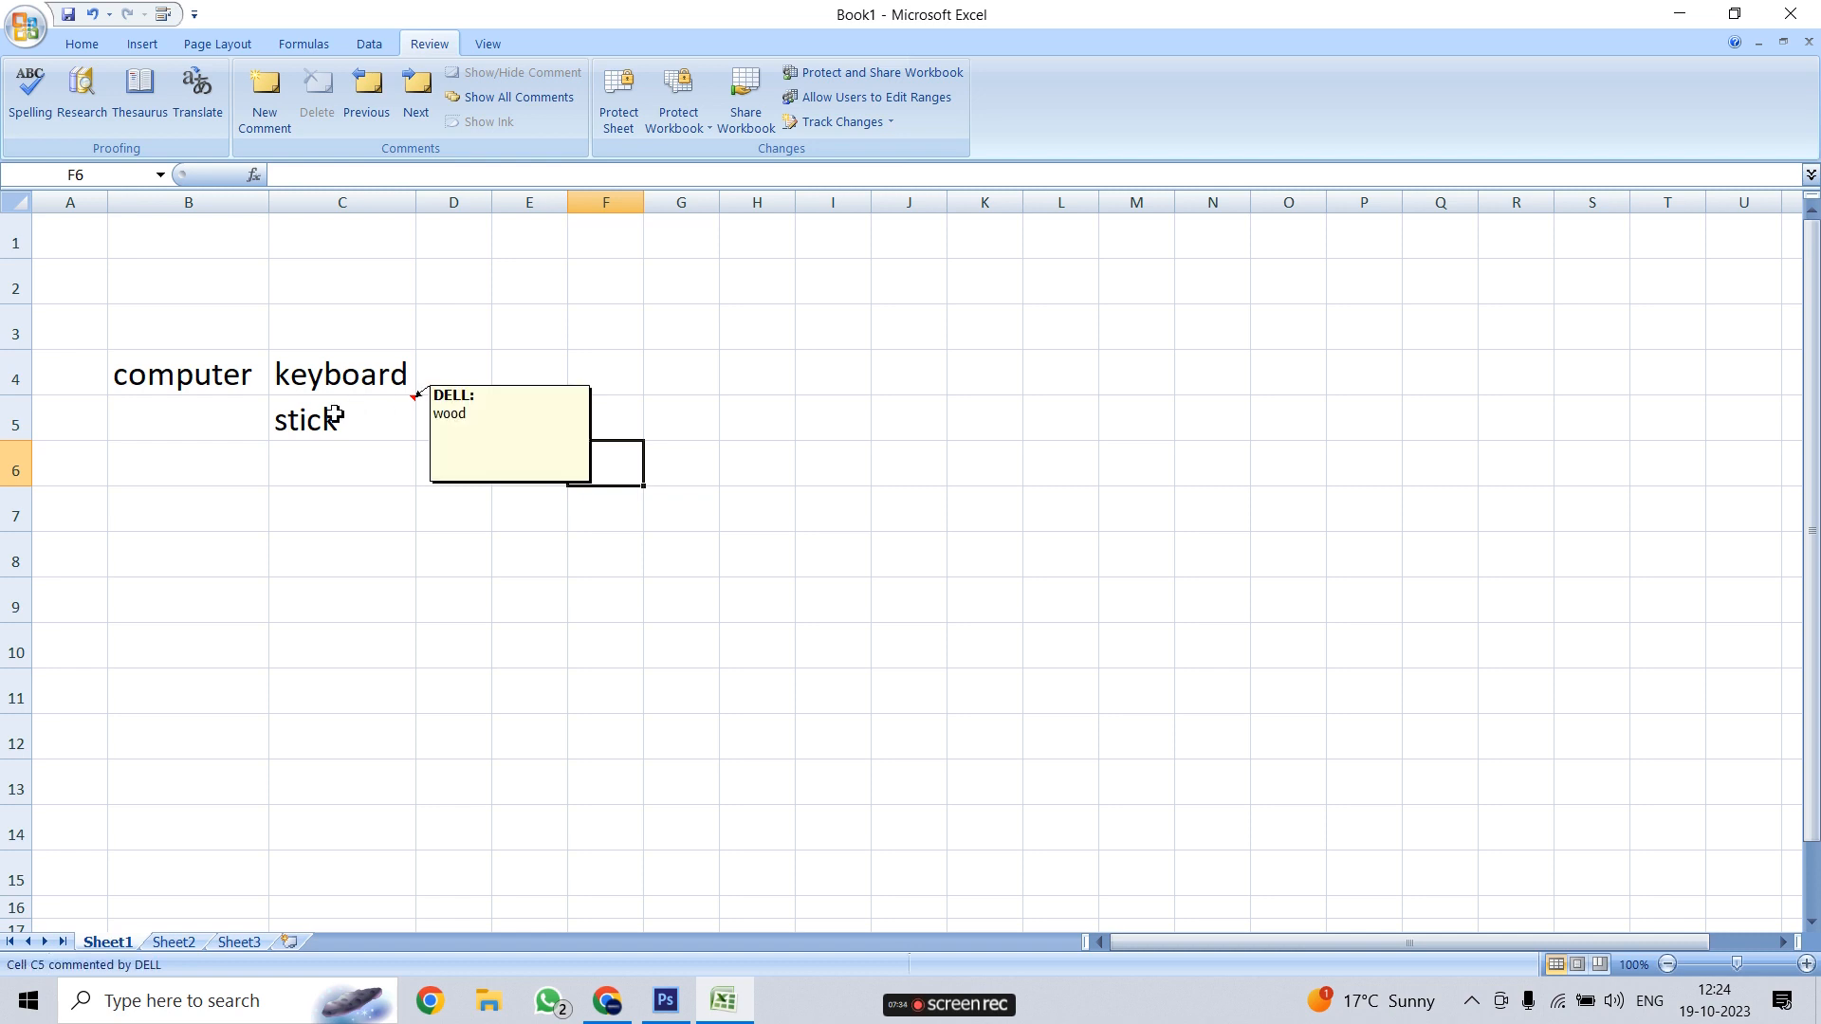
pyautogui.click(314, 611)
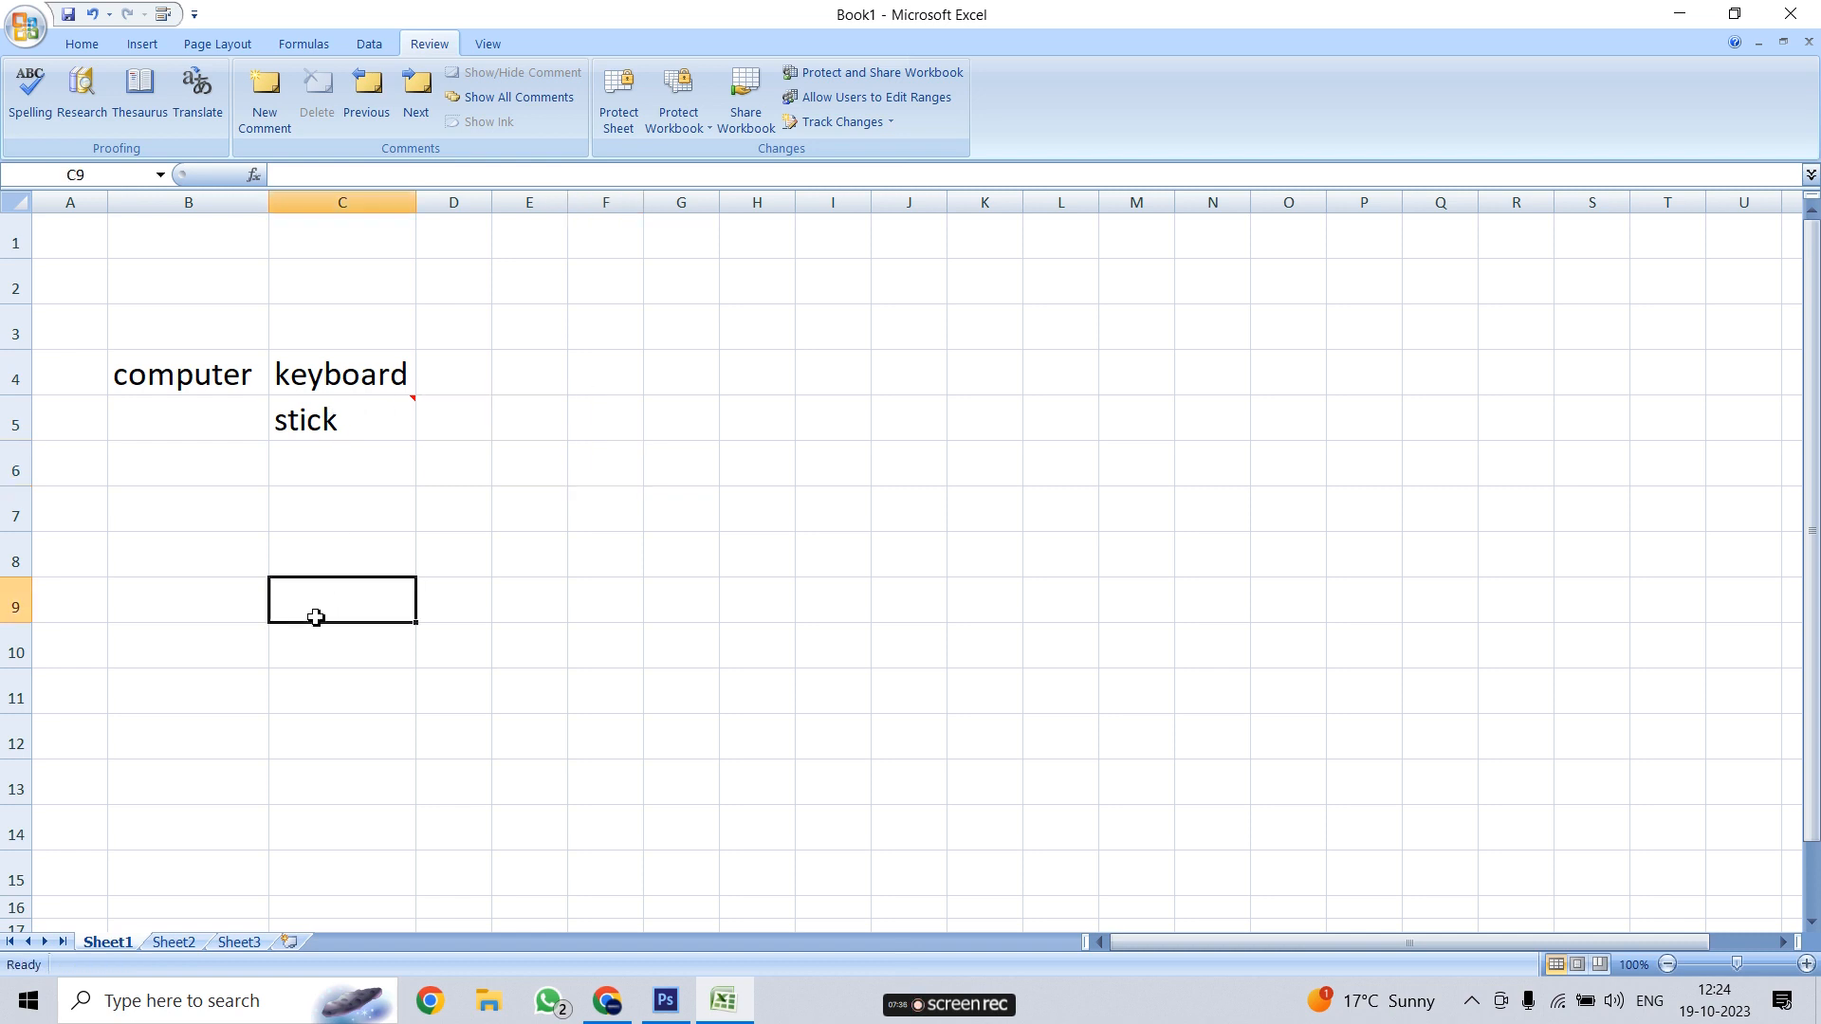
pyautogui.click(356, 422)
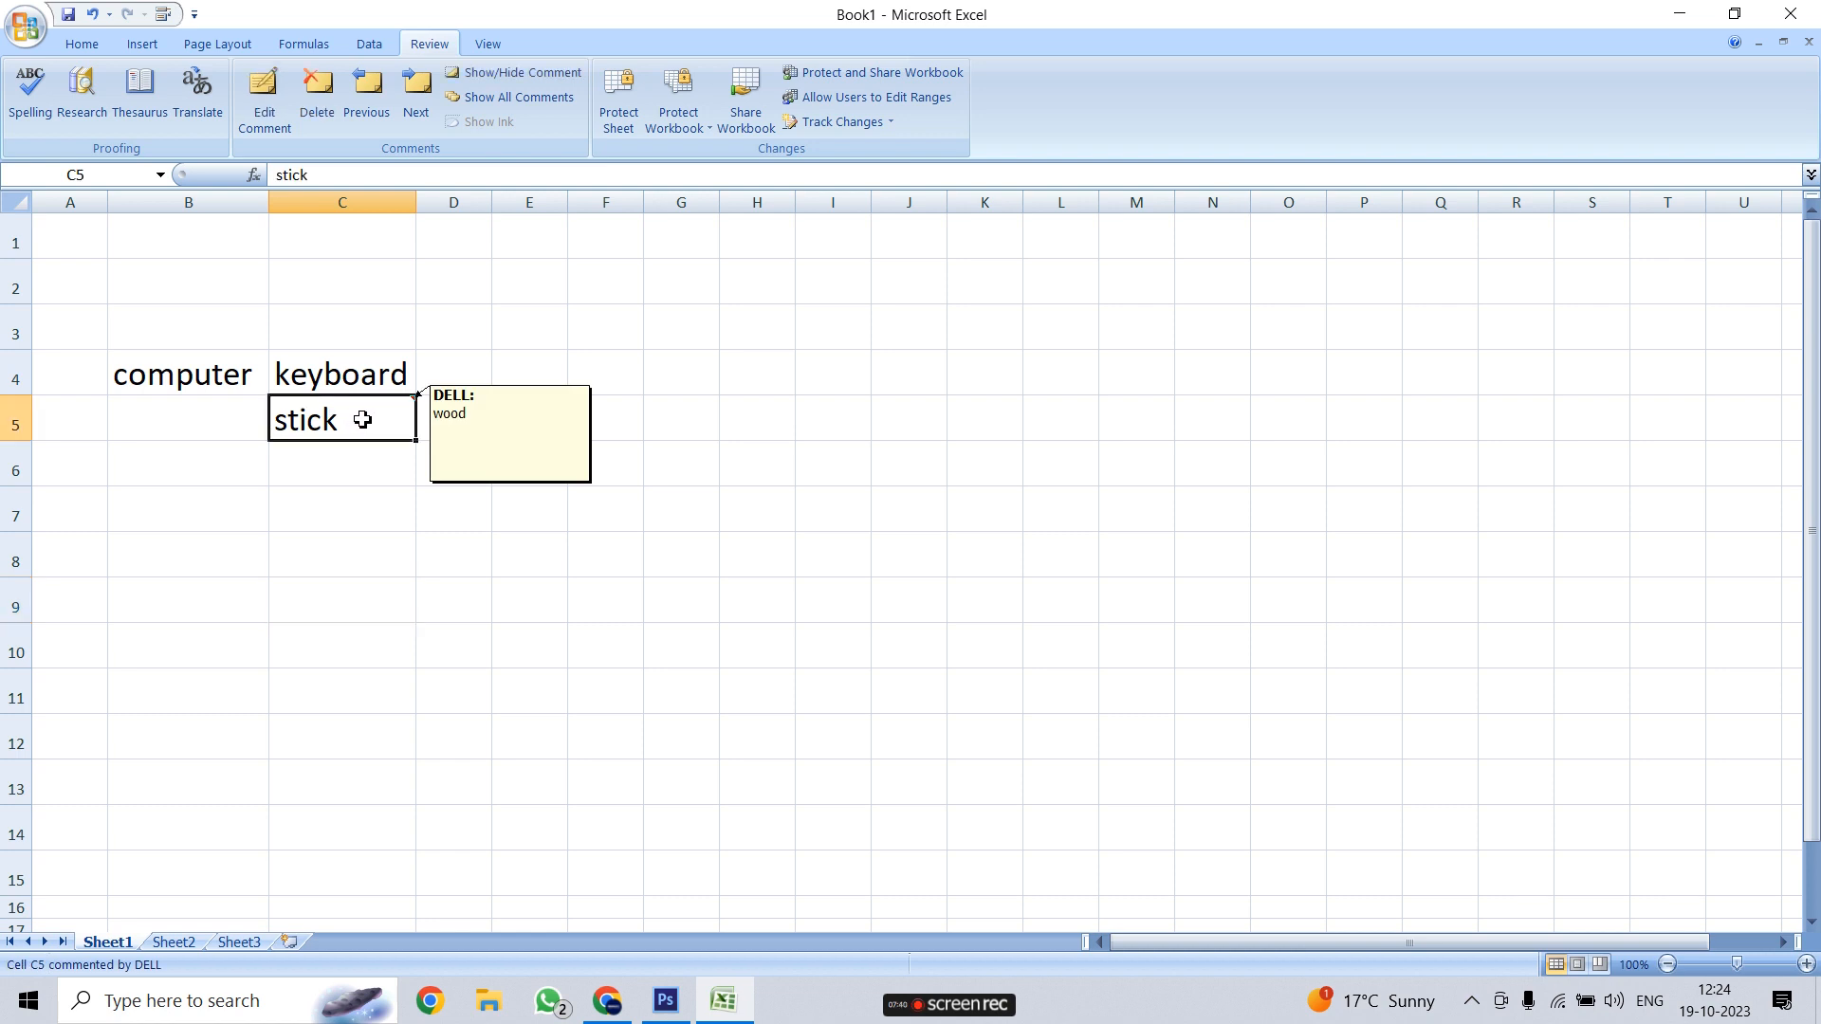
pyautogui.click(263, 112)
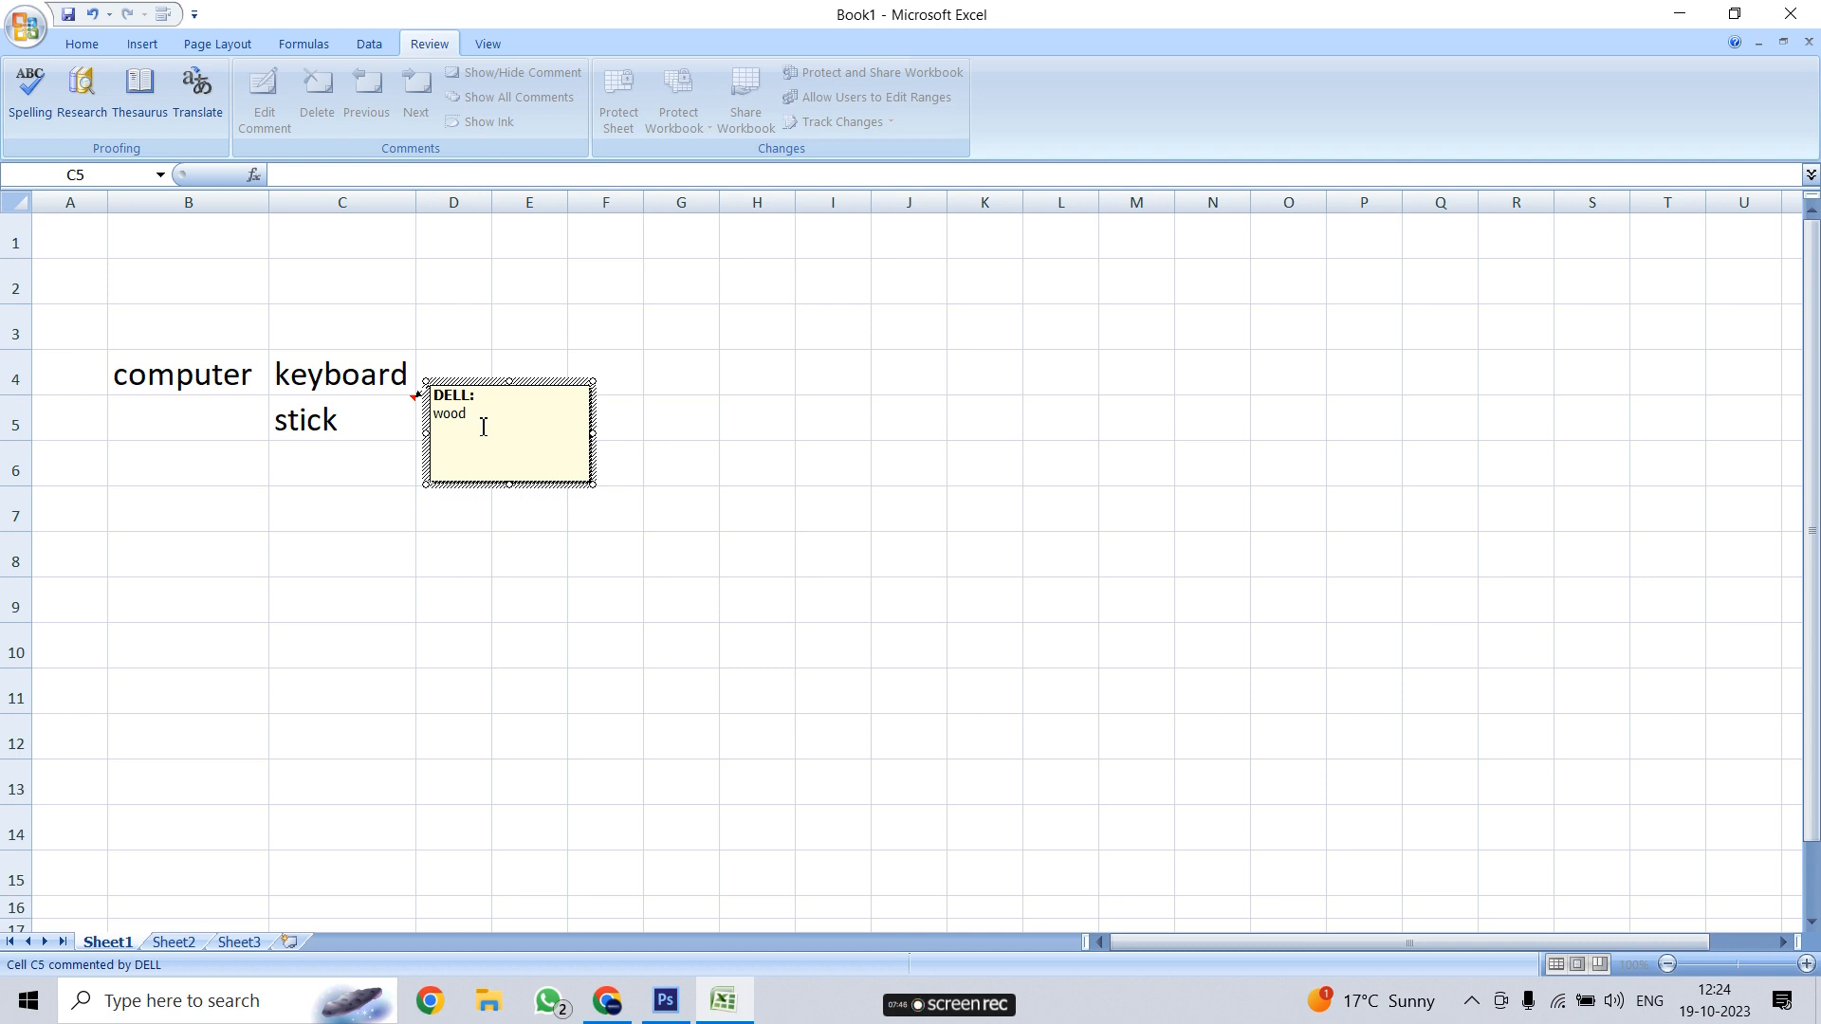
pyautogui.click(341, 660)
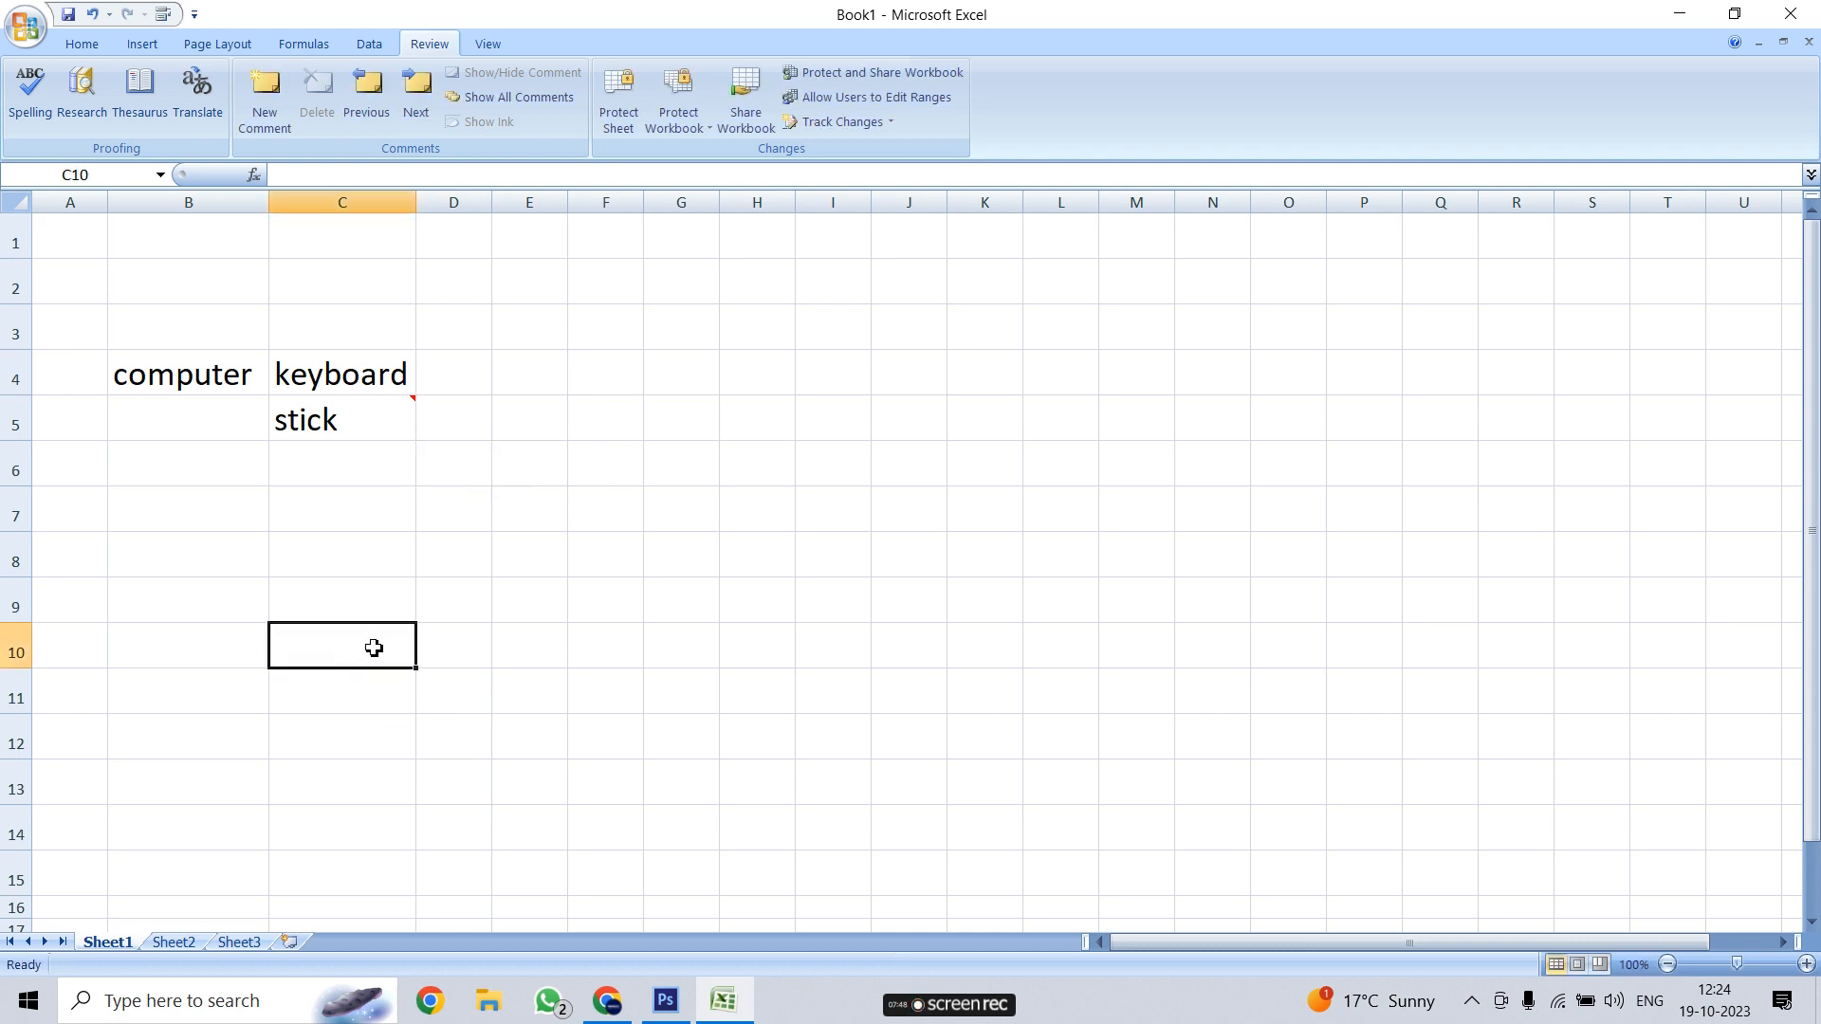
pyautogui.click(390, 419)
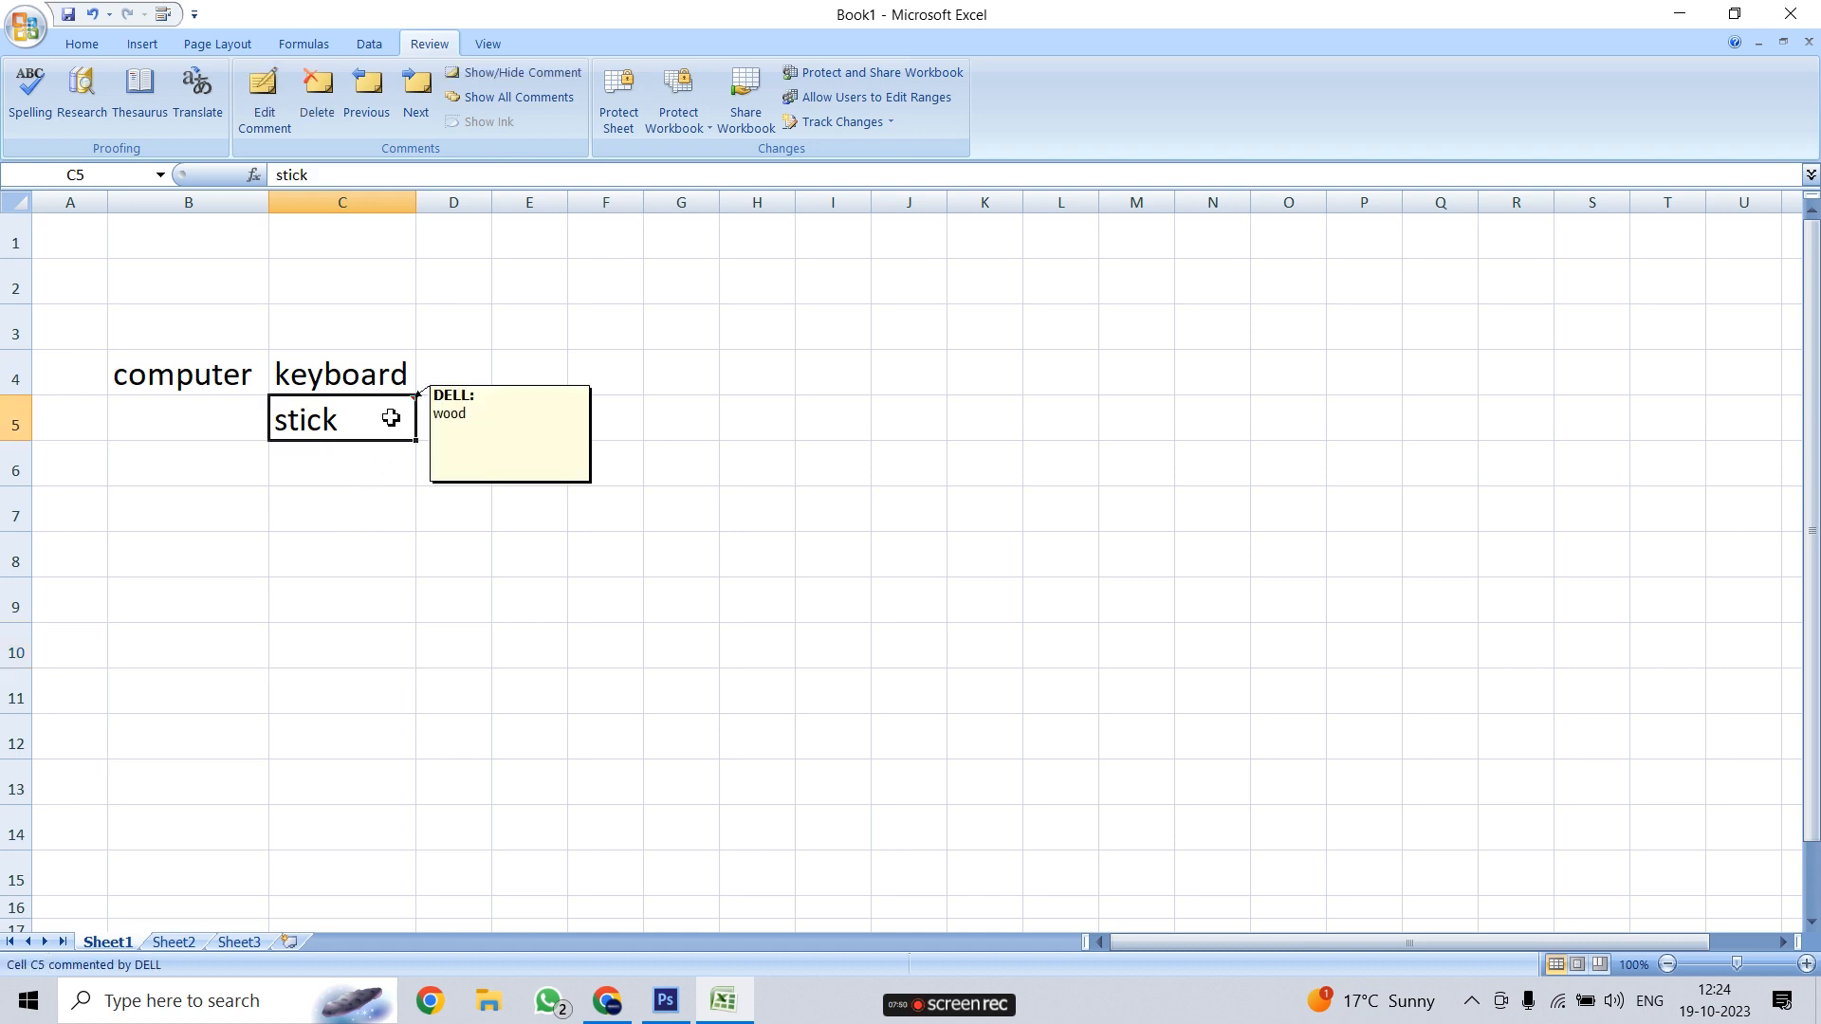
pyautogui.click(609, 434)
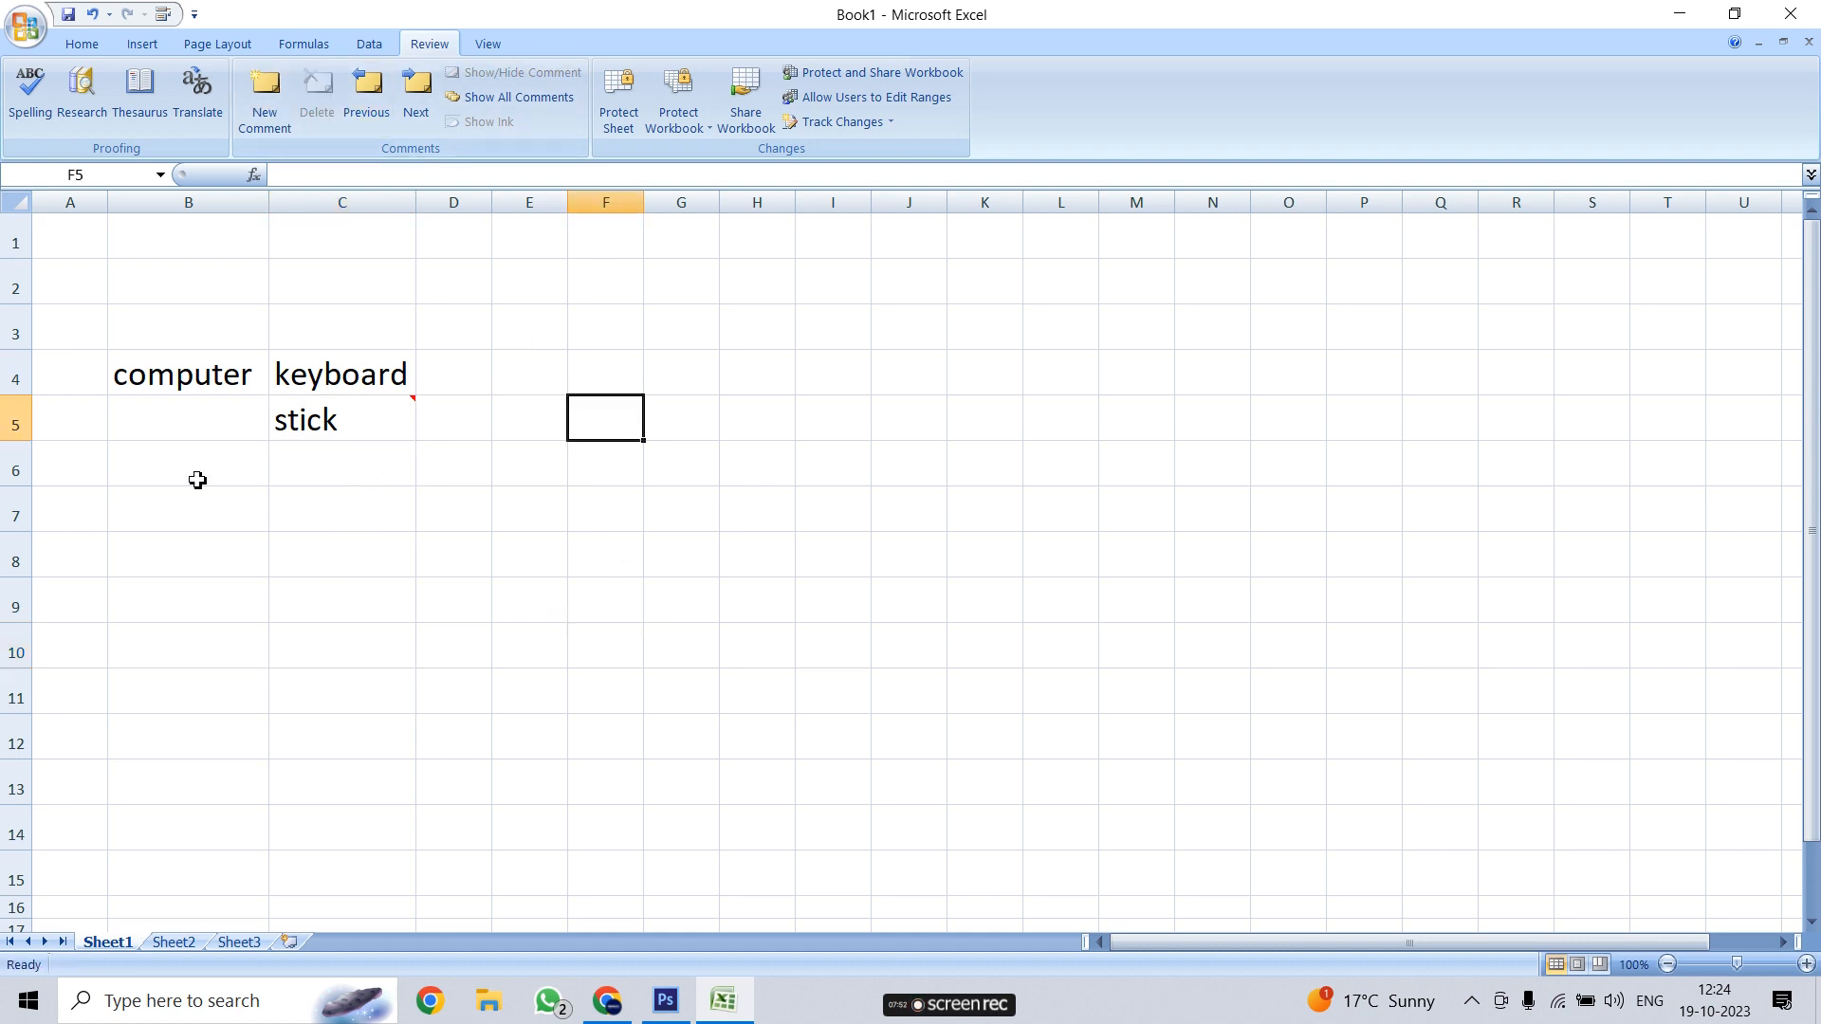
pyautogui.click(347, 379)
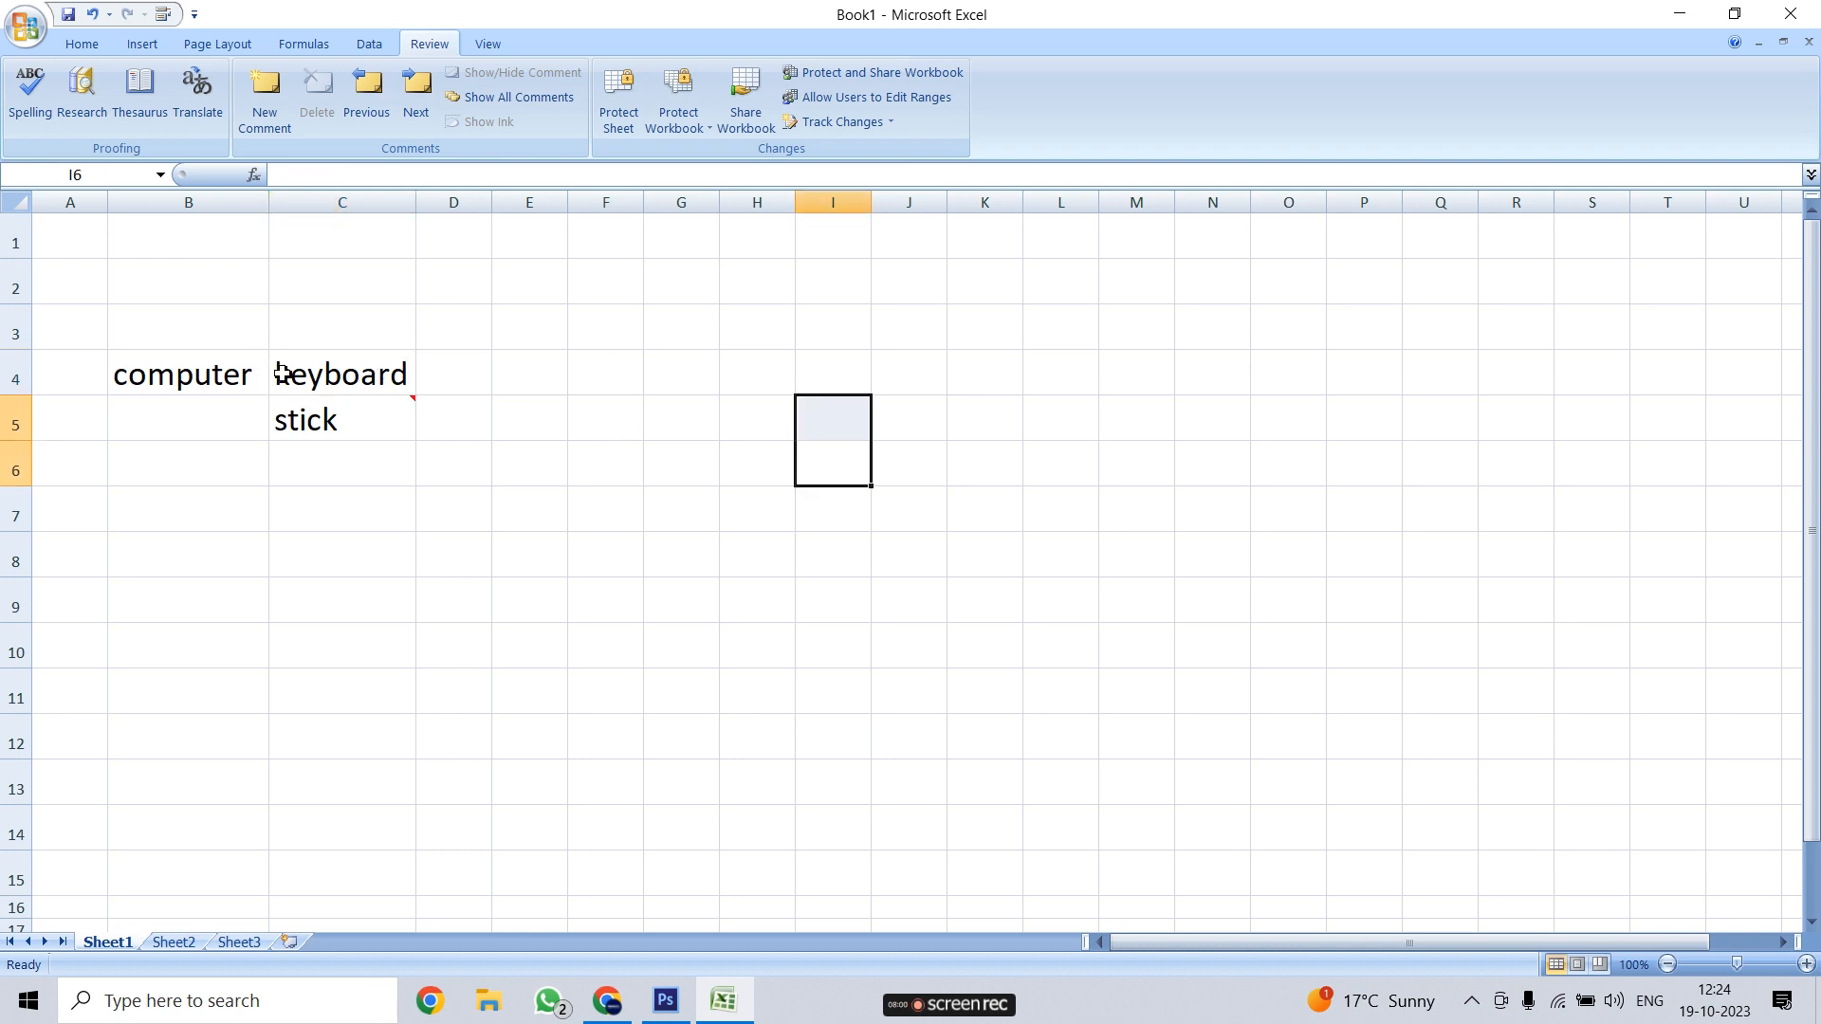
# Add a comment reading 'hardwae' to the keyboard cell C4 and preview it
pyautogui.click(274, 101)
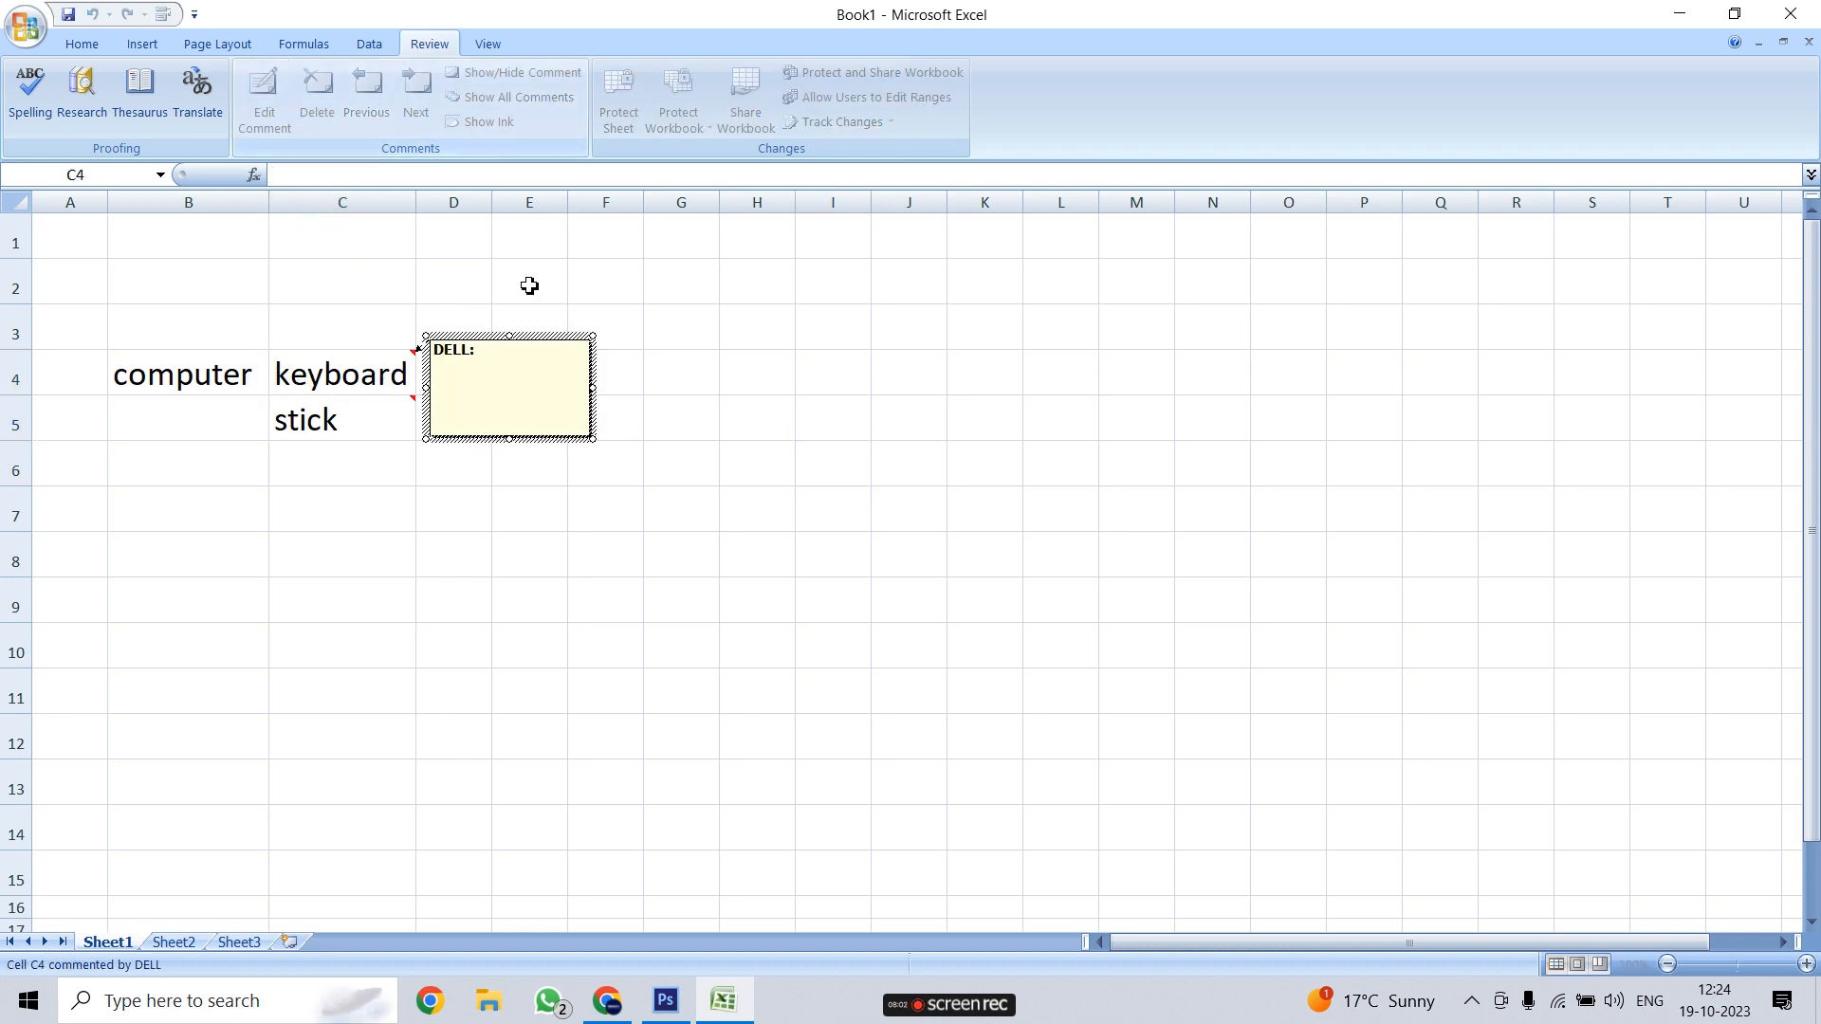
pyautogui.write('hardwae')
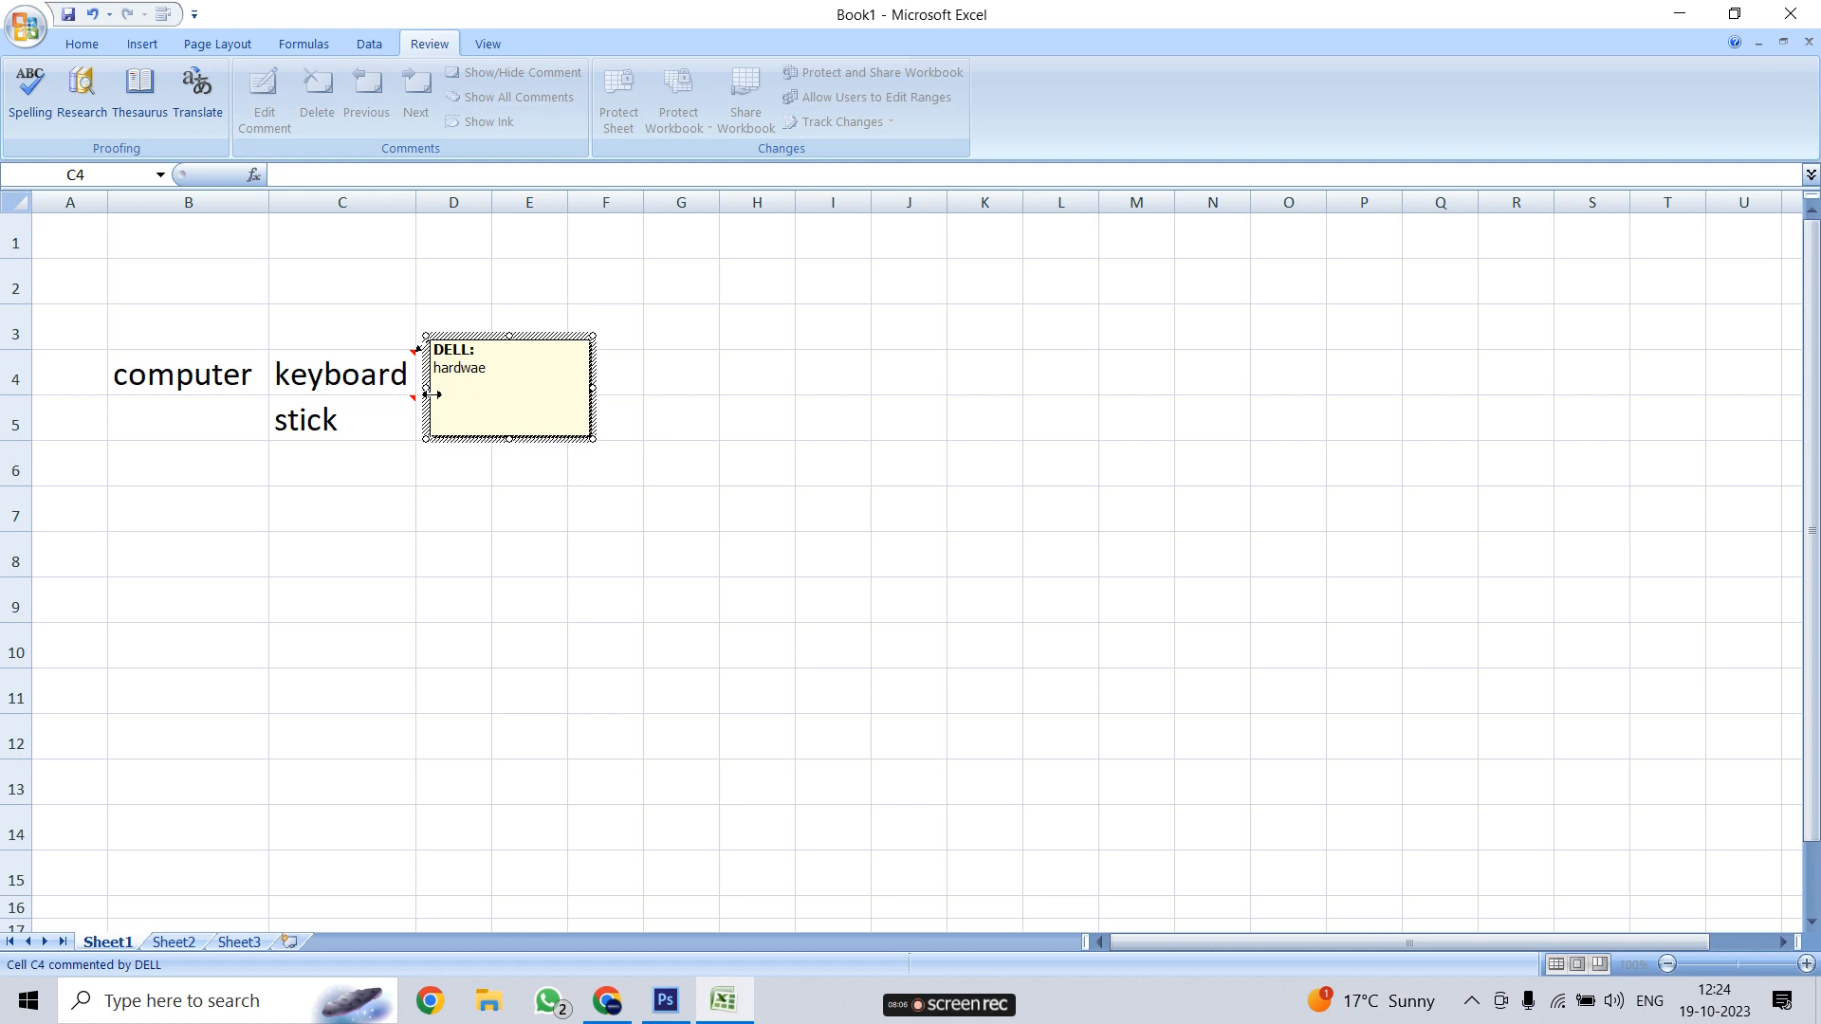
pyautogui.click(818, 522)
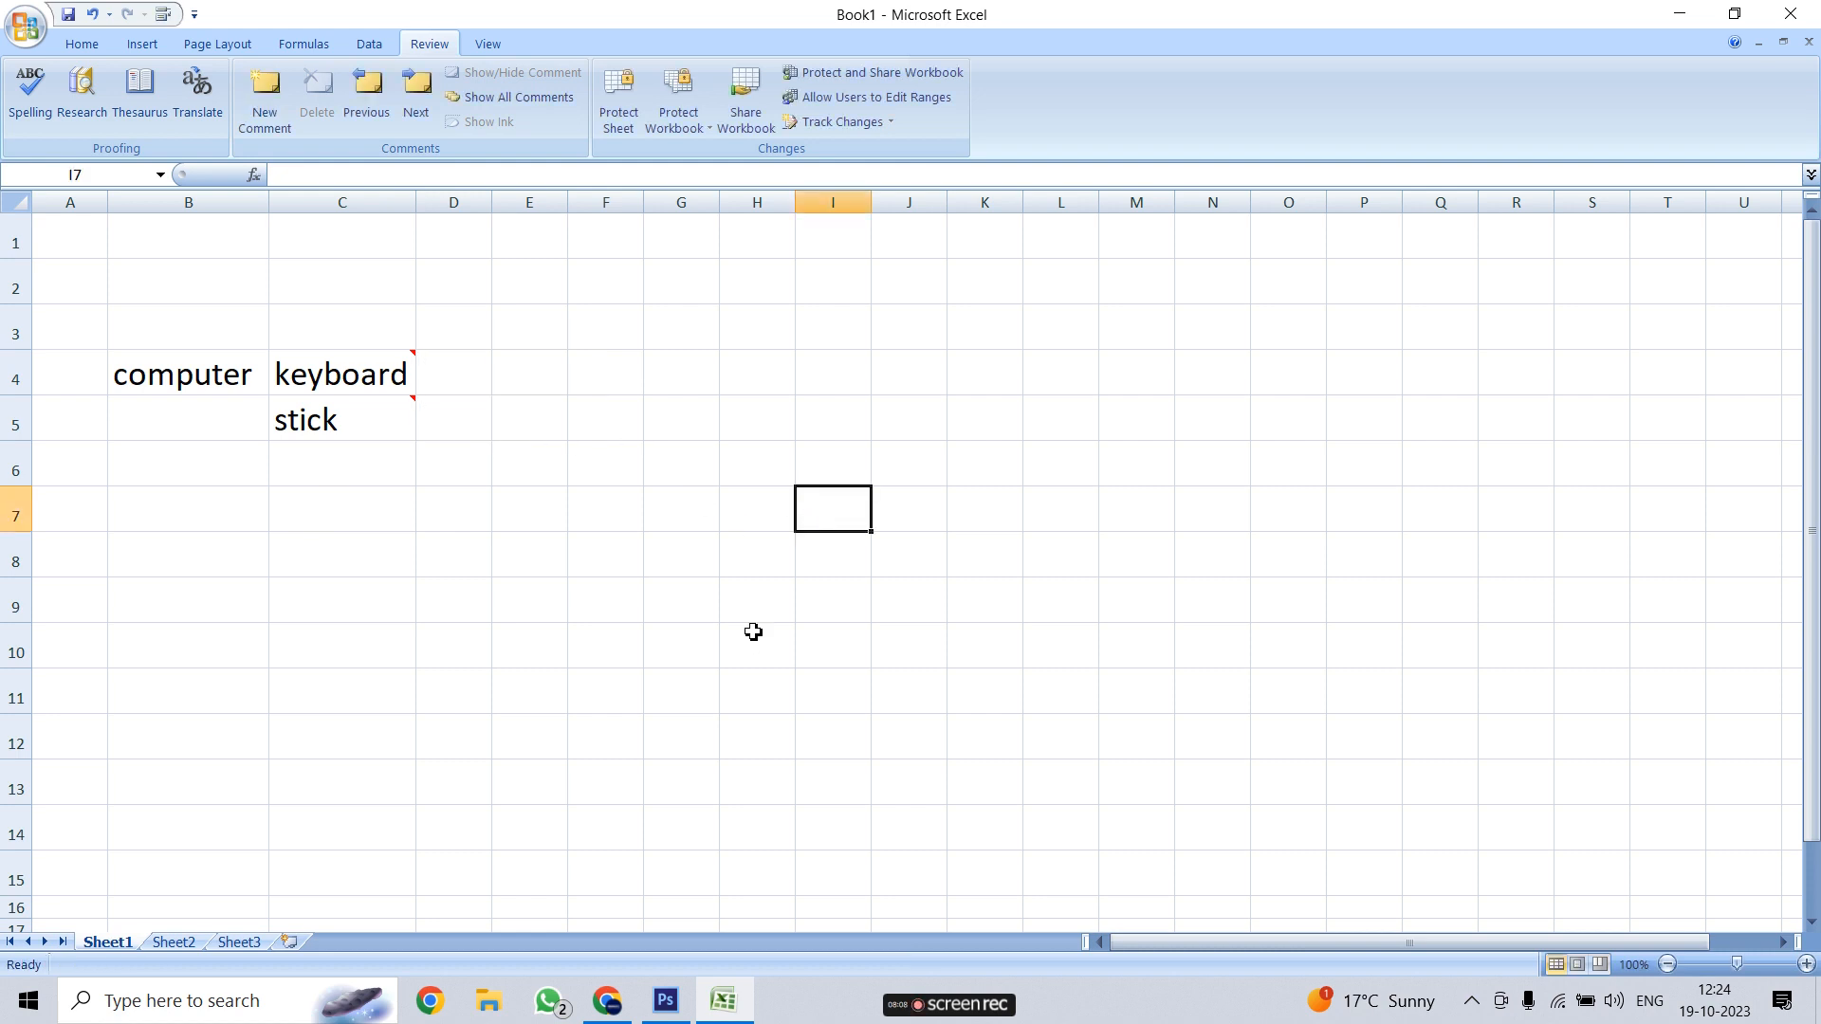
pyautogui.click(384, 376)
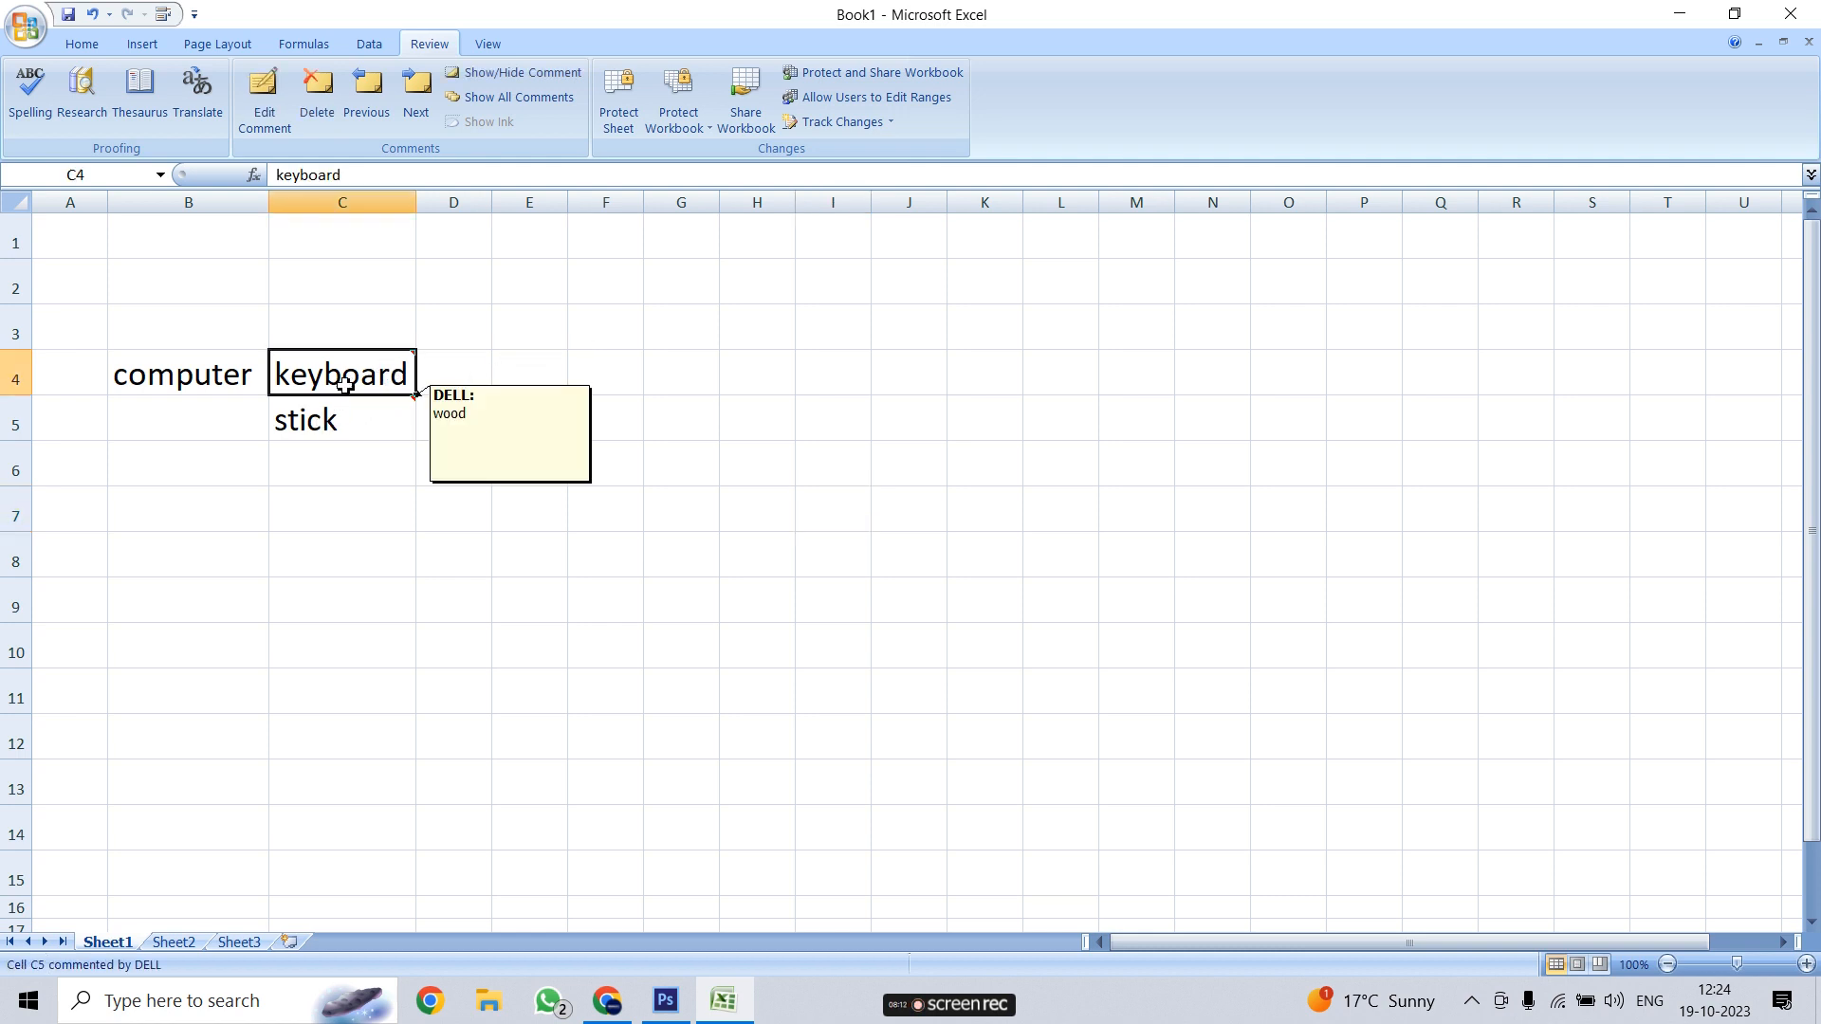
pyautogui.click(350, 416)
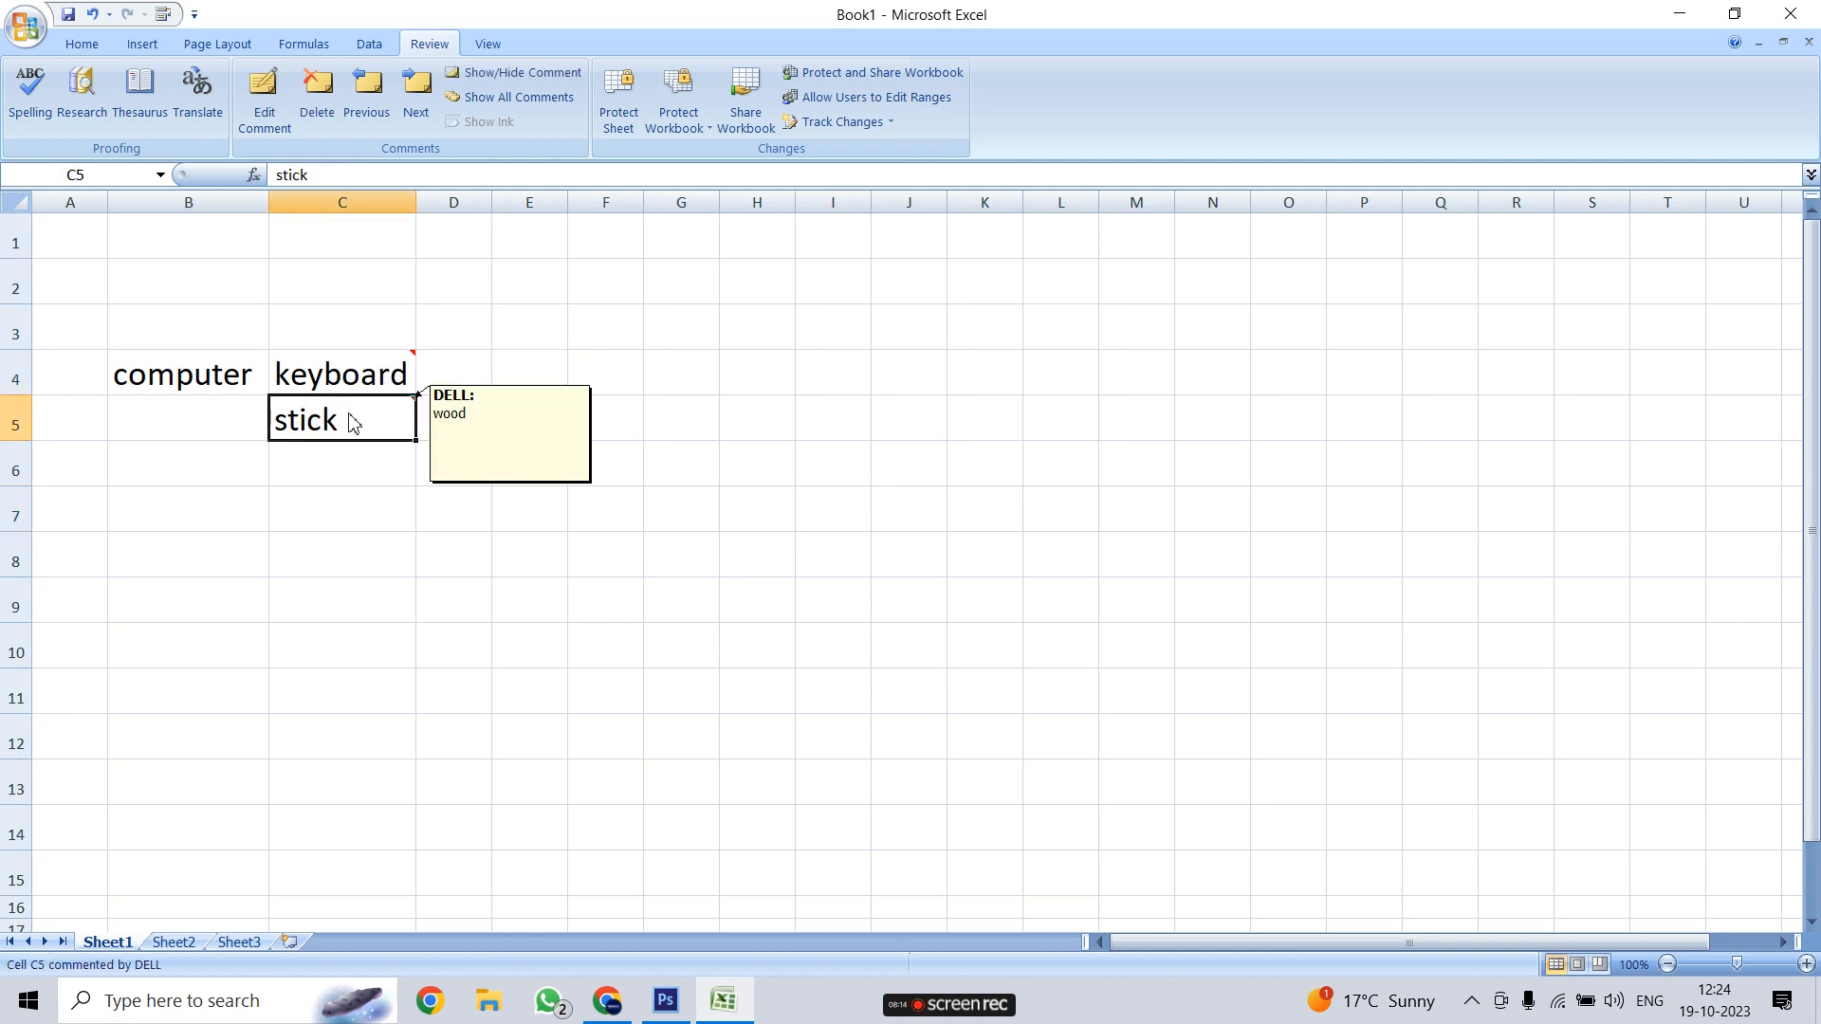
pyautogui.click(891, 512)
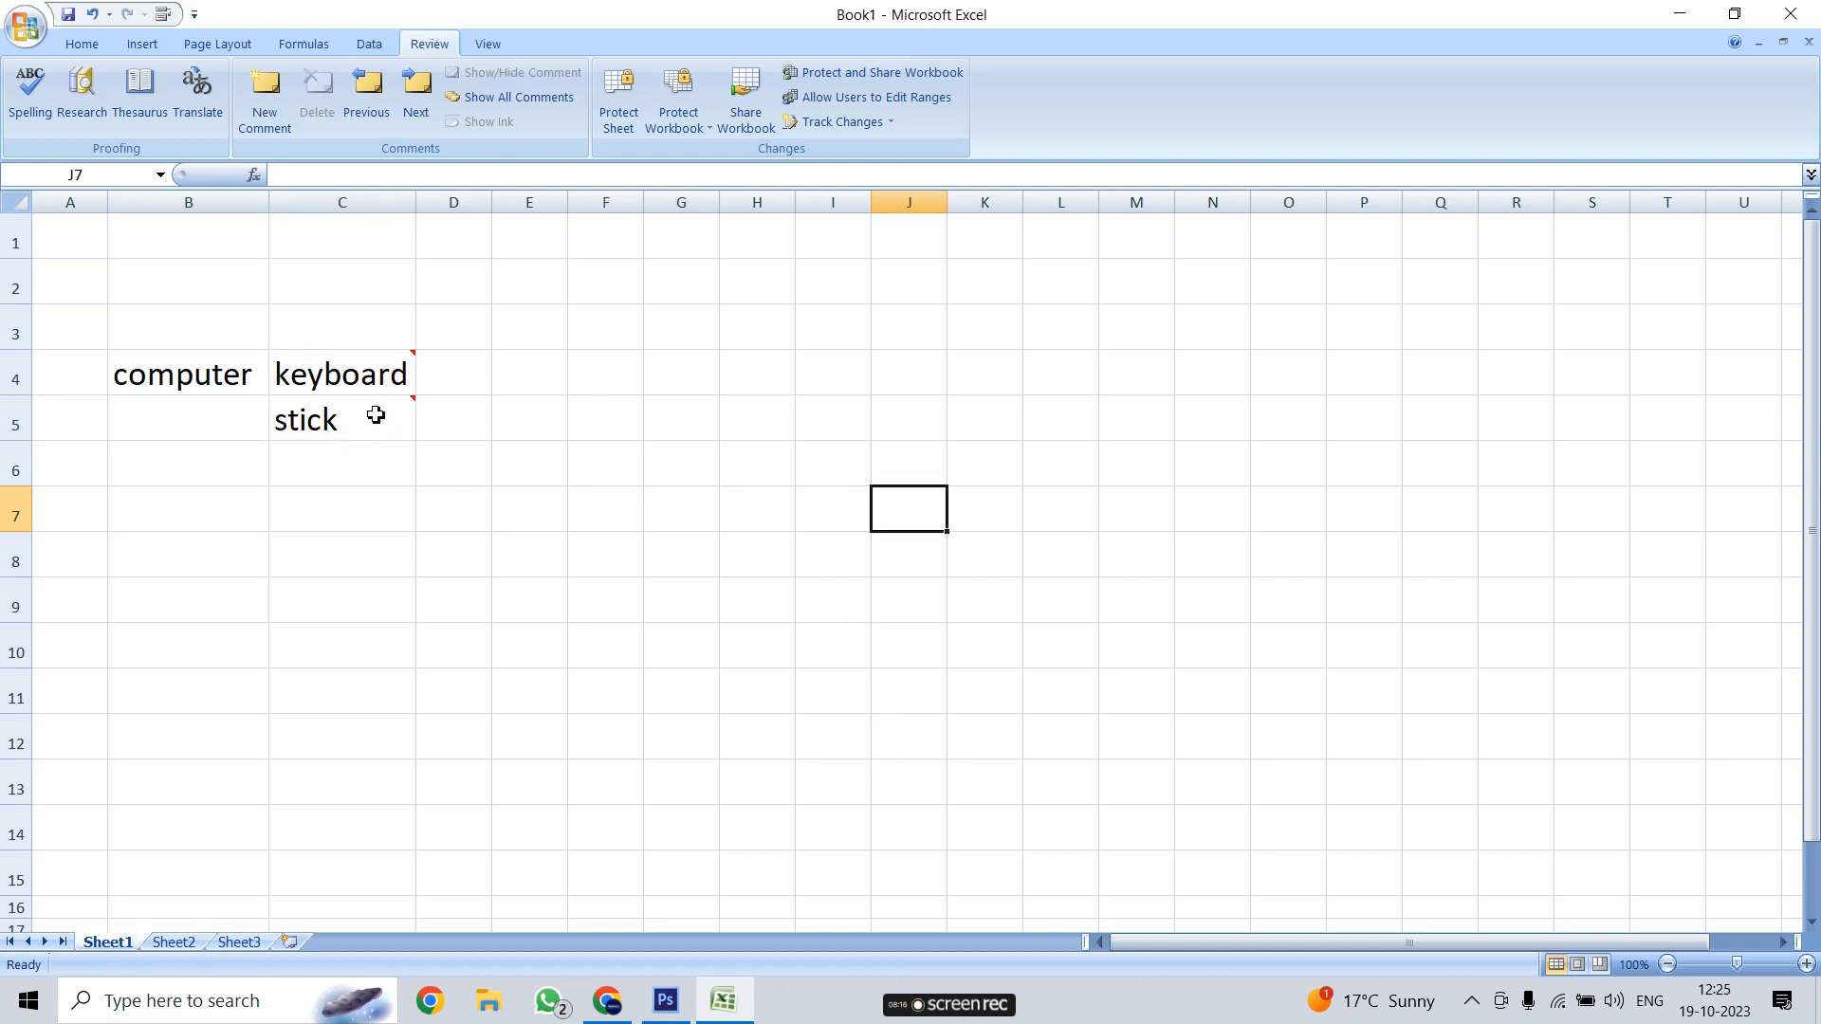
pyautogui.click(387, 381)
# Step forward through the comments, confirming the wrap-around to the workbook's beginning twice
pyautogui.moveTo(360, 371)
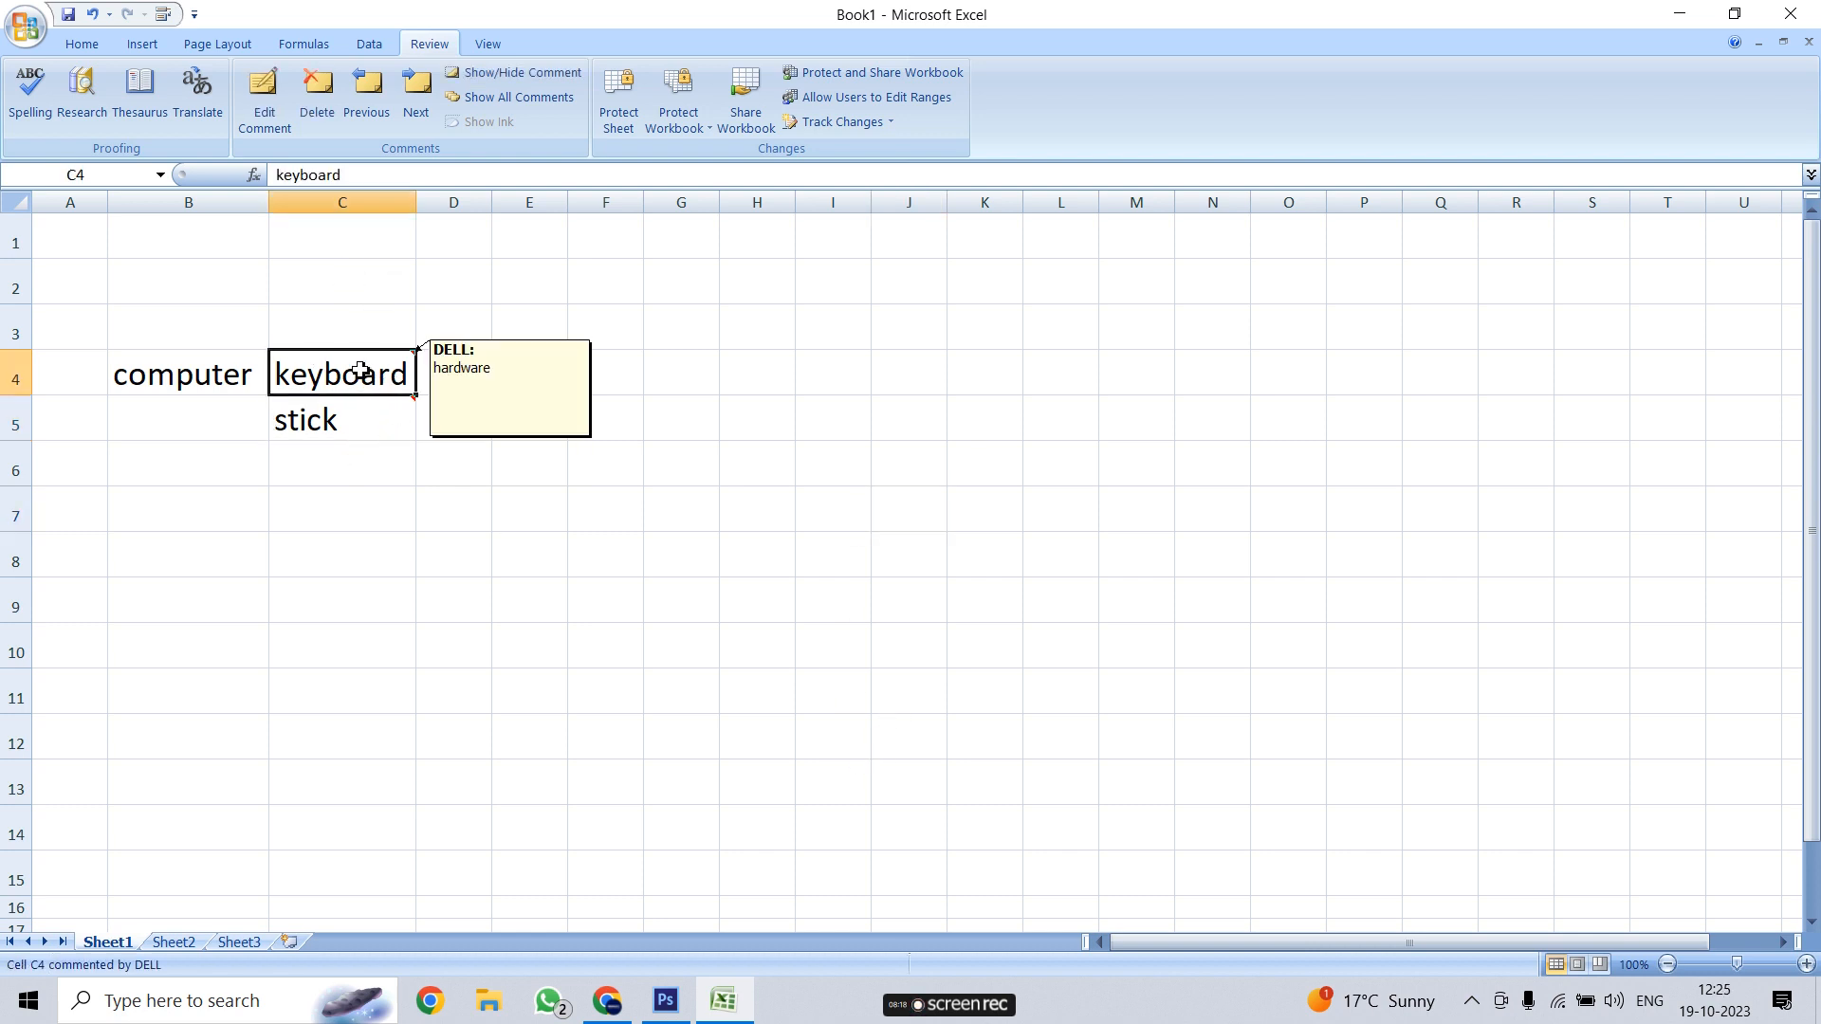
pyautogui.click(415, 106)
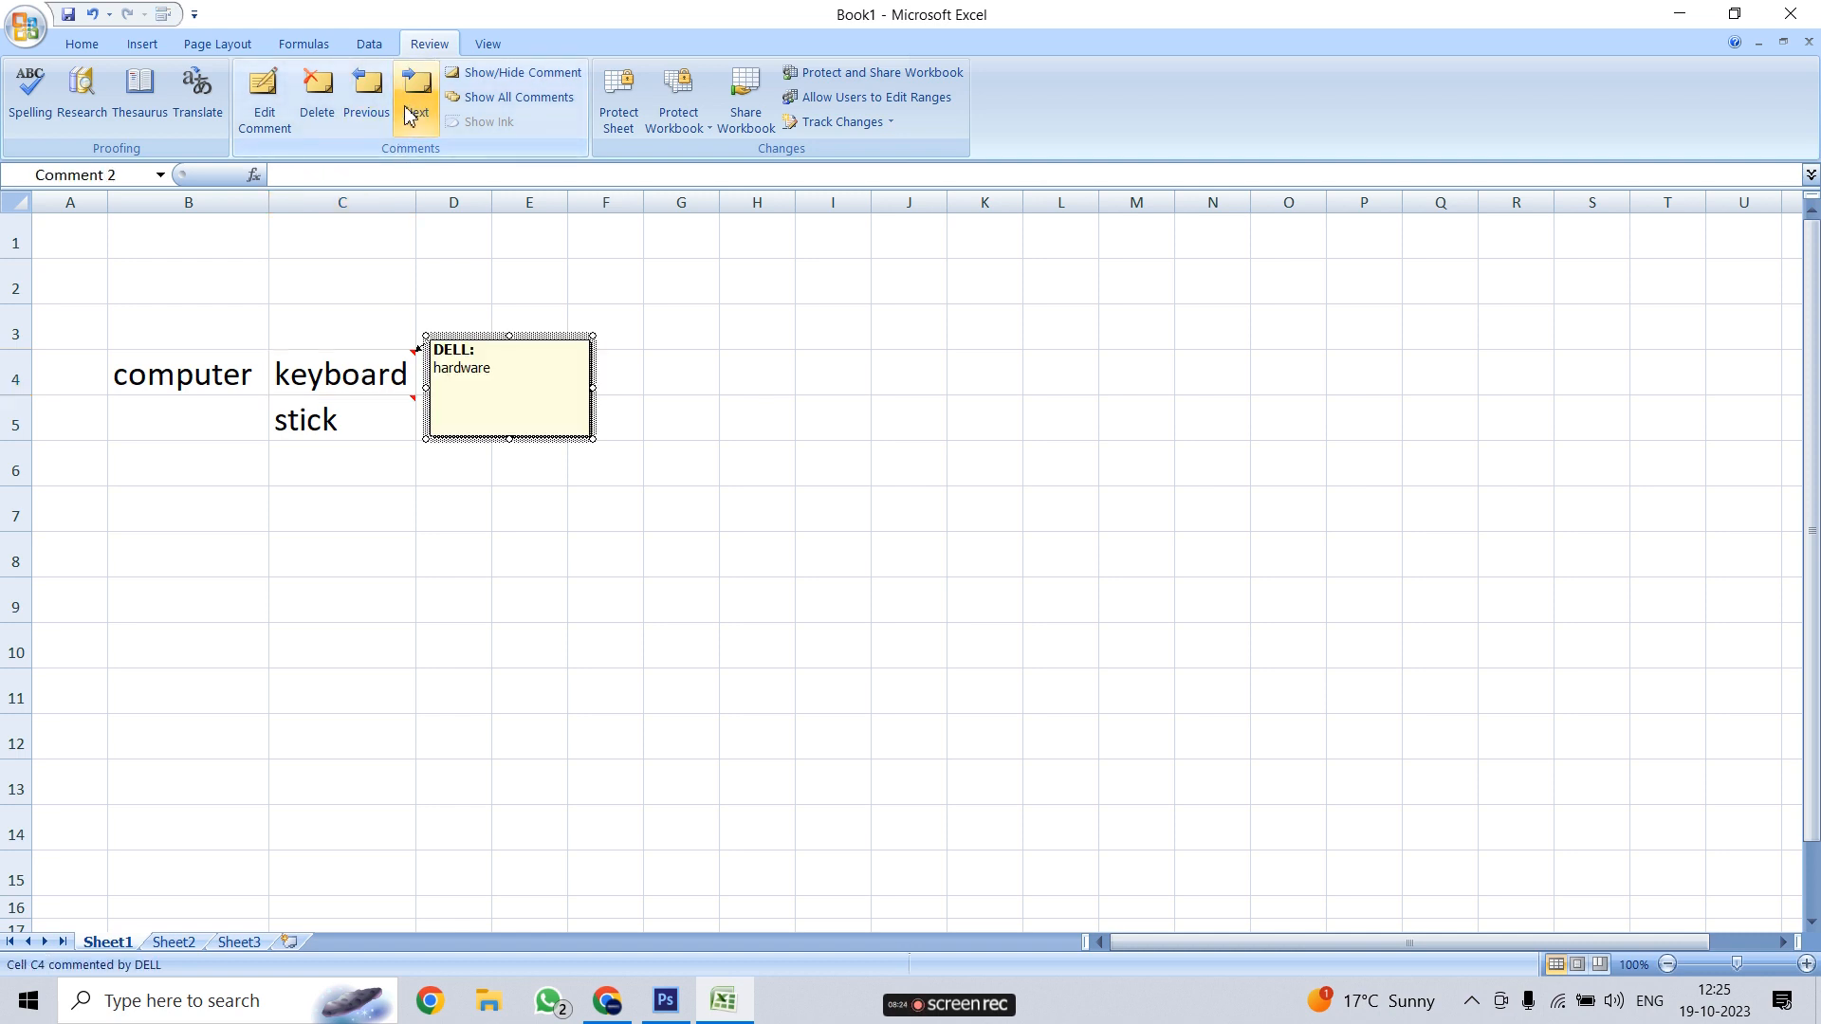
pyautogui.click(411, 116)
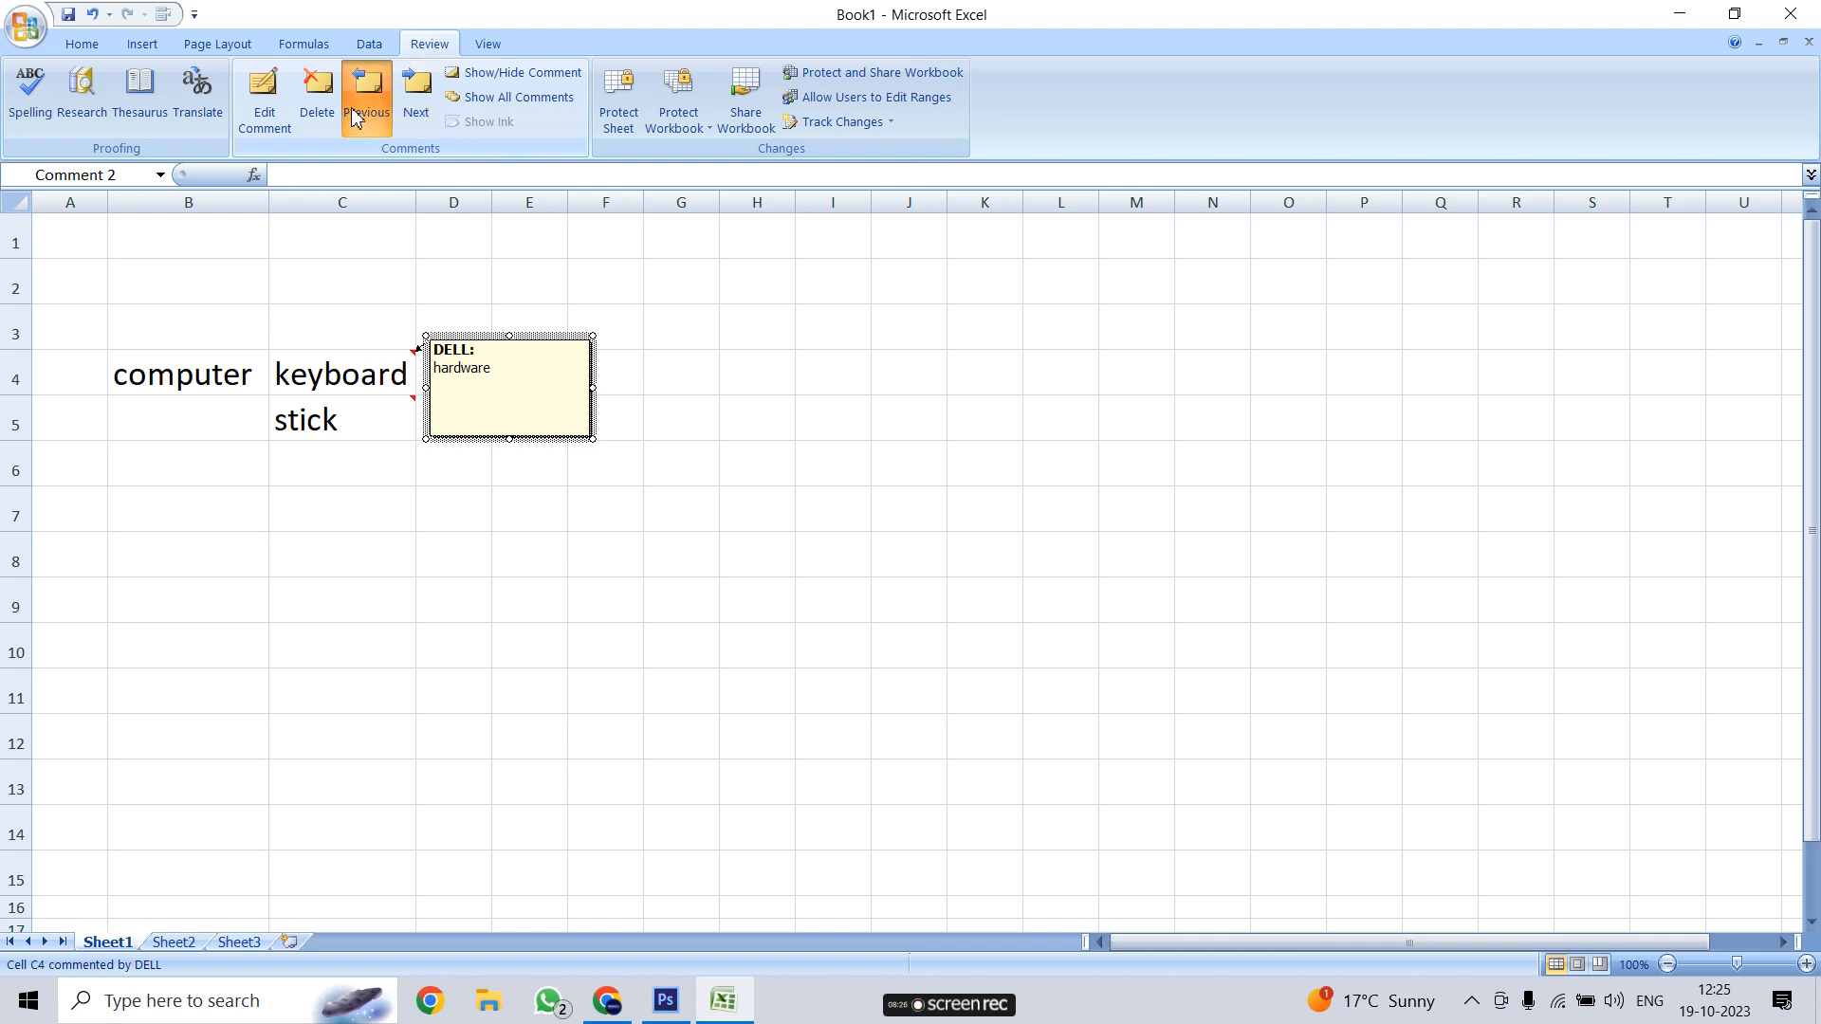
pyautogui.click(869, 559)
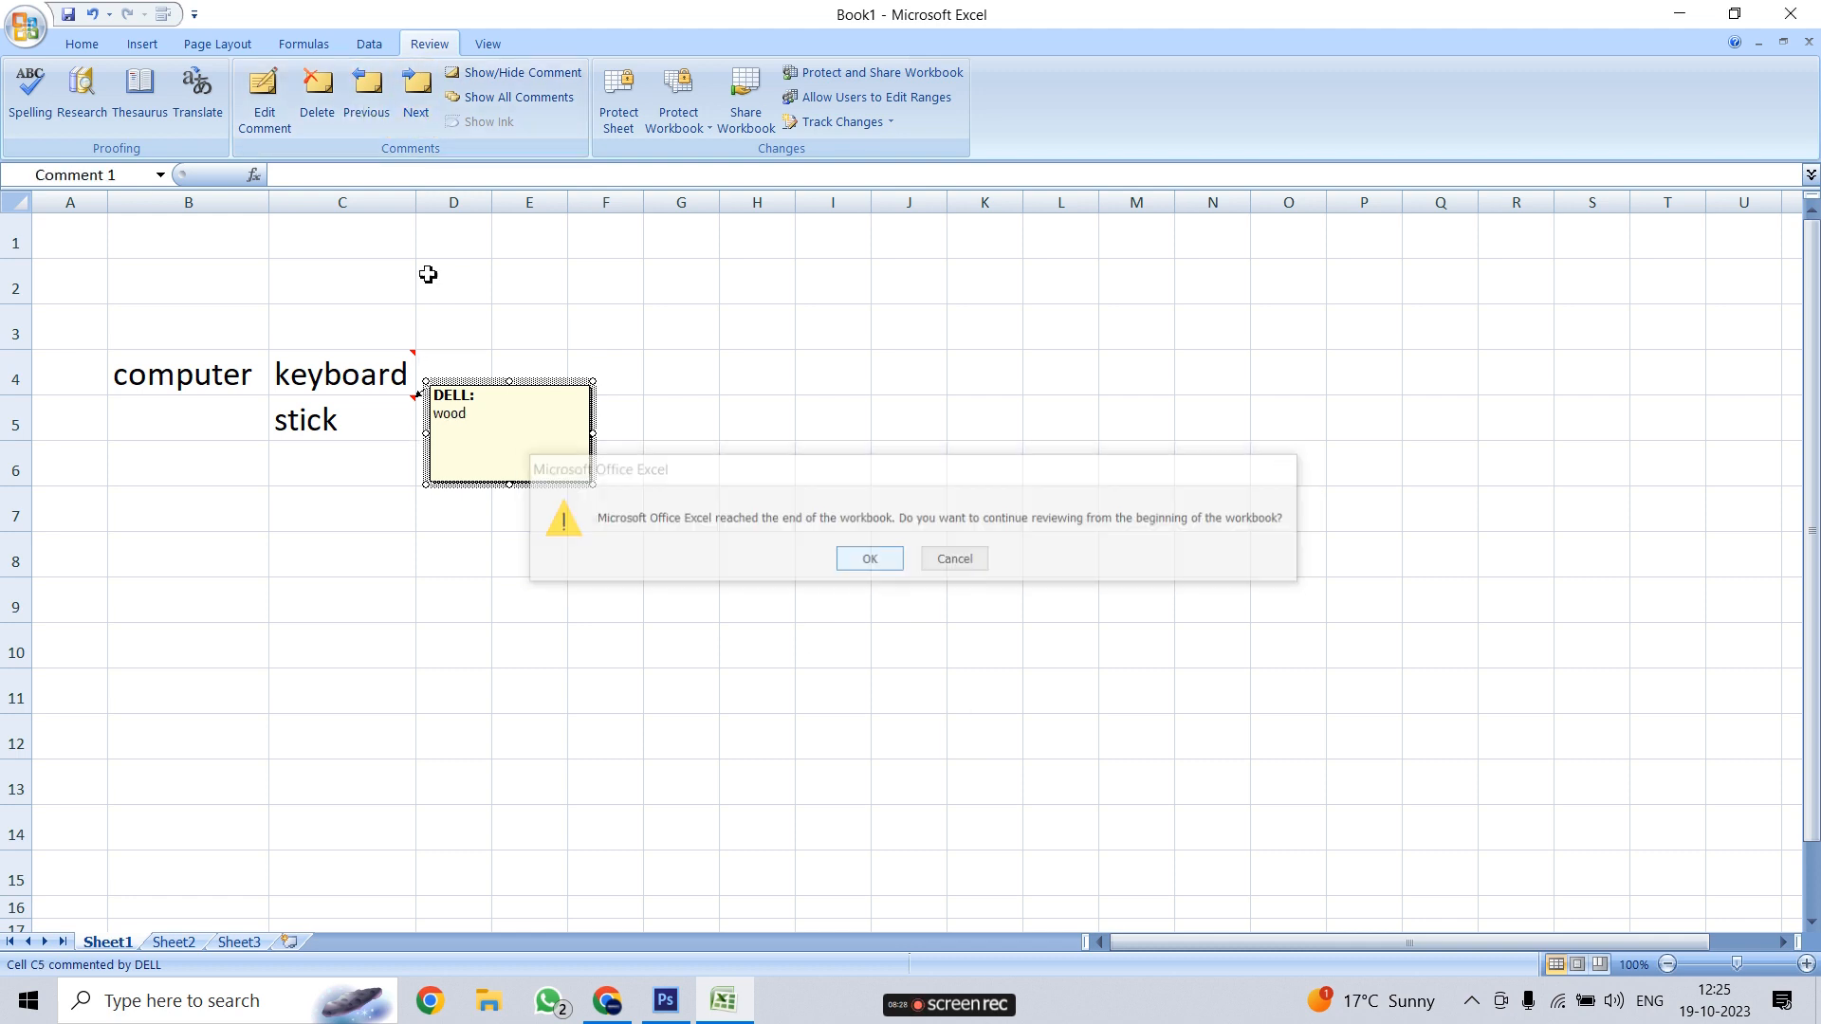
pyautogui.click(422, 97)
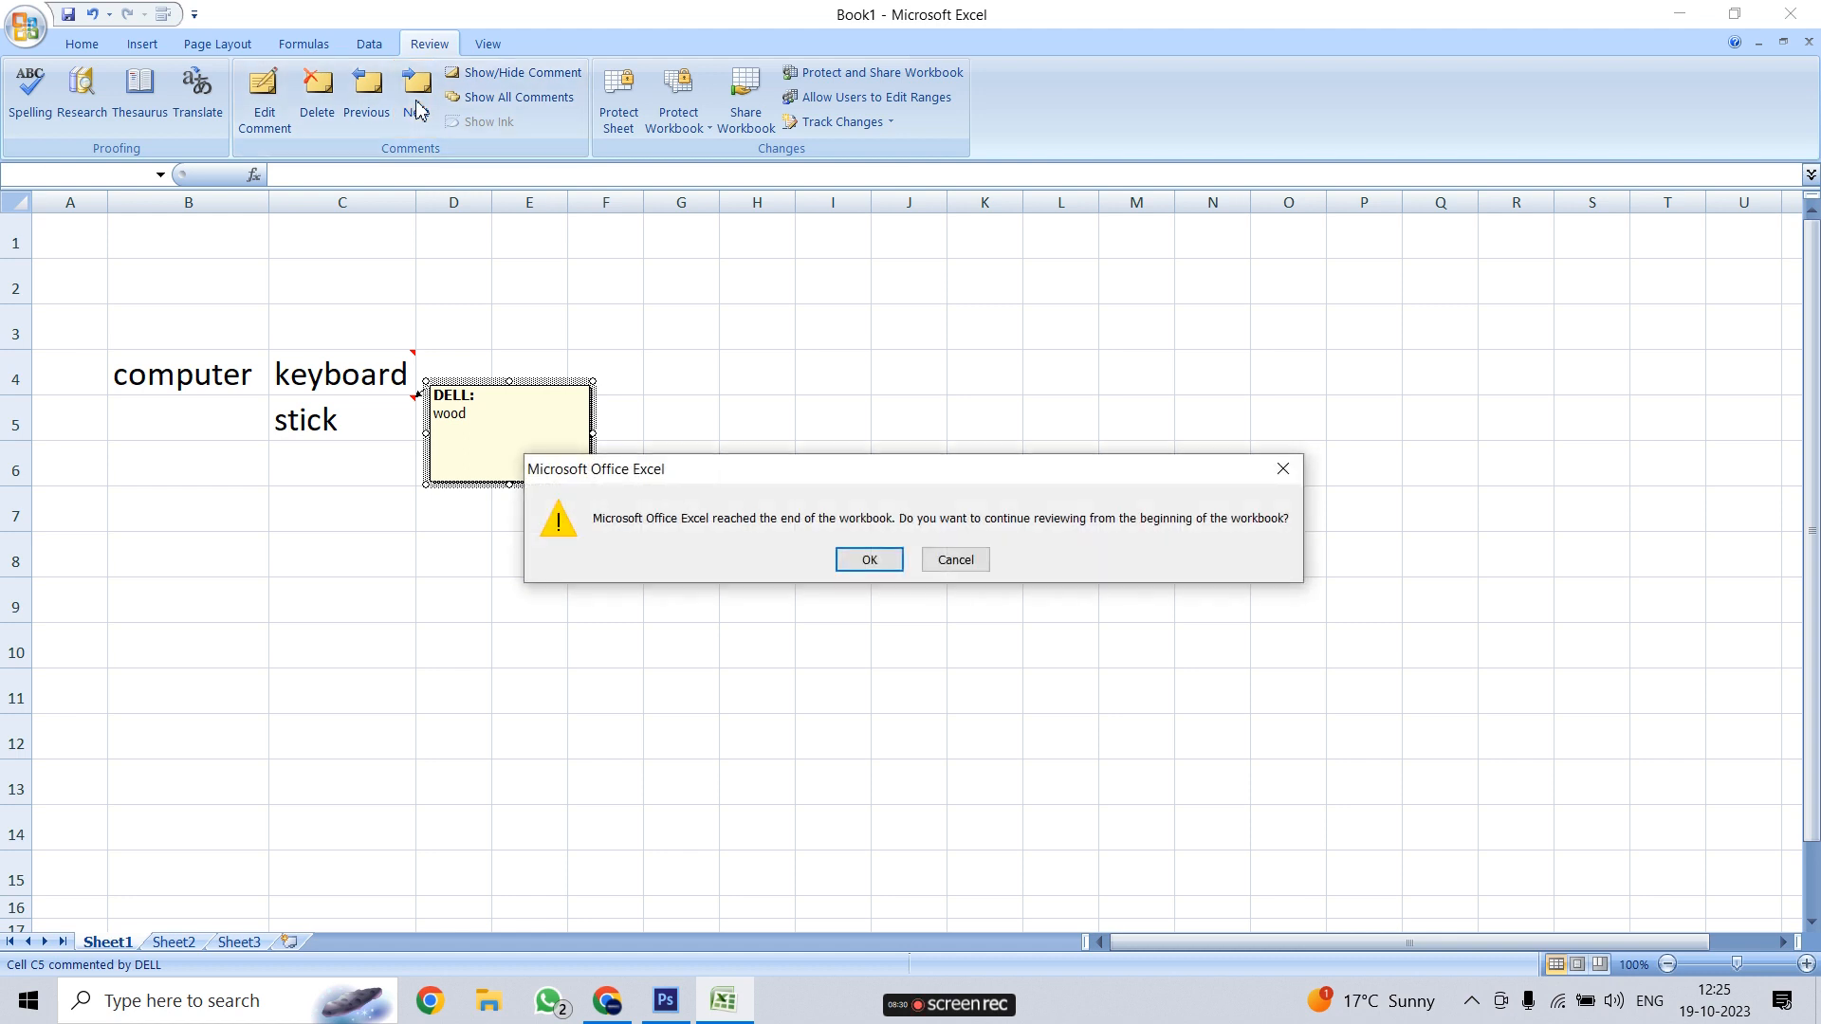
pyautogui.click(866, 559)
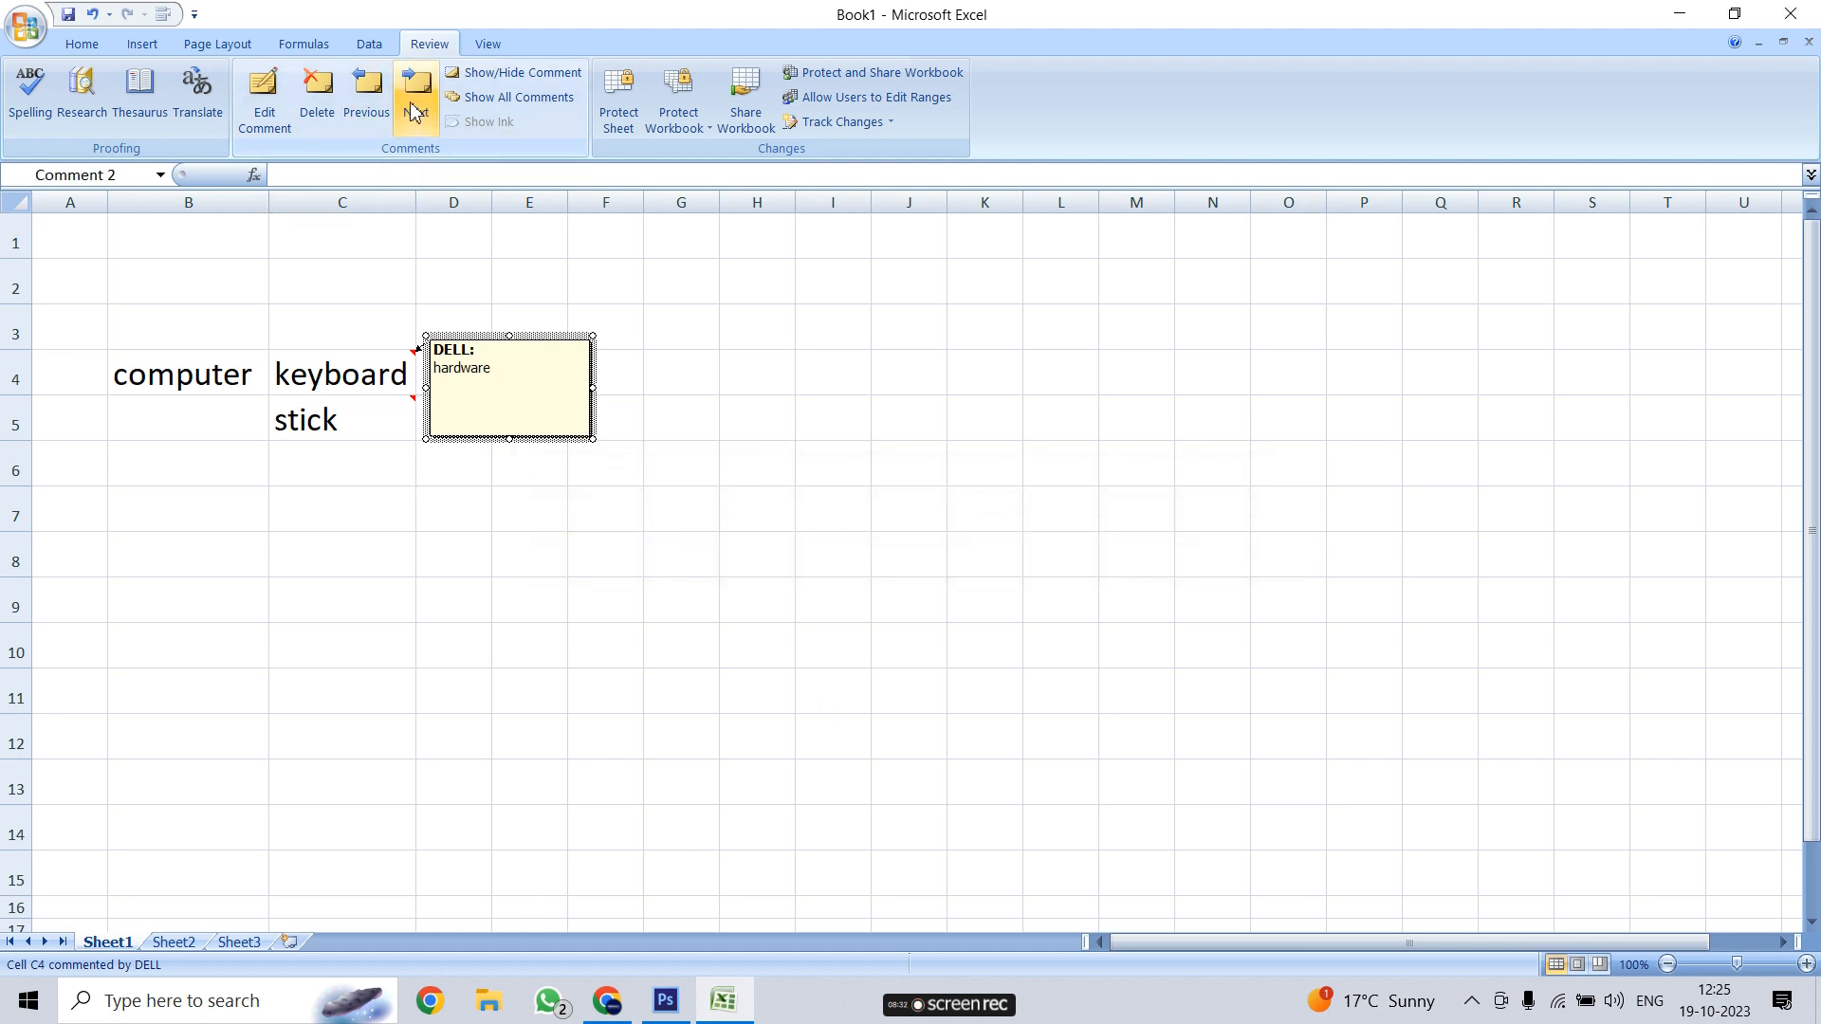
# Go back to the hardware comment on C4, then forward past the wood comment on C5
pyautogui.click(348, 112)
pyautogui.click(358, 115)
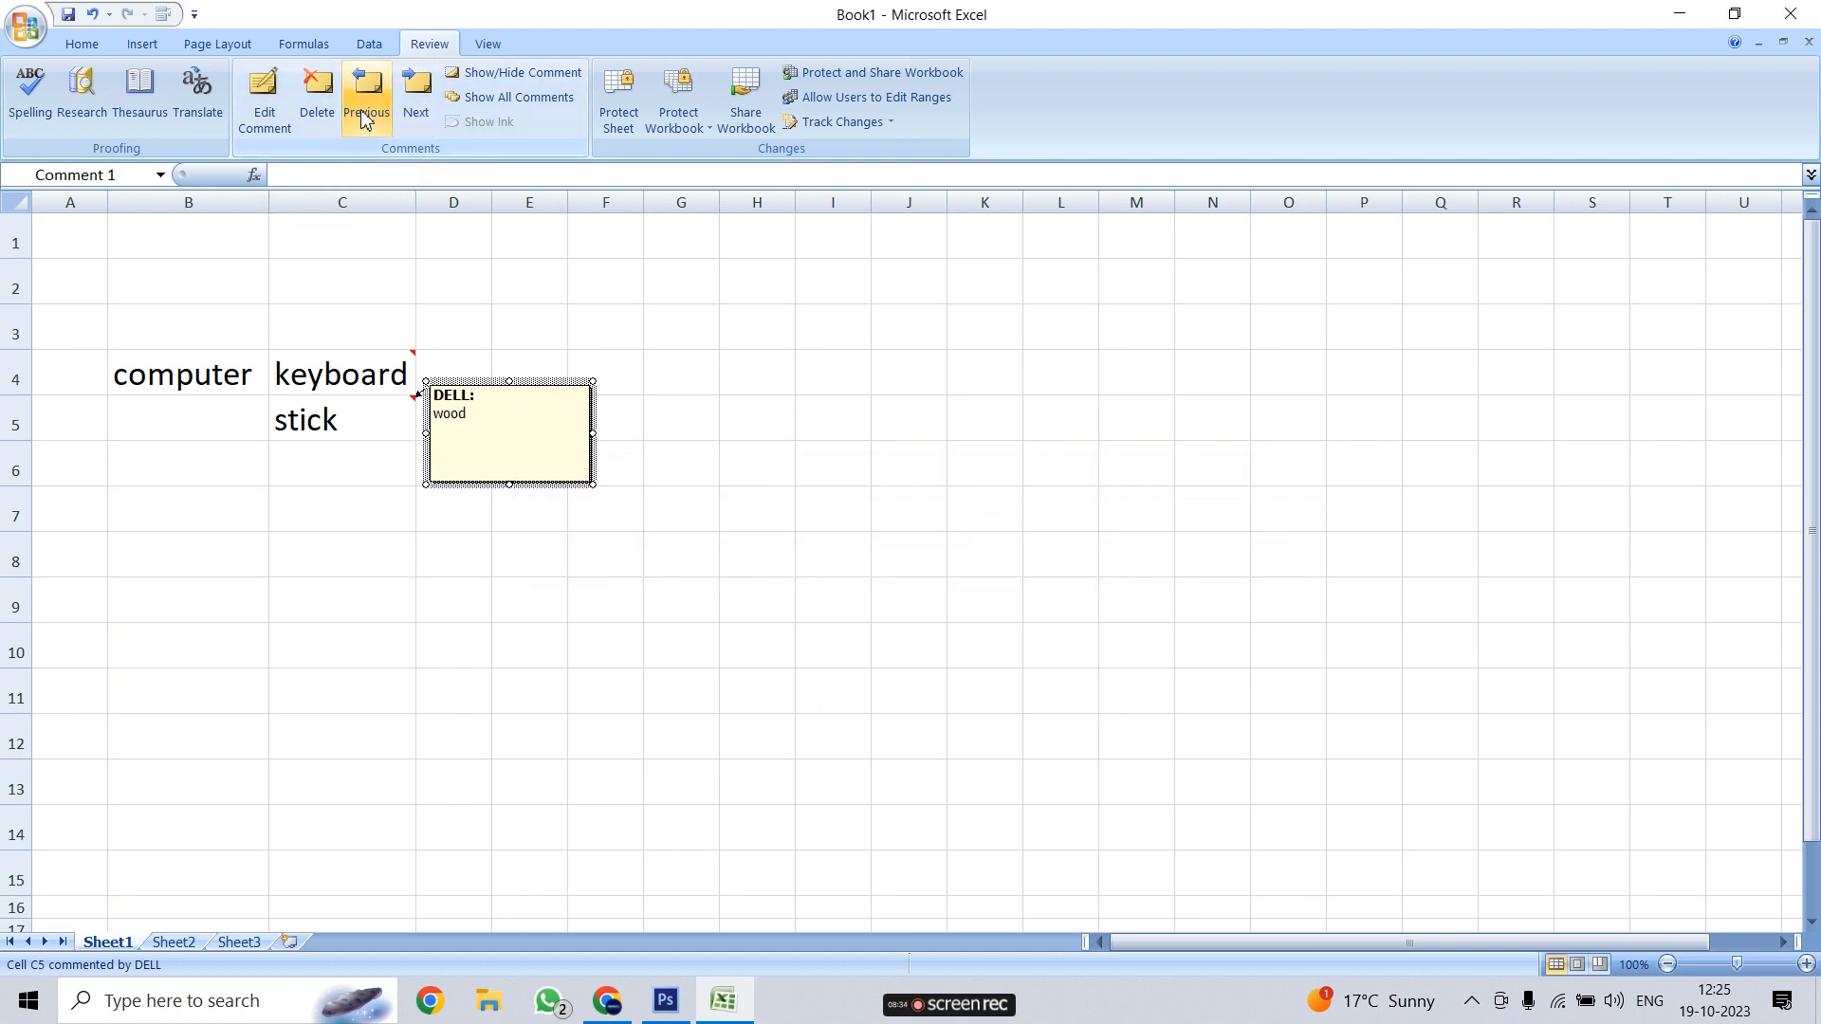
pyautogui.click(365, 119)
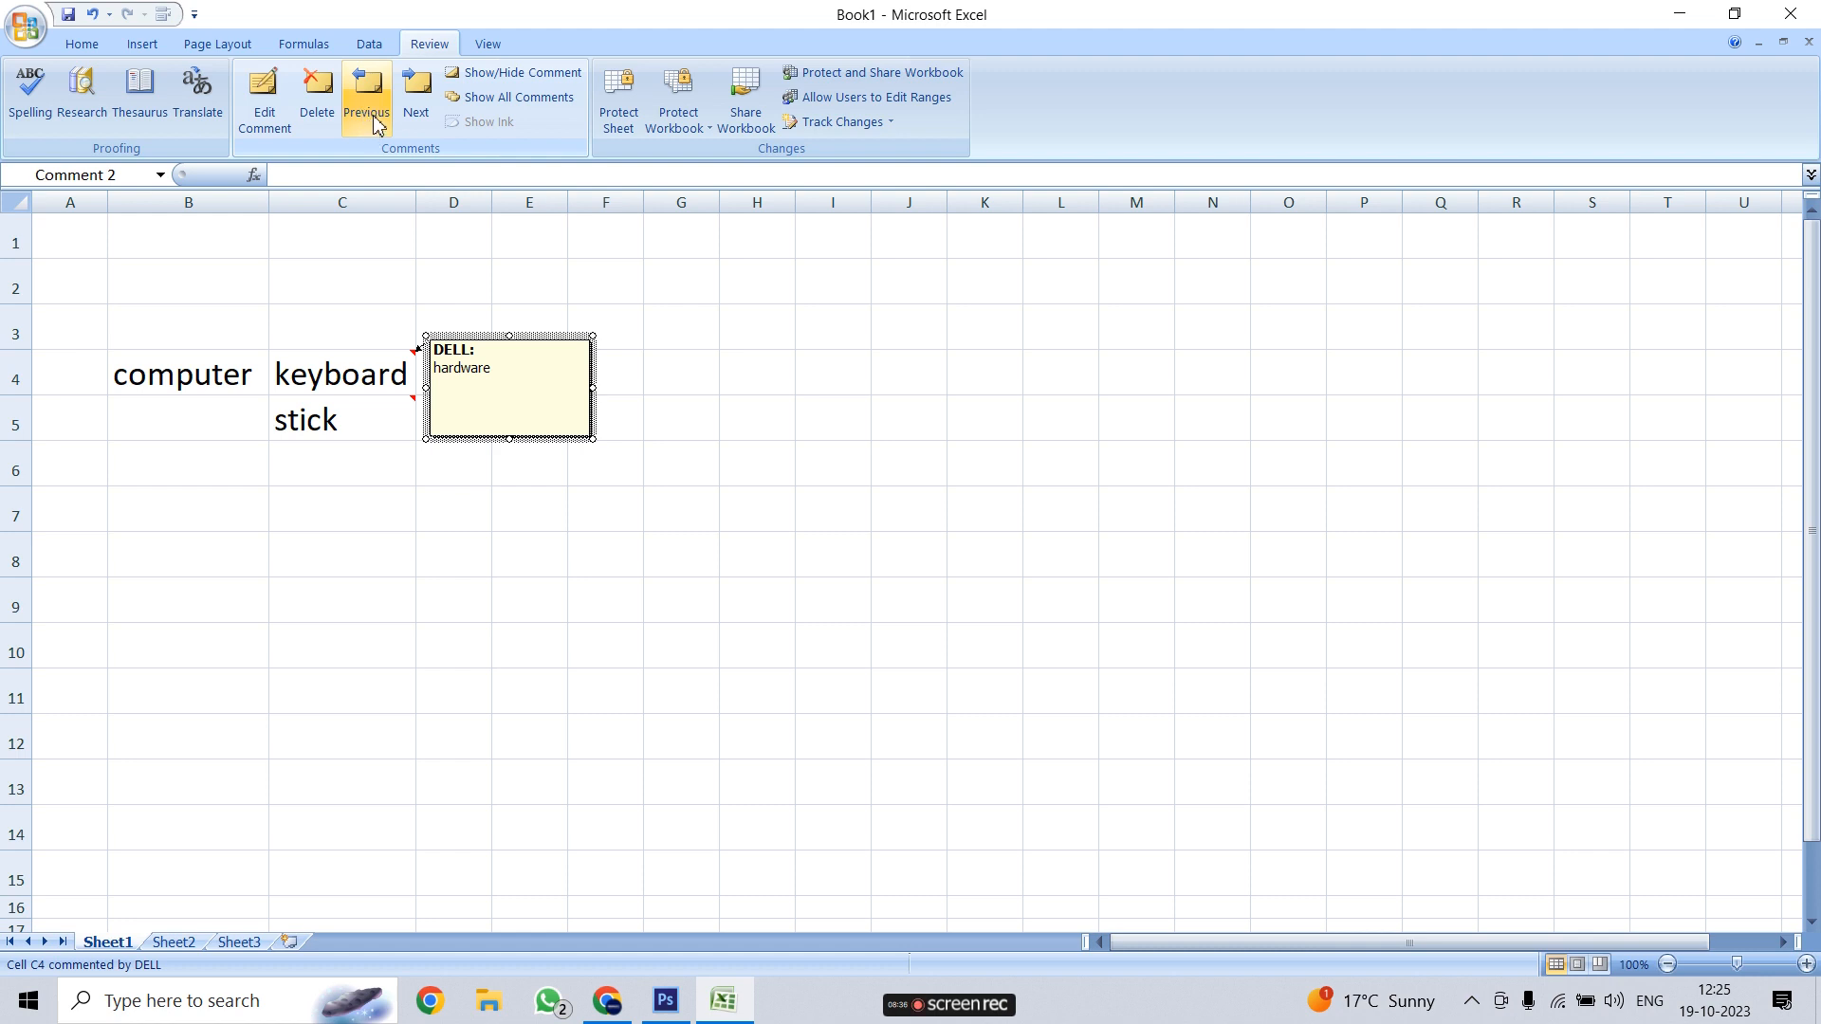
pyautogui.click(419, 111)
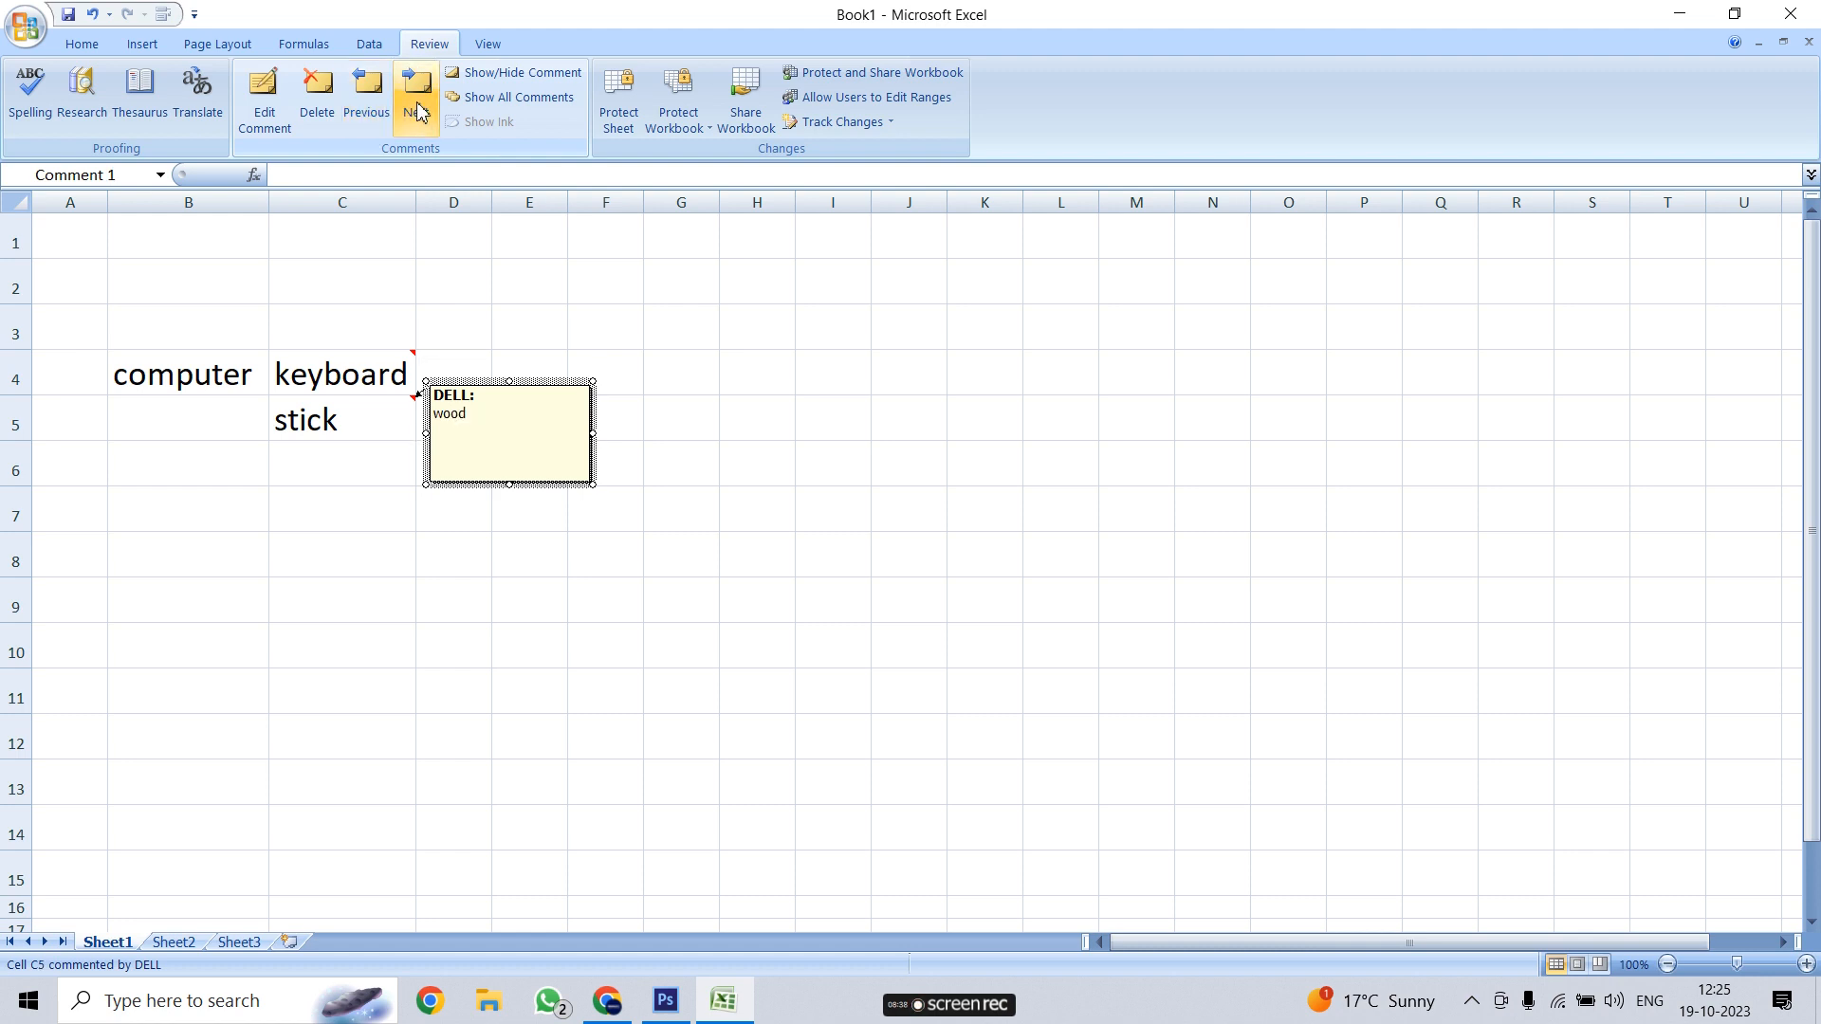
pyautogui.click(419, 114)
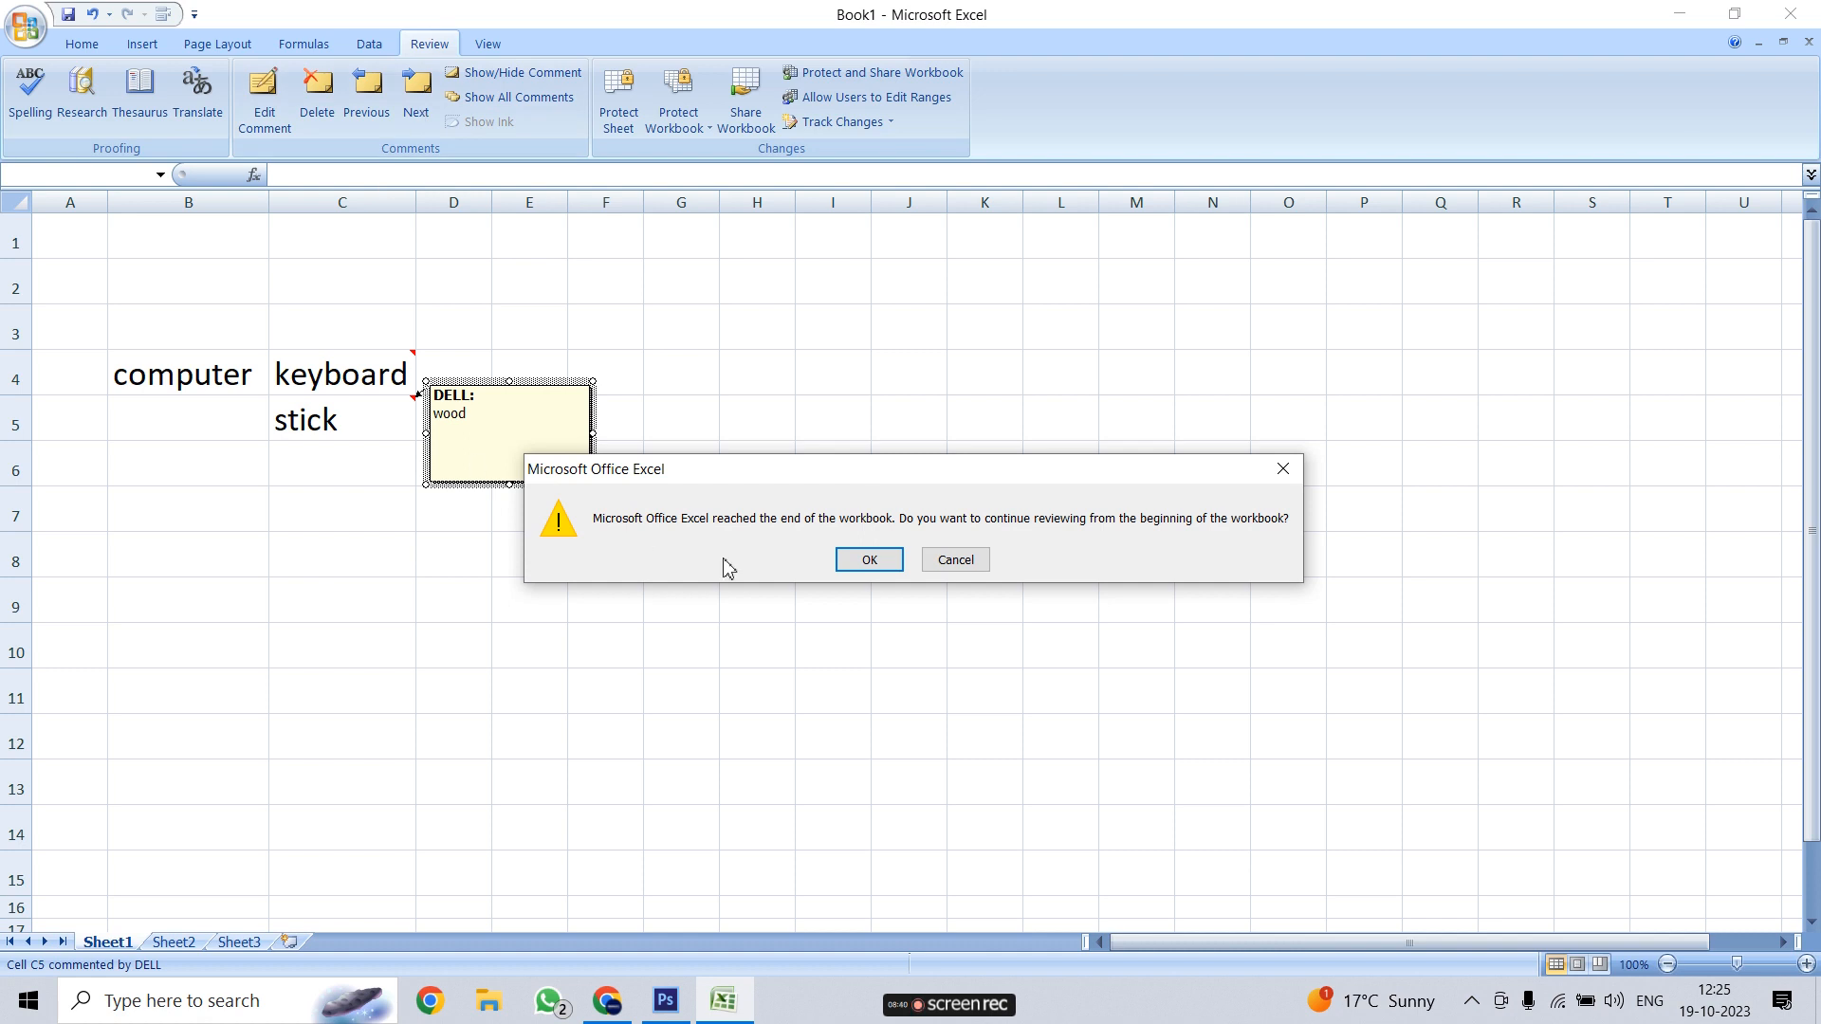
pyautogui.click(871, 564)
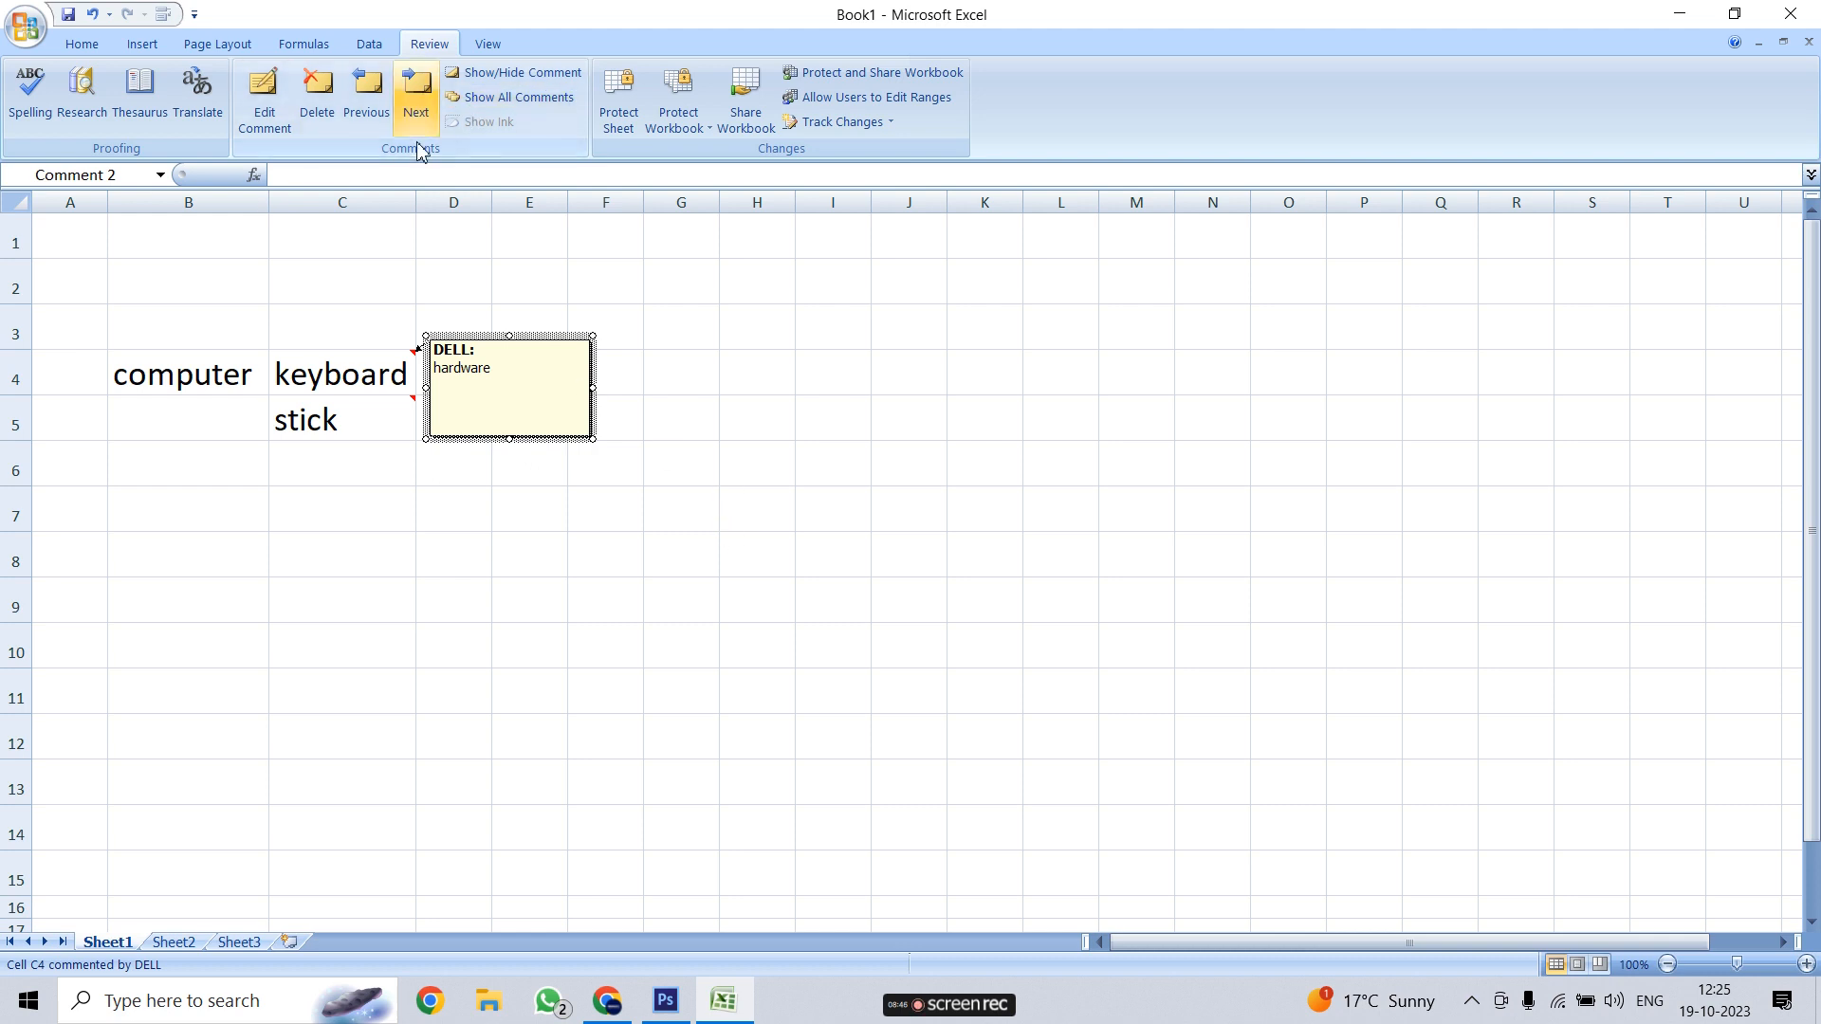
# Select cells C4 and C5 alternately to check their hidden comment markers
pyautogui.click(380, 372)
pyautogui.click(389, 423)
pyautogui.click(377, 382)
pyautogui.click(370, 419)
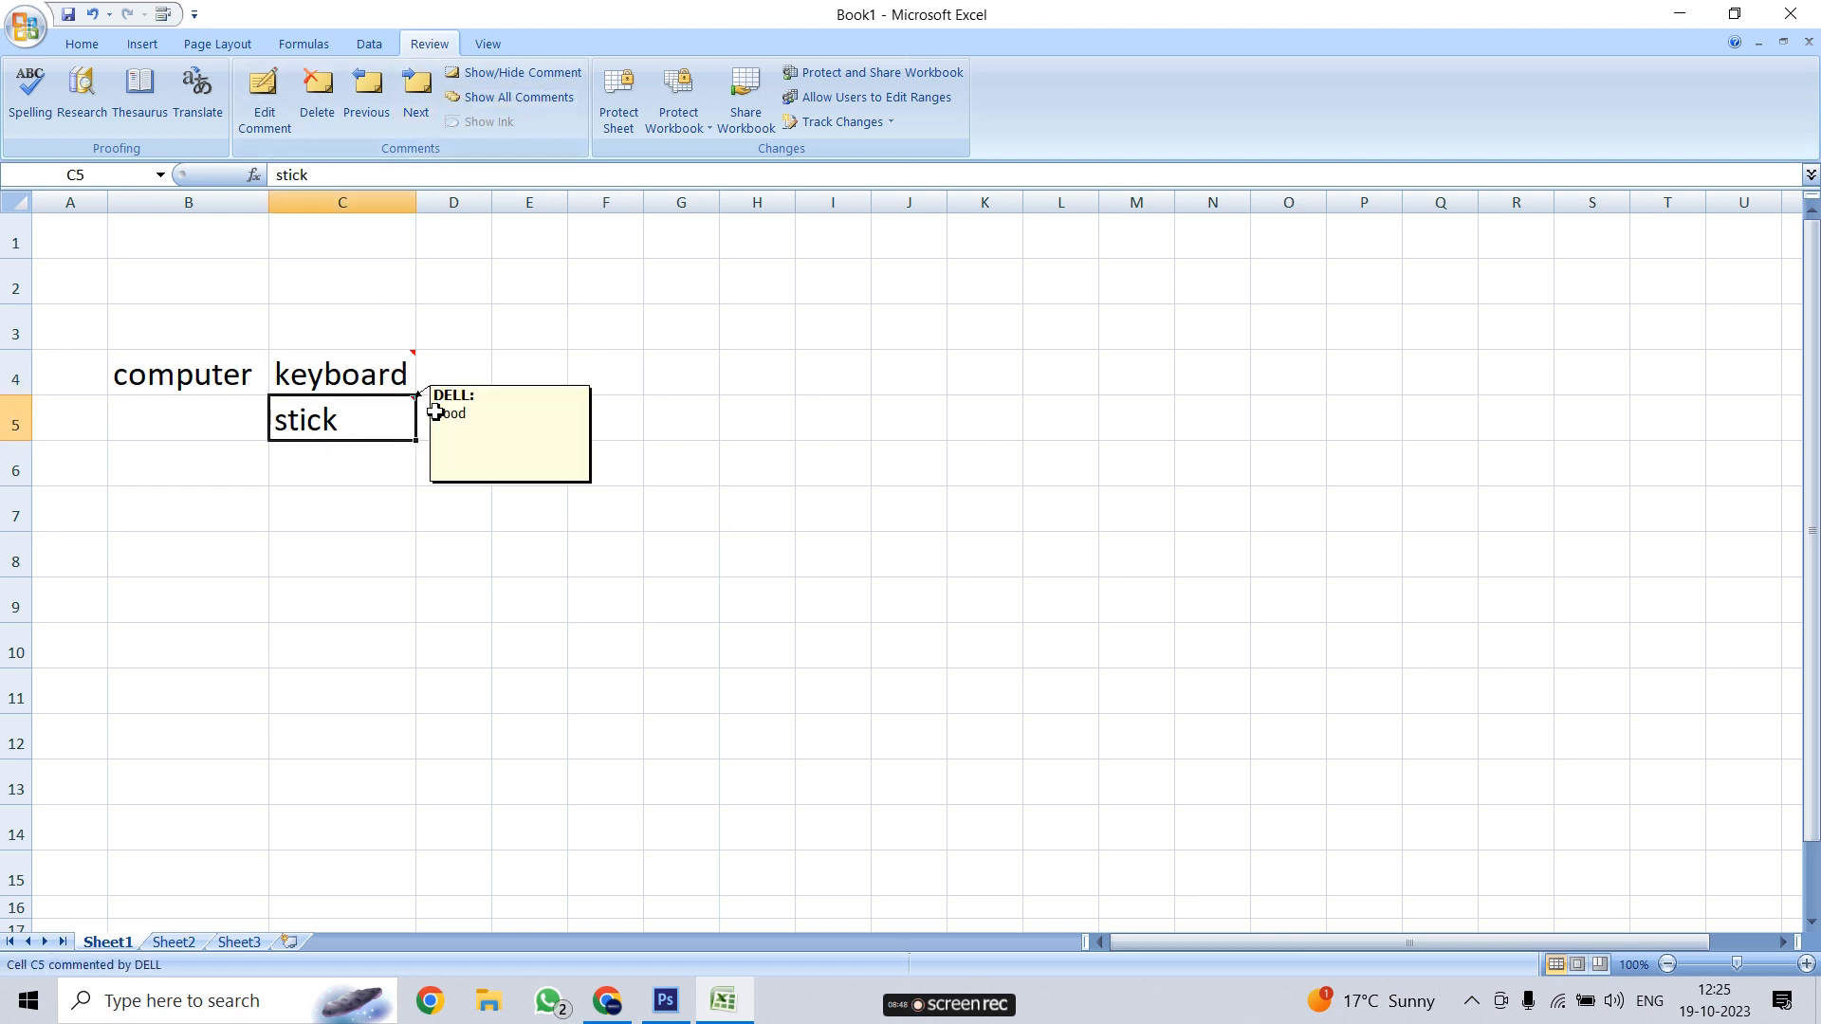
pyautogui.click(519, 98)
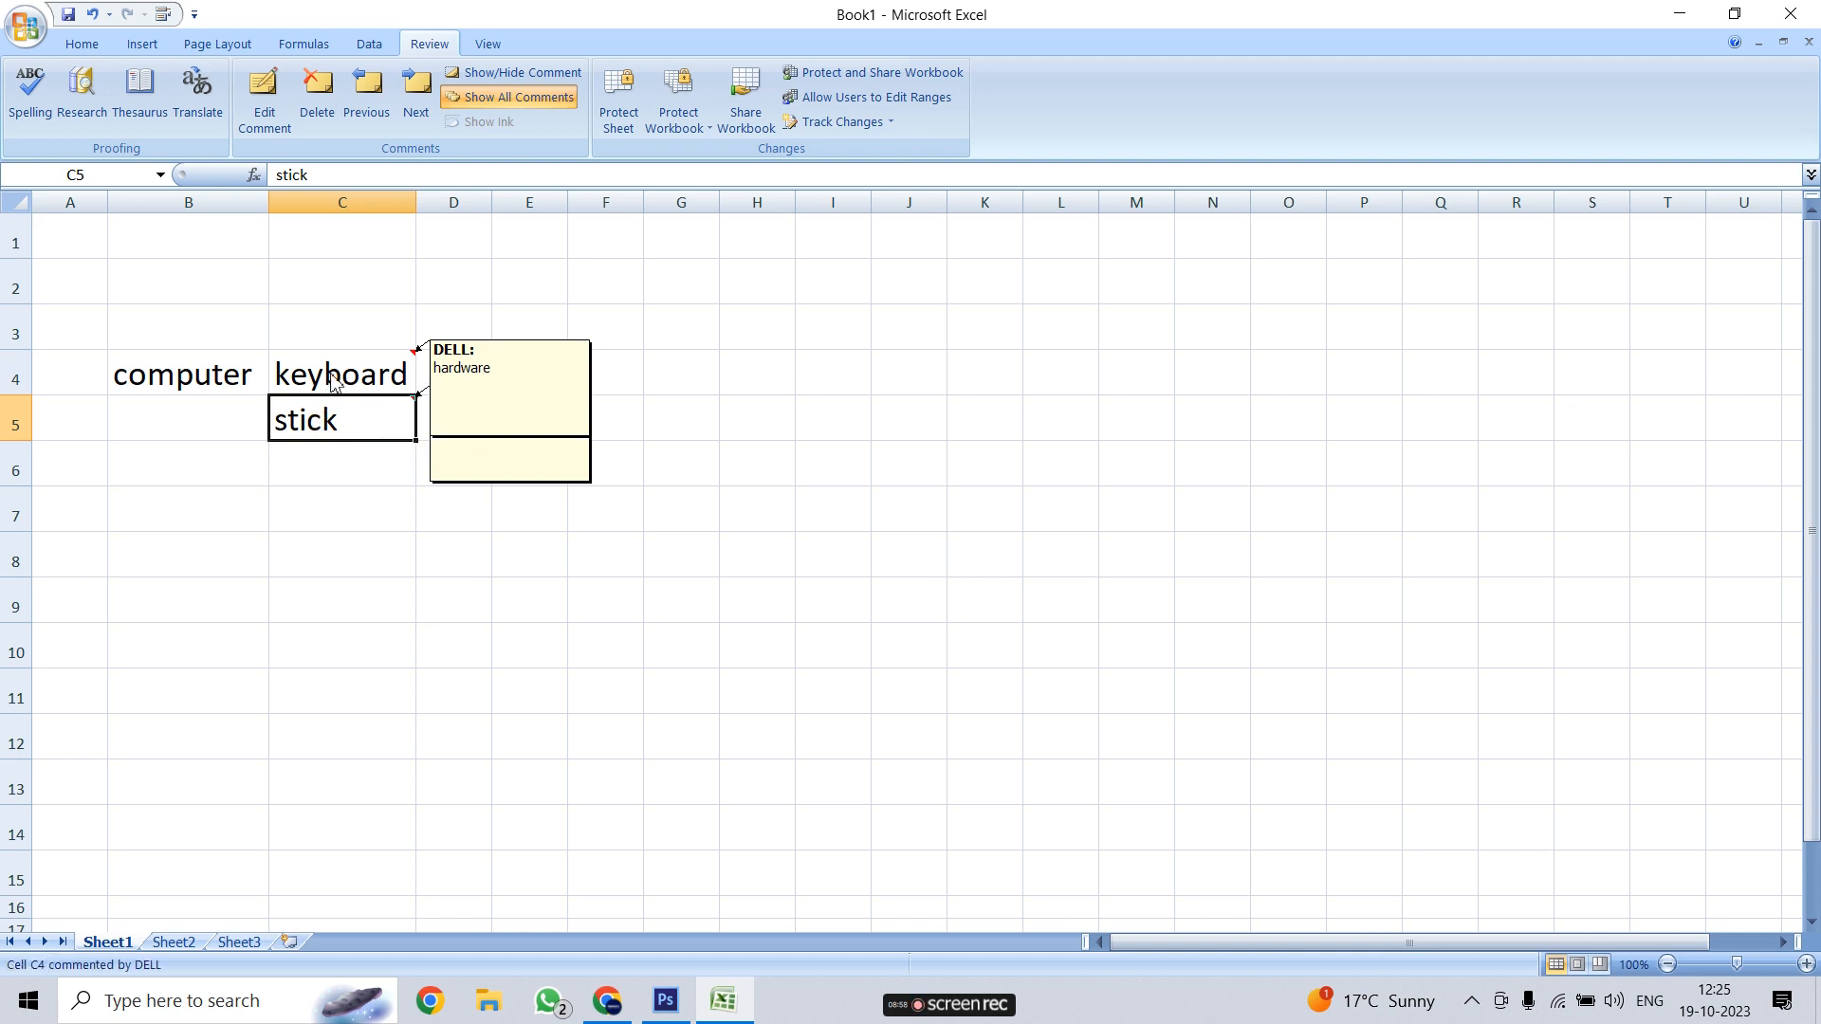
pyautogui.click(858, 419)
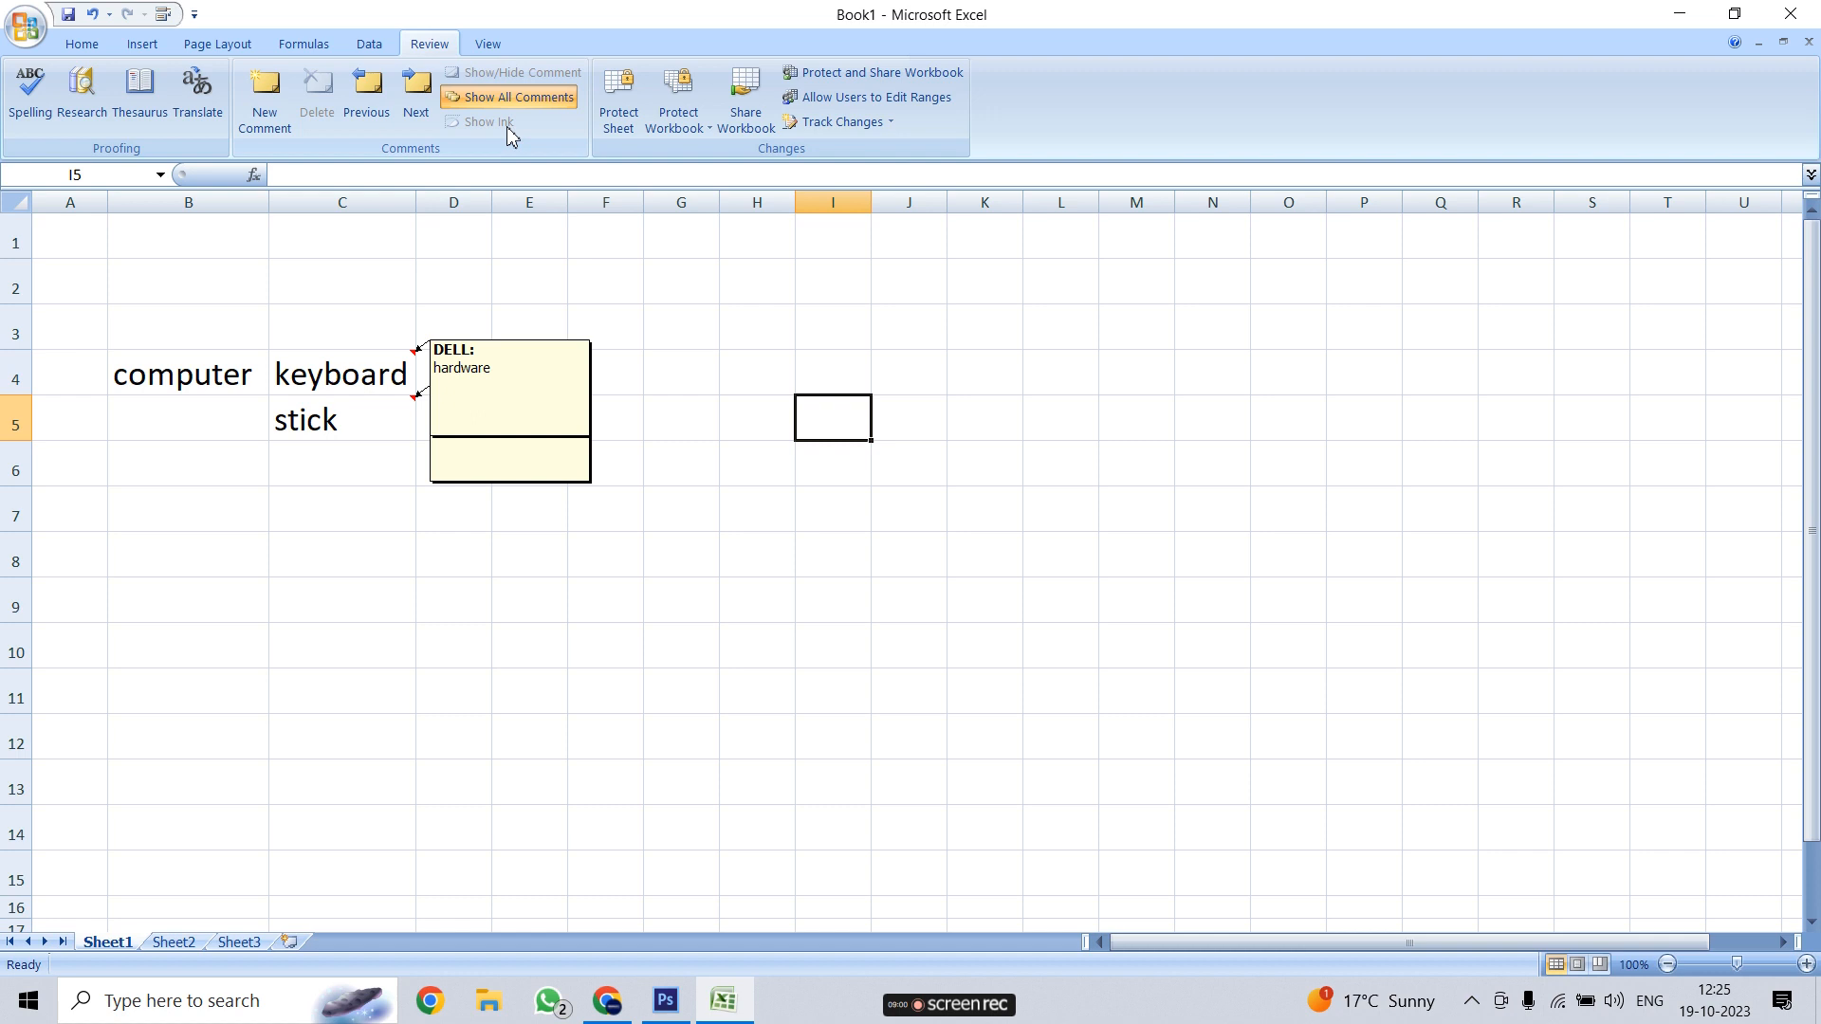
pyautogui.click(521, 97)
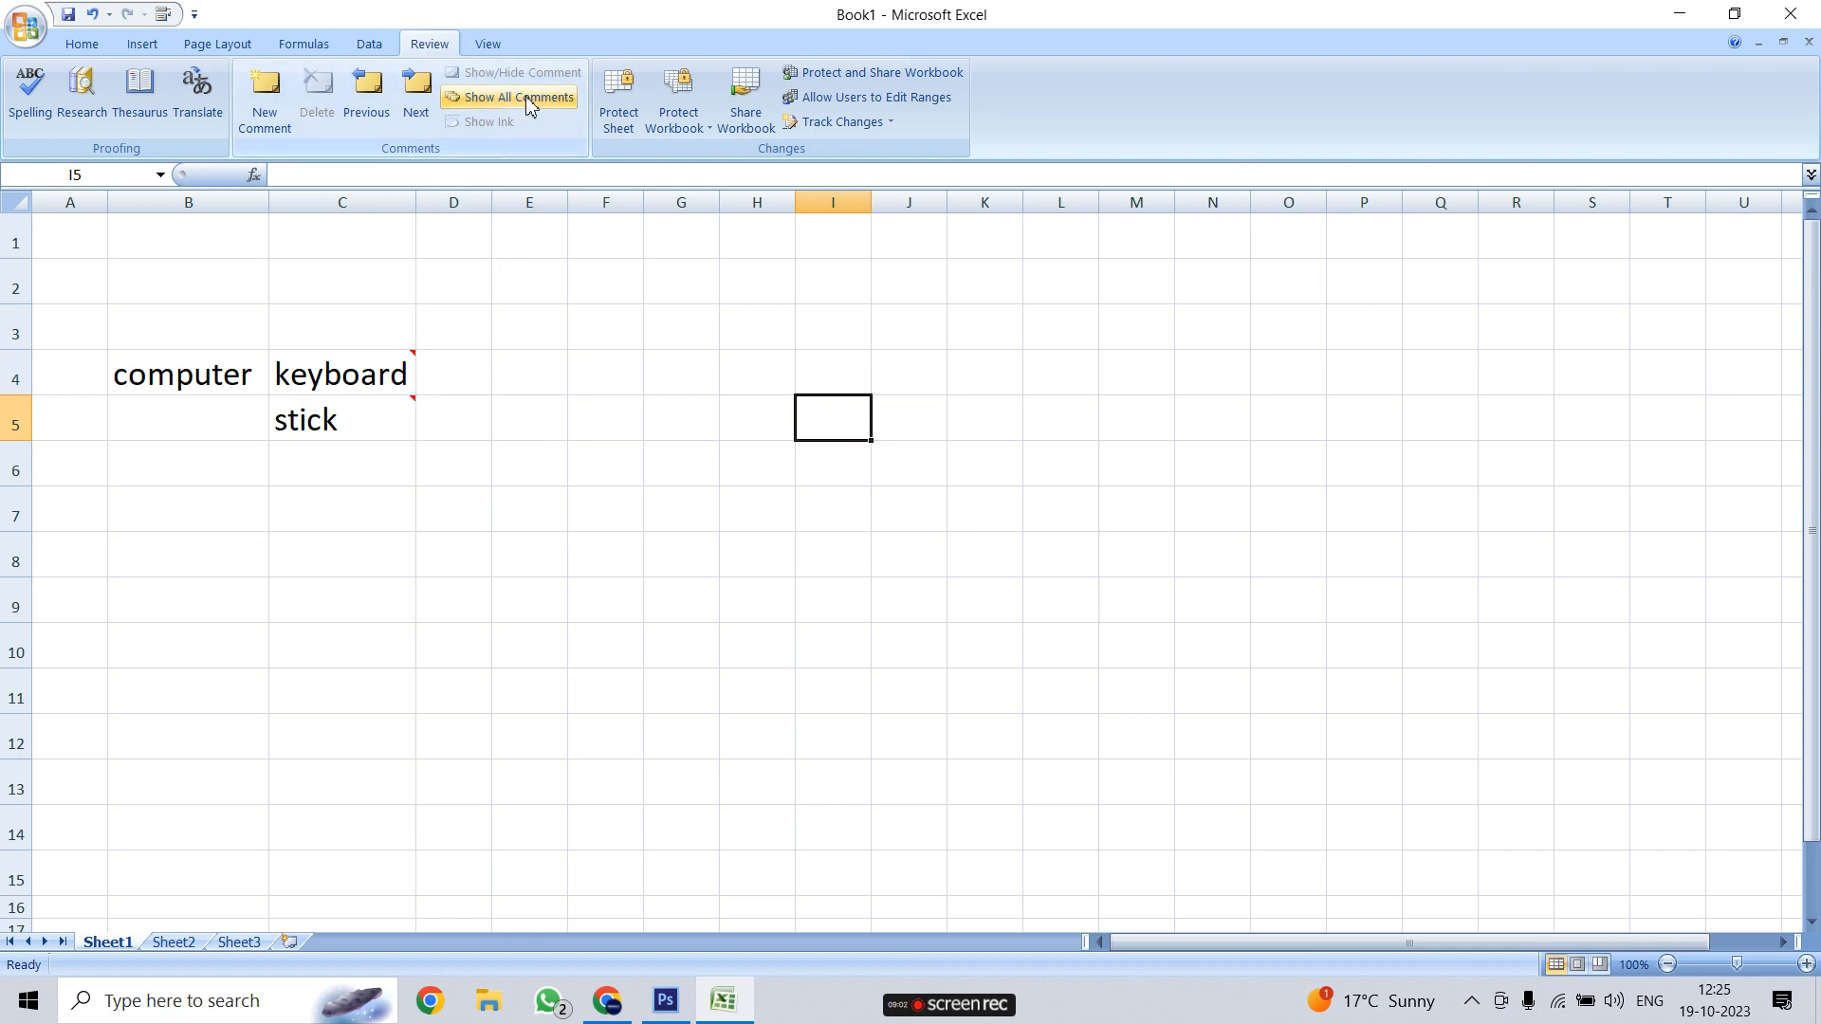
pyautogui.click(459, 508)
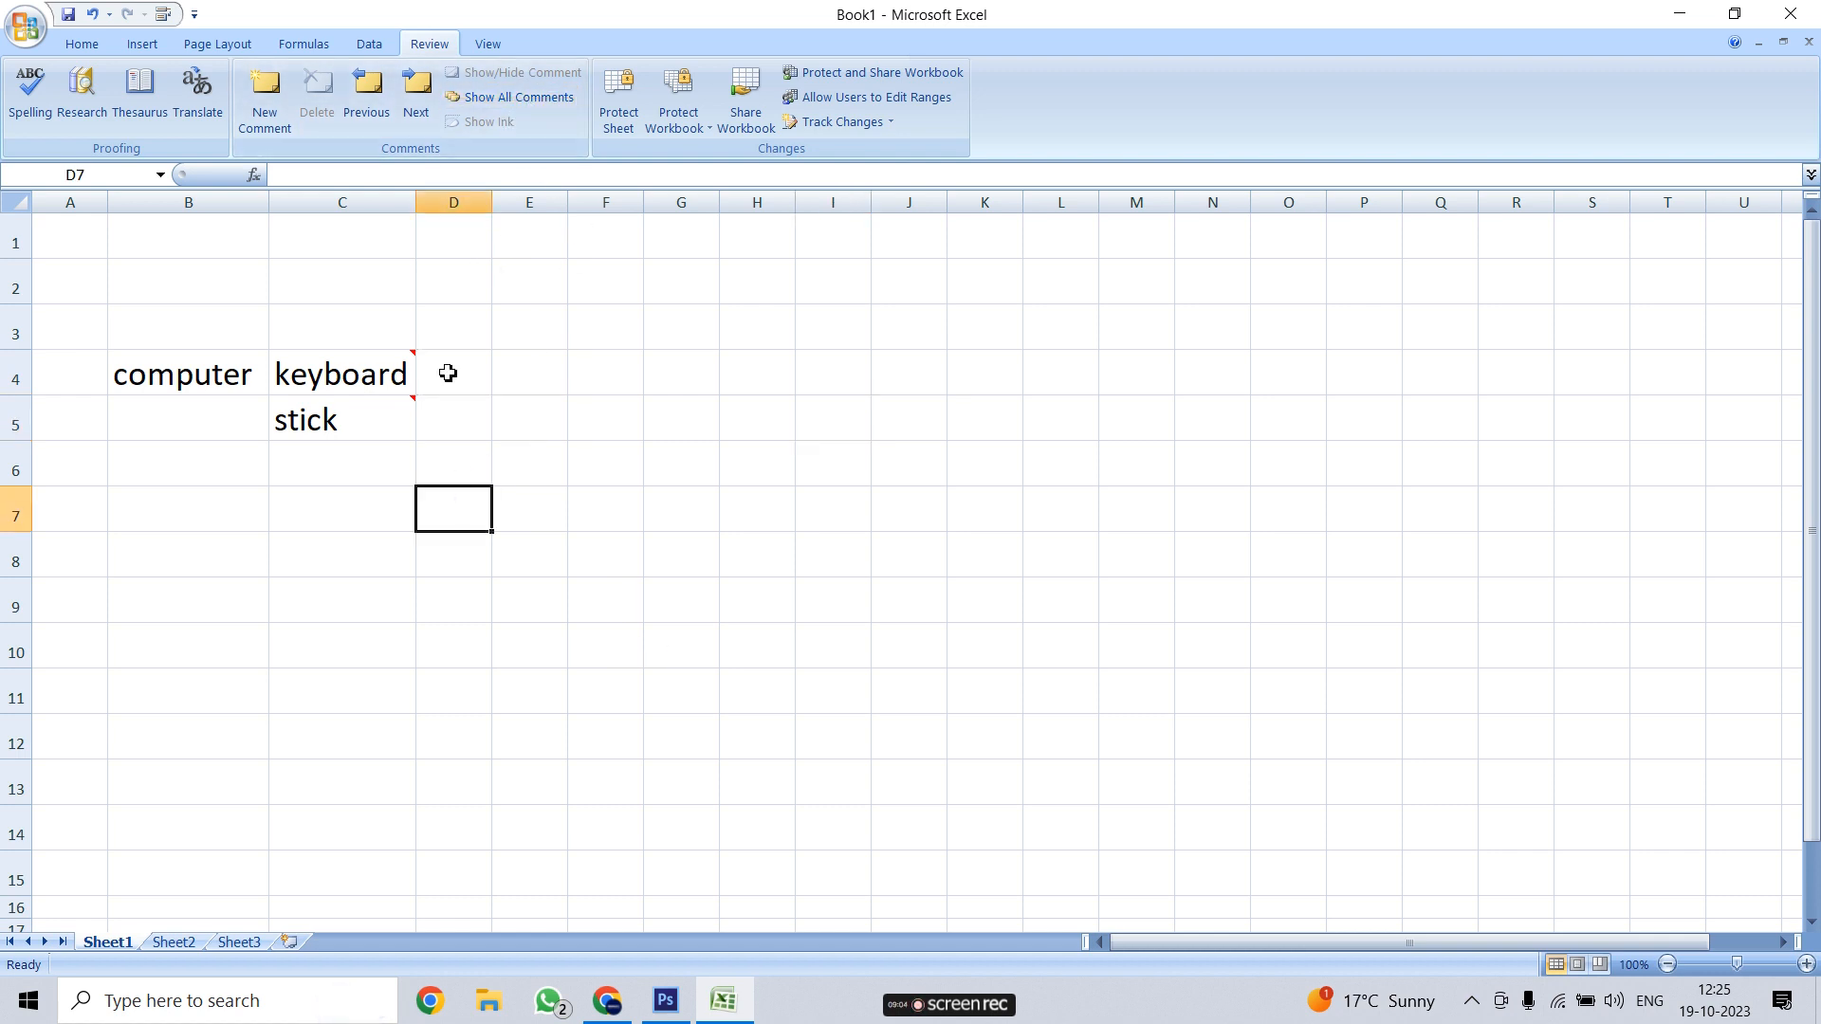
pyautogui.click(368, 390)
pyautogui.click(368, 414)
pyautogui.click(631, 416)
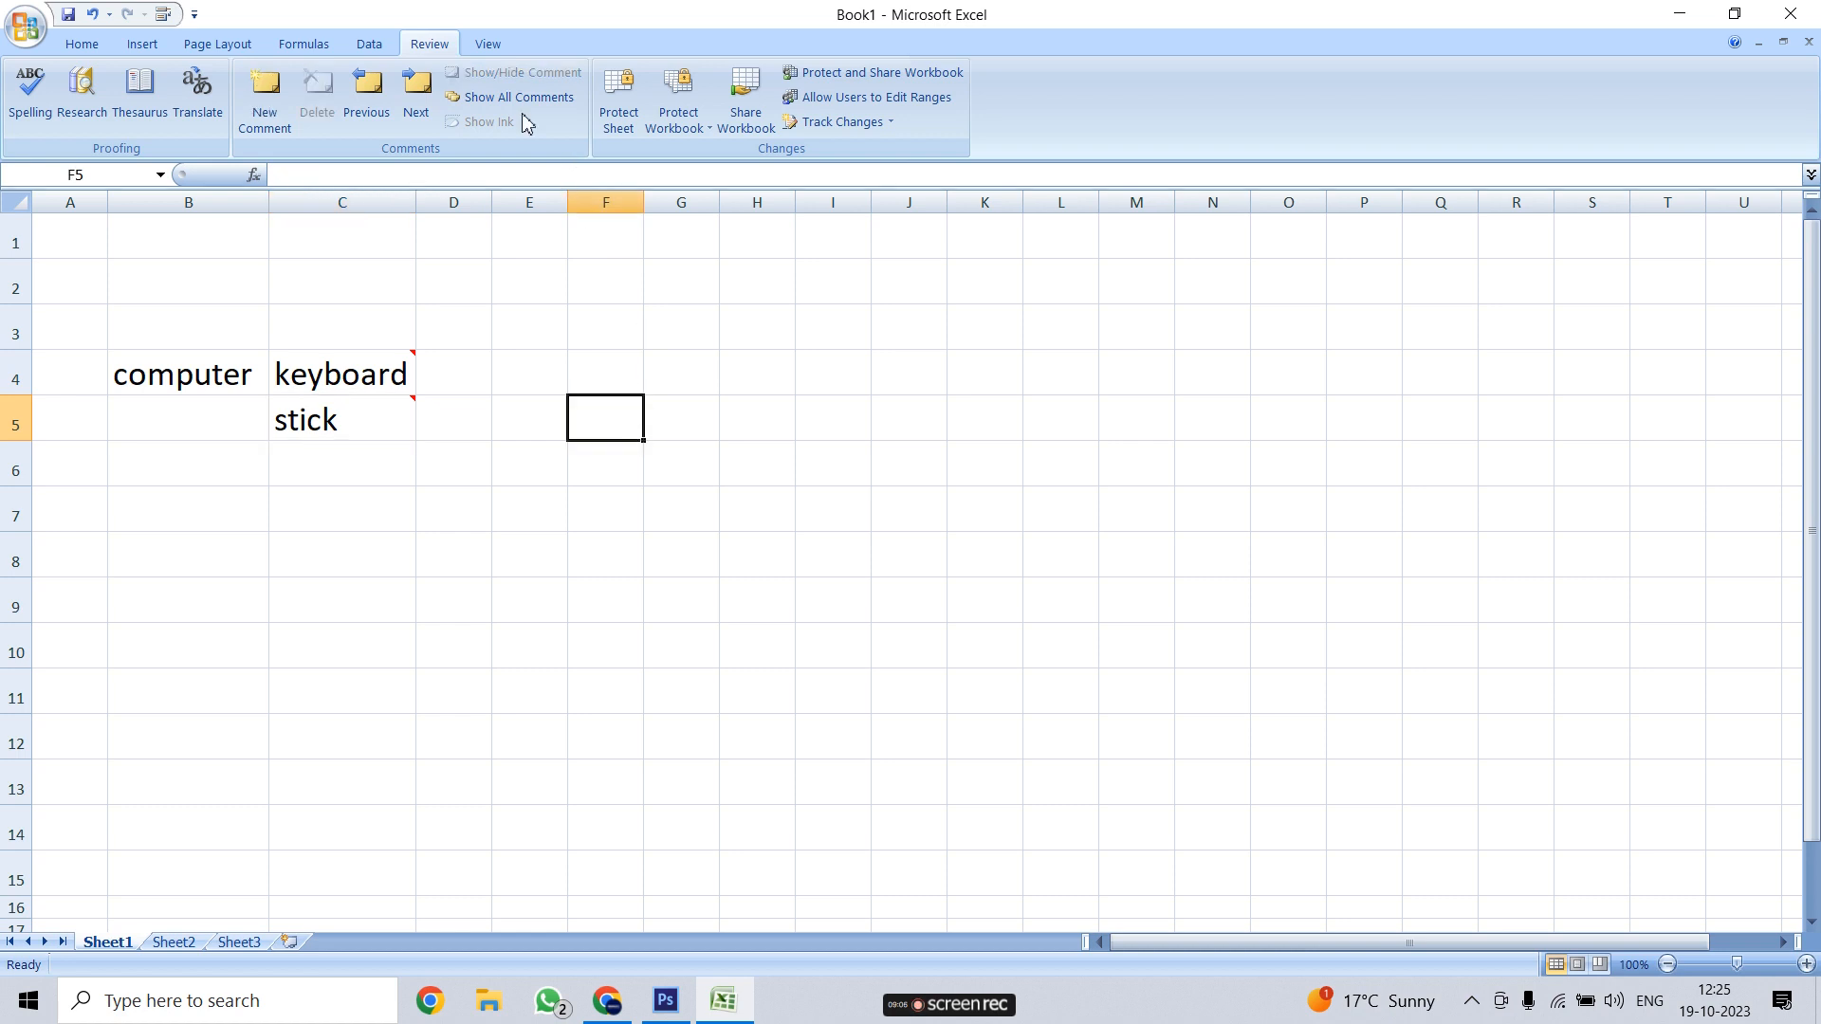
pyautogui.click(394, 365)
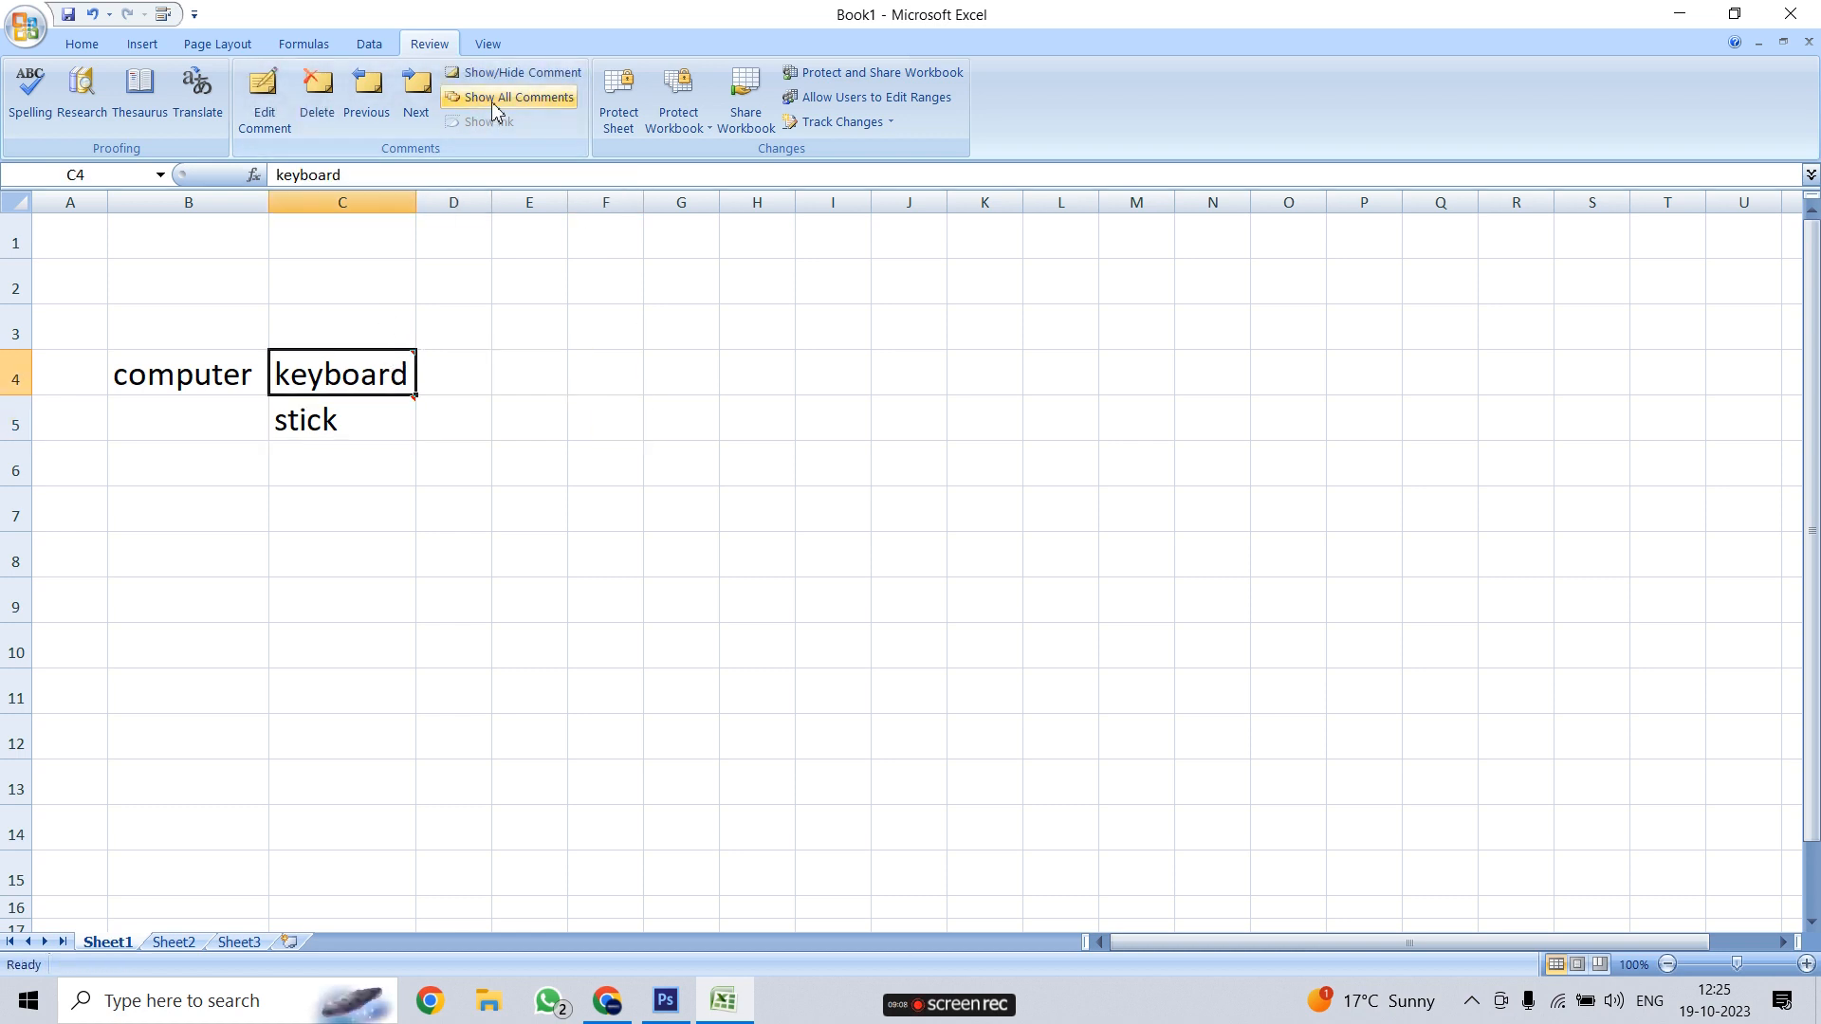
pyautogui.click(508, 74)
pyautogui.click(366, 505)
pyautogui.click(354, 418)
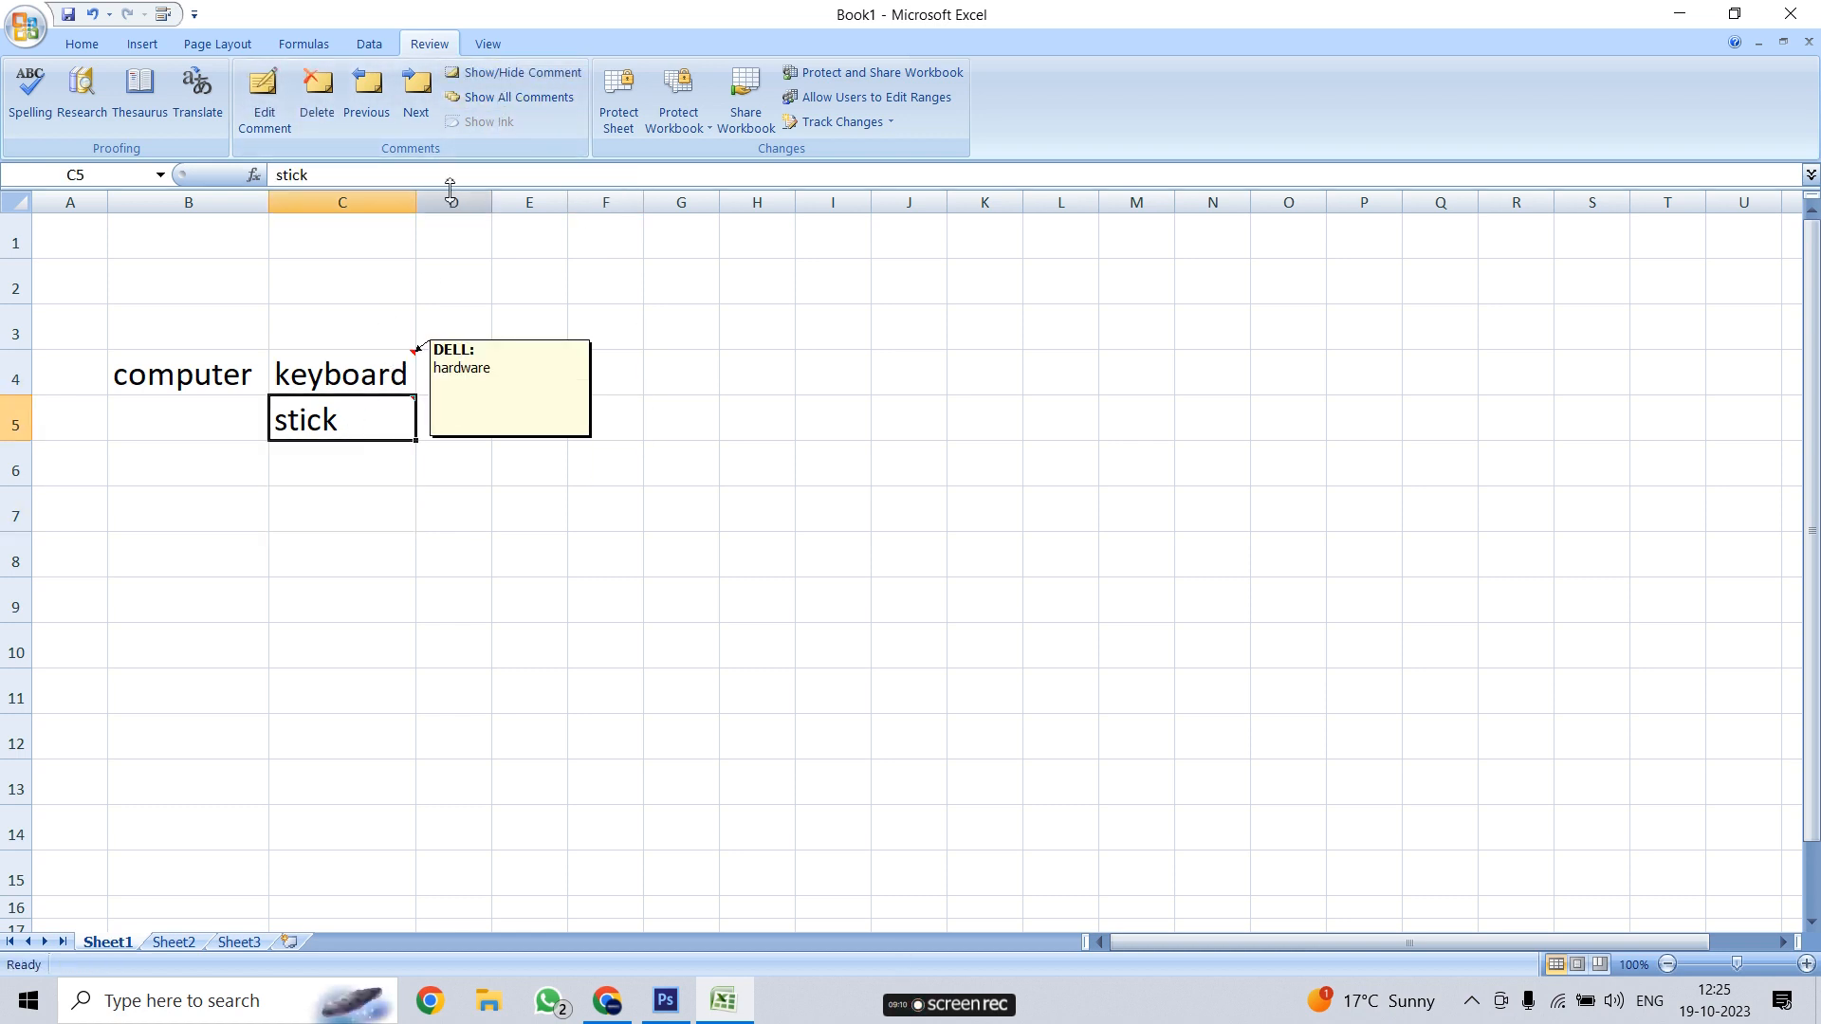
pyautogui.click(512, 95)
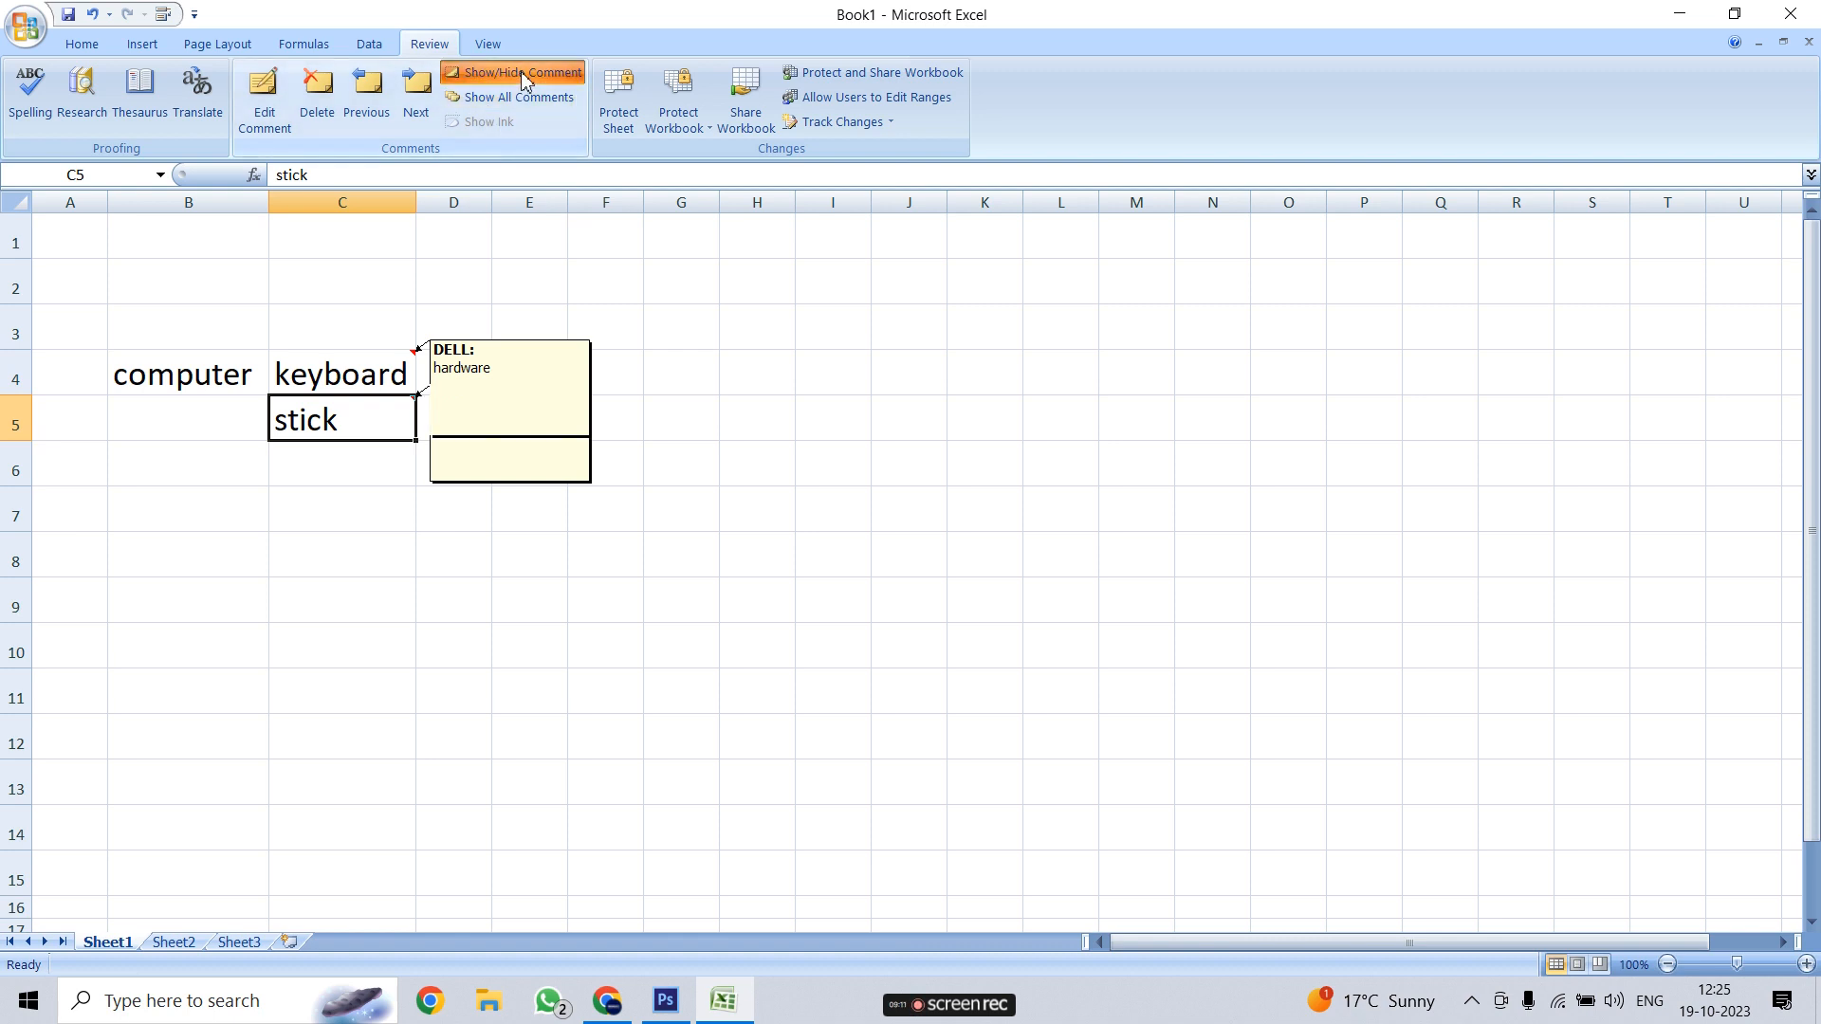
pyautogui.rightClick(363, 377)
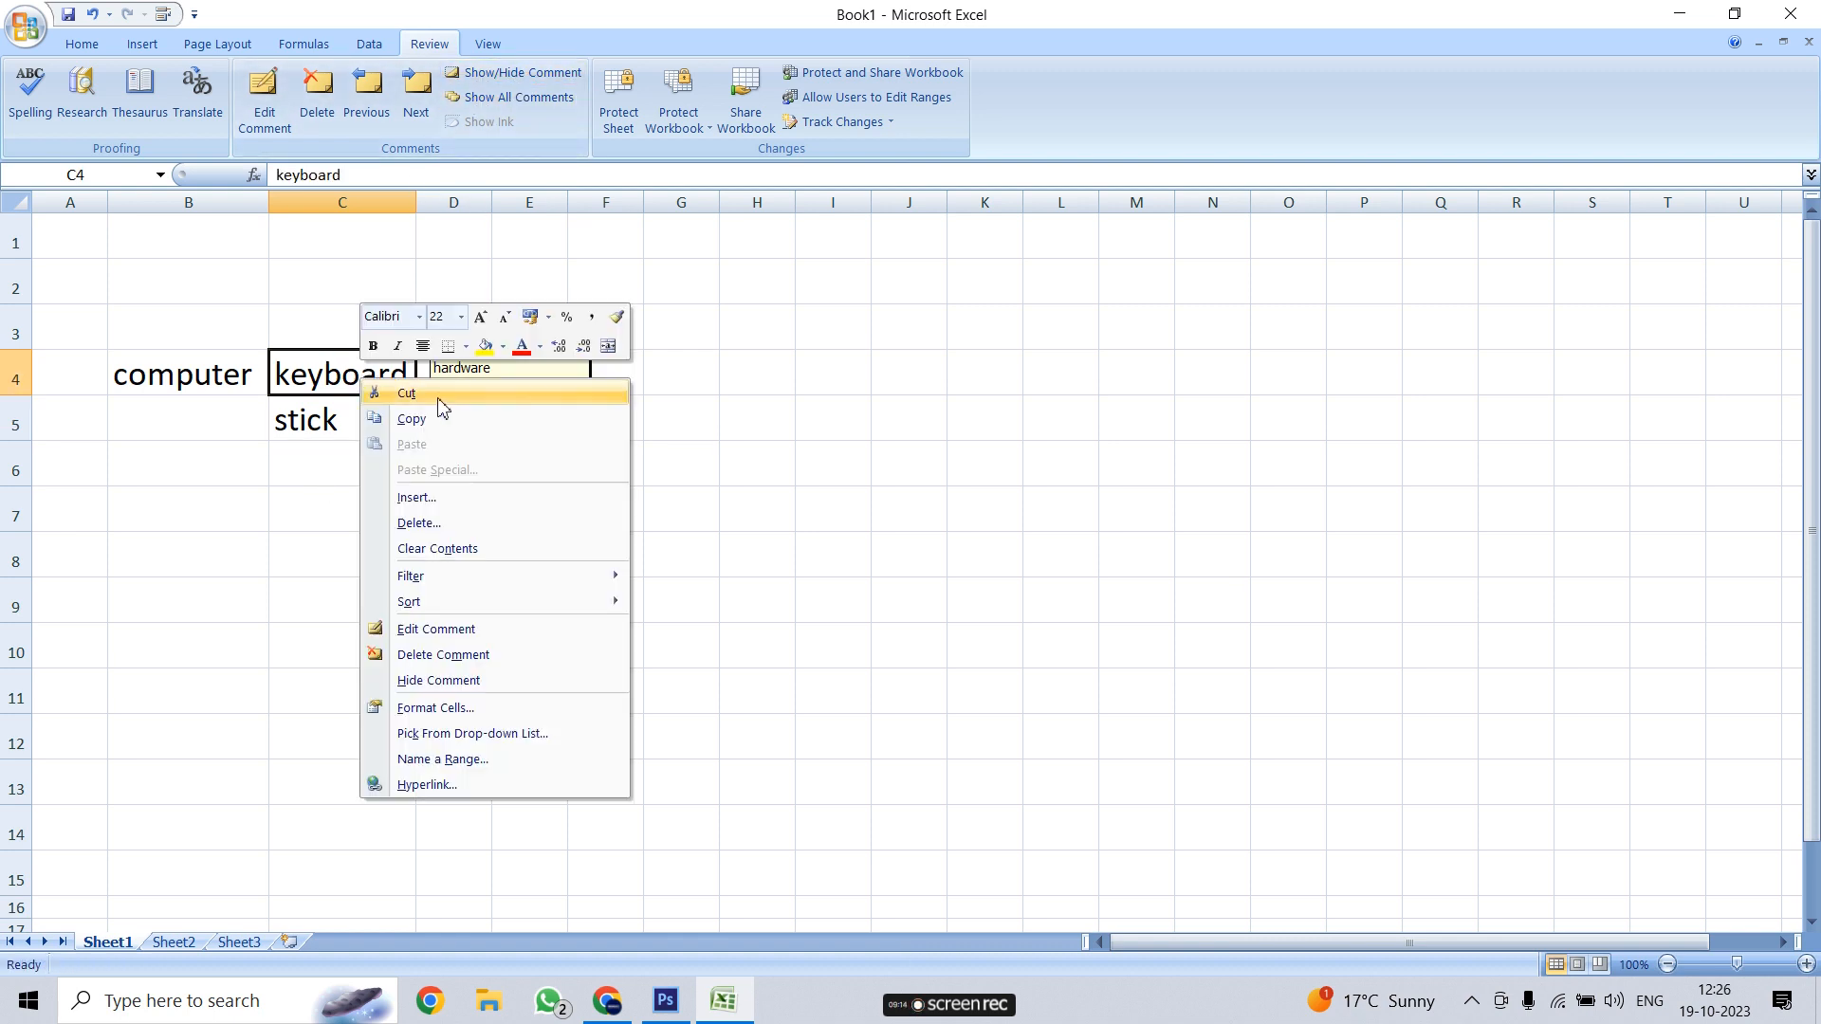
pyautogui.click(428, 681)
pyautogui.rightClick(338, 420)
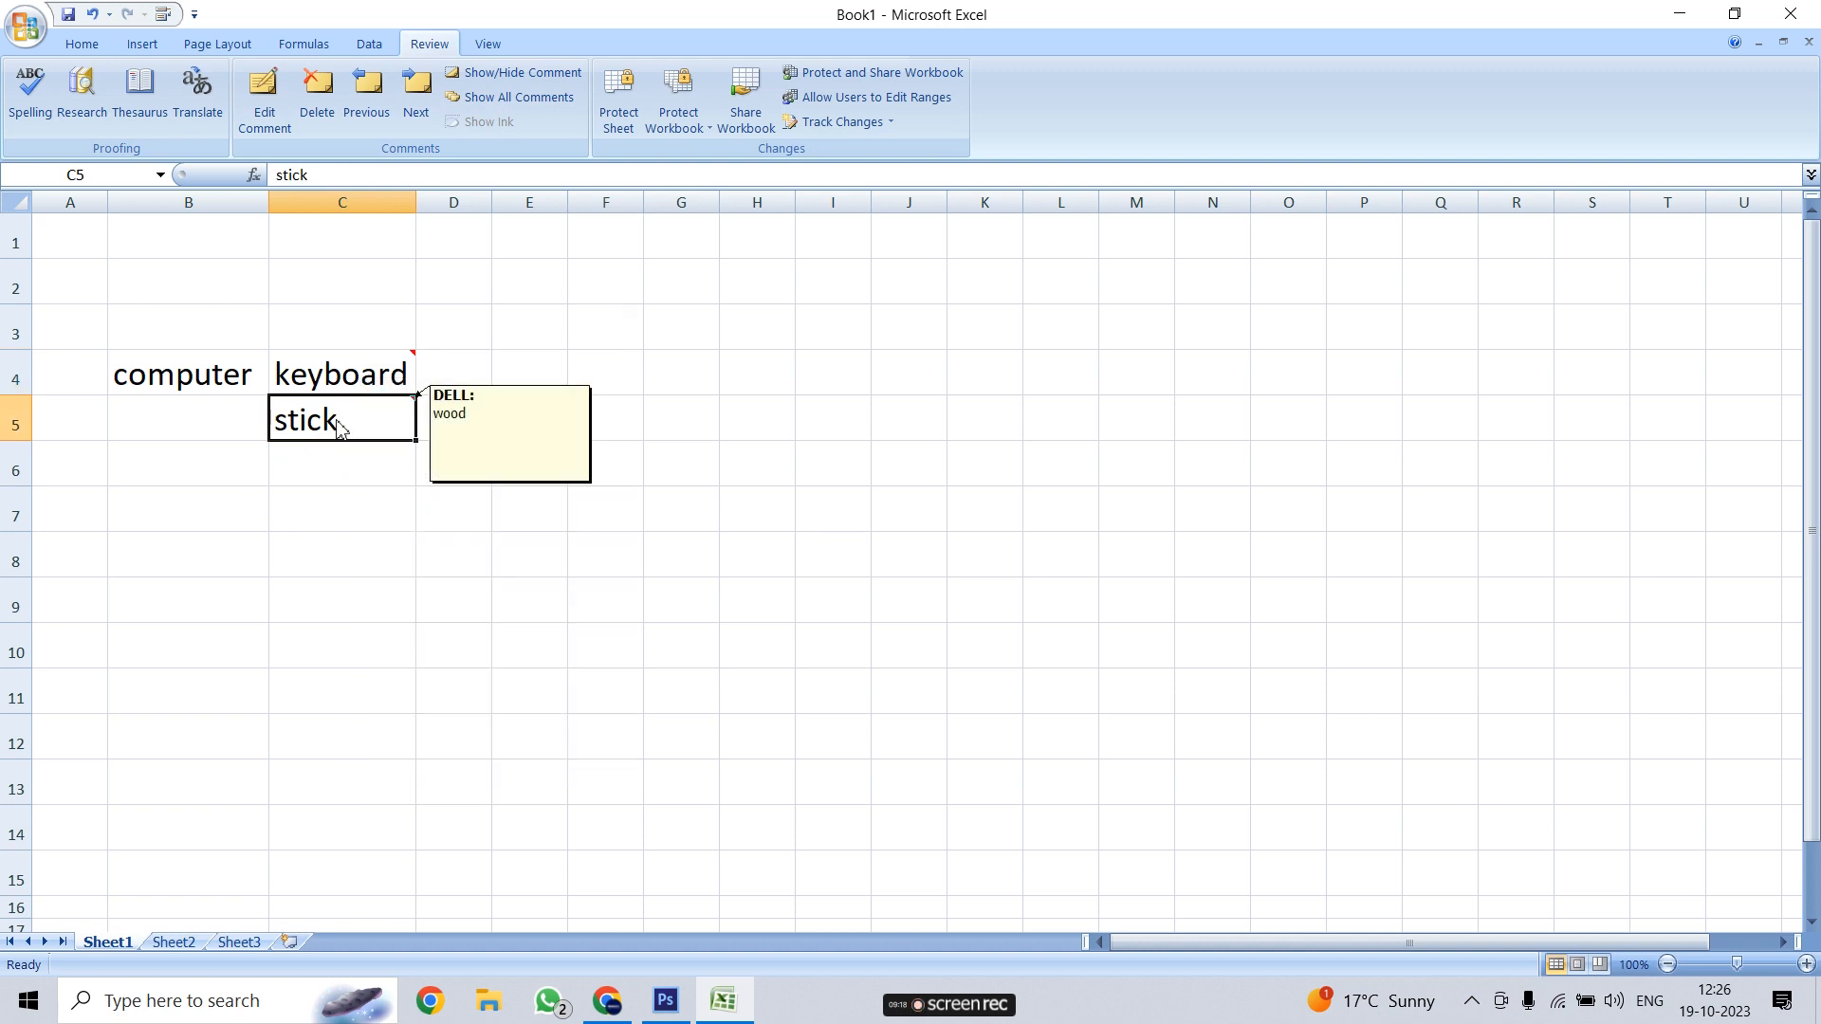
pyautogui.click(423, 724)
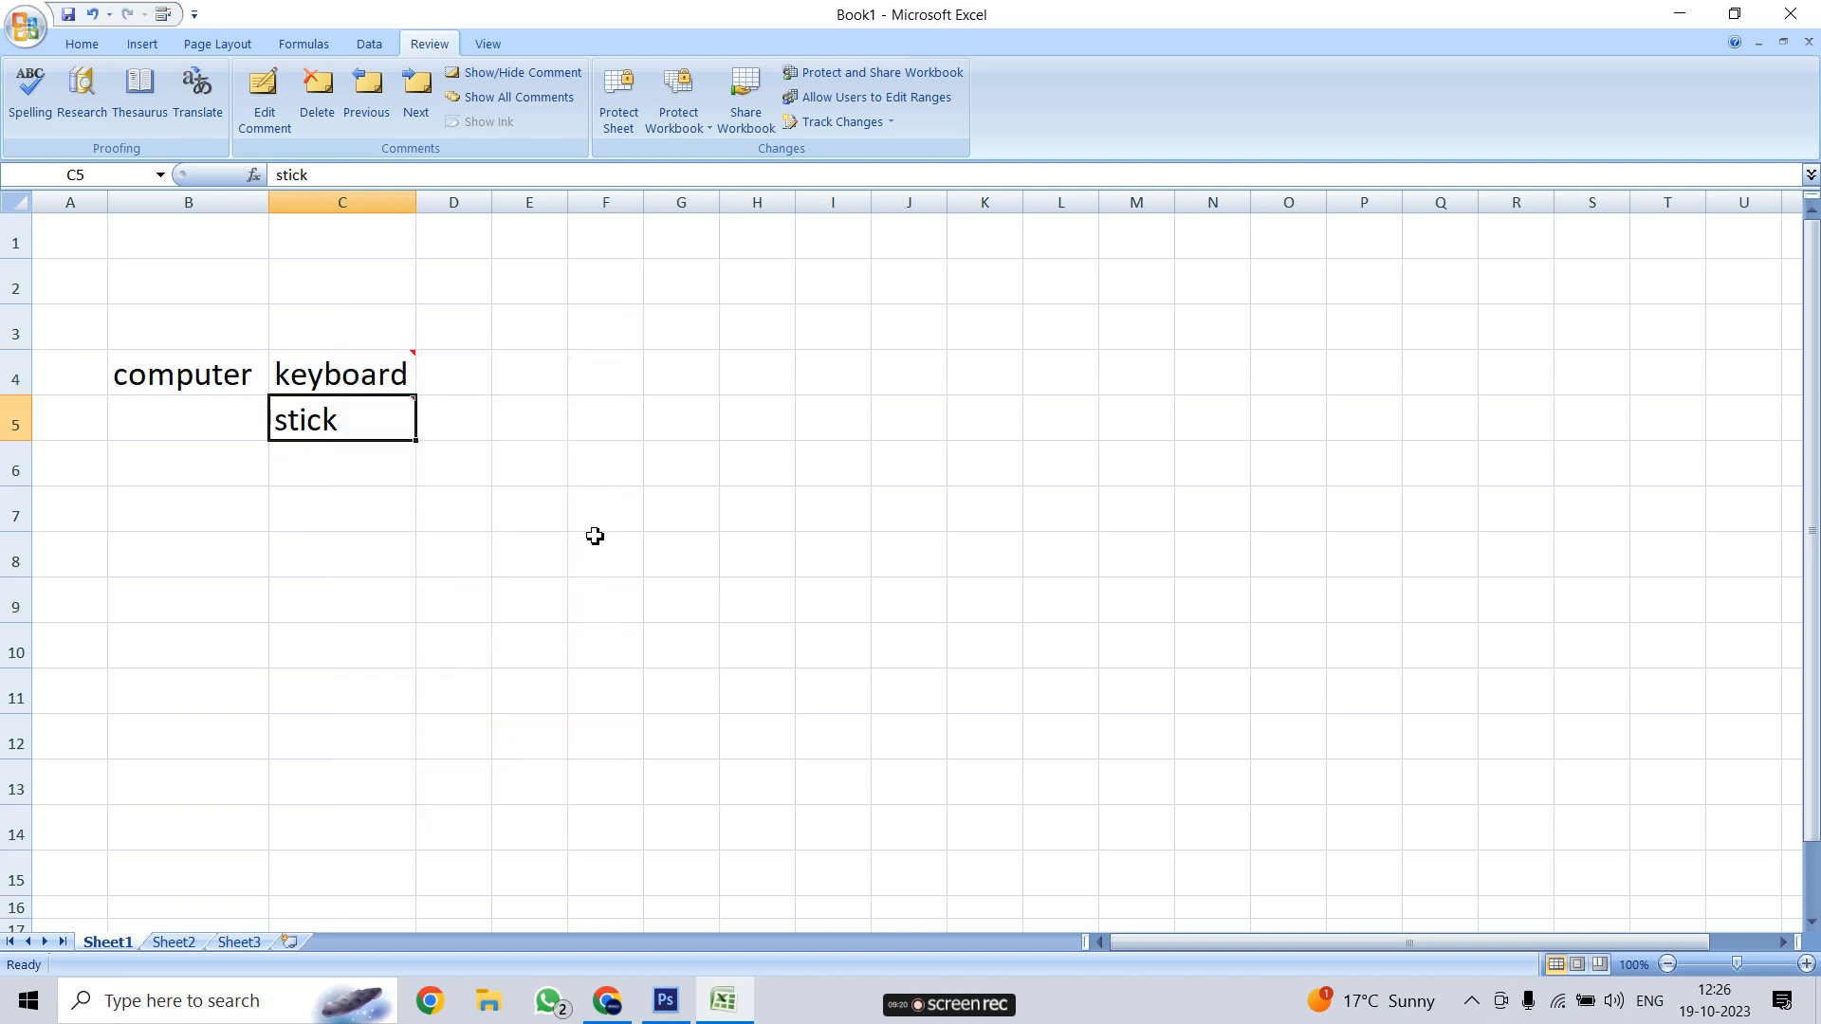
pyautogui.click(586, 517)
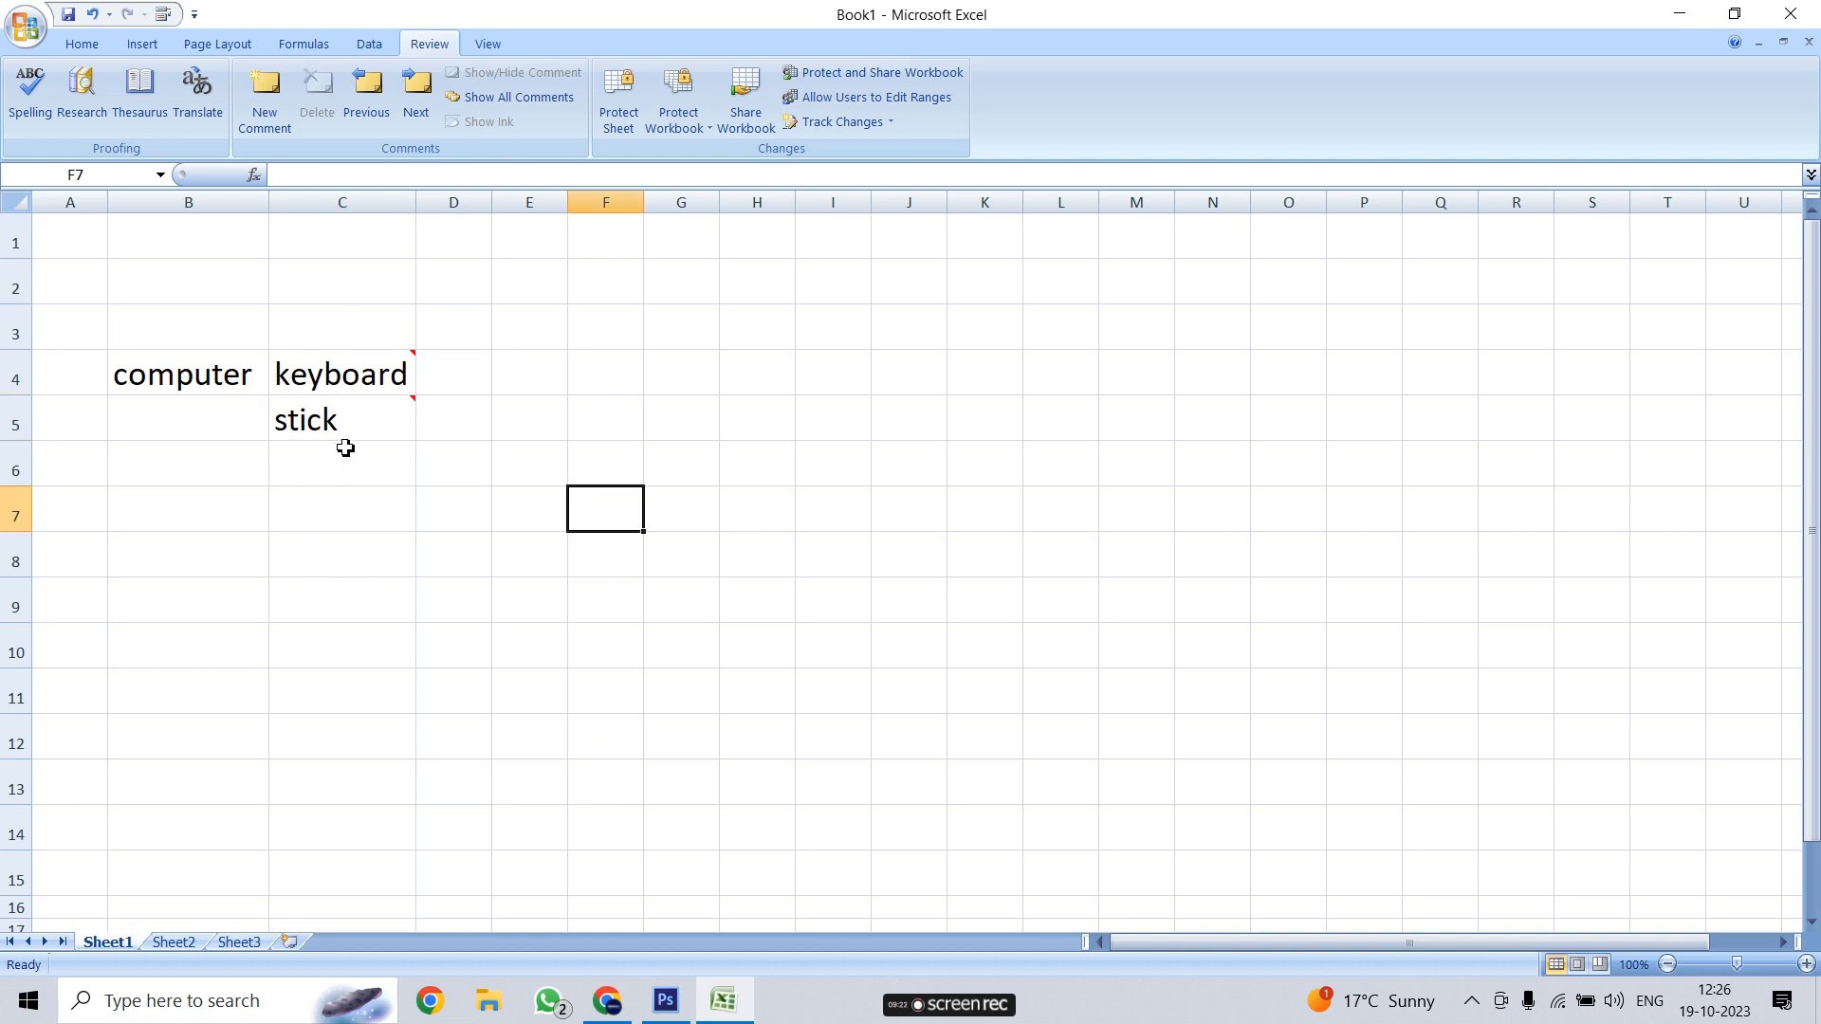
# Delete the comment on C4 (keyboard) and the comment on C5 (stick)
pyautogui.moveTo(358, 398)
pyautogui.click(390, 368)
pyautogui.click(317, 95)
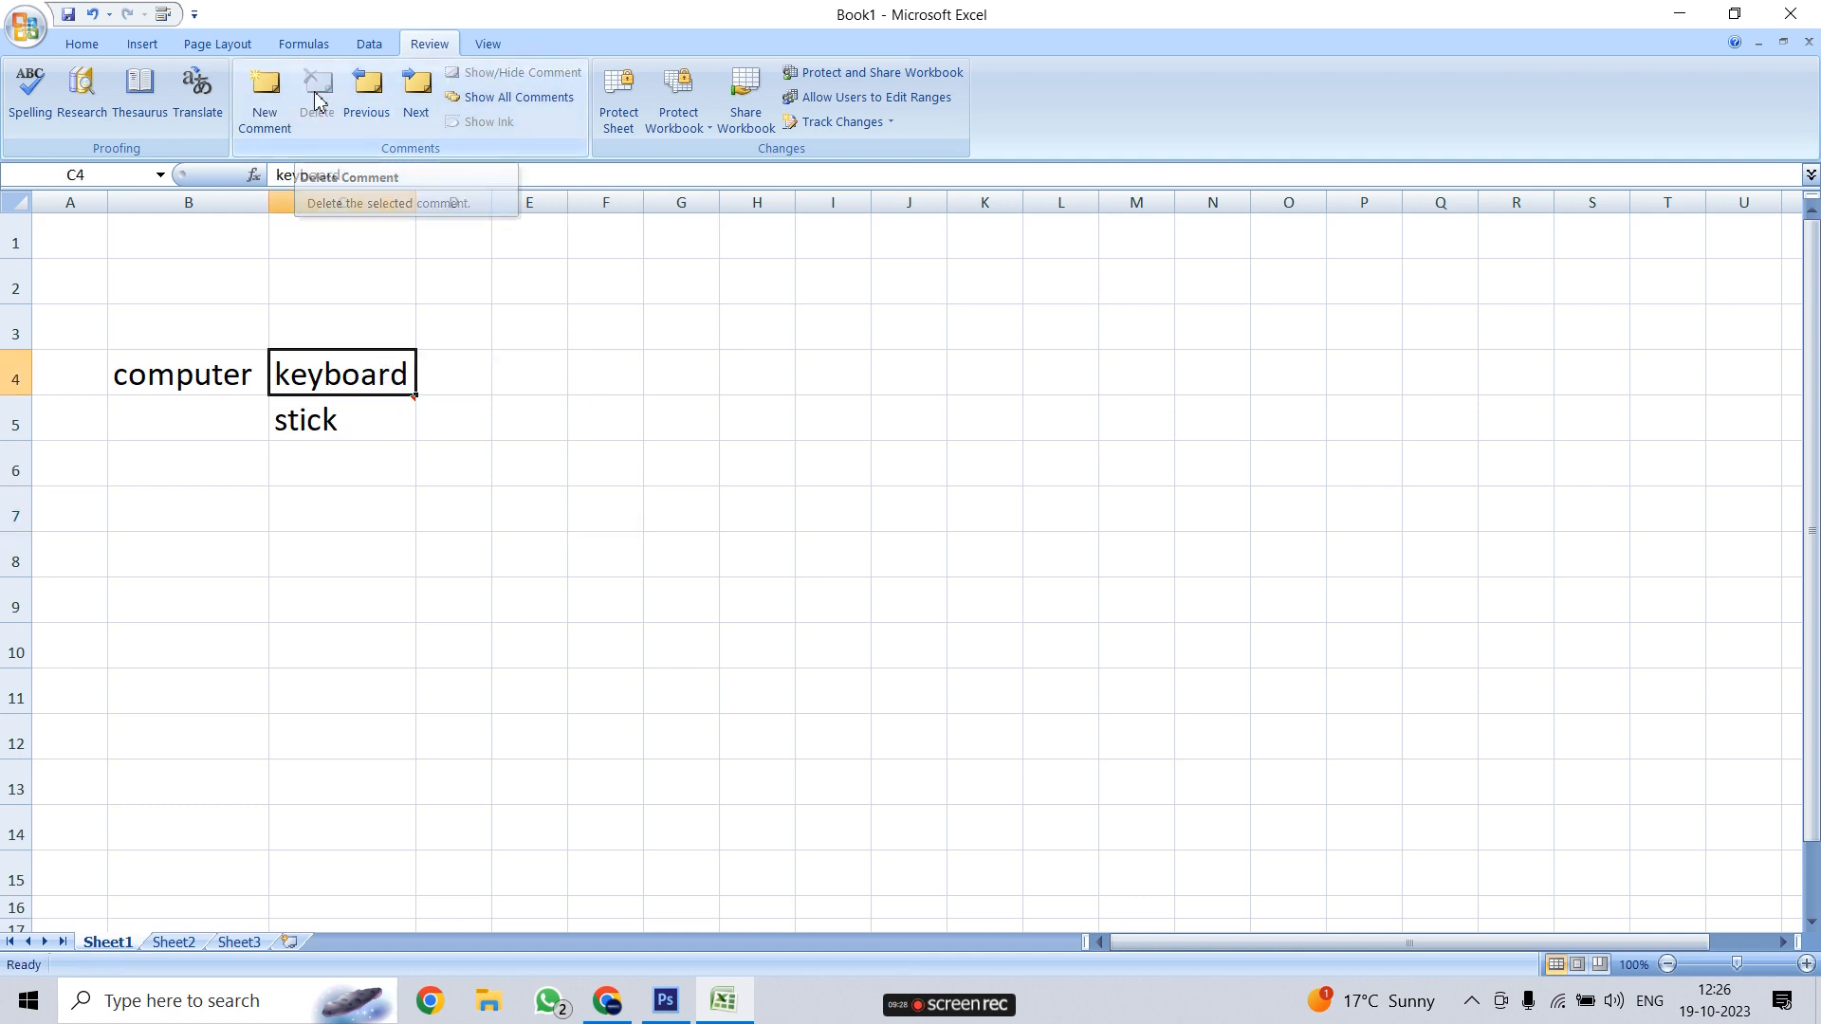
pyautogui.click(325, 420)
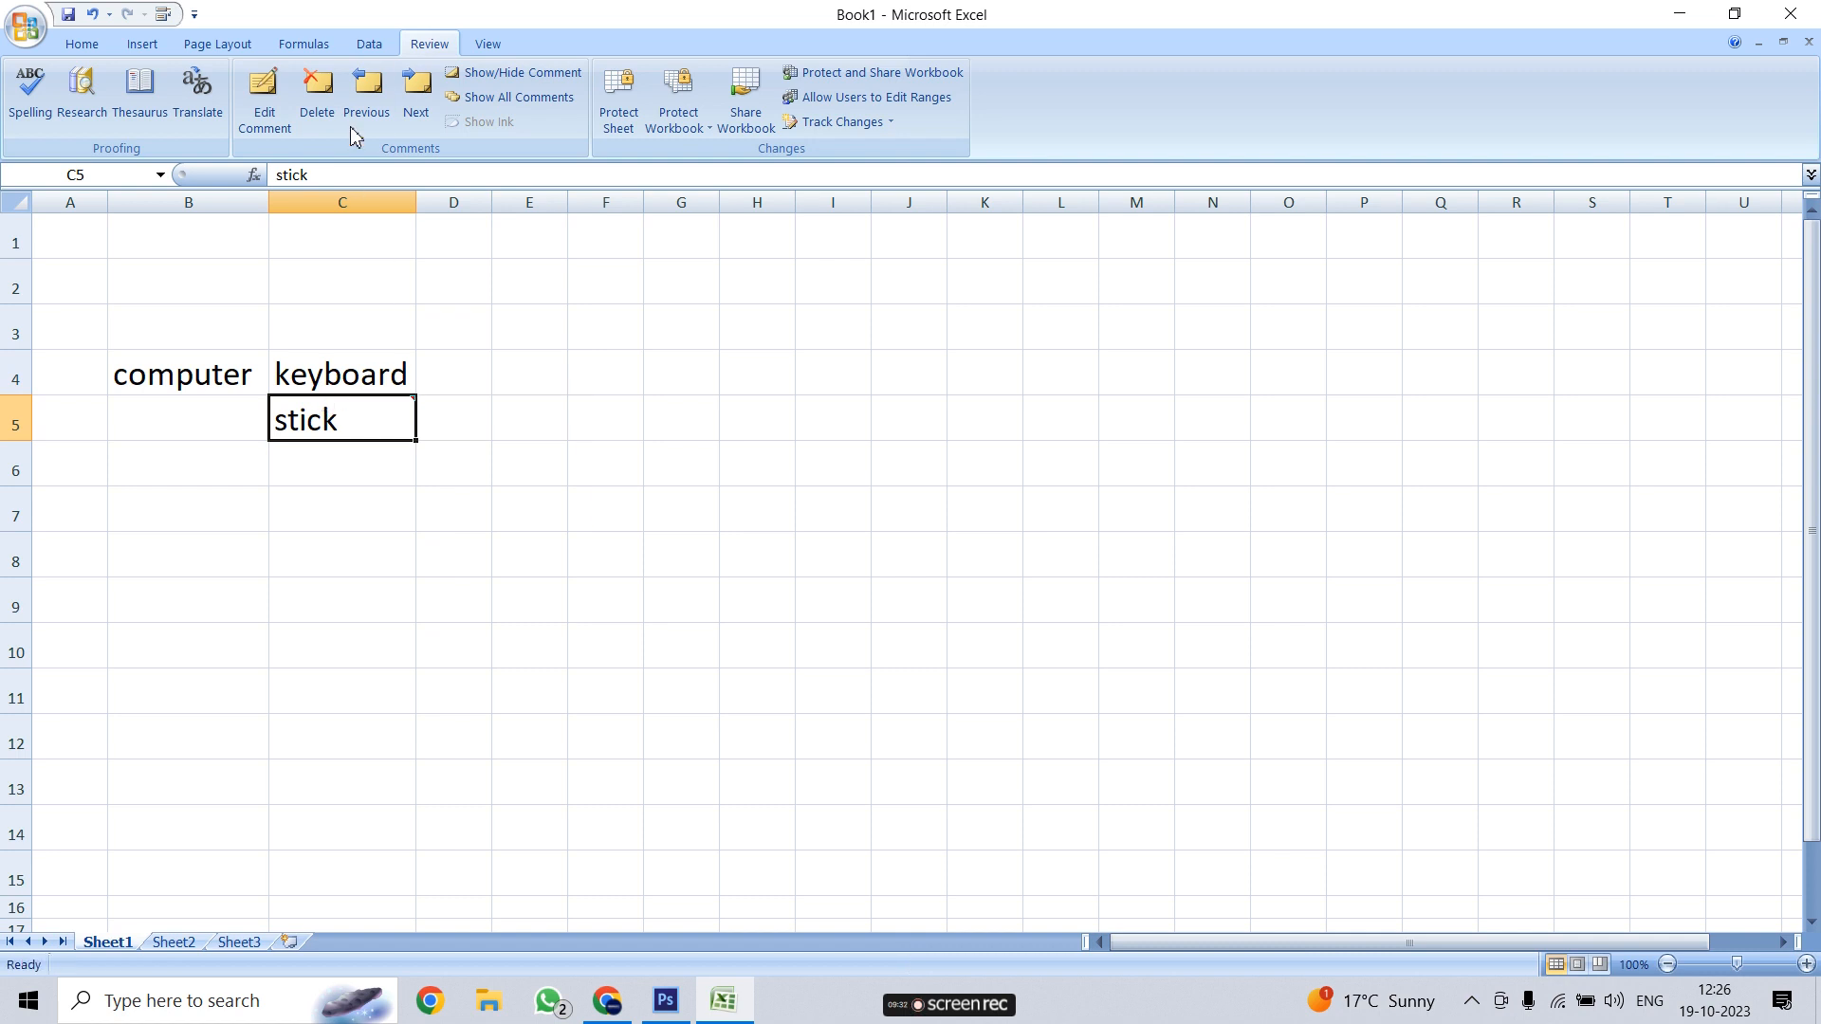
pyautogui.click(325, 108)
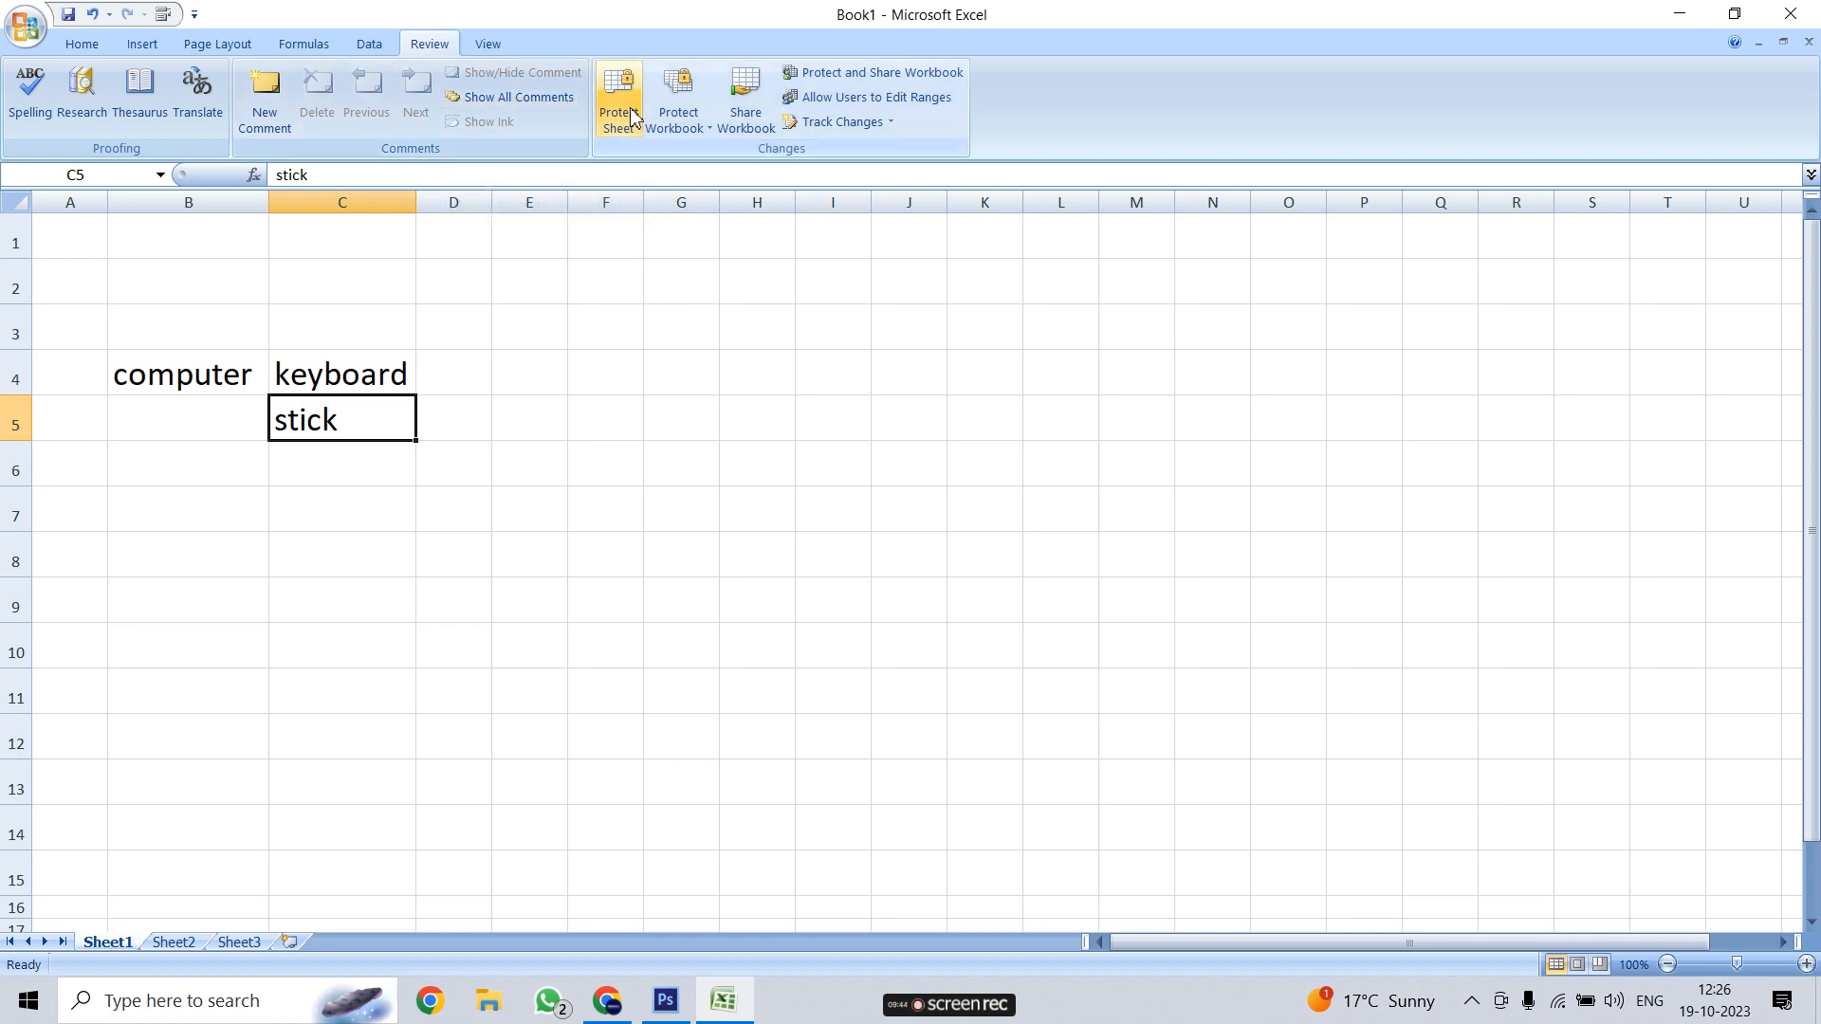
# Select cells D4, B1, C2, B2 and C3 to confirm no markers remain
pyautogui.click(463, 384)
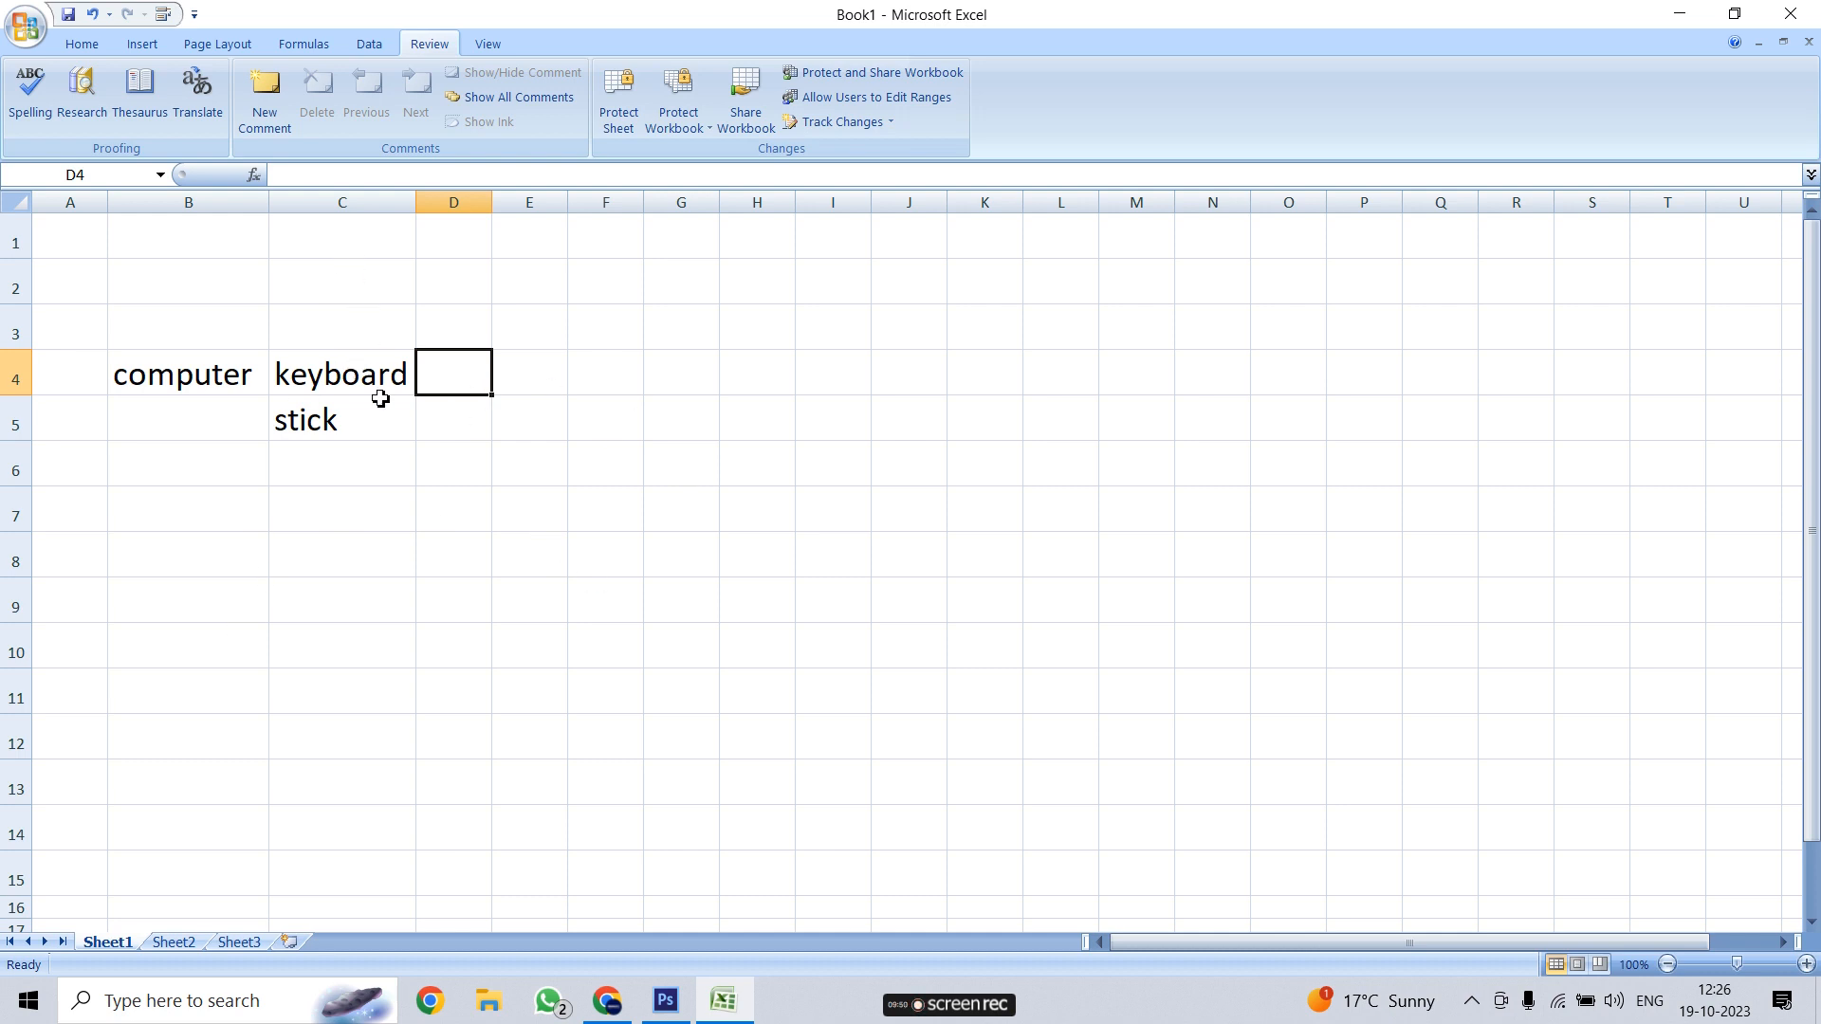
pyautogui.click(160, 248)
pyautogui.click(401, 268)
pyautogui.click(191, 280)
pyautogui.click(252, 325)
pyautogui.click(343, 332)
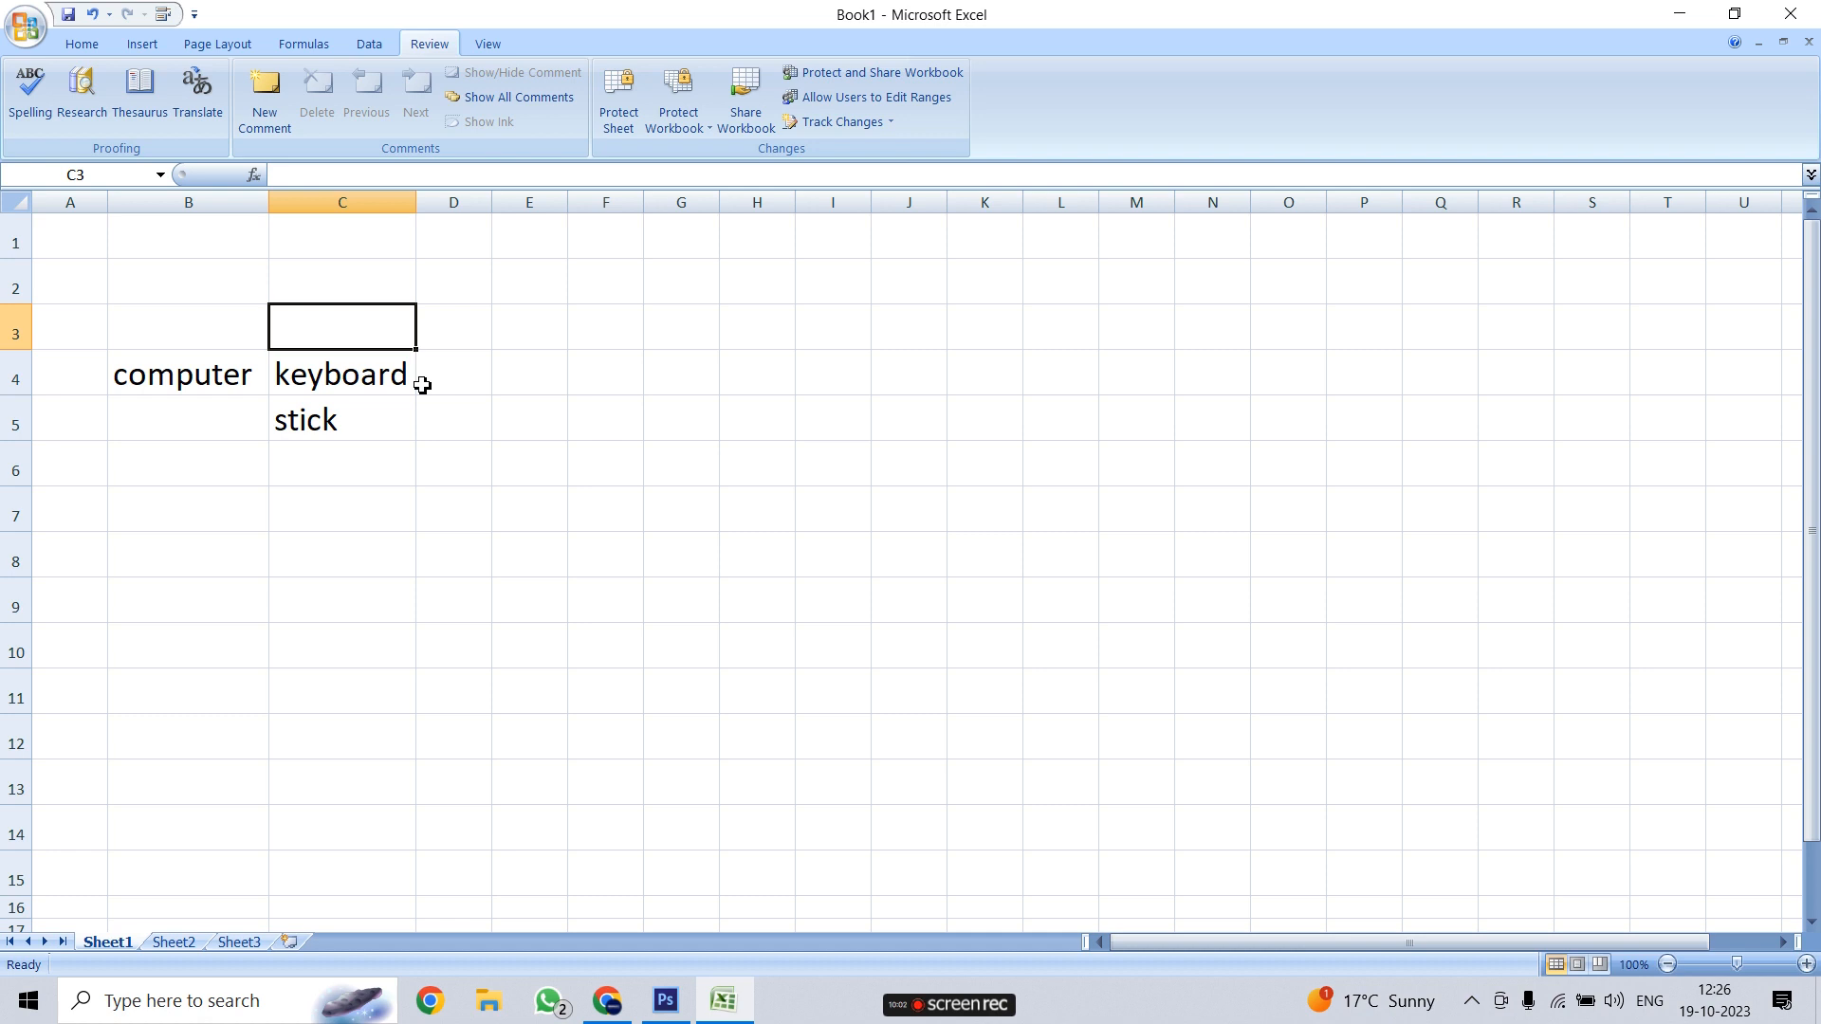
# Password-protect Sheet1, allowing users only to select locked and unlocked cells
pyautogui.click(618, 102)
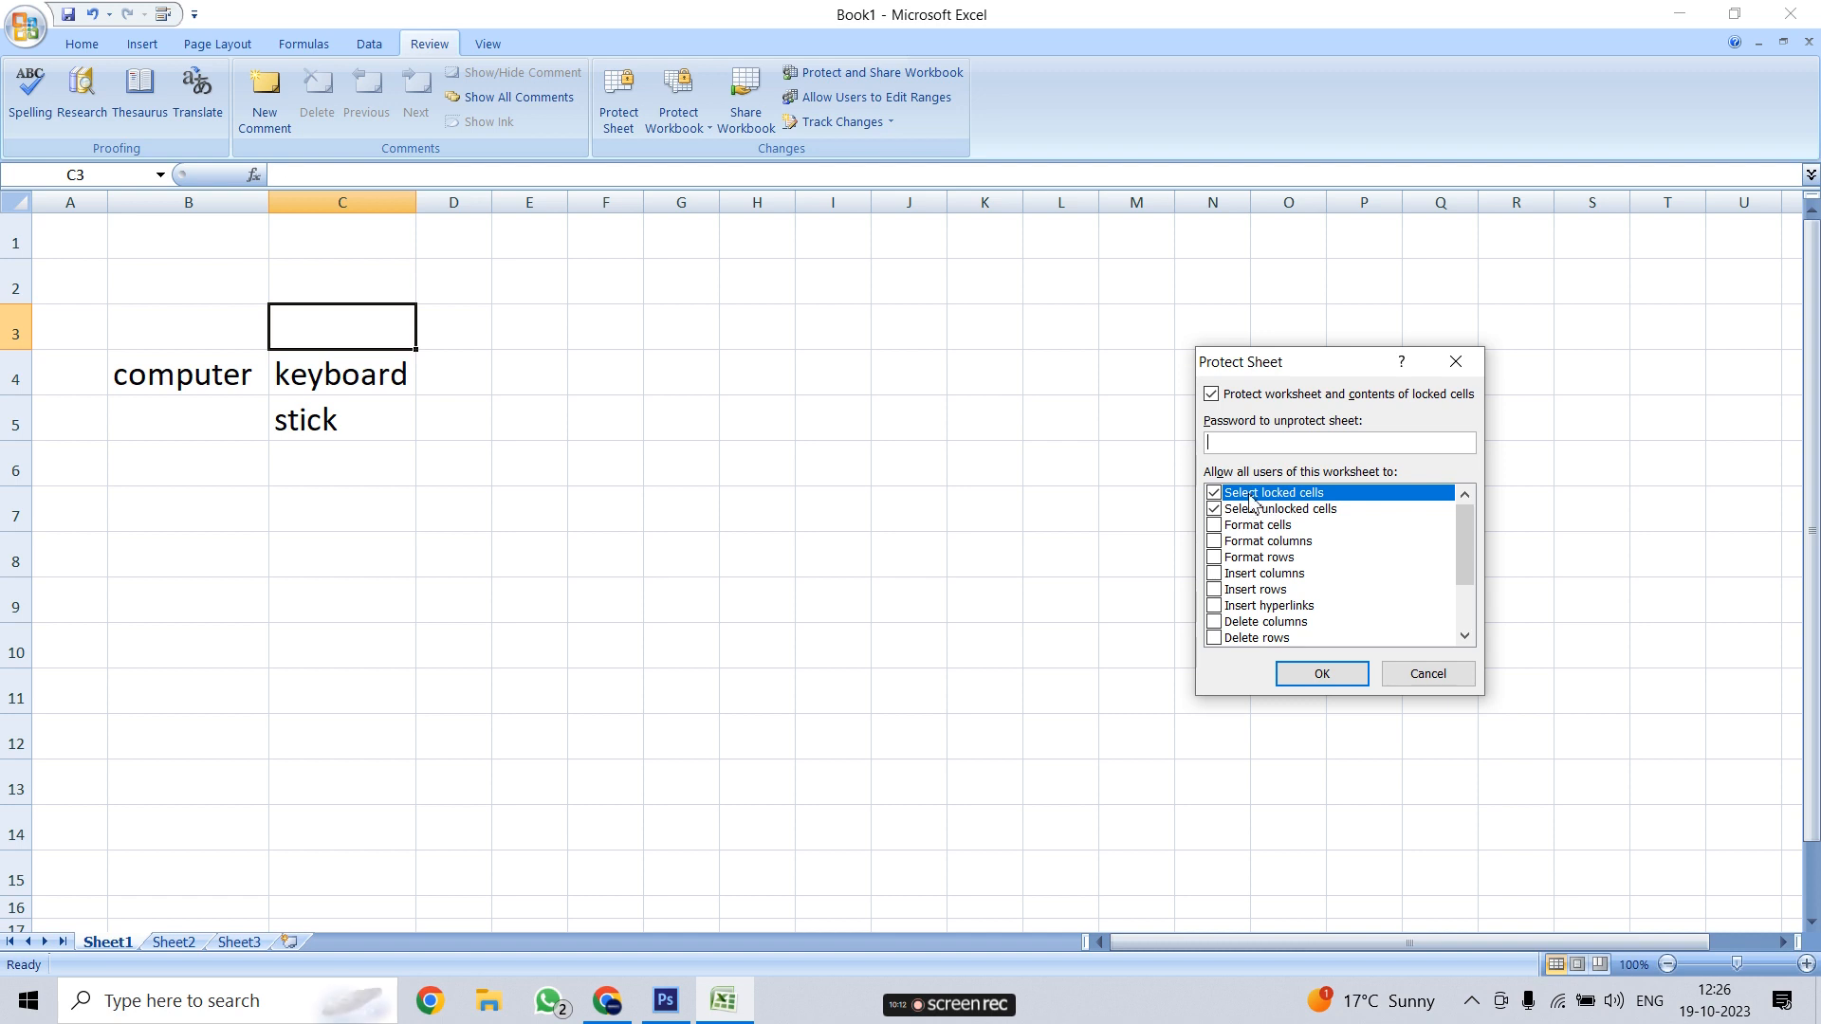
pyautogui.click(1214, 509)
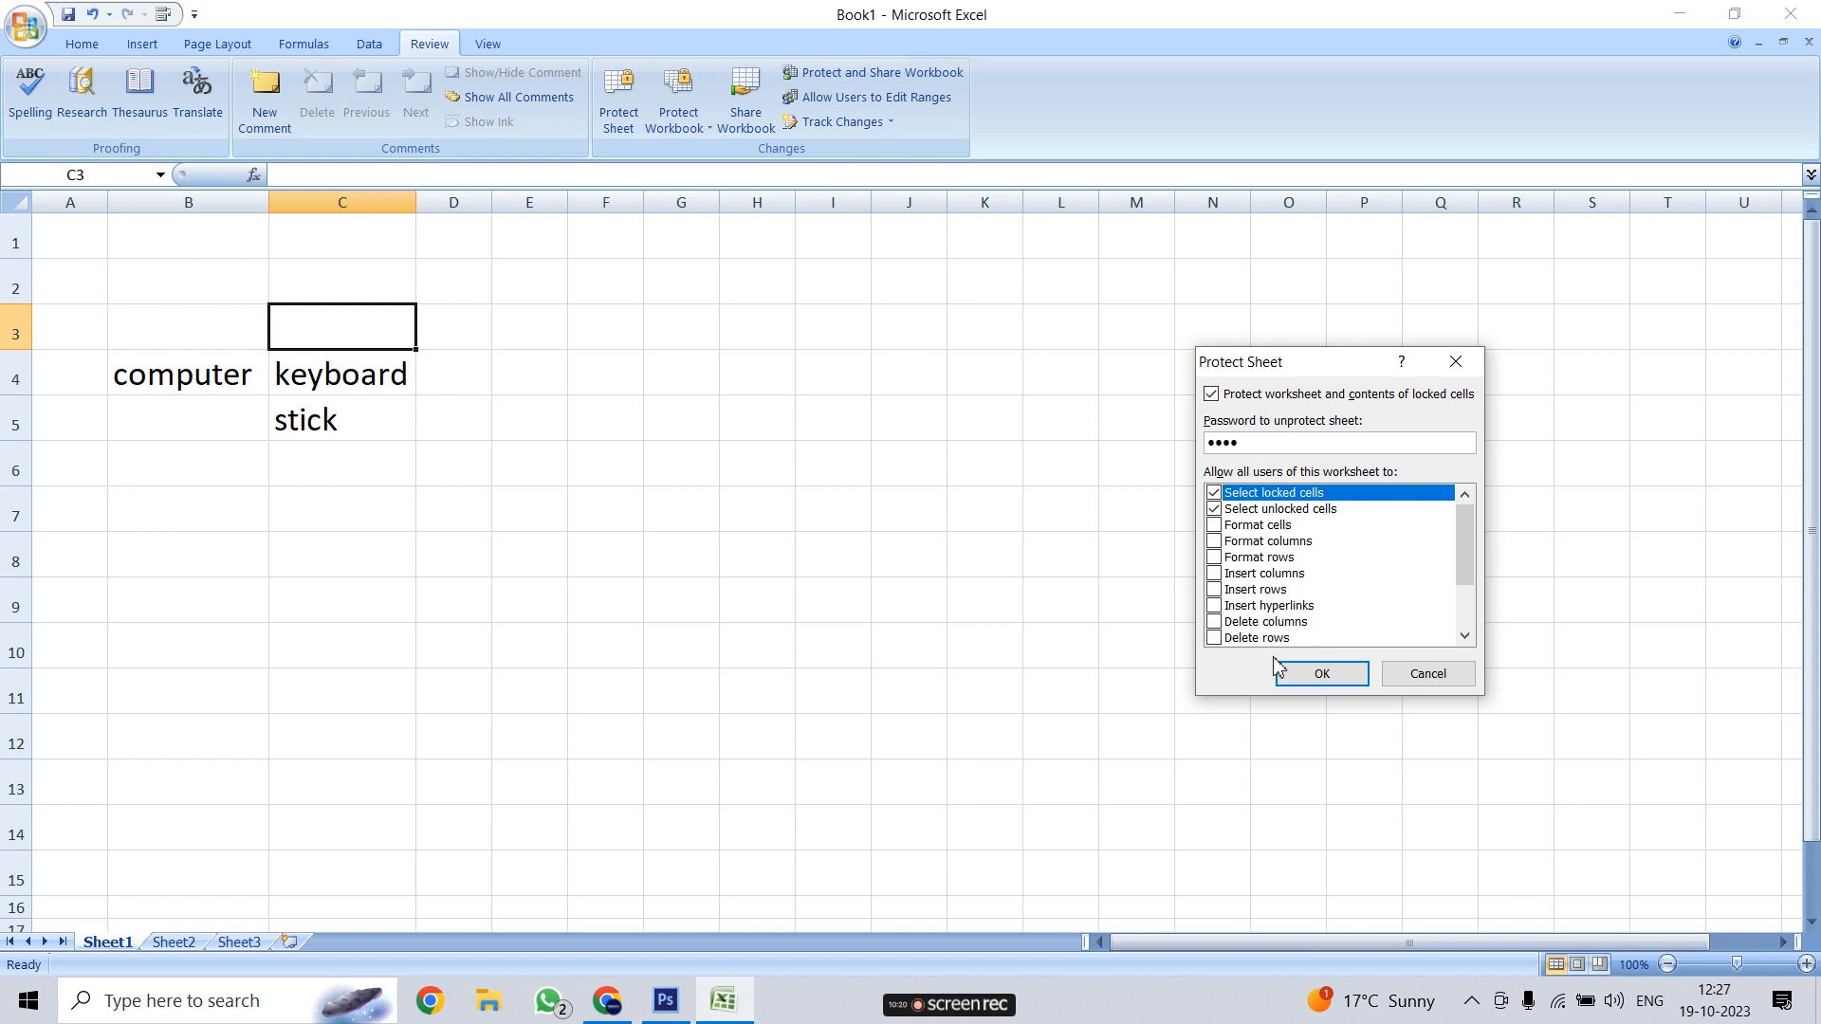
pyautogui.click(1324, 676)
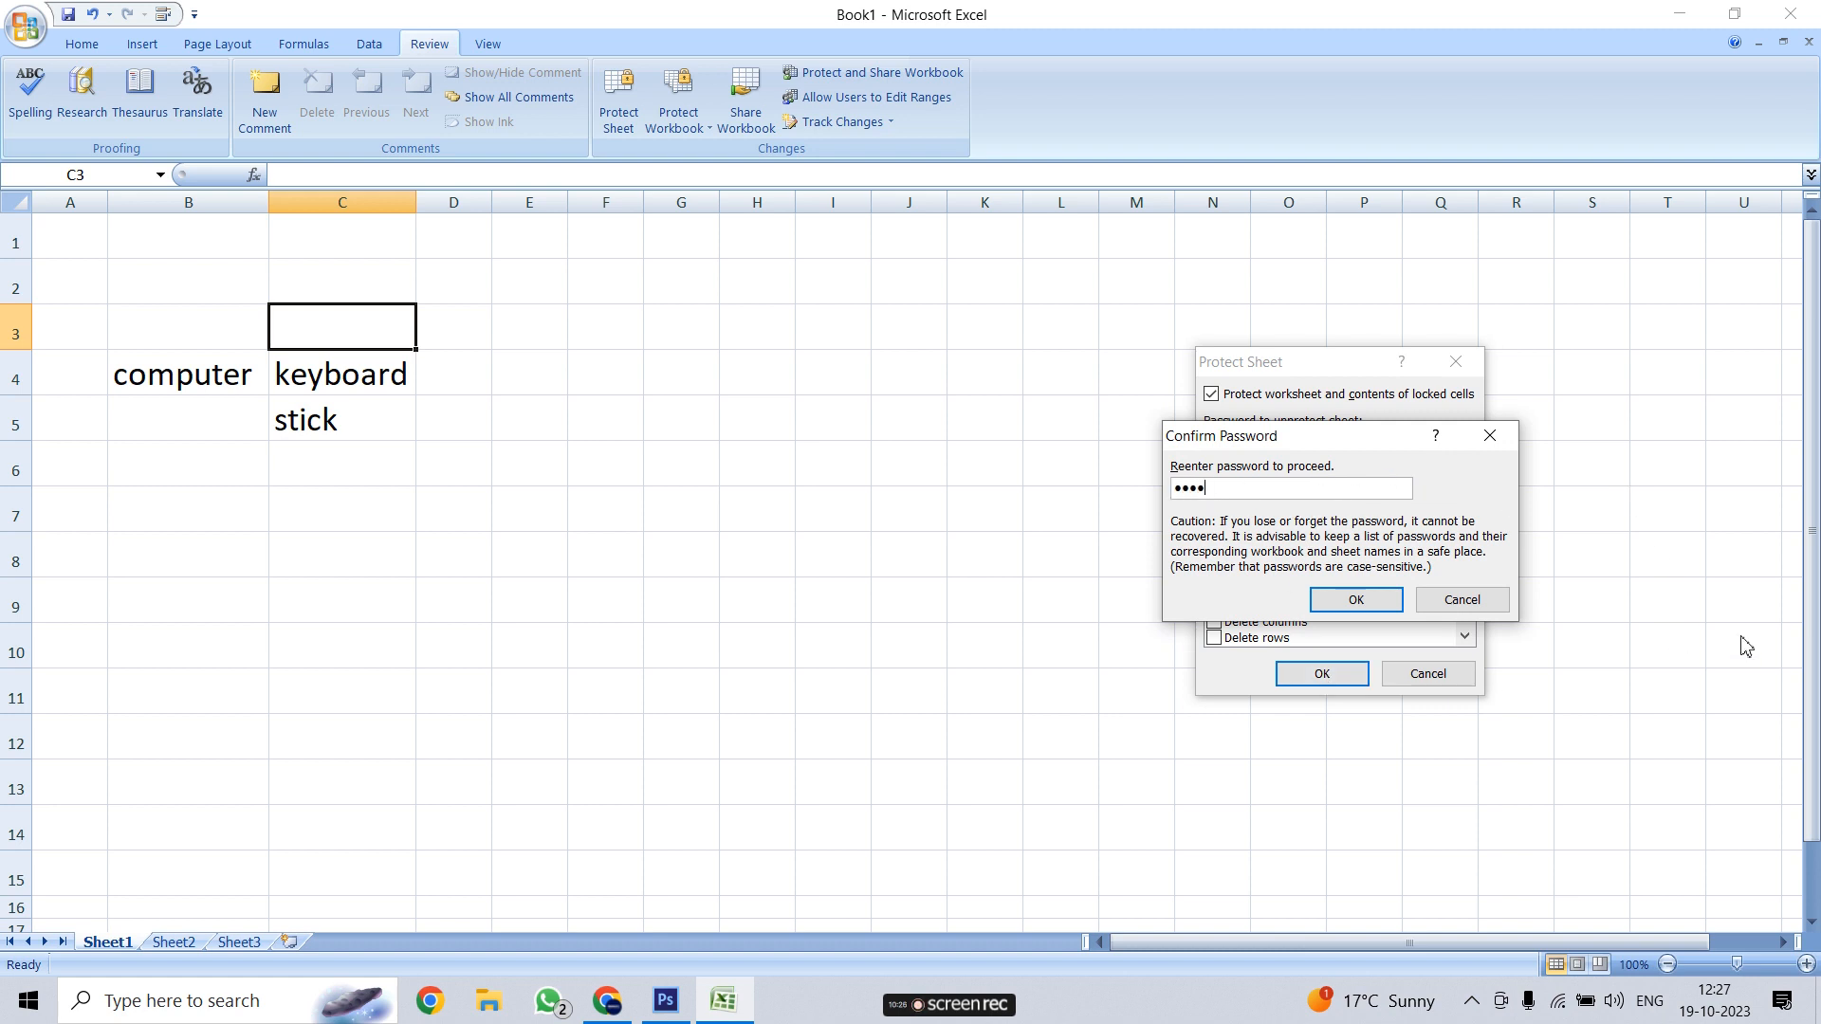
pyautogui.click(1387, 599)
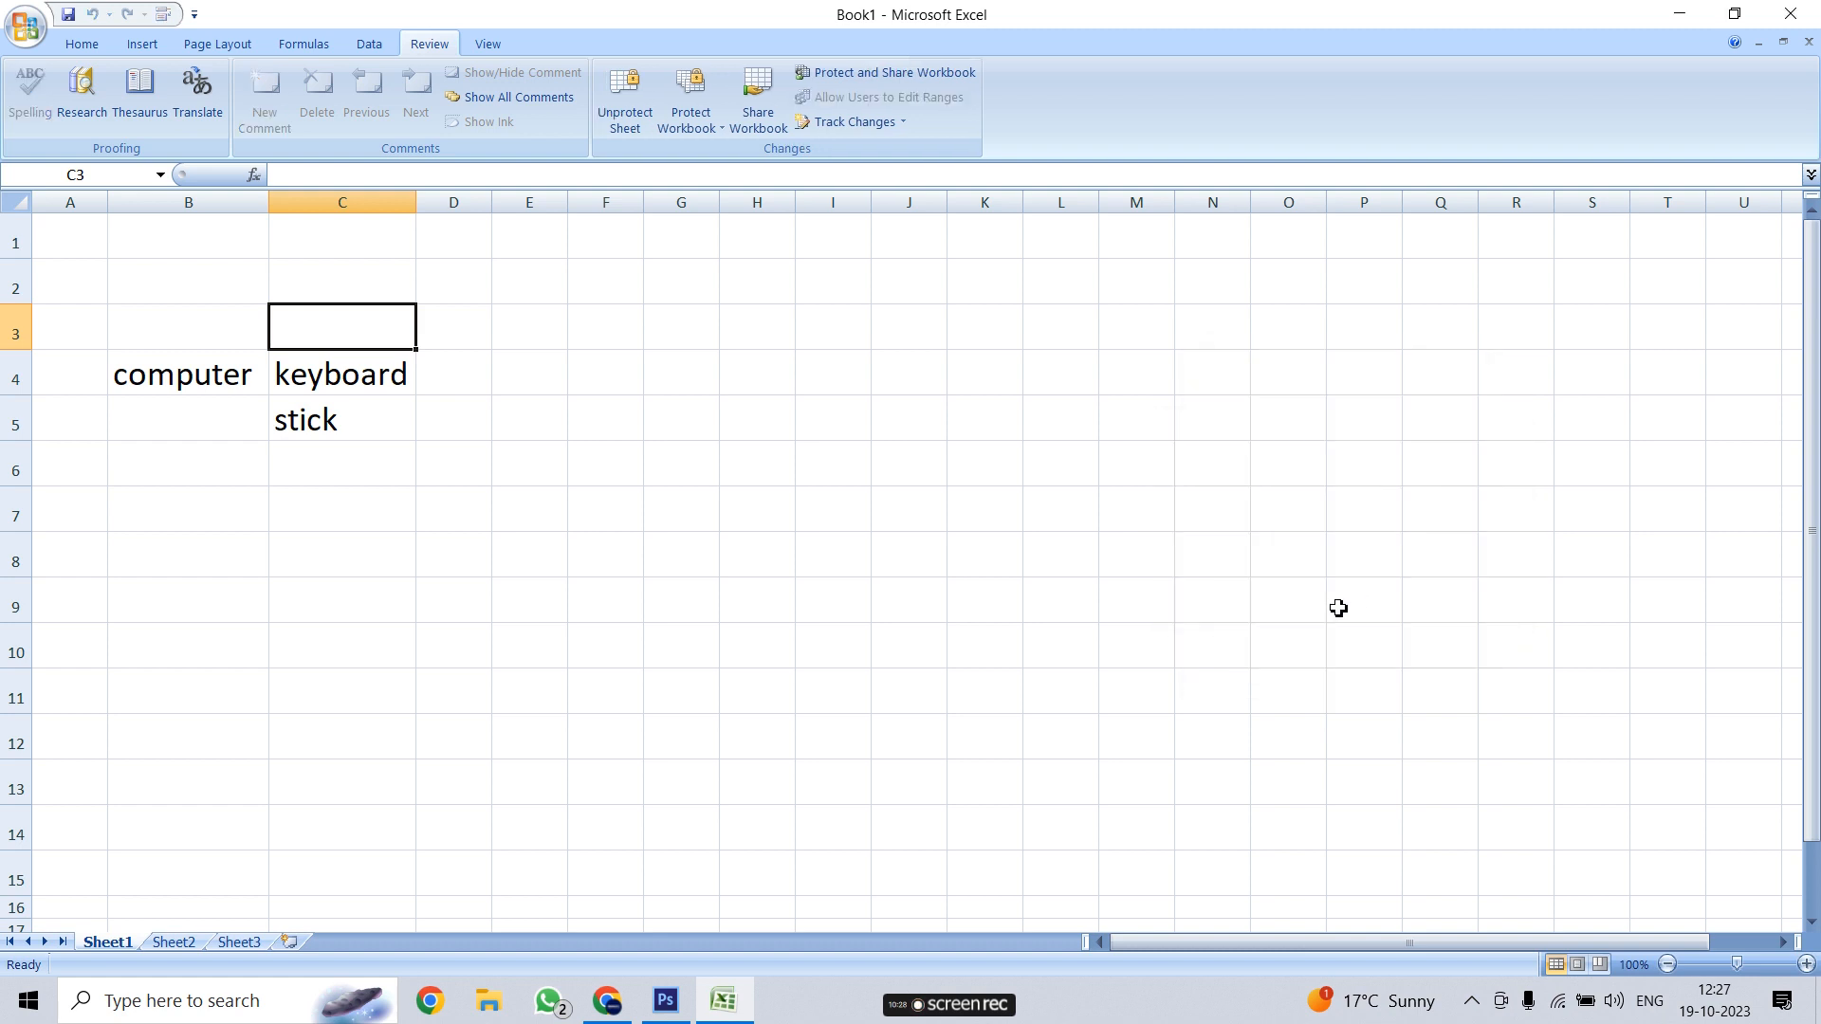
pyautogui.click(336, 391)
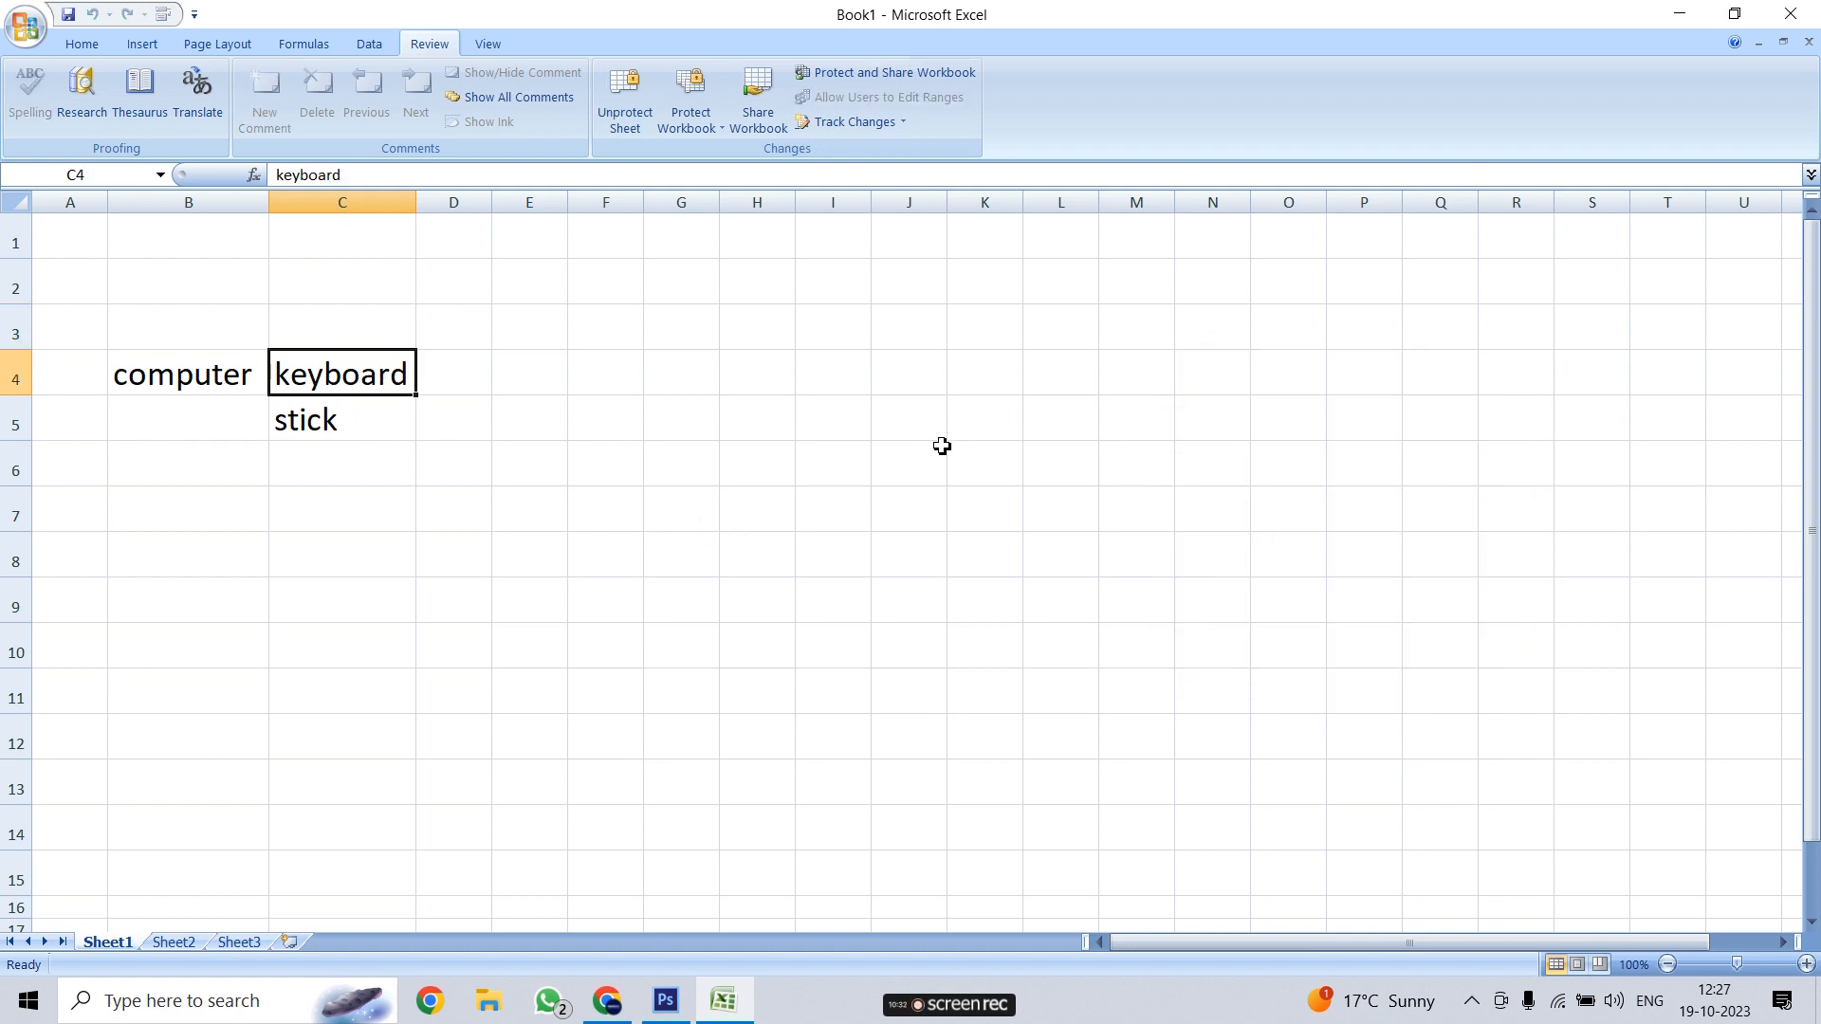
# Try deleting in protected C4, dismiss the warning, then unprotect the sheet with its password
pyautogui.press('Delete')
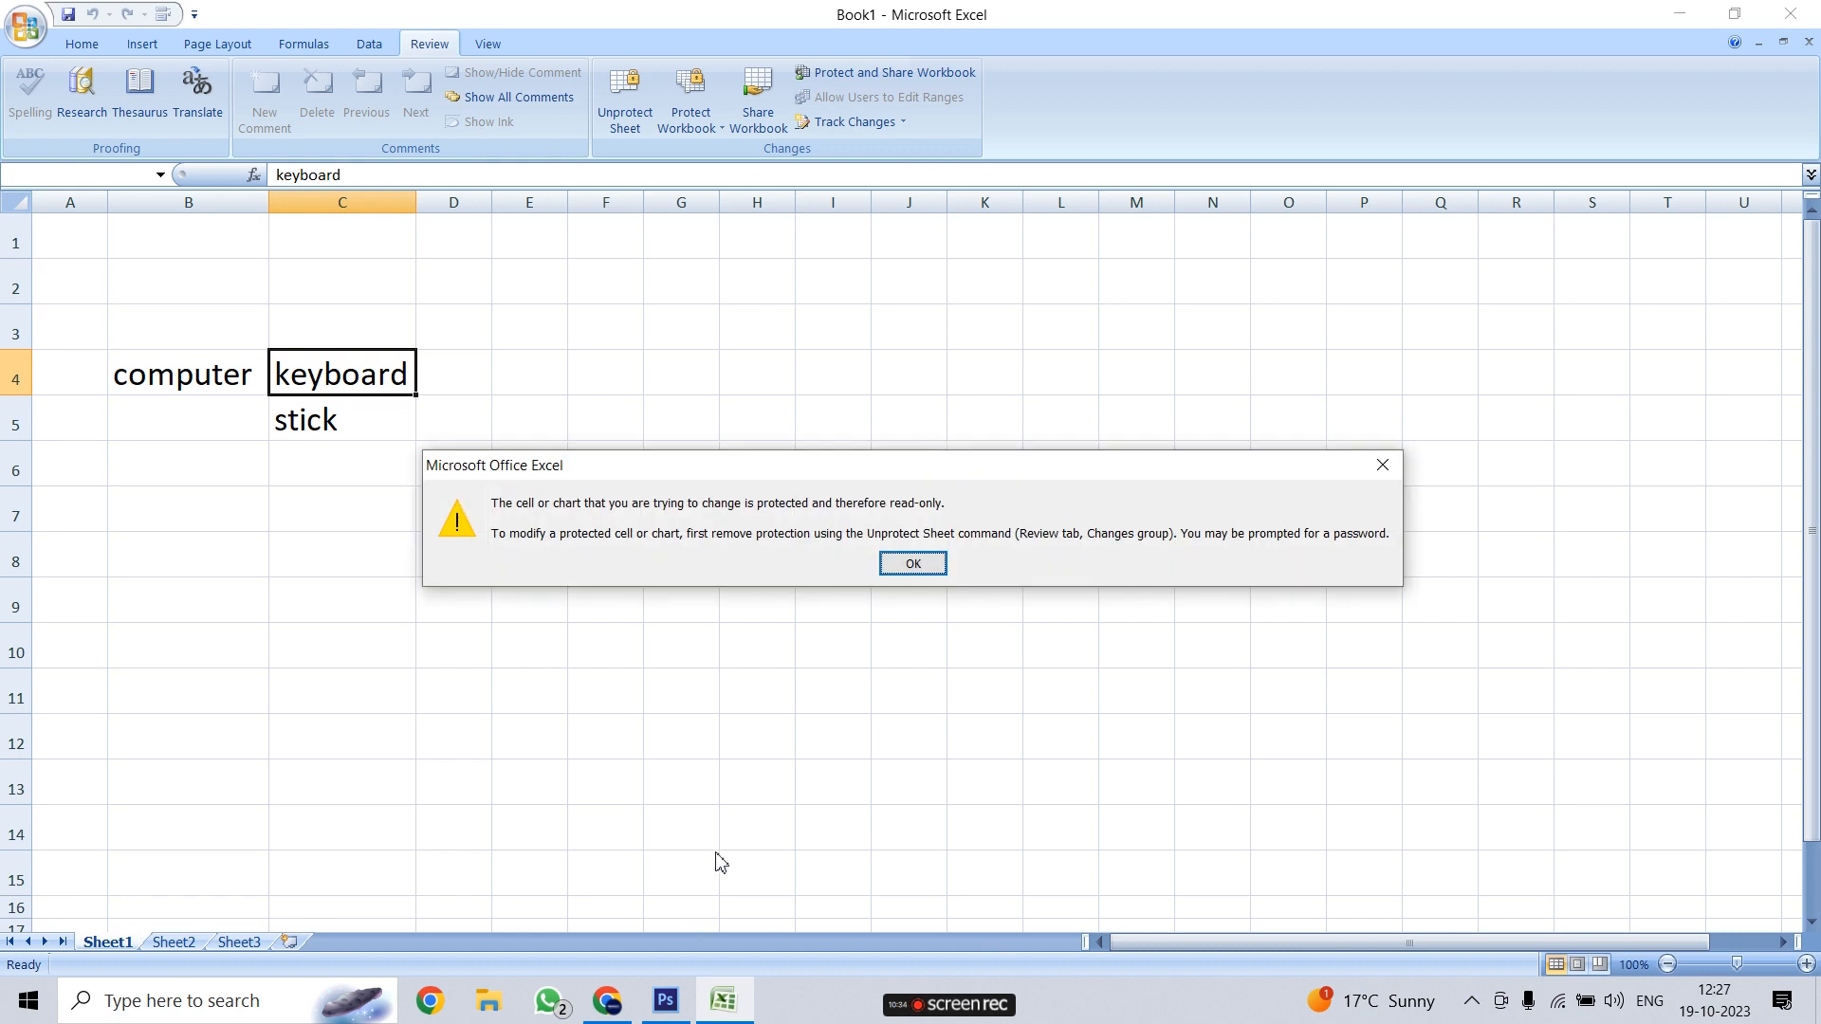
pyautogui.click(914, 564)
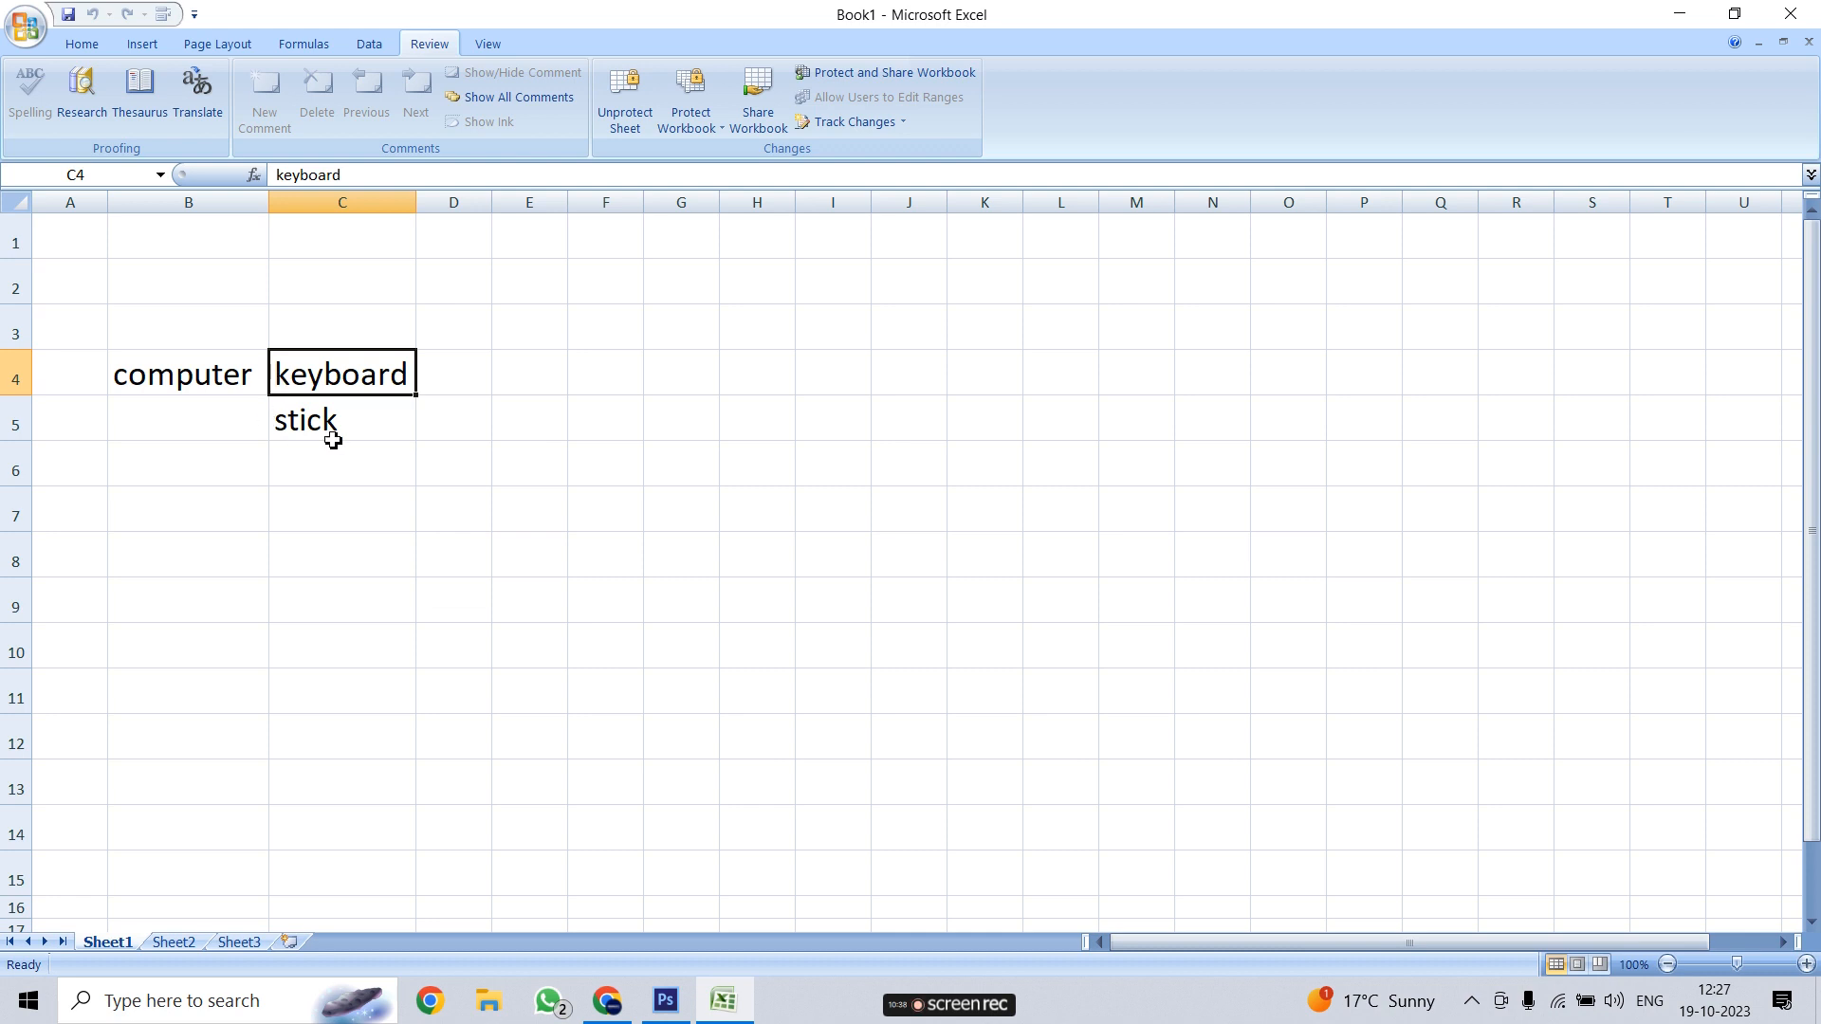
pyautogui.click(639, 117)
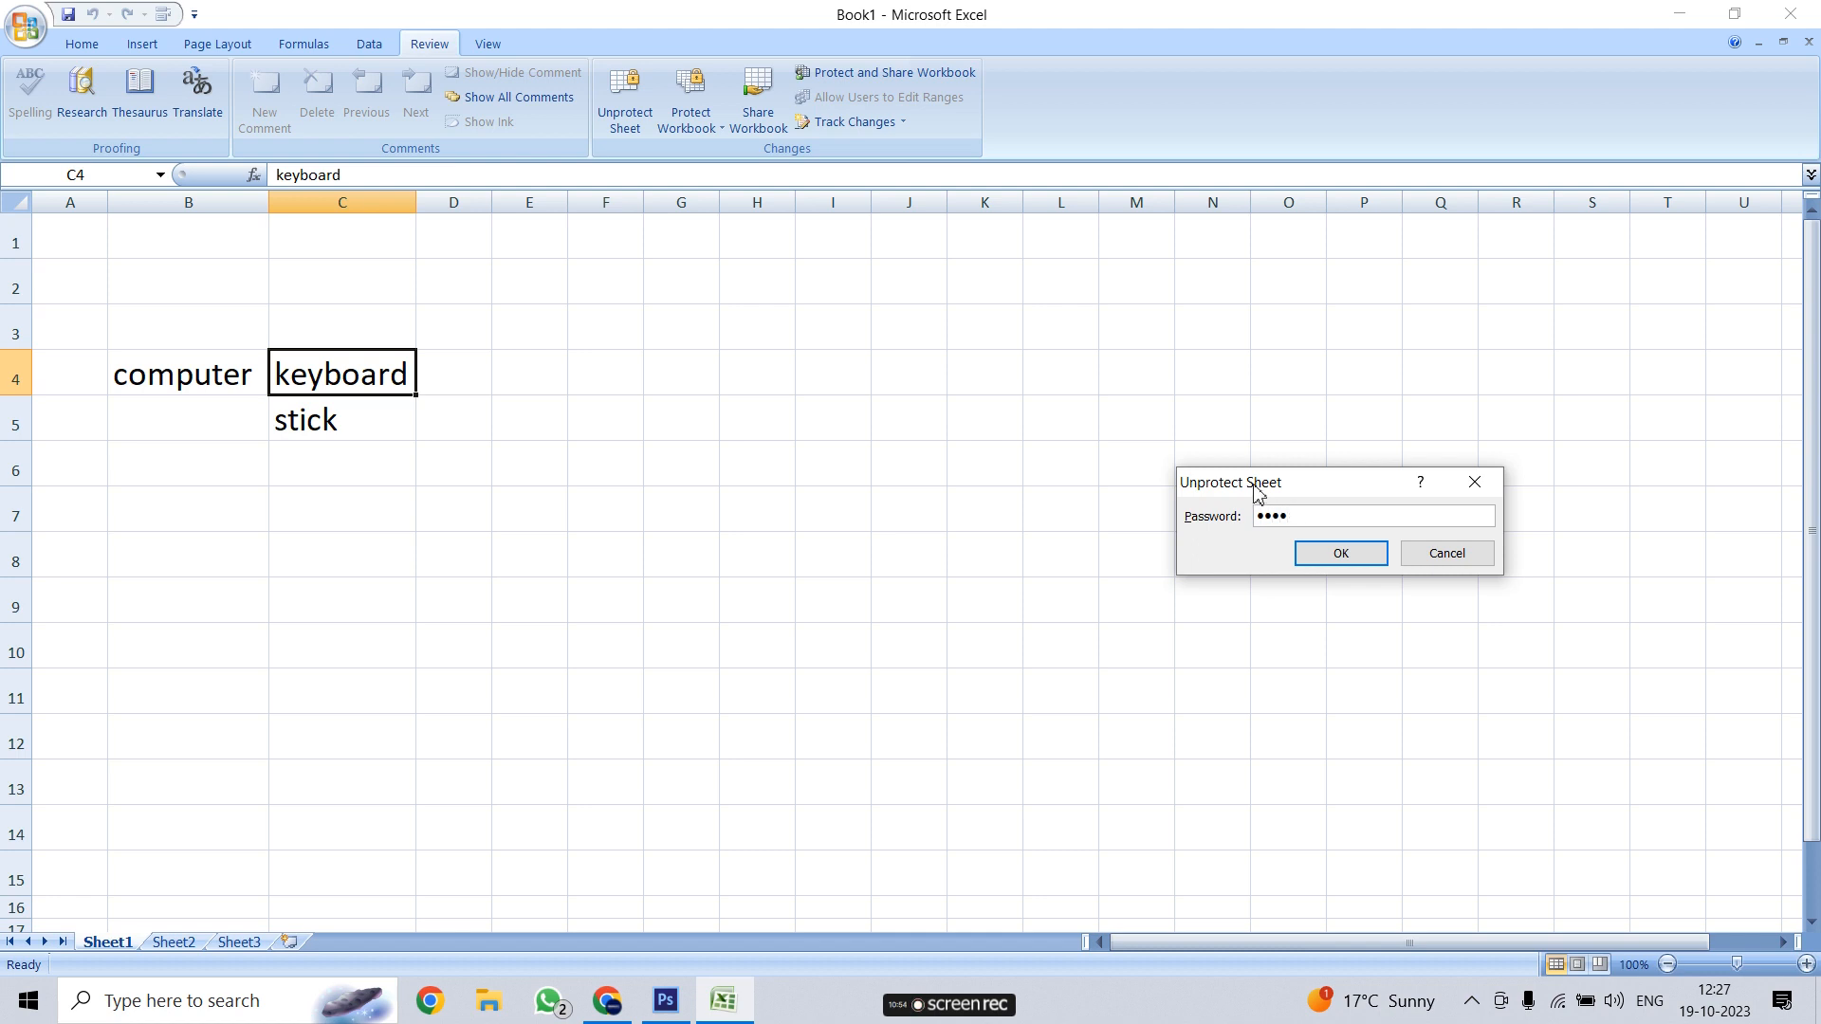
pyautogui.click(1329, 553)
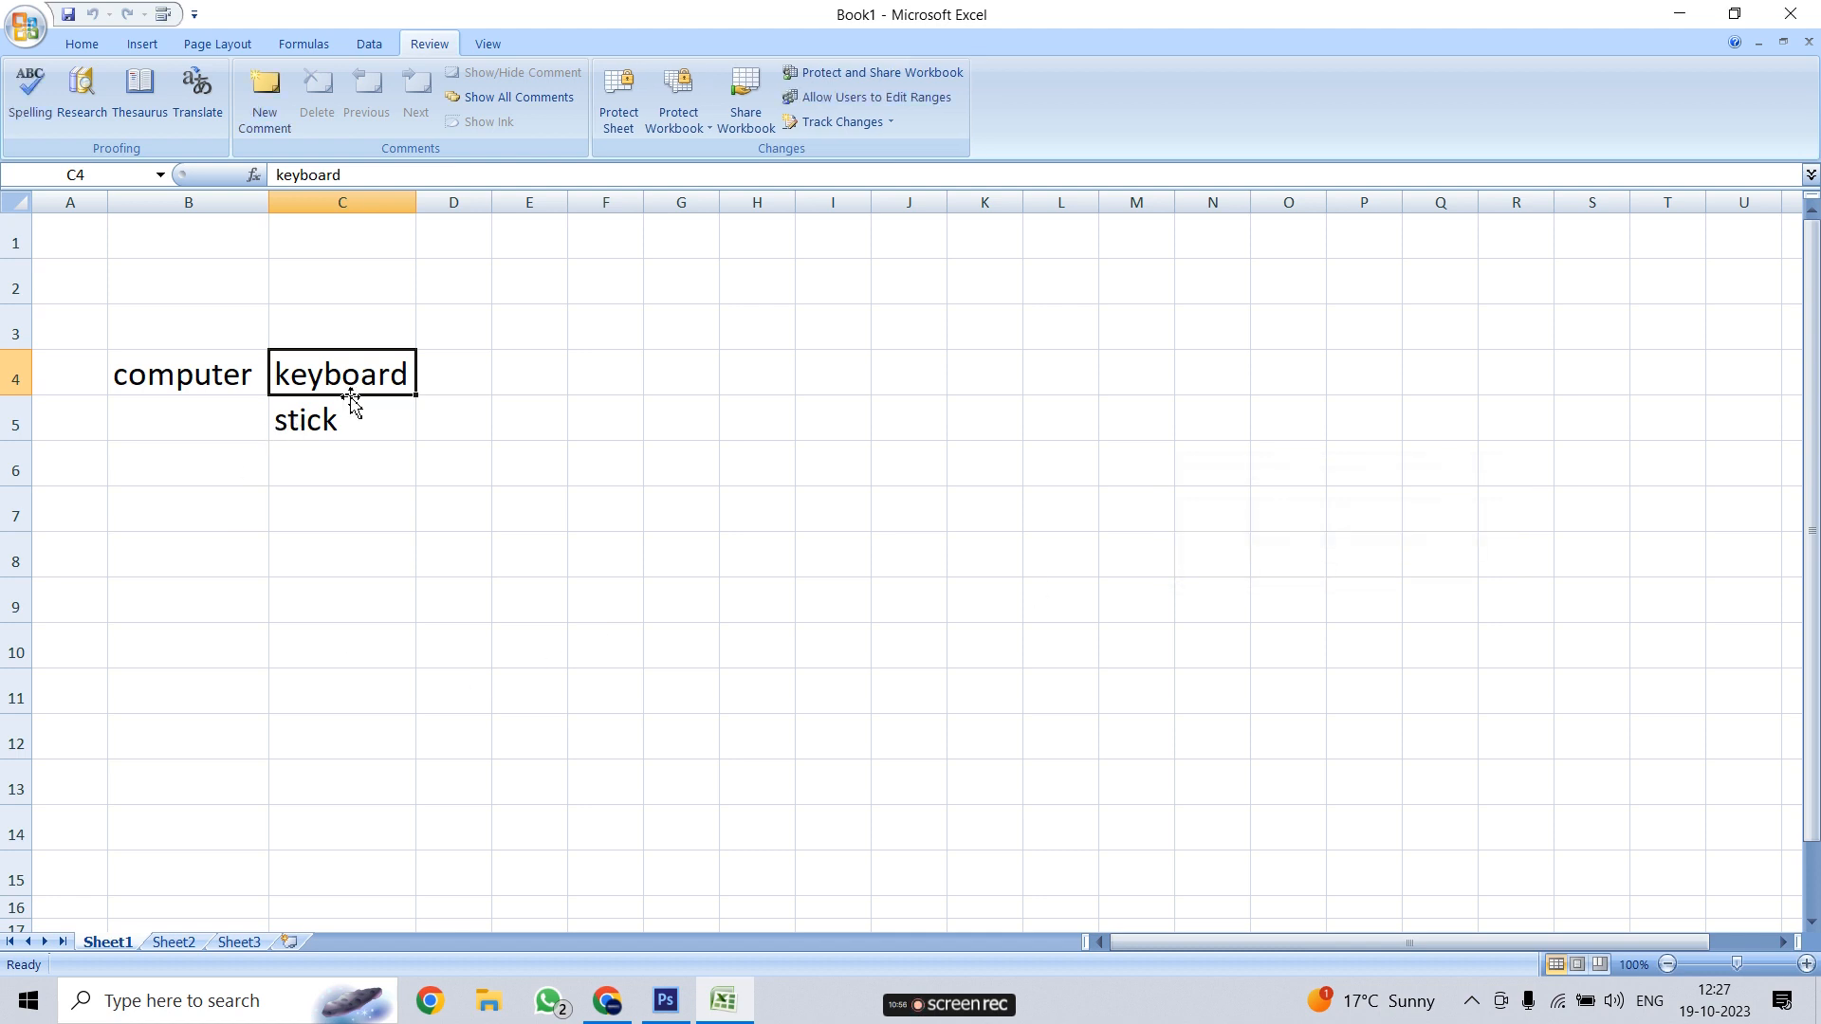
# Edit the keyboard text in C4, deleting a letter and retyping 'a', then commit
pyautogui.doubleClick(375, 379)
pyautogui.press('BackSpace')
pyautogui.write('a')
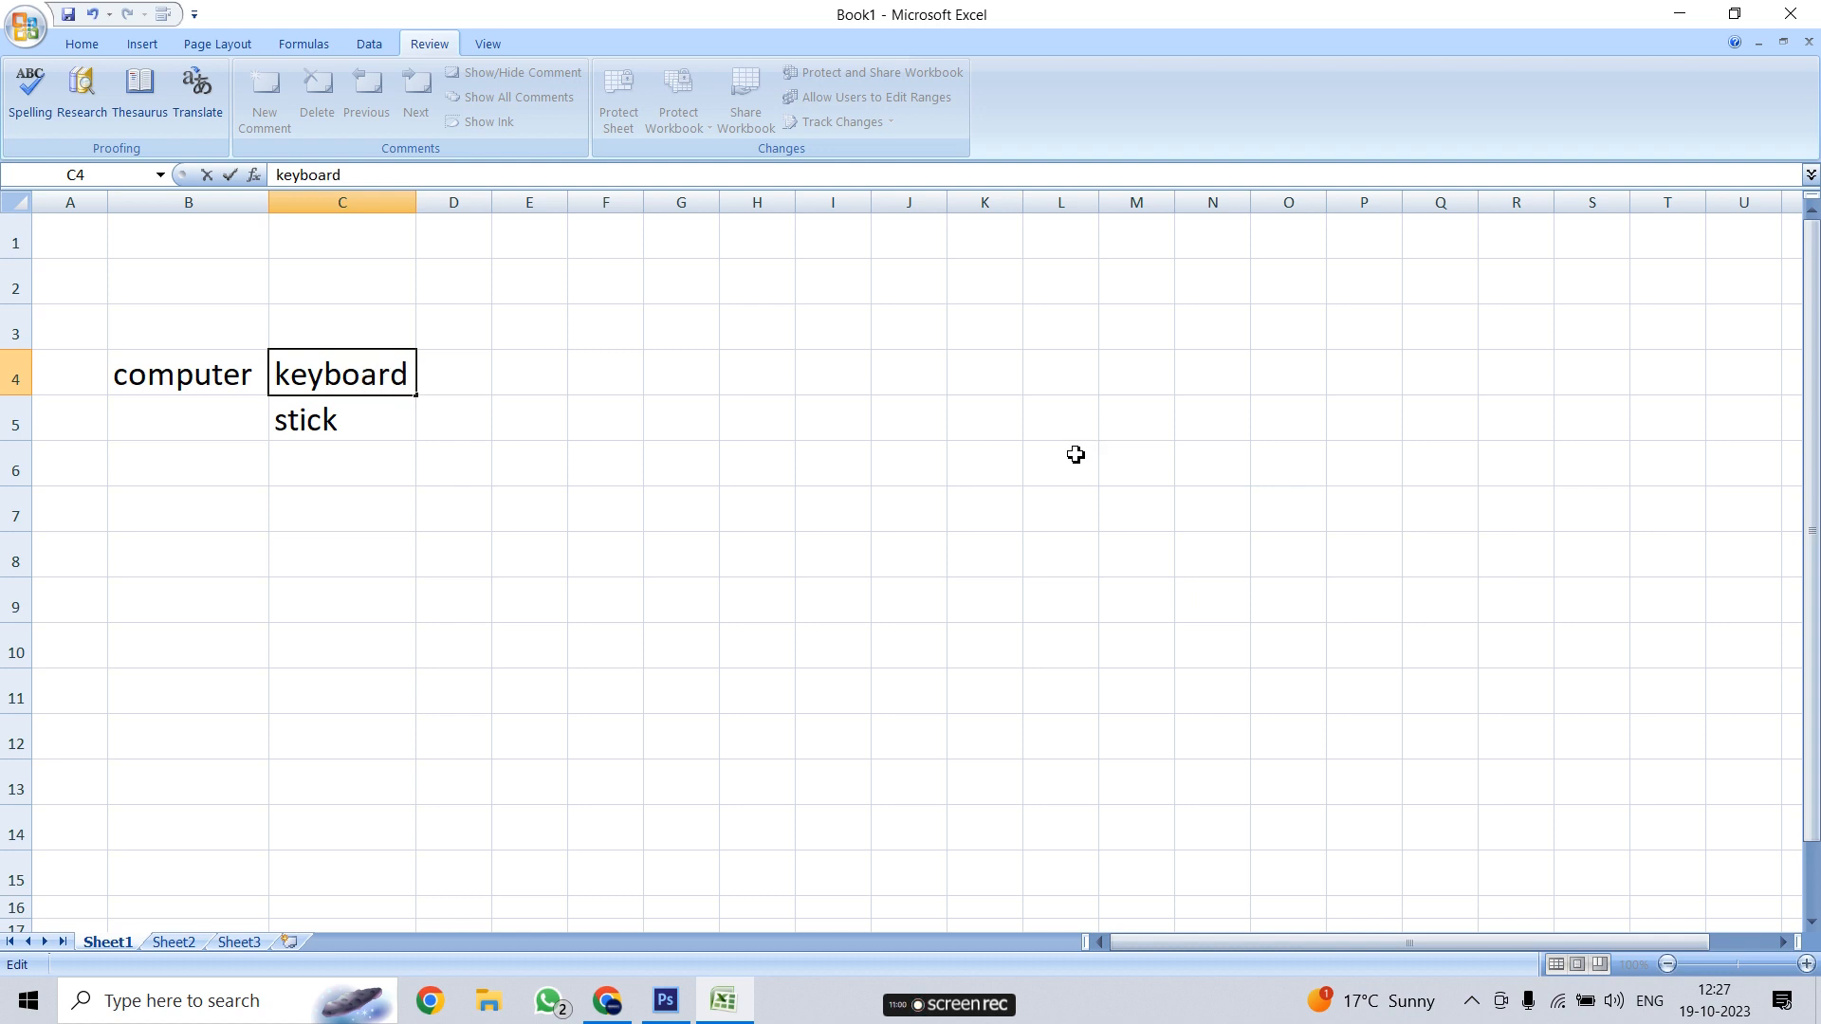
pyautogui.click(470, 422)
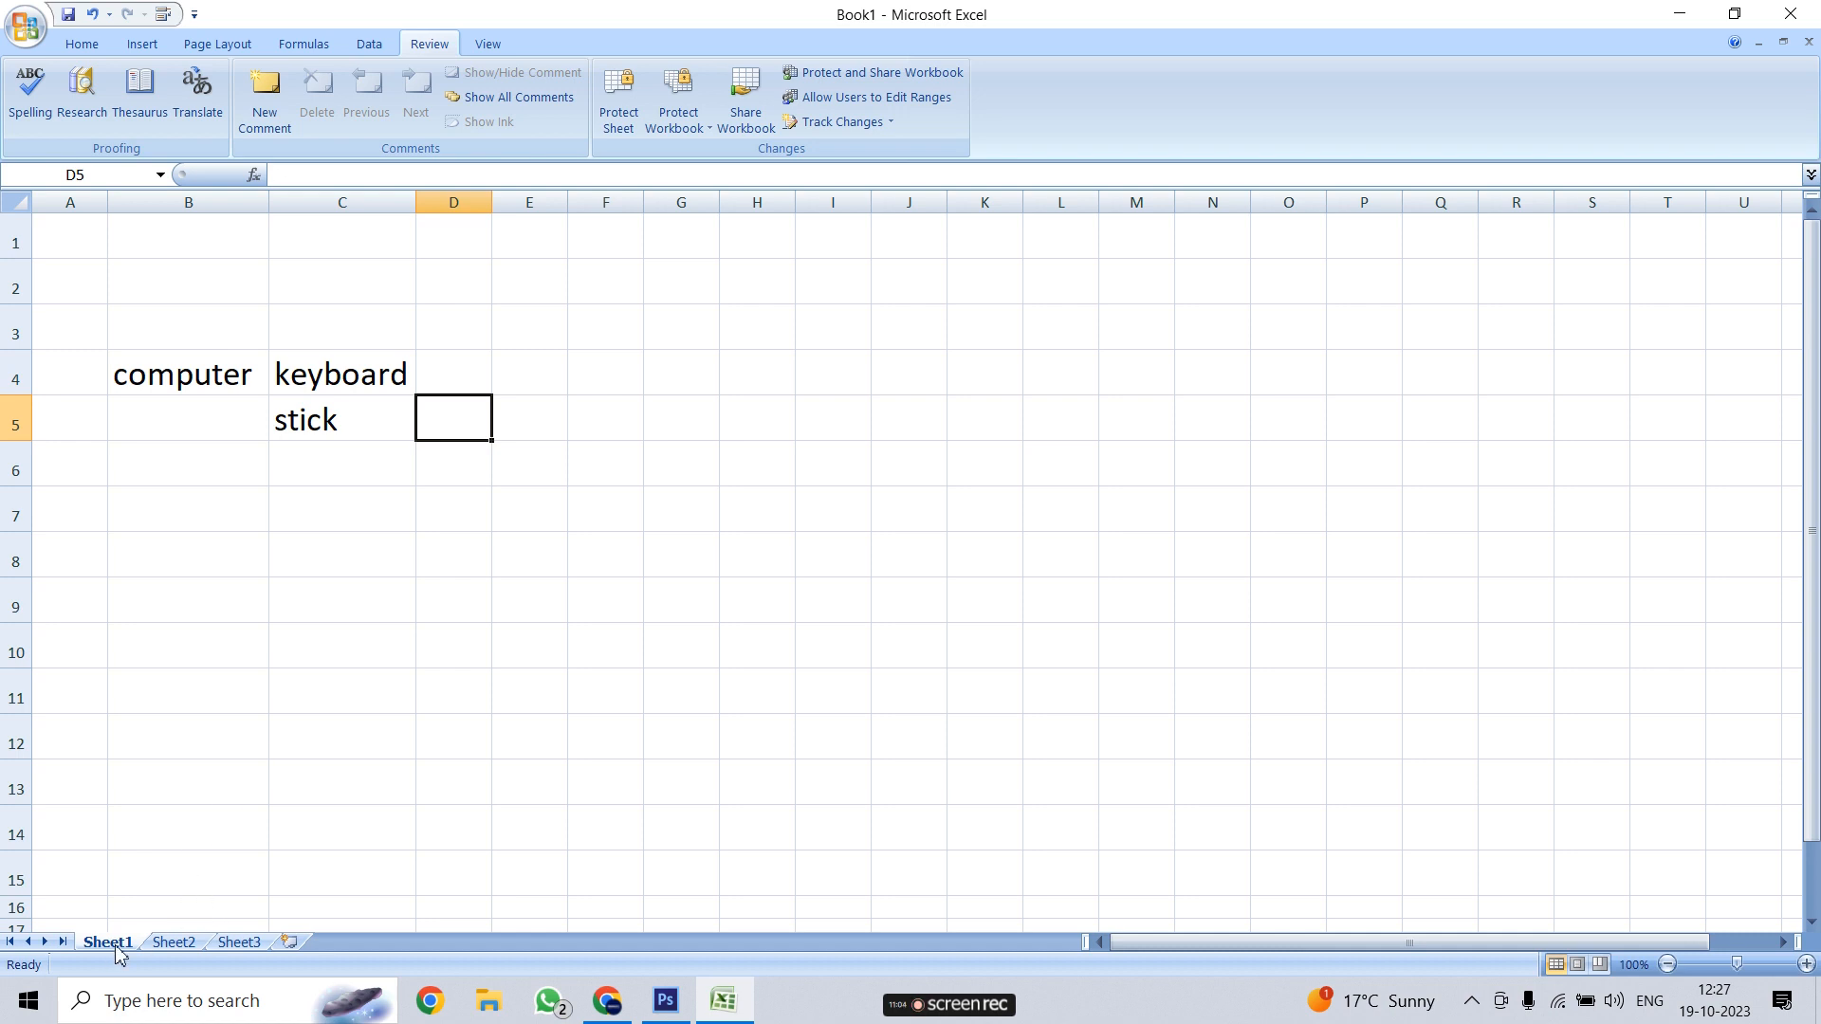
# Cycle through Sheet2 and Sheet3 back to Sheet1, twice
pyautogui.click(176, 942)
pyautogui.click(239, 941)
pyautogui.click(107, 942)
pyautogui.click(170, 942)
pyautogui.click(239, 941)
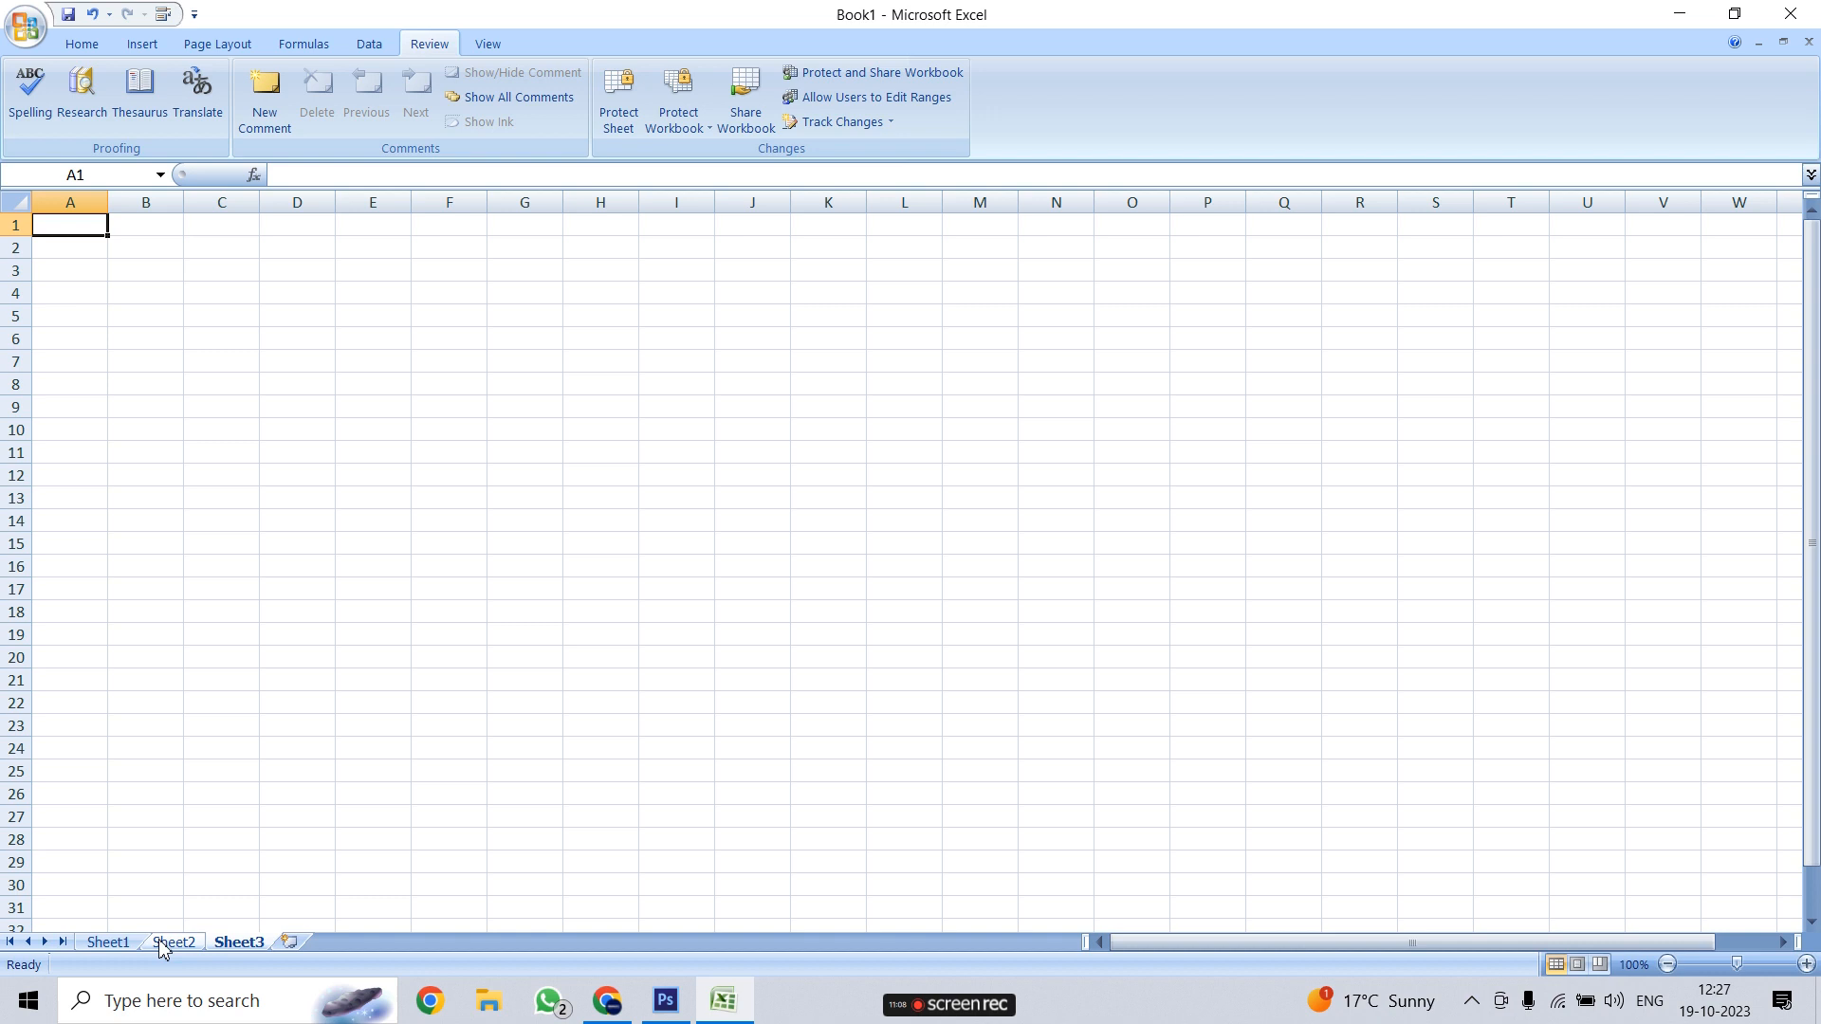
pyautogui.click(107, 942)
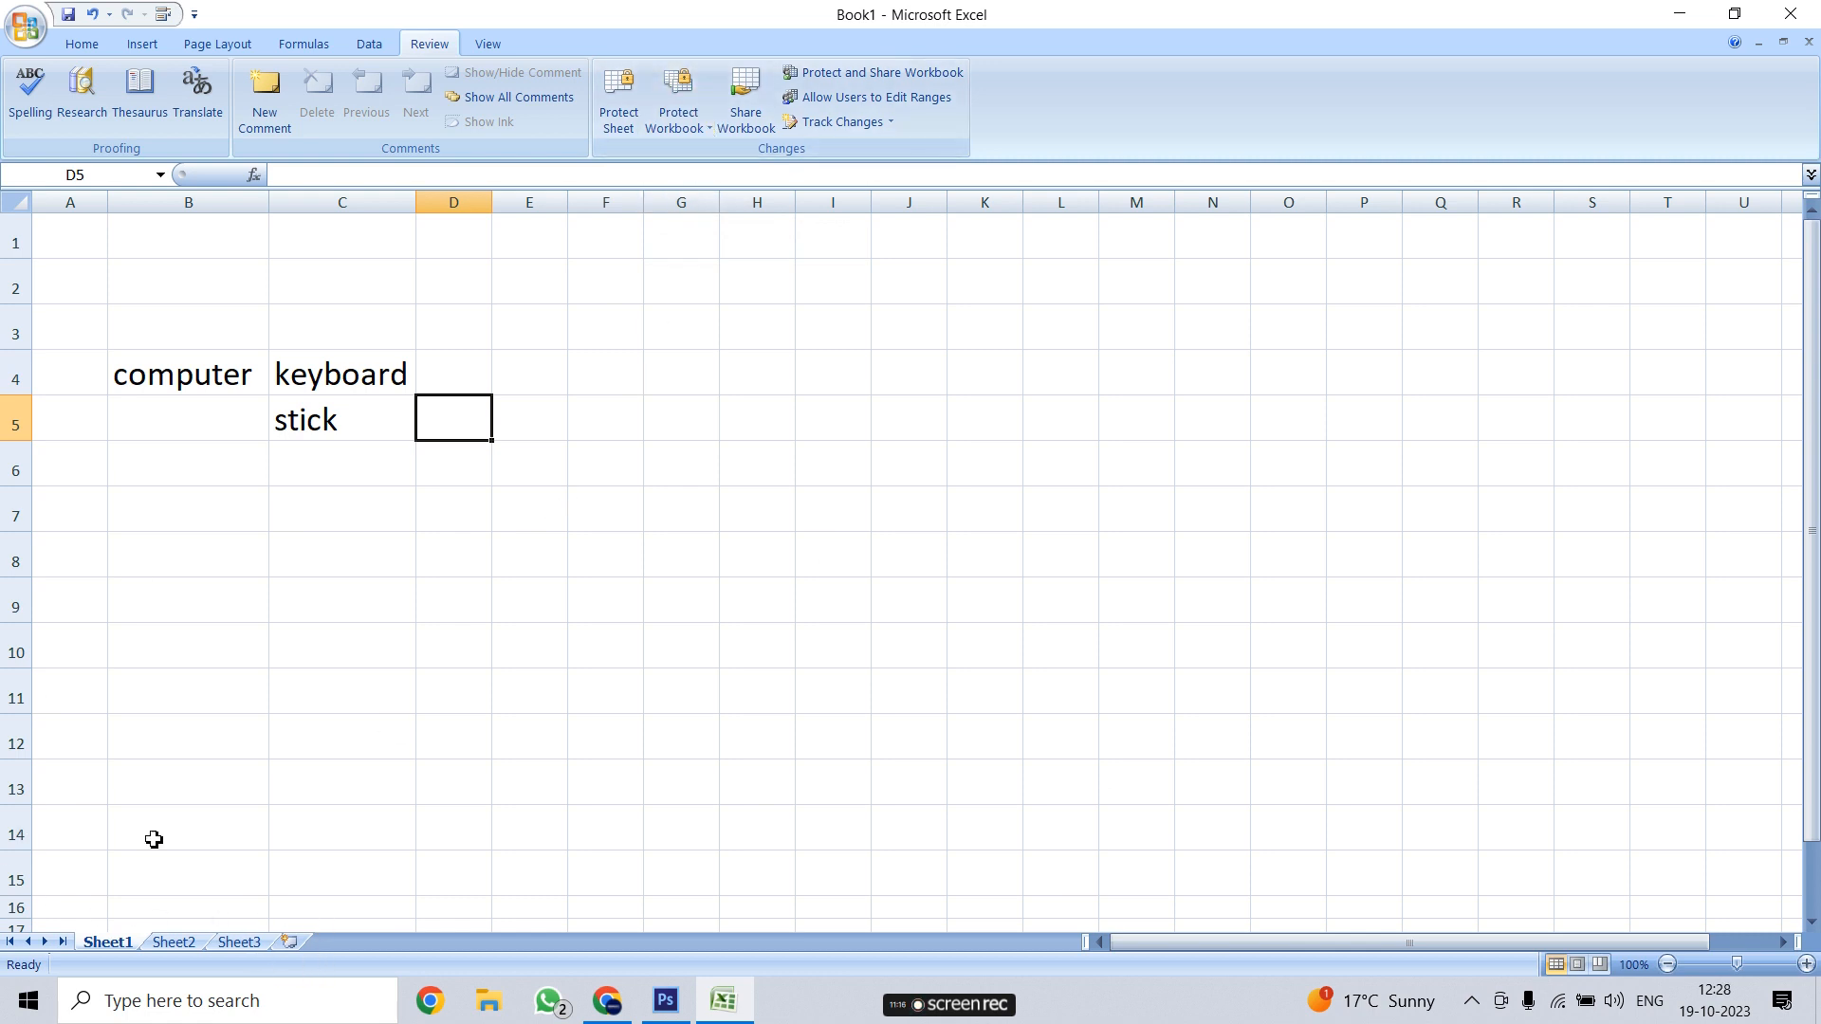
# Protect the workbook's structure and windows with a password, entered and confirmed
pyautogui.click(688, 111)
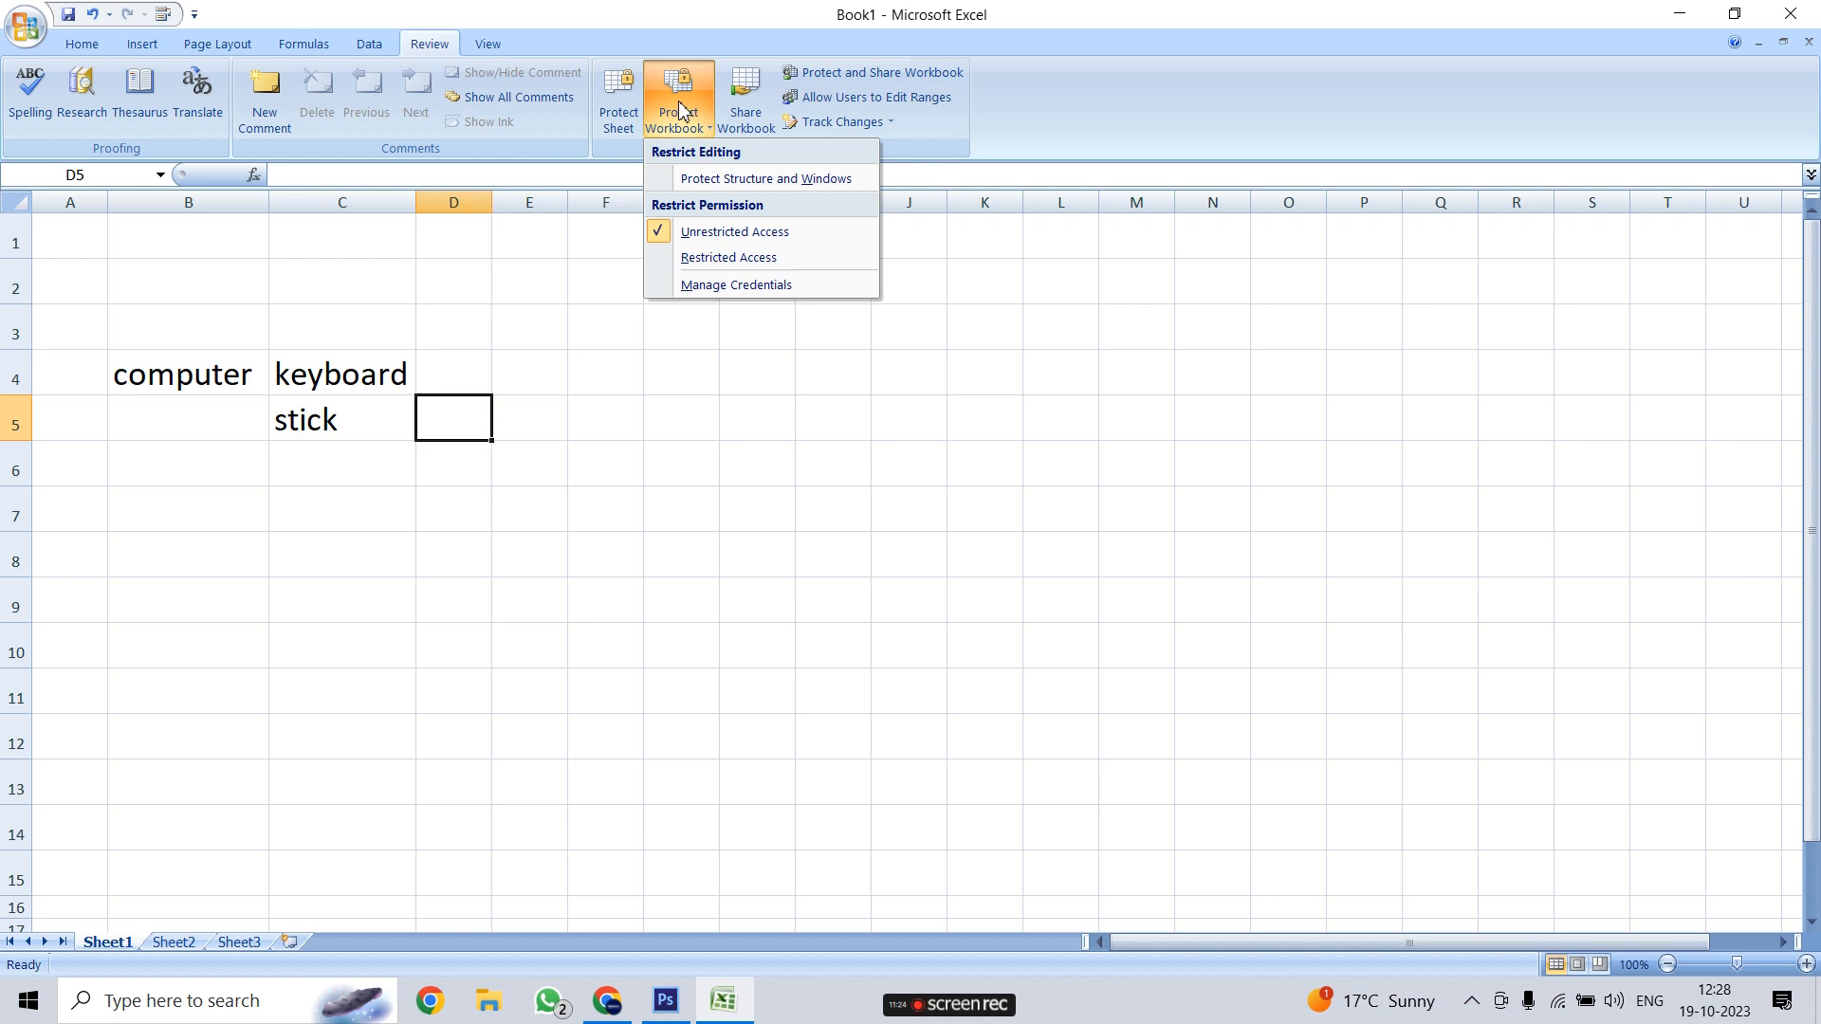
pyautogui.click(785, 181)
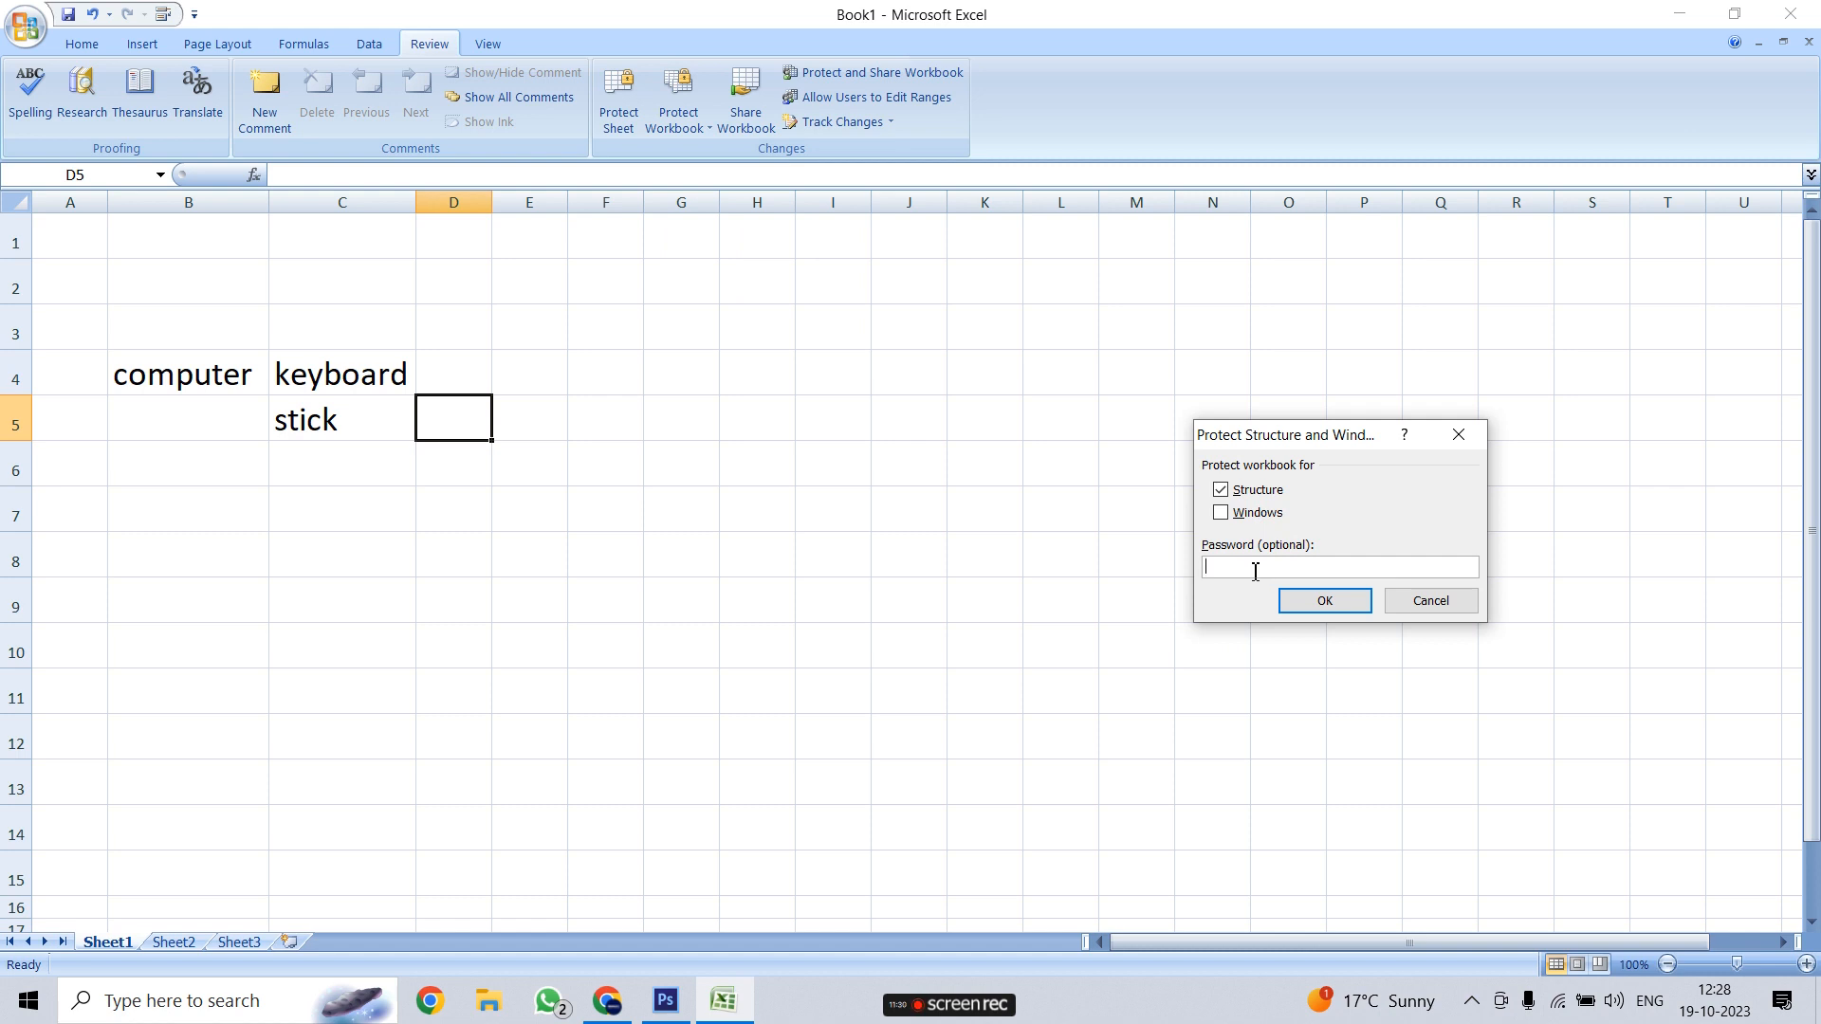
pyautogui.write('1234')
pyautogui.click(1322, 600)
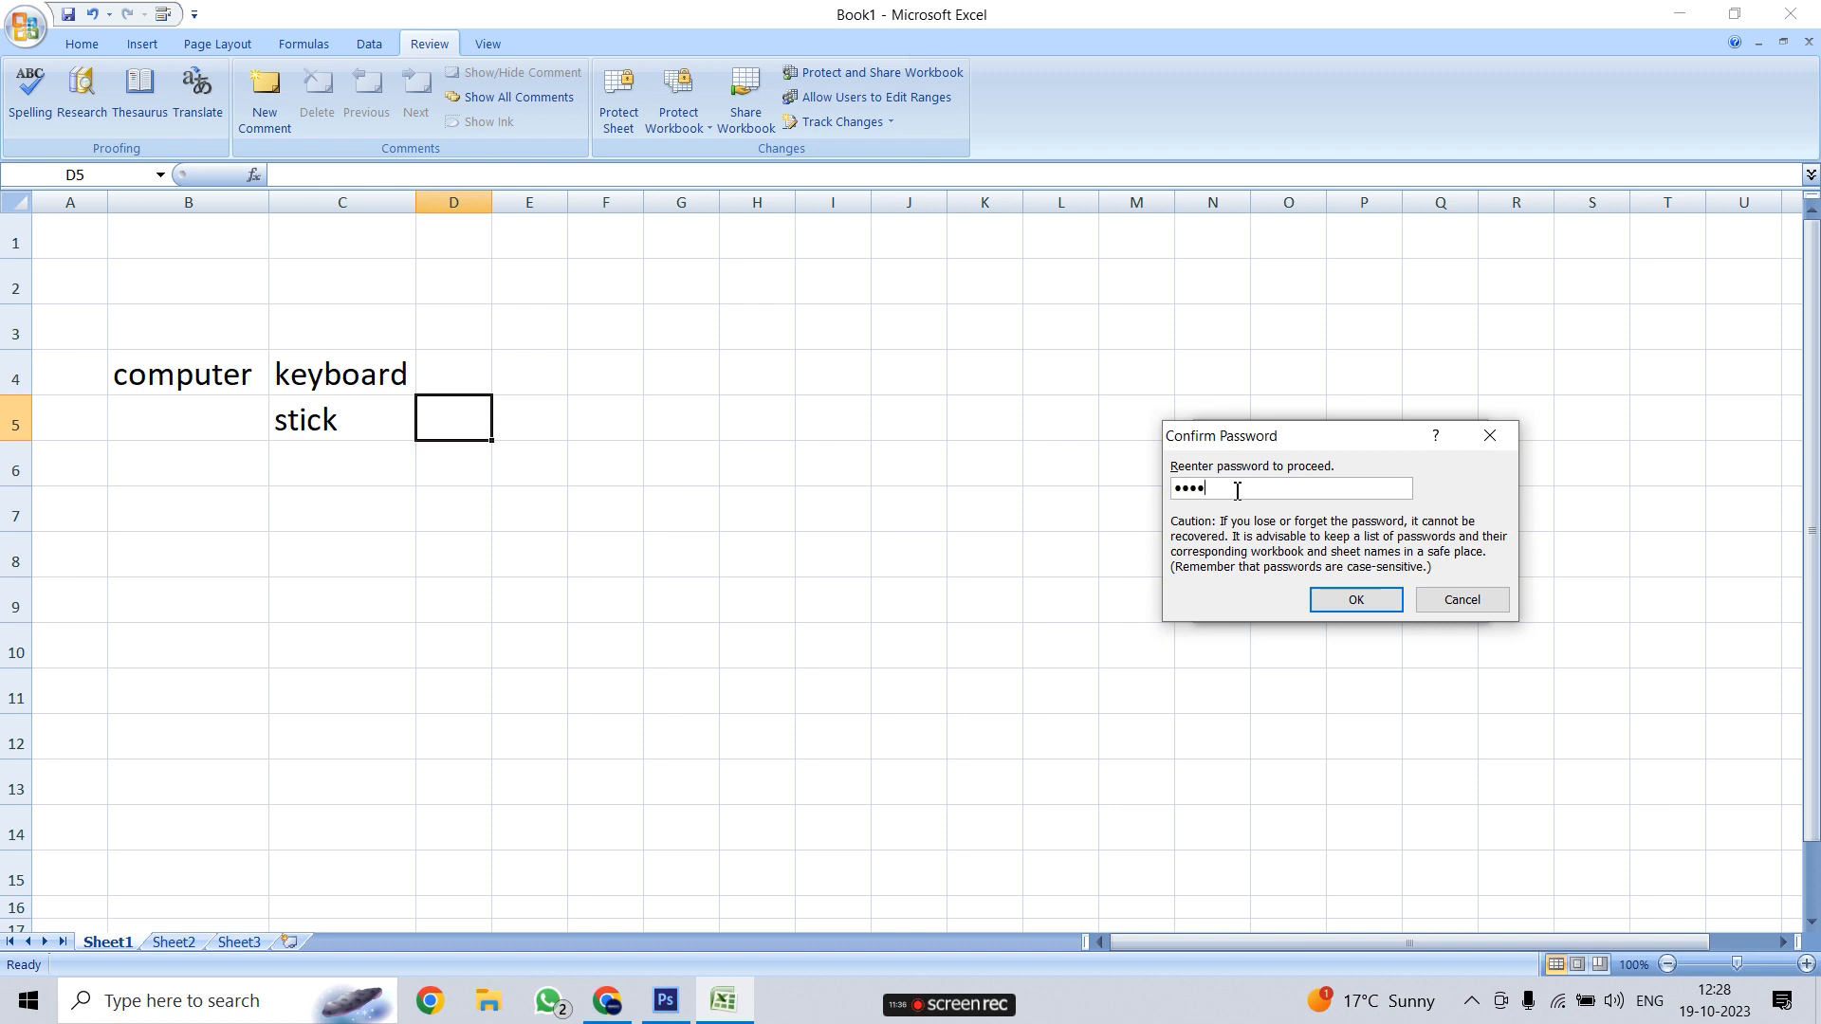
pyautogui.click(1337, 605)
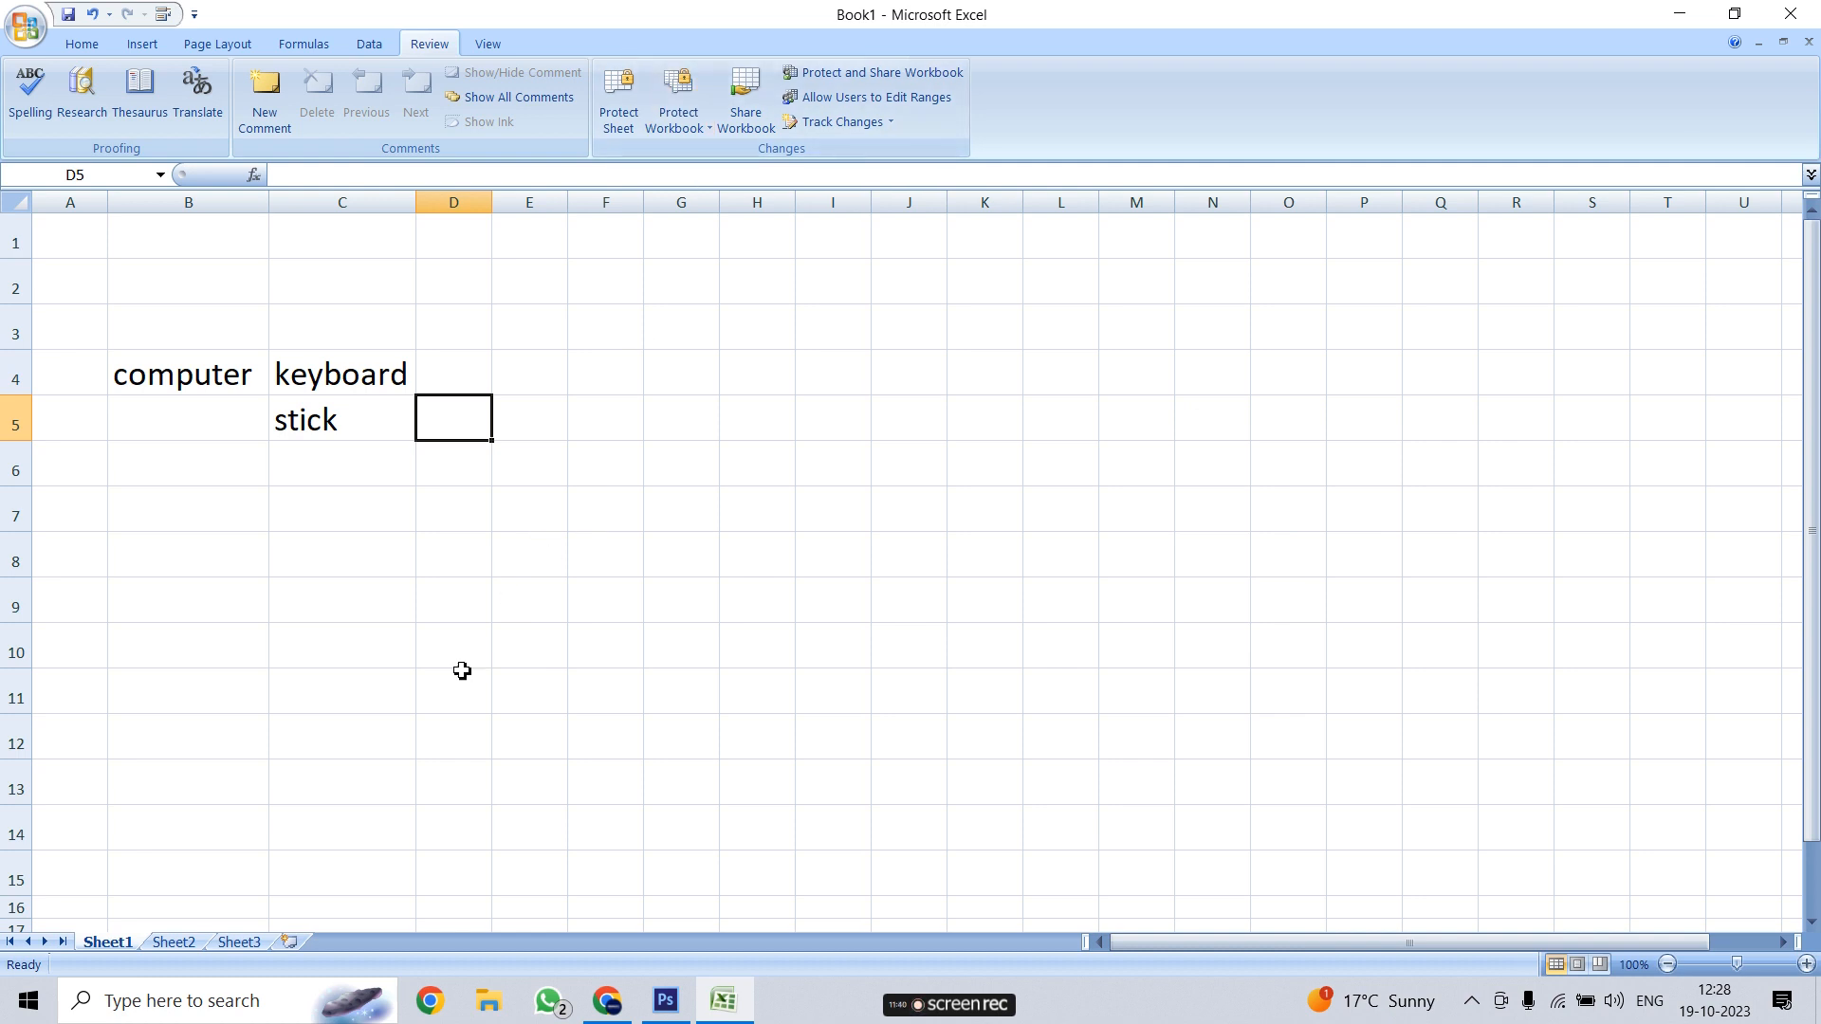
pyautogui.click(386, 384)
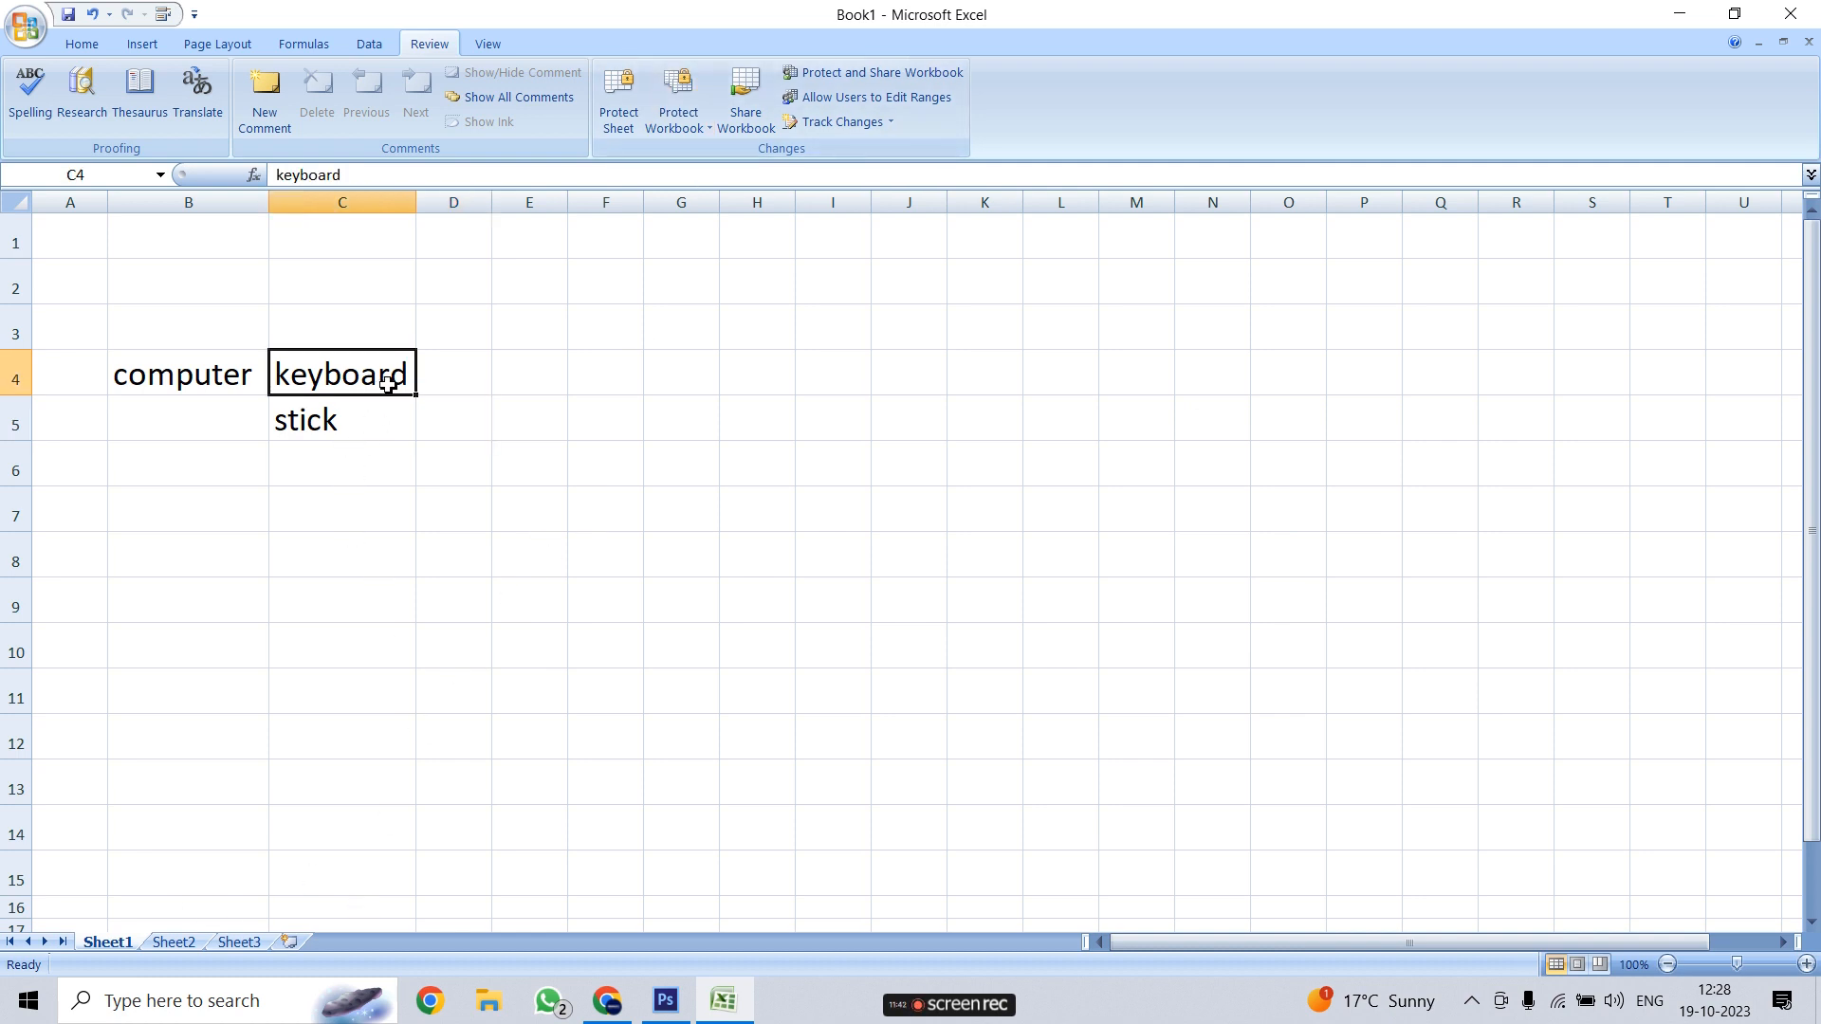
# Try editing C4, then flip through Sheet2 and Sheet3 back to Sheet1
pyautogui.doubleClick(386, 372)
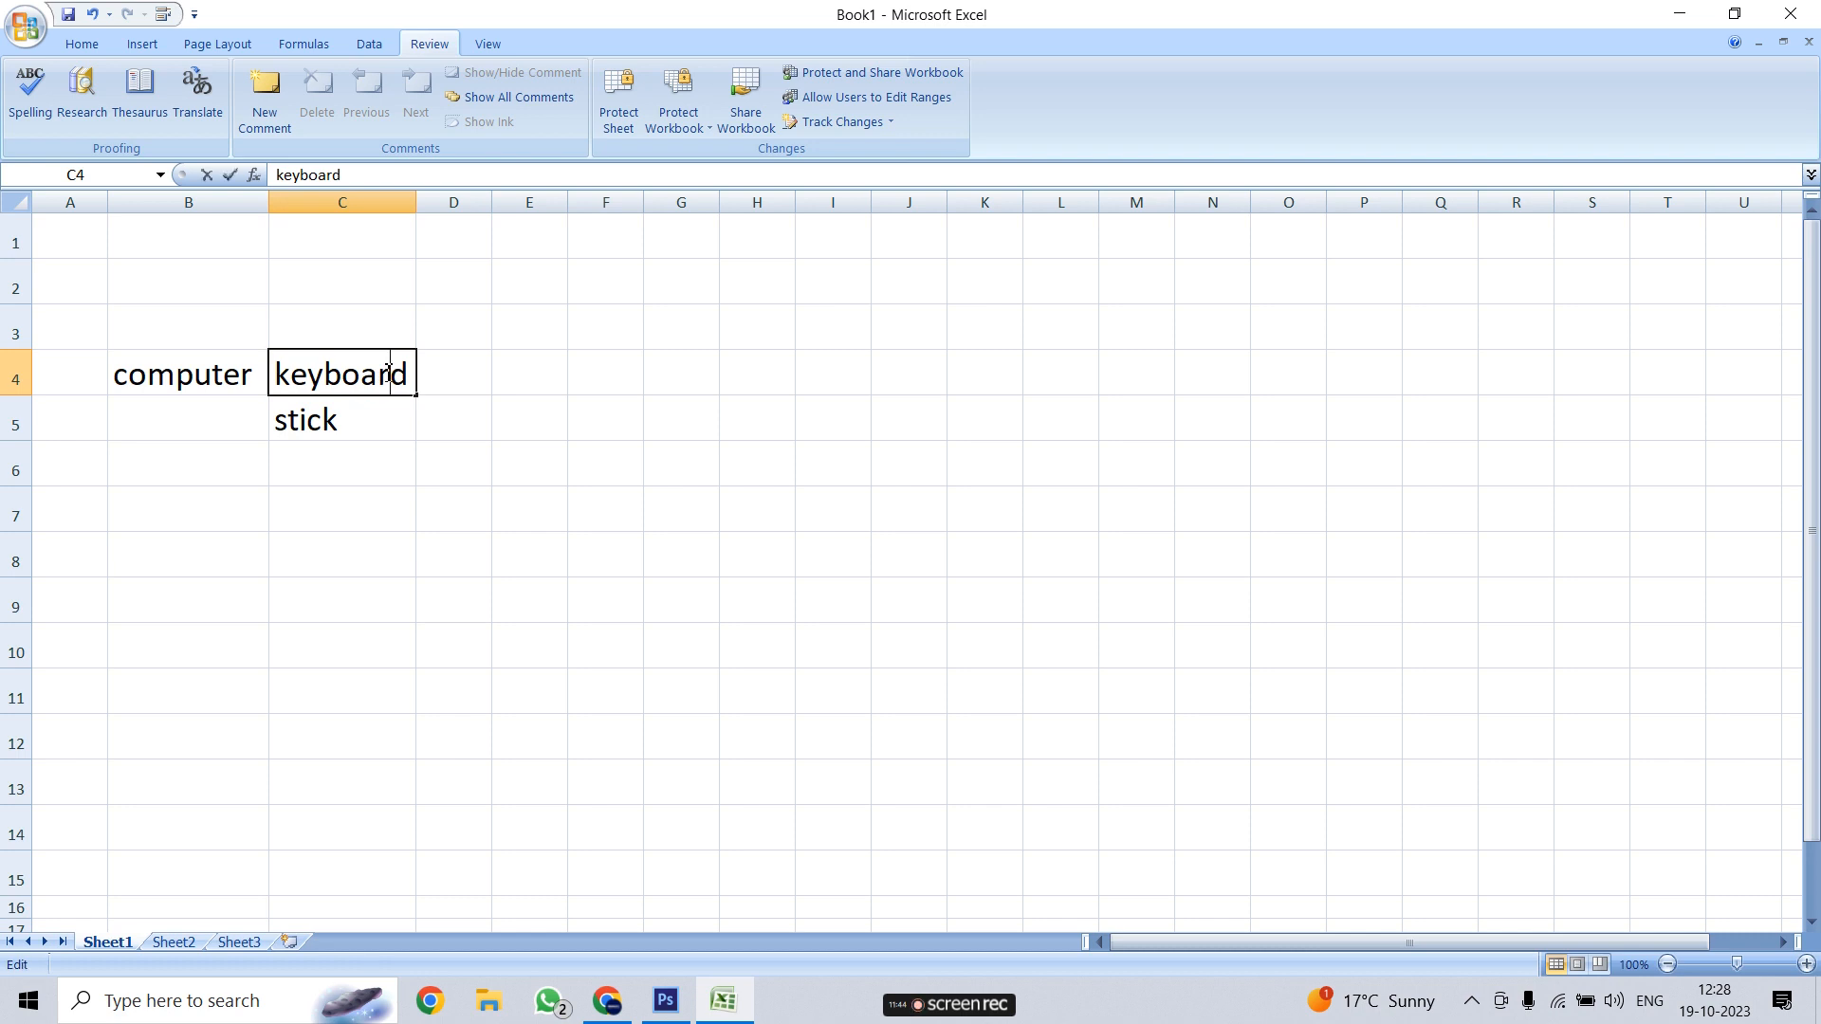
pyautogui.click(524, 358)
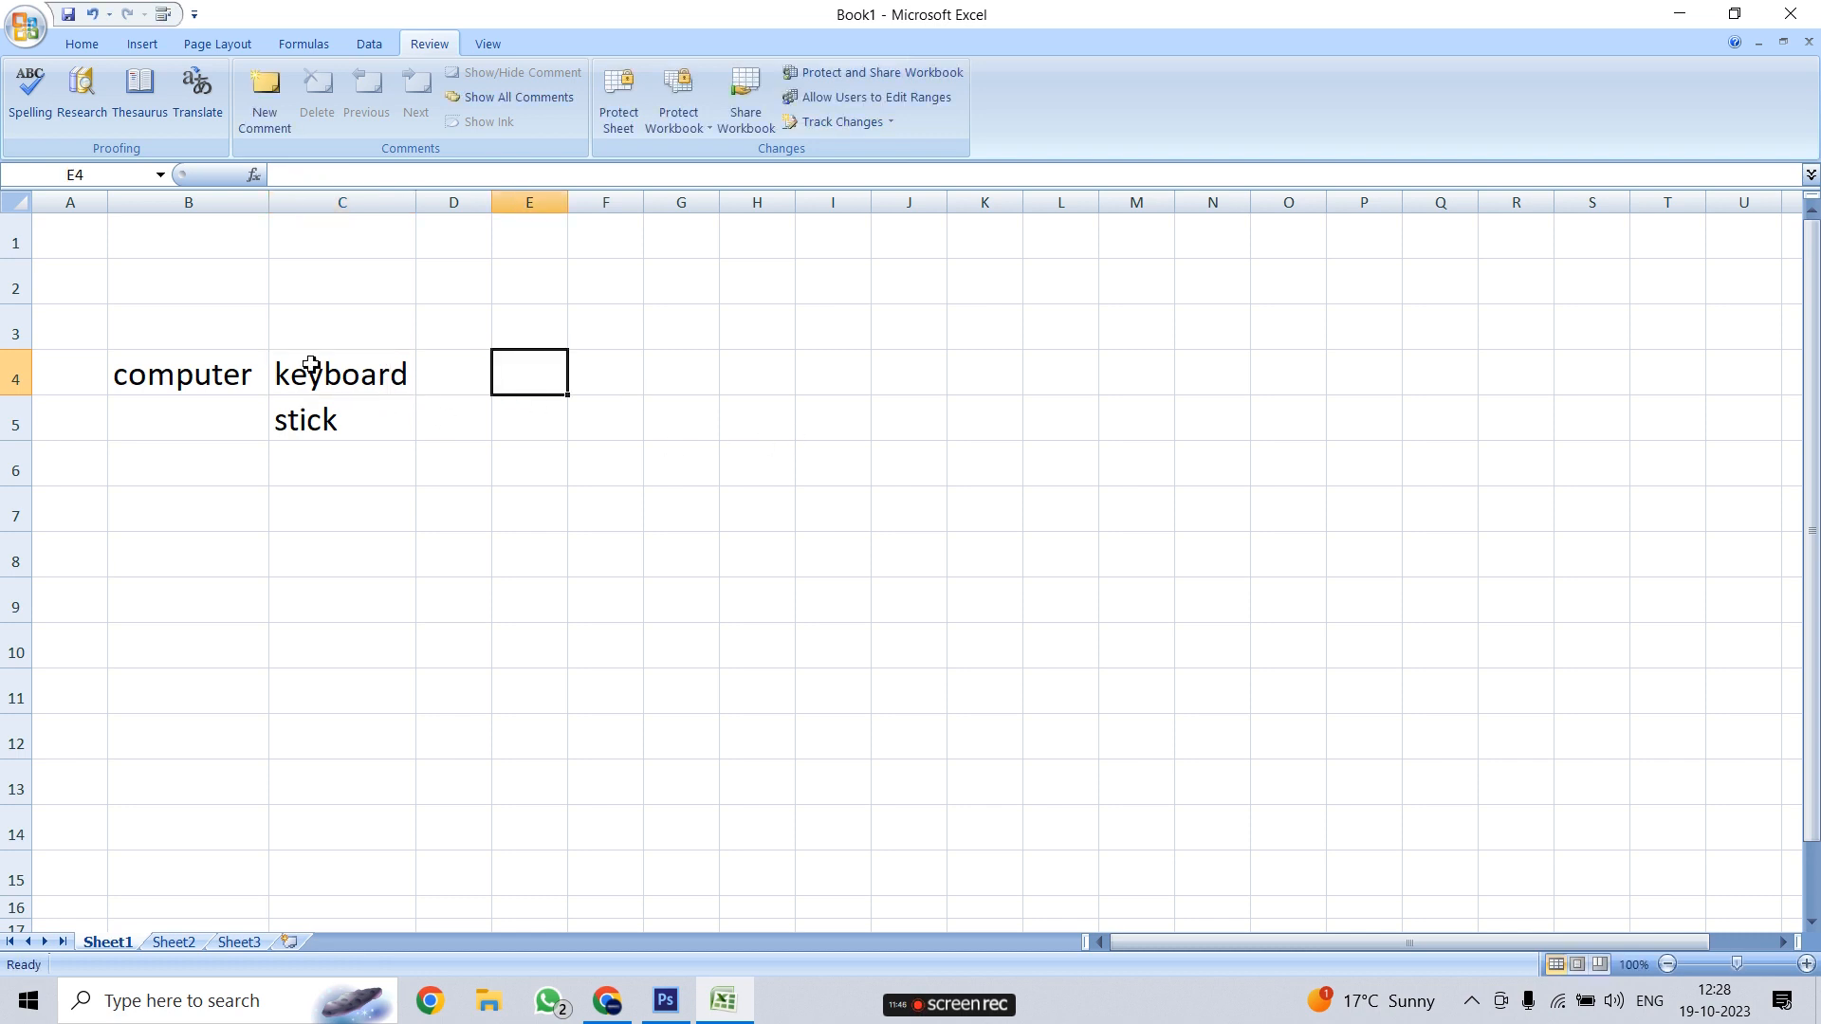
pyautogui.click(171, 942)
pyautogui.click(245, 940)
pyautogui.click(112, 939)
# Turn off structure and windows protection by entering the workbook password
pyautogui.click(679, 118)
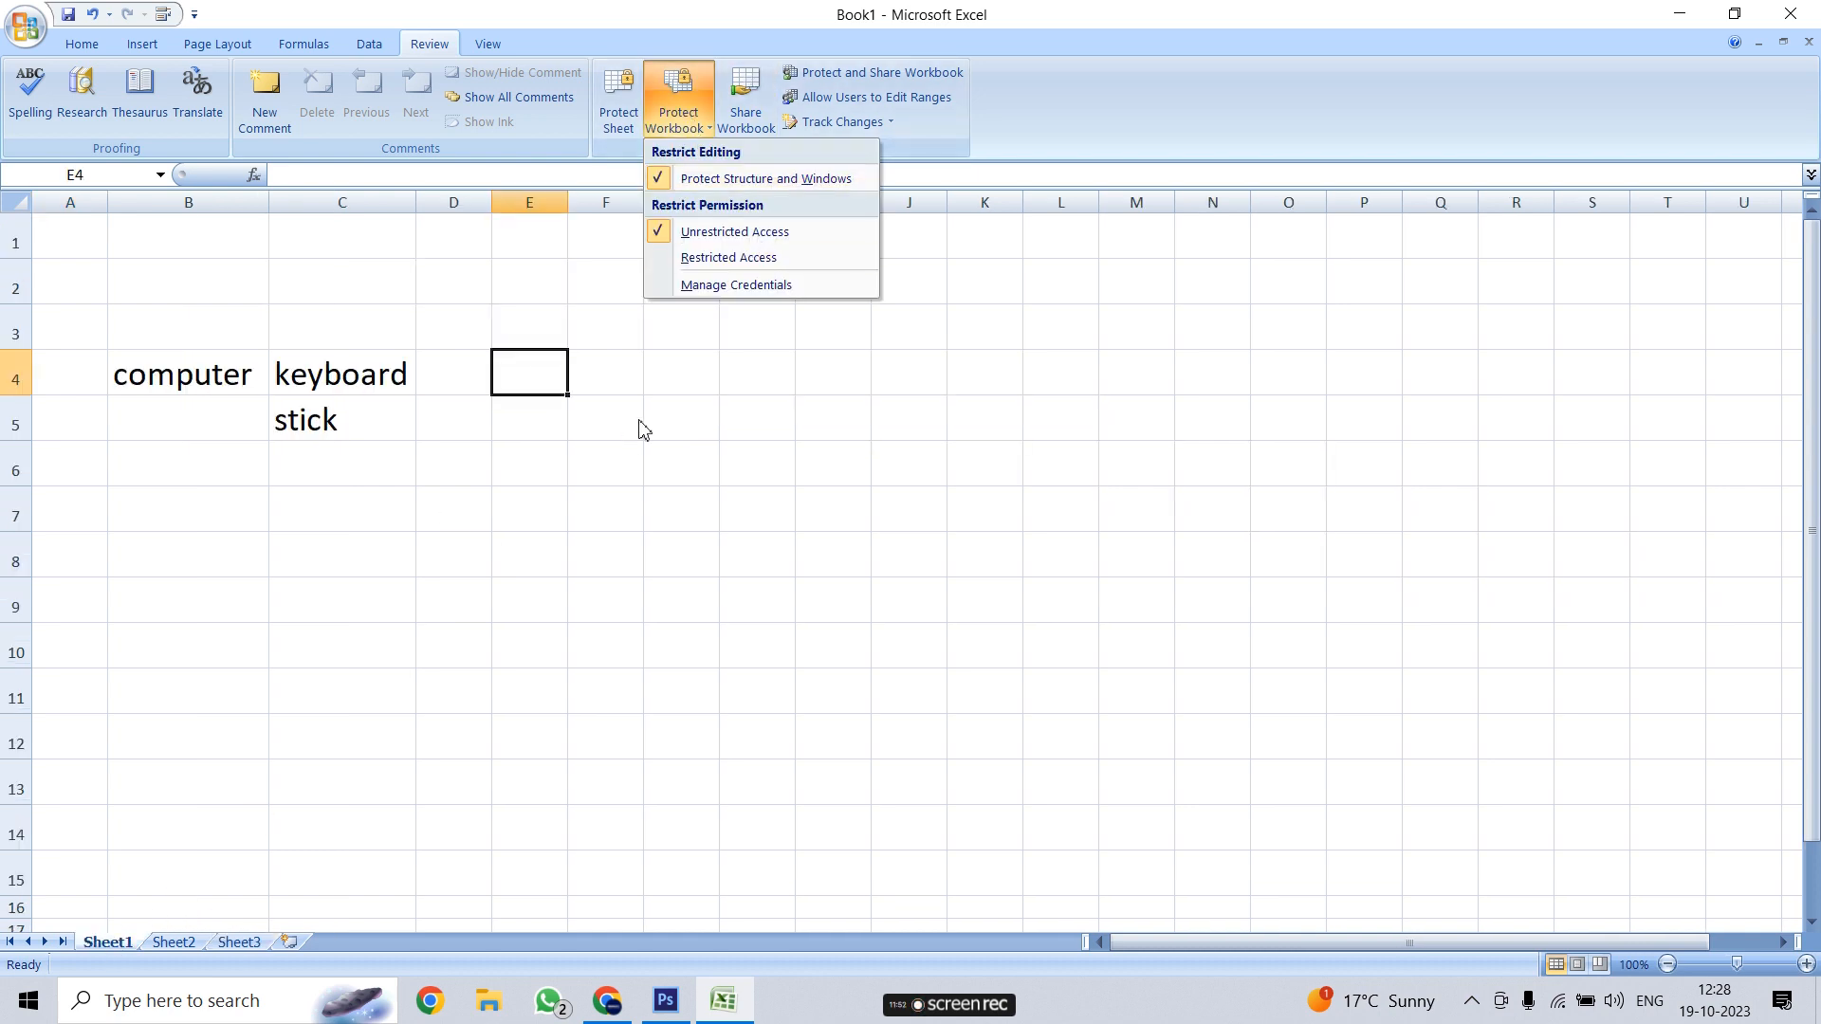
pyautogui.click(641, 429)
pyautogui.click(678, 118)
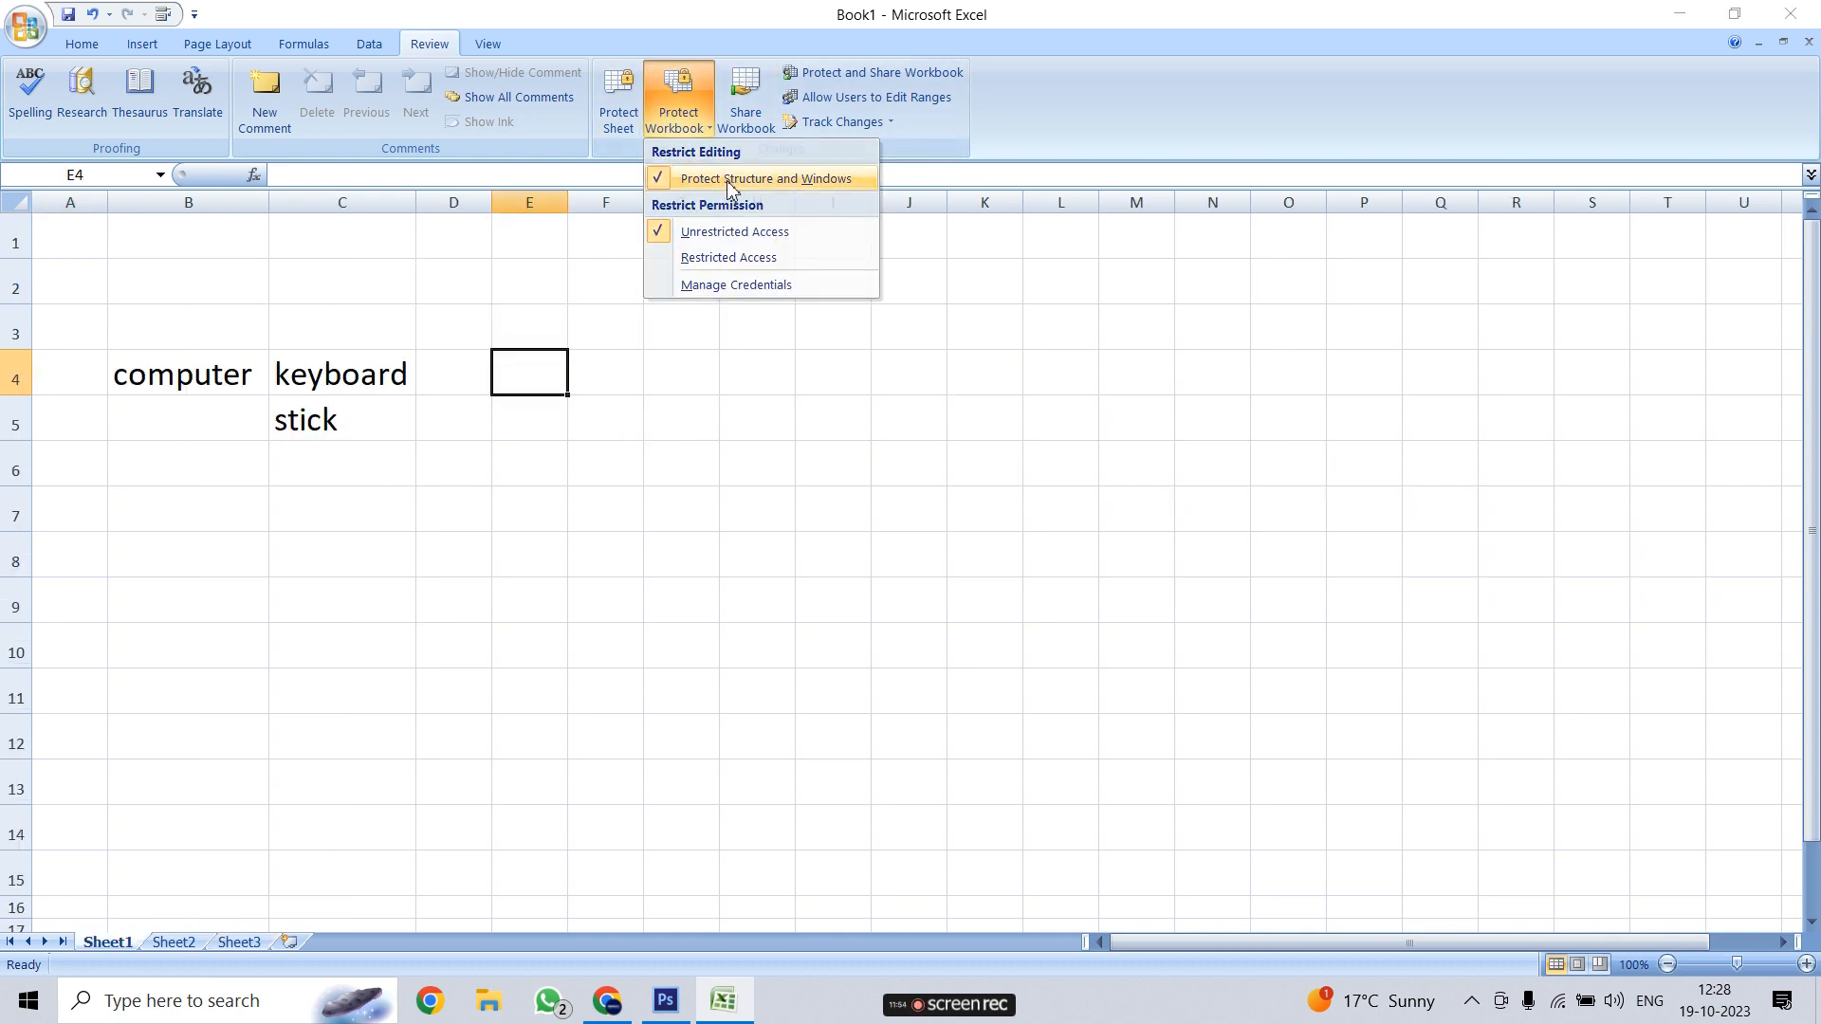
pyautogui.click(731, 180)
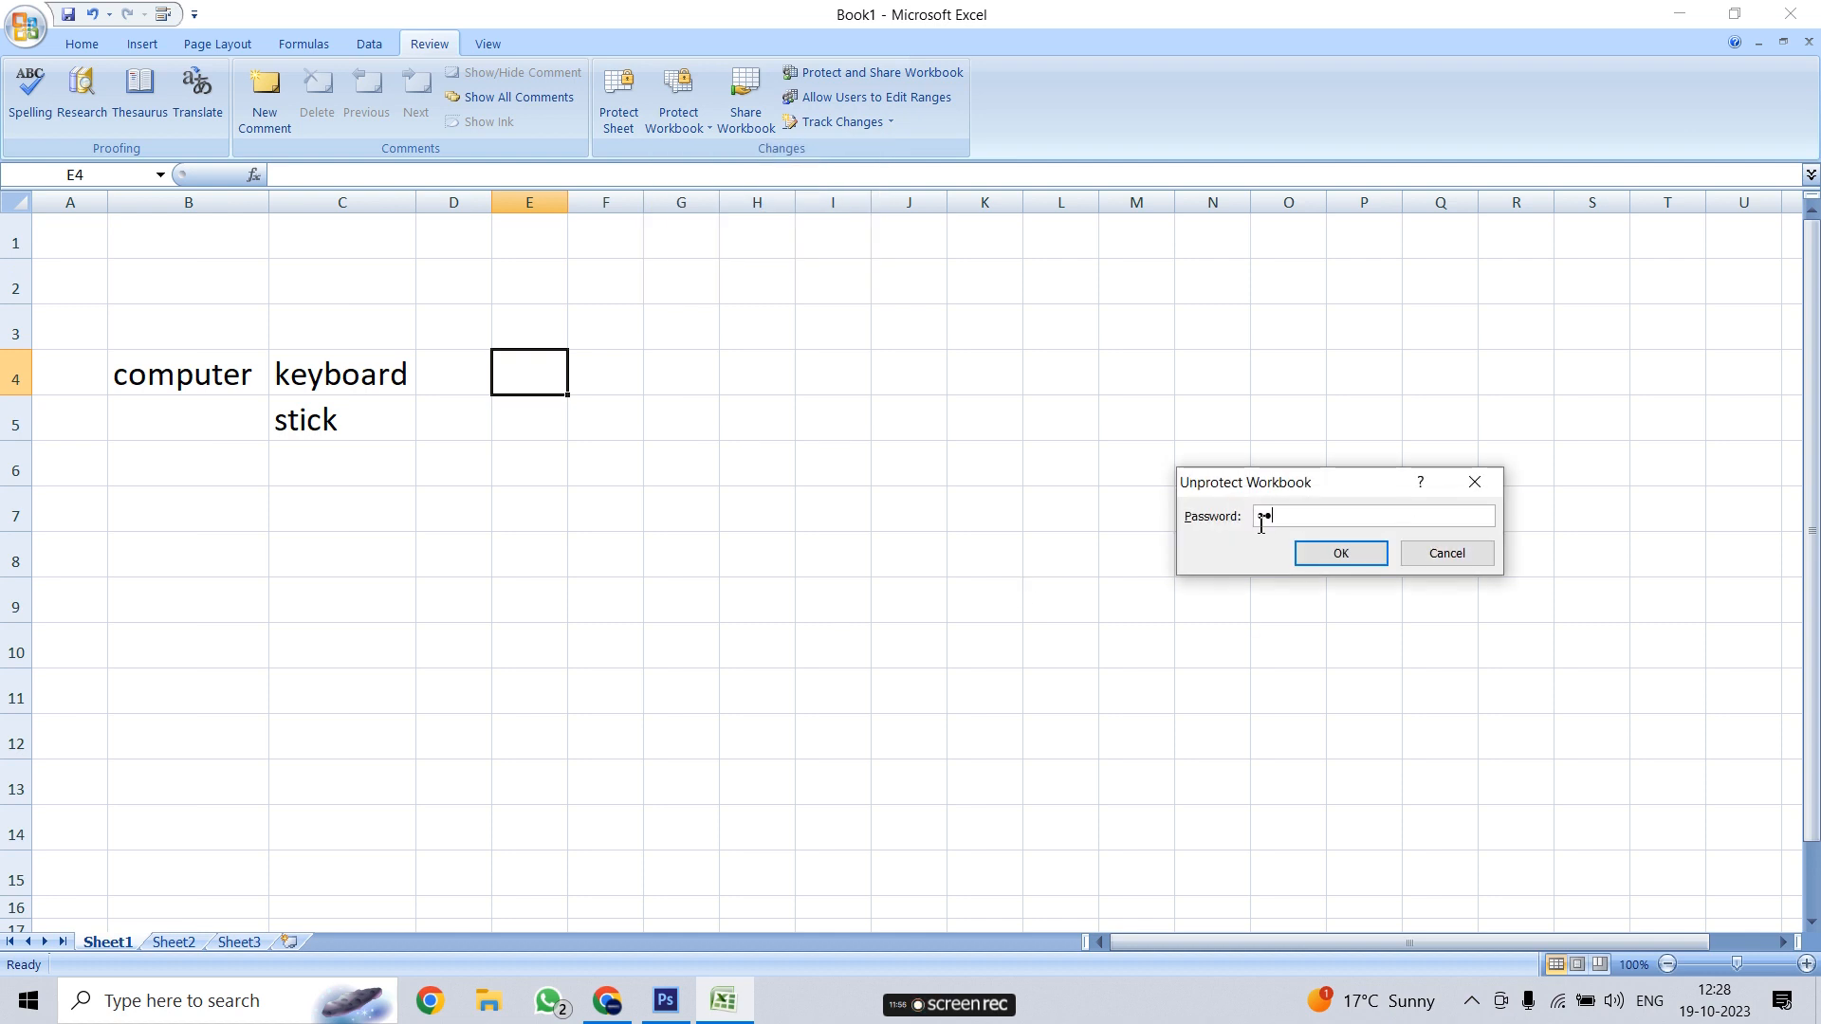
pyautogui.click(1361, 556)
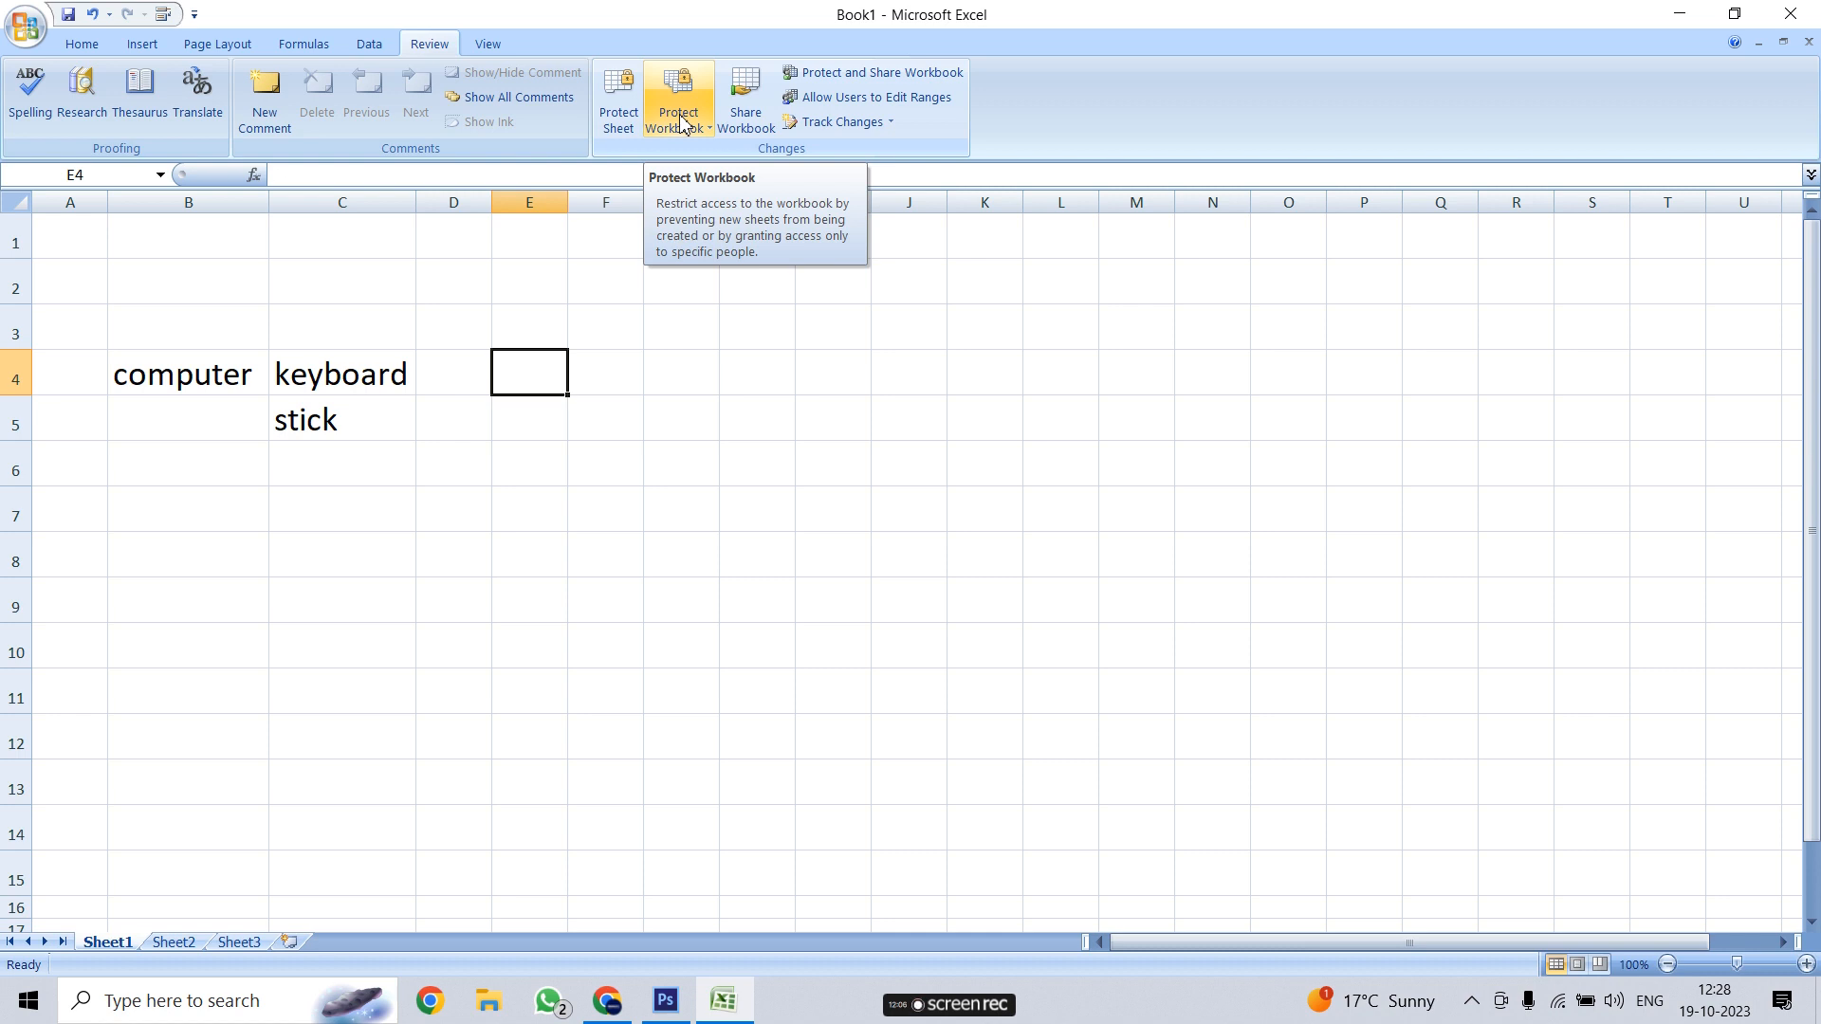
pyautogui.moveTo(669, 417); pyautogui.dragTo(656, 389)
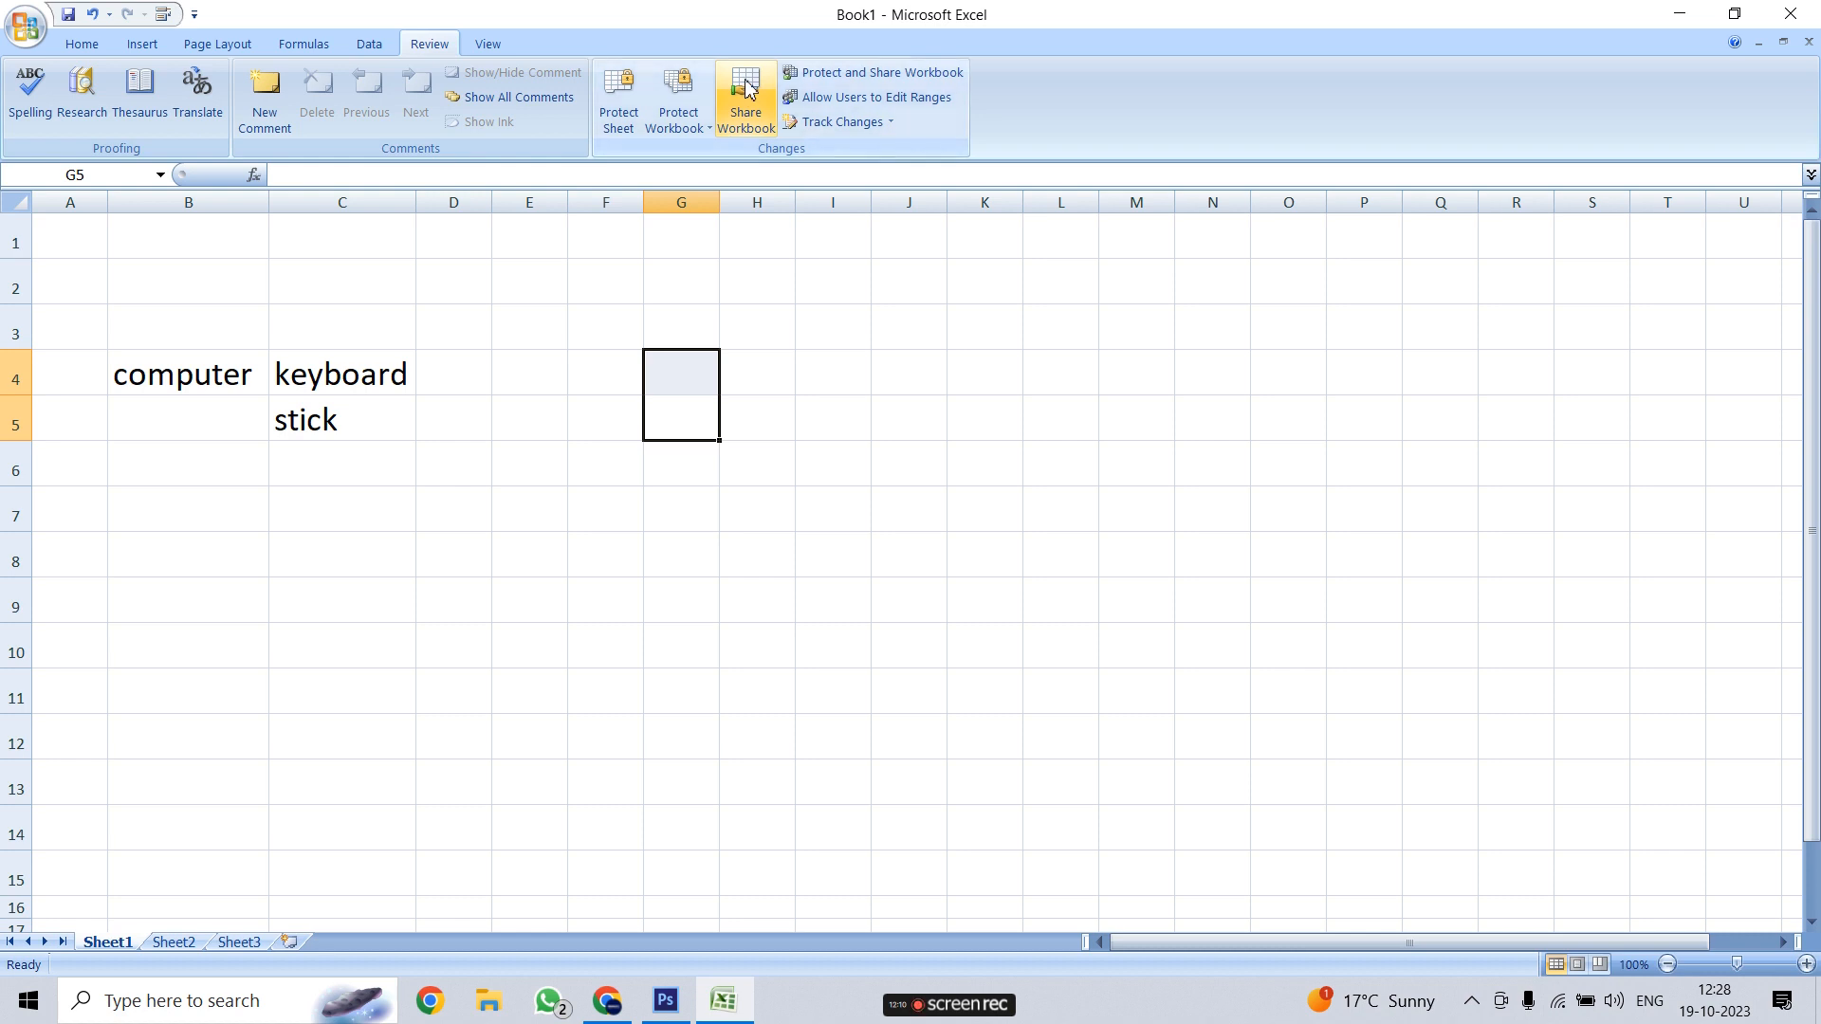
# Share the workbook, allowing changes by more than one user at the same time
pyautogui.click(759, 104)
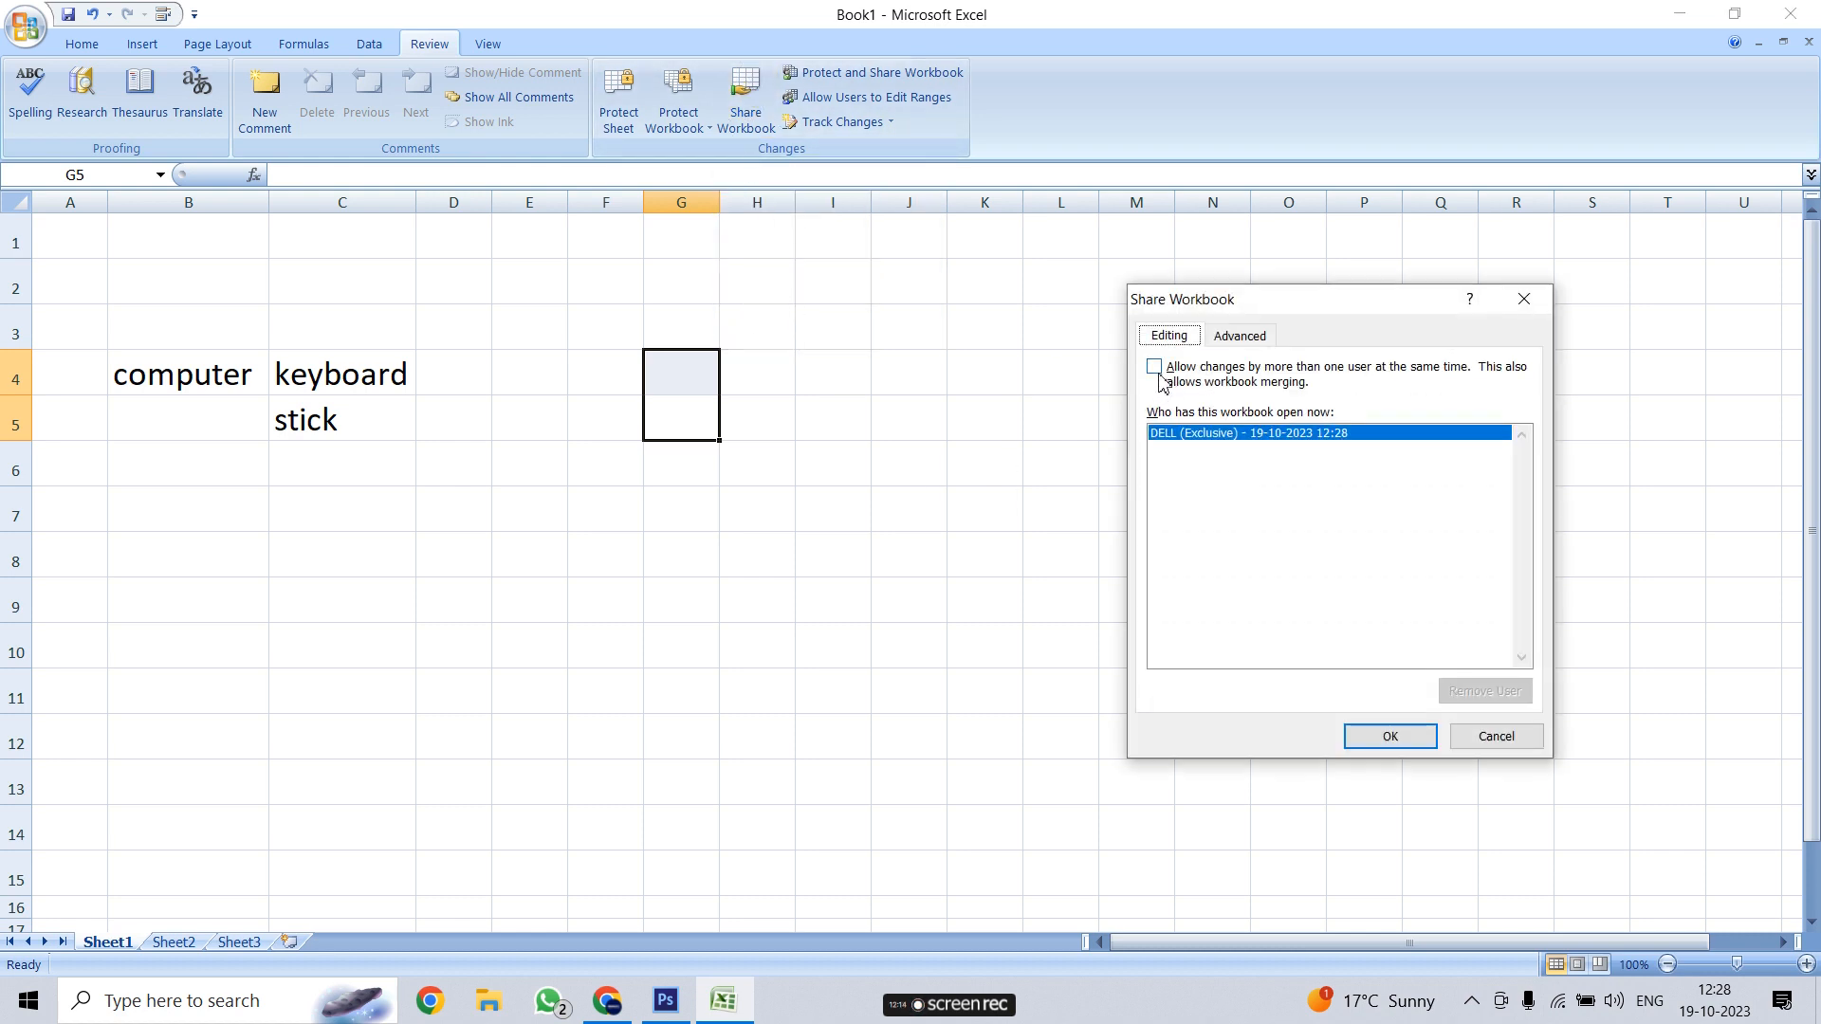
pyautogui.click(1349, 383)
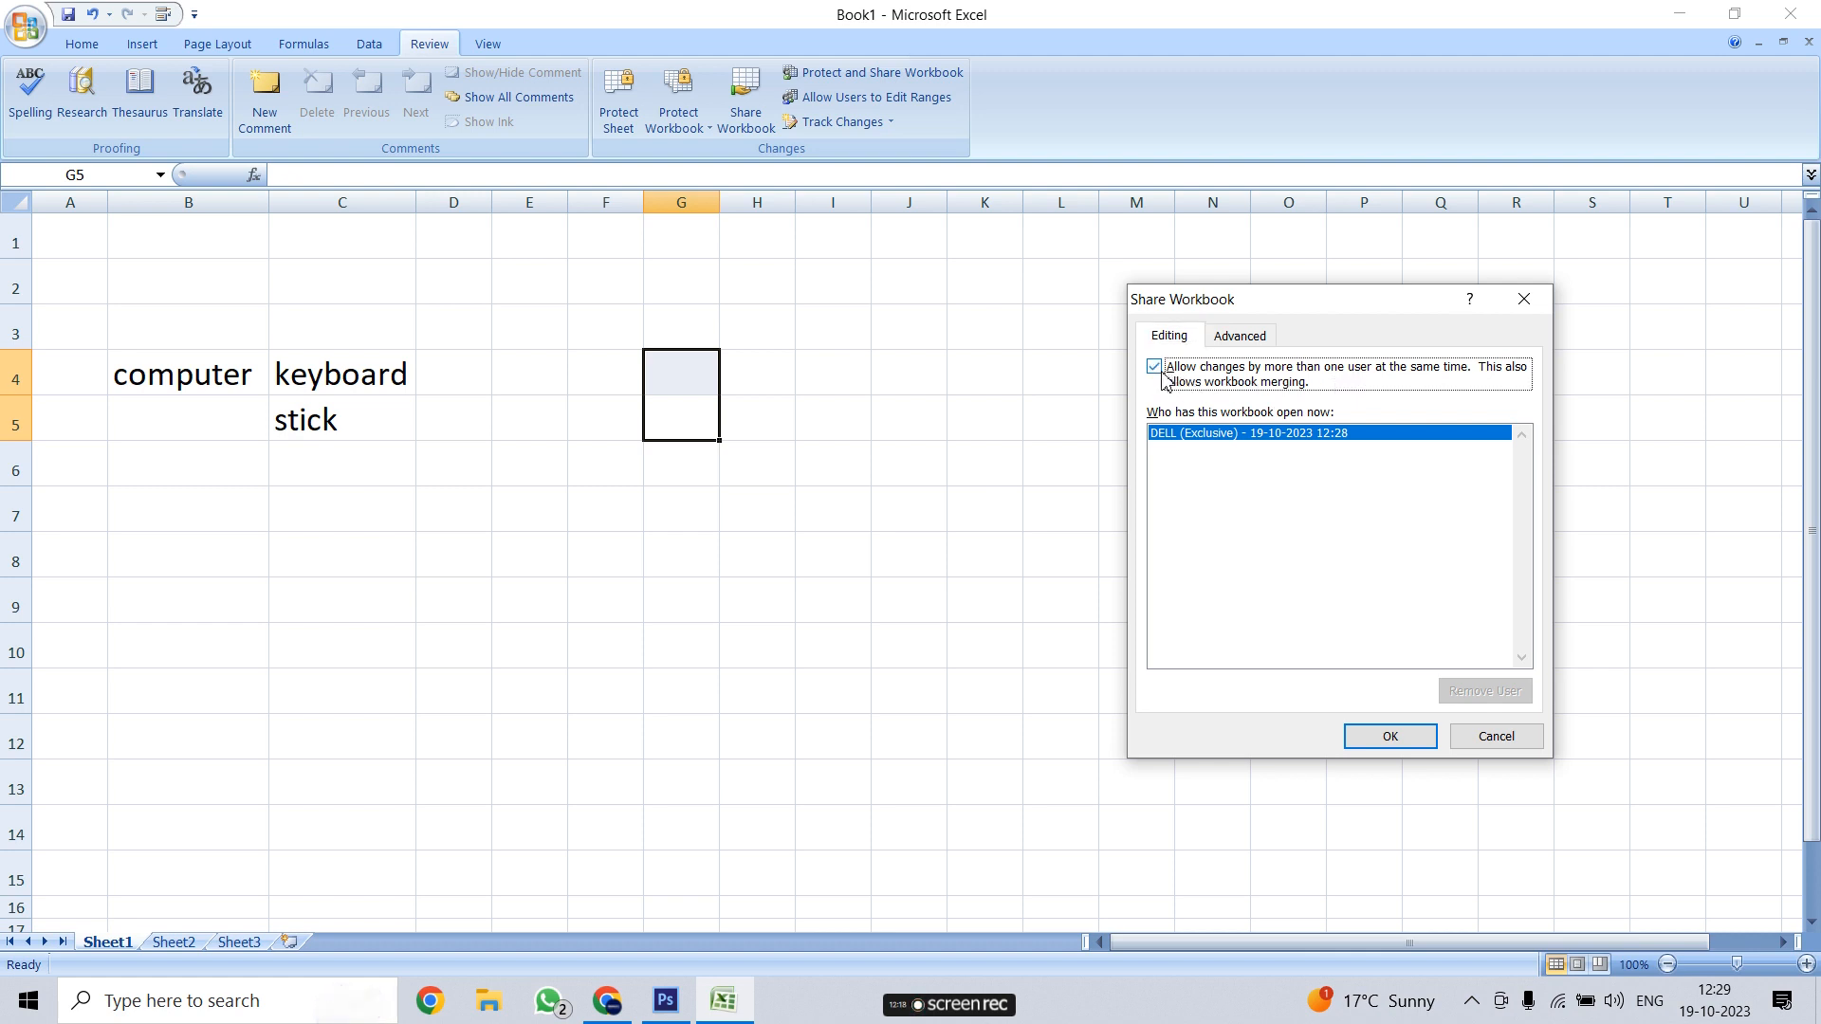
pyautogui.click(1392, 737)
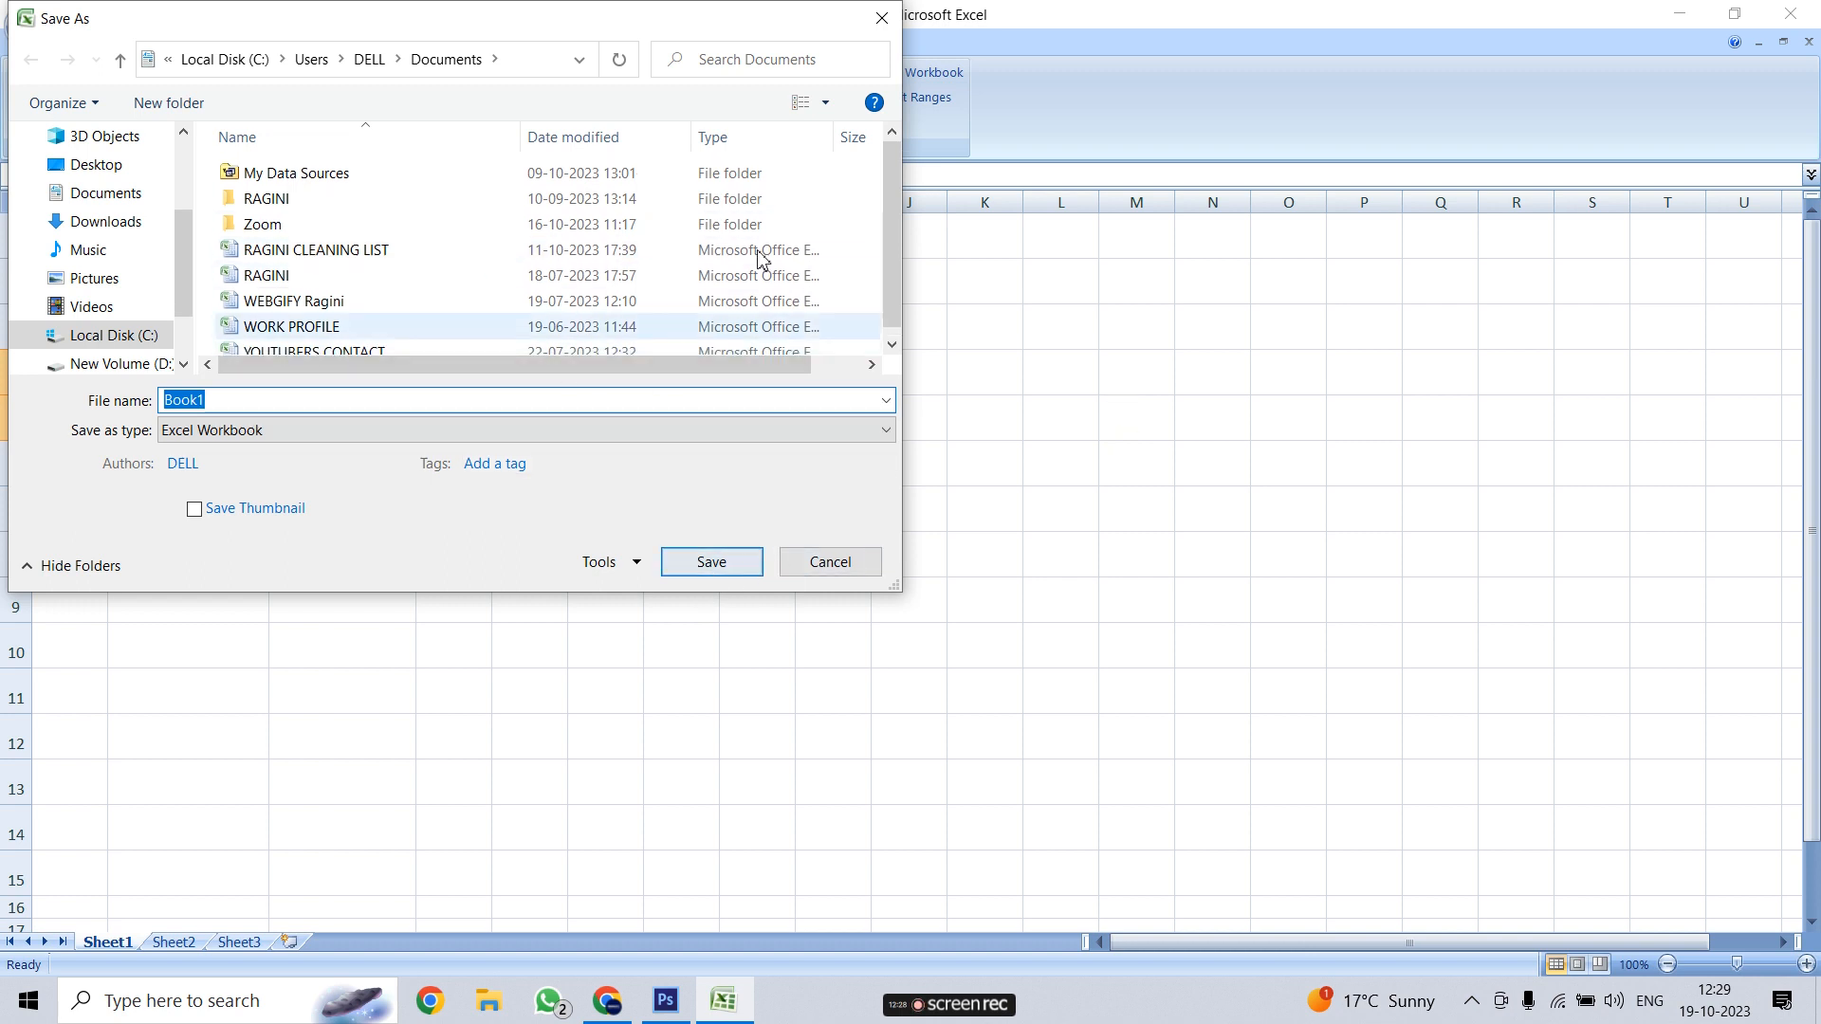
# Close the Save As dialog without saving, then select B4, C4 and C5
pyautogui.click(881, 18)
pyautogui.click(861, 396)
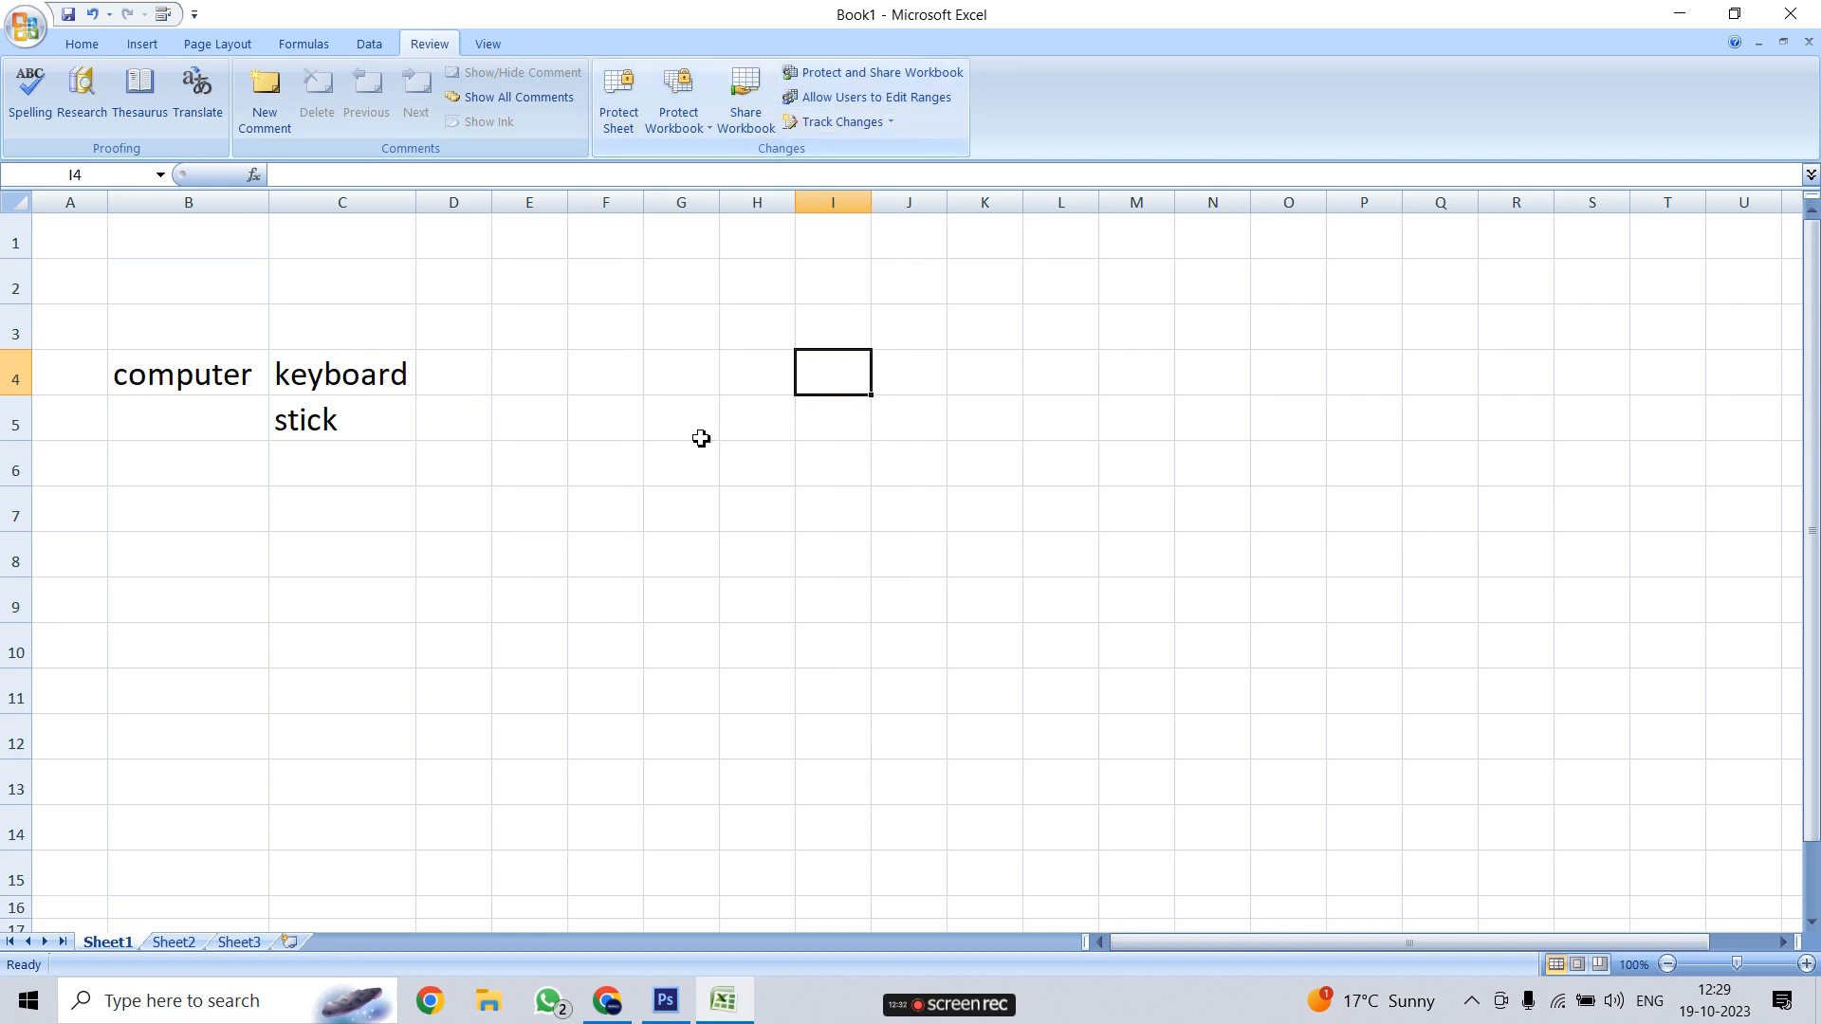
pyautogui.click(218, 277)
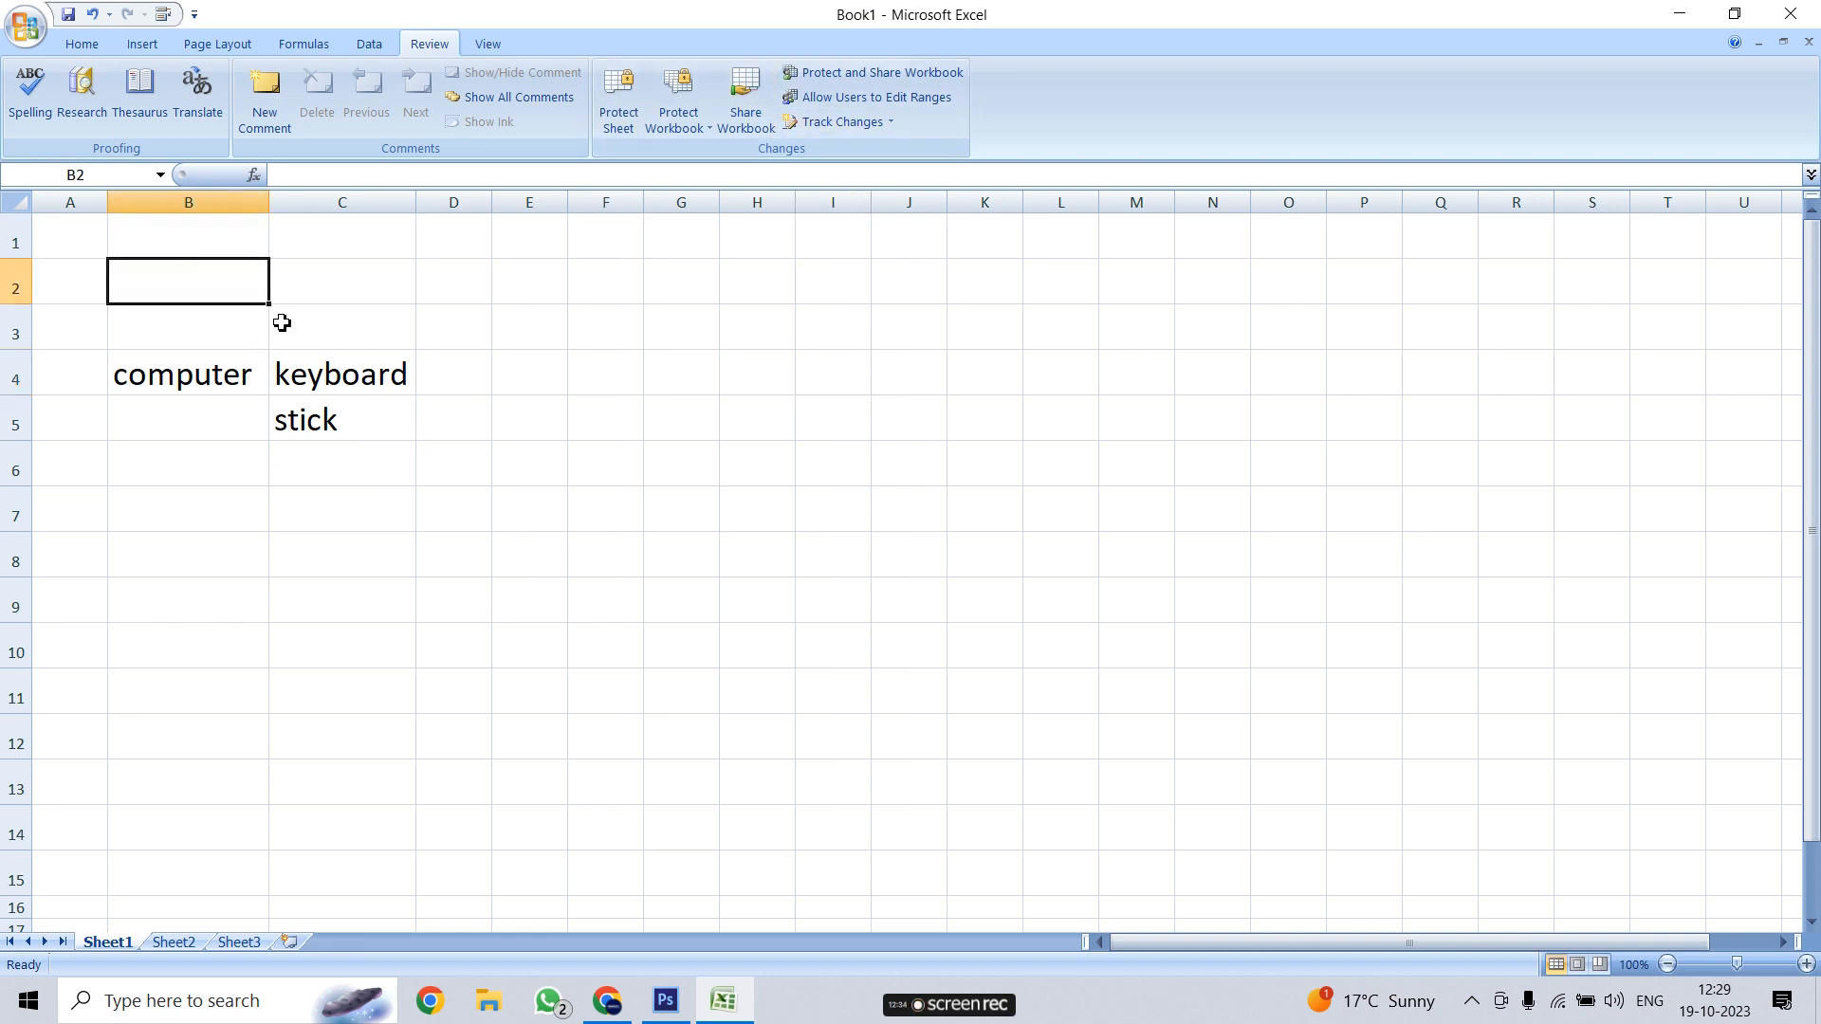
pyautogui.click(180, 375)
pyautogui.click(378, 374)
pyautogui.click(379, 420)
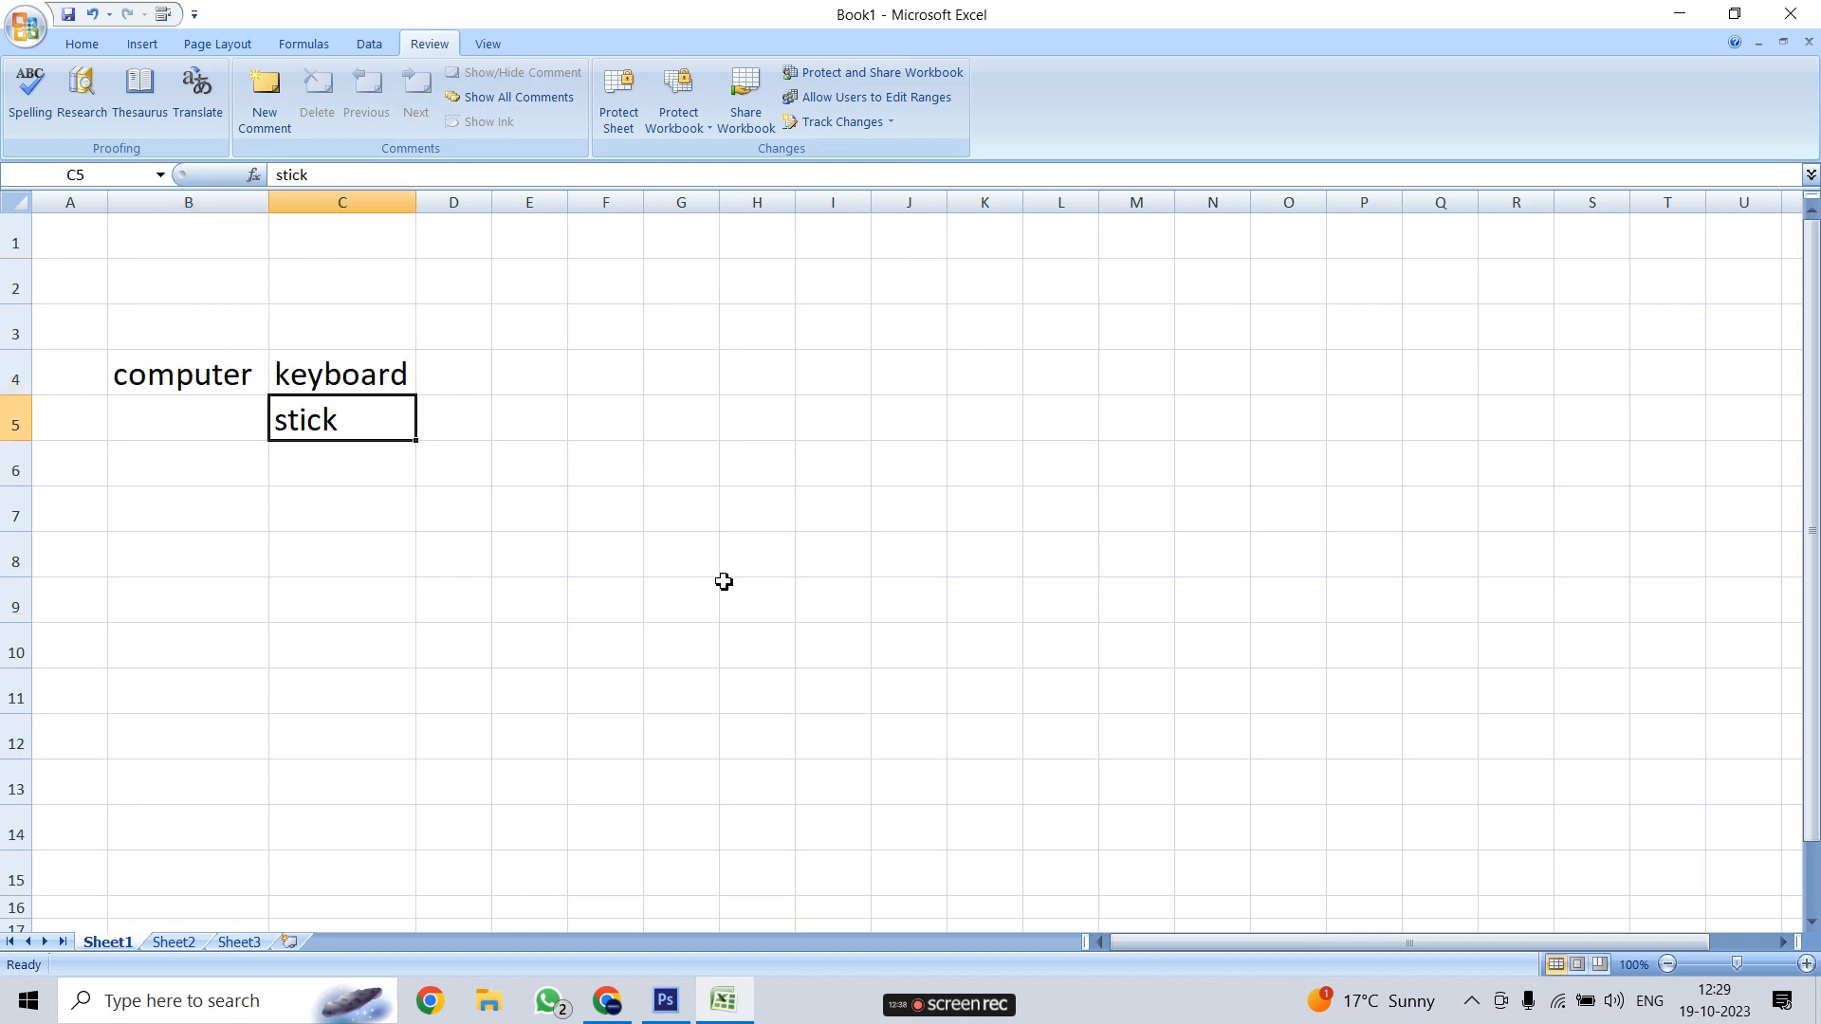